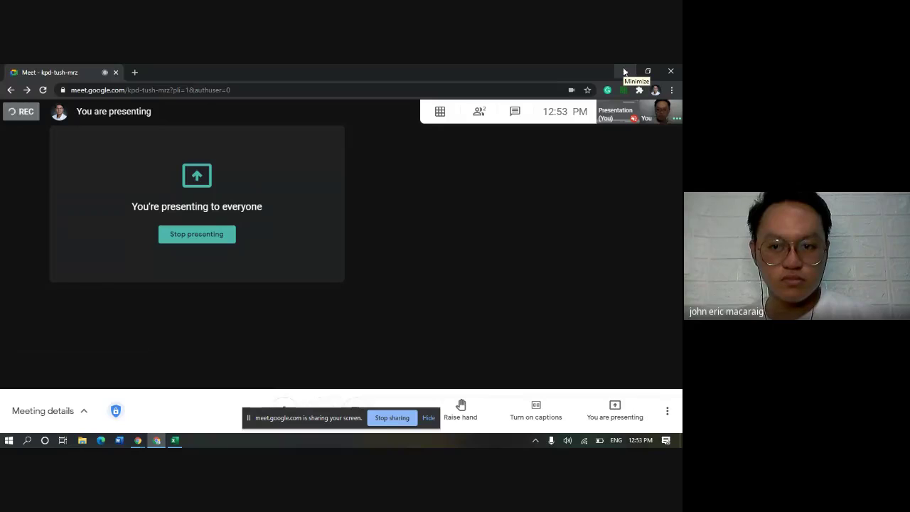
Check the call's participants in Meeting details, then minimize the Meet window to reveal Book1
left_click(480, 112)
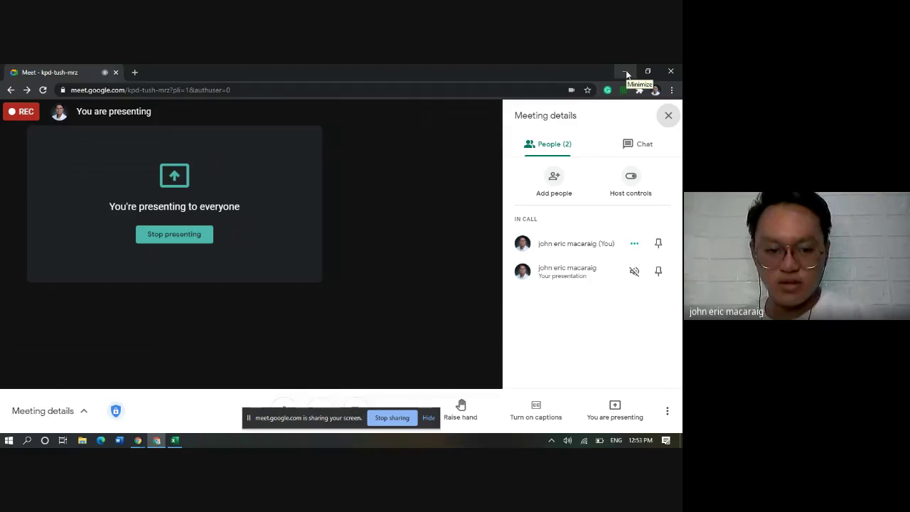
left_click(671, 116)
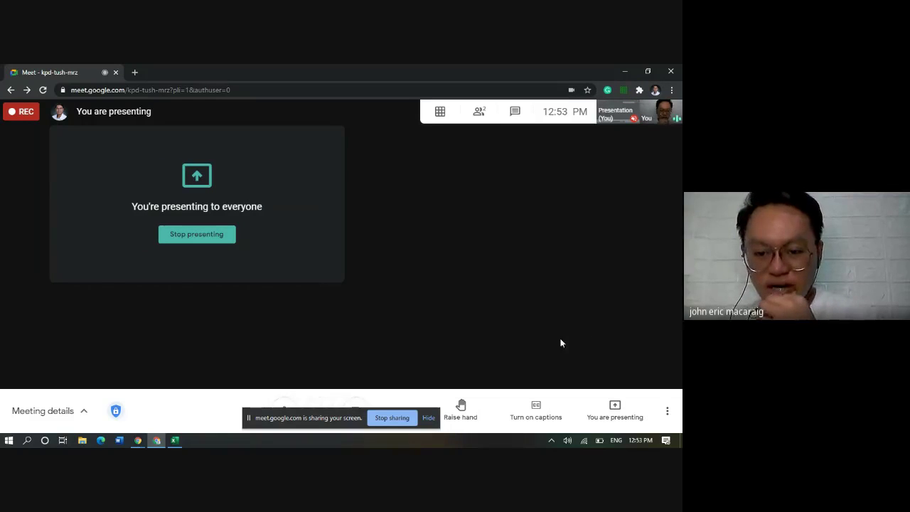
mouse_move(294, 423)
left_mouse_down()
mouse_move(341, 395)
mouse_move(475, 378)
left_mouse_up()
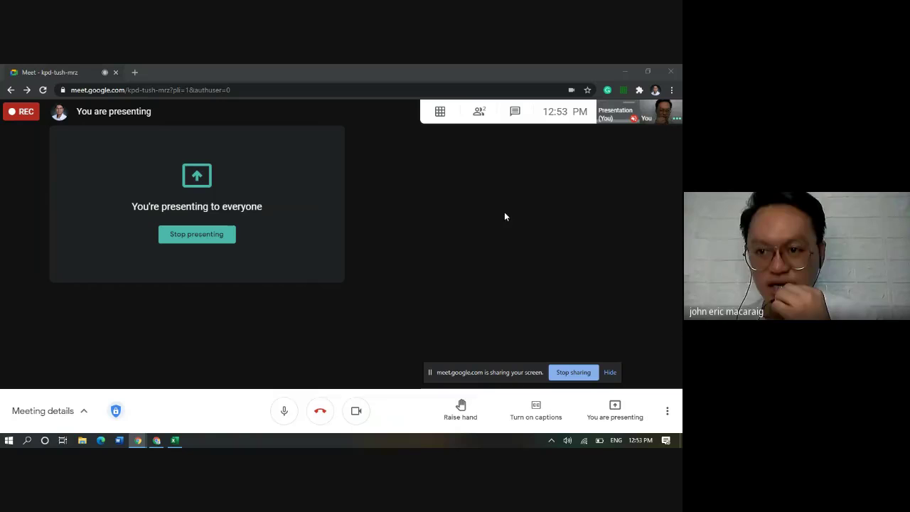
left_click(625, 71)
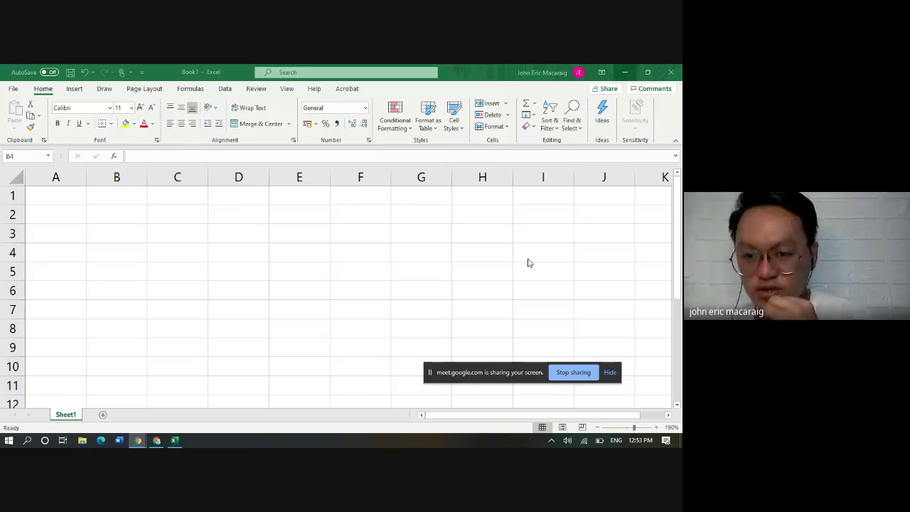
mouse_move(517, 373)
left_mouse_down()
mouse_move(530, 345)
mouse_move(358, 79)
mouse_move(337, 175)
mouse_move(325, 384)
mouse_move(332, 418)
left_mouse_up()
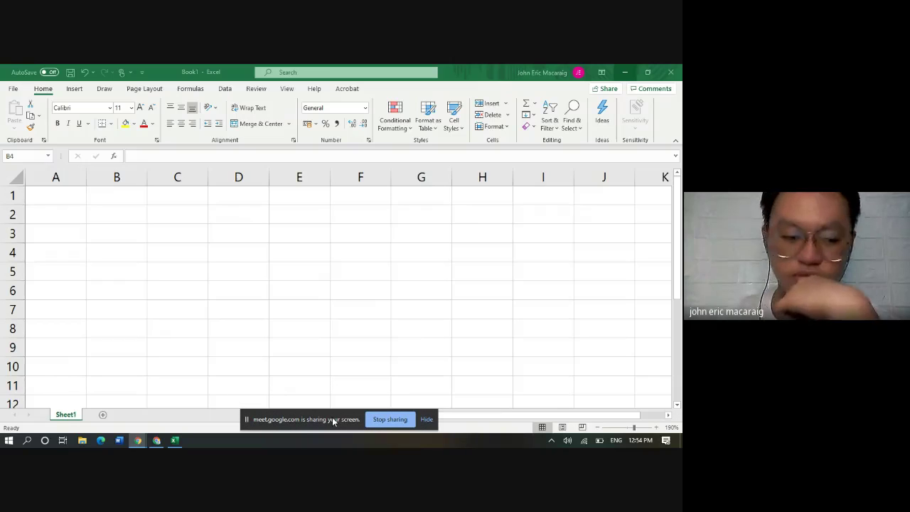
left_click(156, 440)
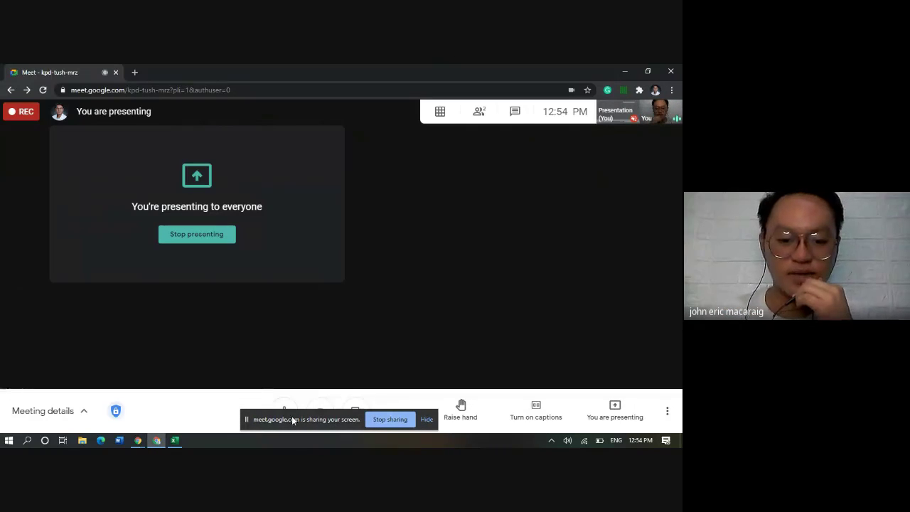
left_click_drag(301, 420, 49, 338)
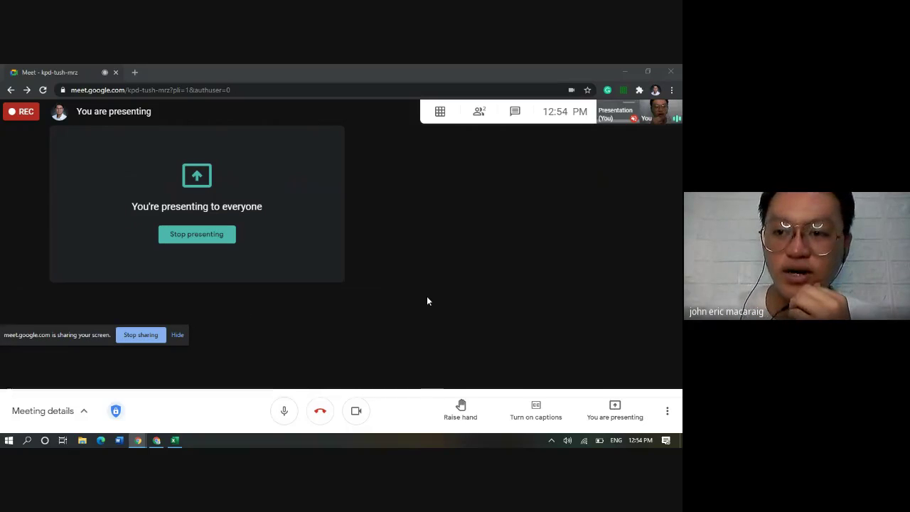
left_click(625, 69)
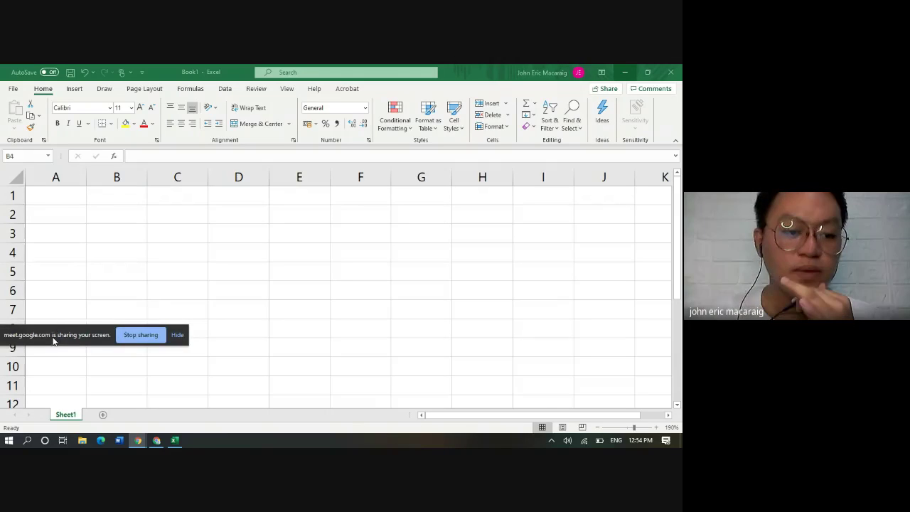
mouse_move(53, 341)
left_mouse_down()
mouse_move(427, 168)
mouse_move(475, 94)
left_mouse_up()
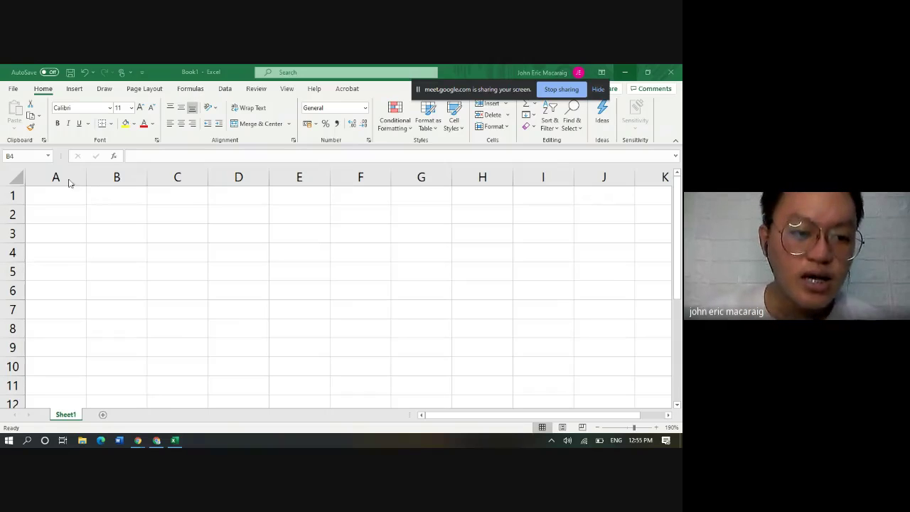
left_click(369, 280)
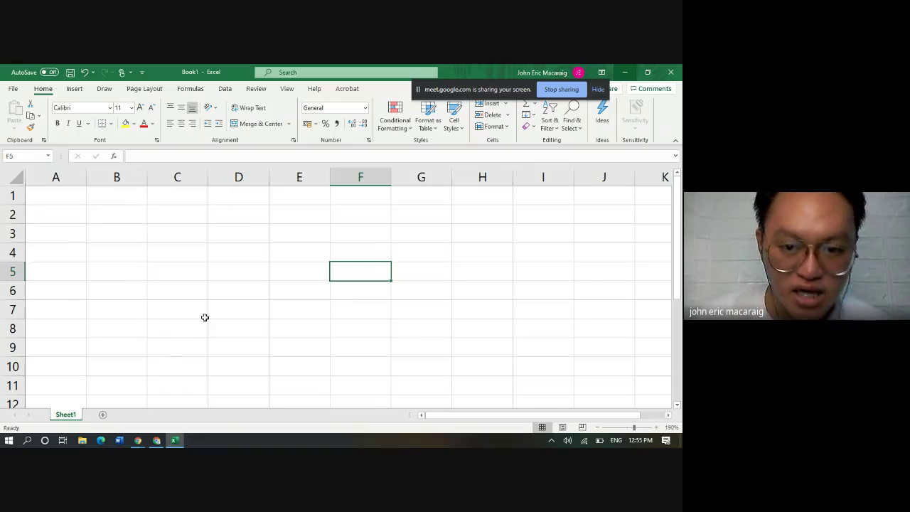
Scroll and zoom around the empty sheet, selecting cell AH12, column AA and cell AG7
scroll(205, 317, "down", 3, "ctrl")
scroll(205, 317, "down", 2, "ctrl")
scroll(205, 317, "down", 2, "ctrl")
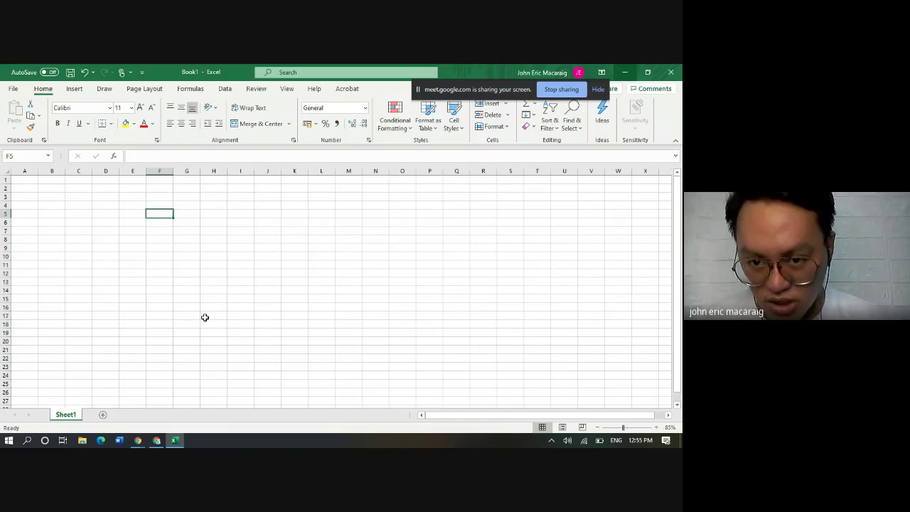
scroll(205, 317, "down", 2, "ctrl")
left_click(636, 290)
scroll(543, 193, "up", 3, "ctrl")
scroll(614, 189, "up", 2, "ctrl")
scroll(607, 192, "up", 1, "ctrl")
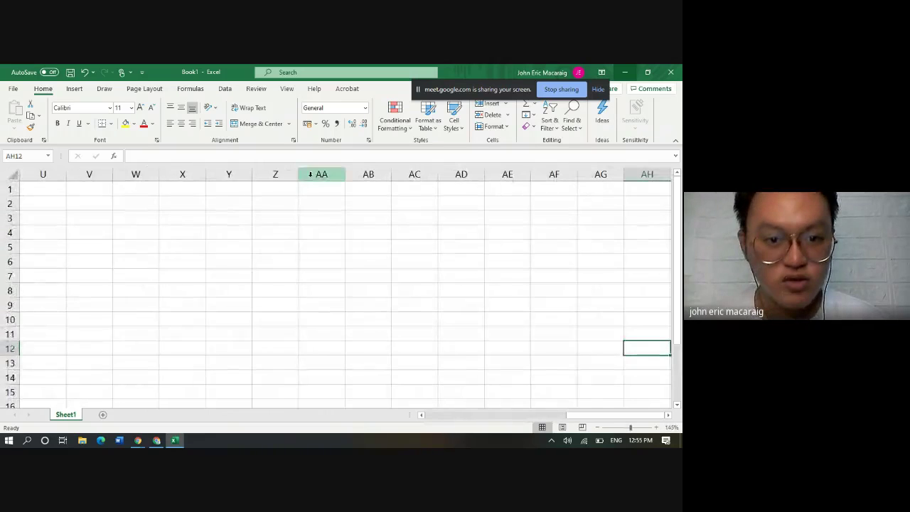
left_click(310, 174)
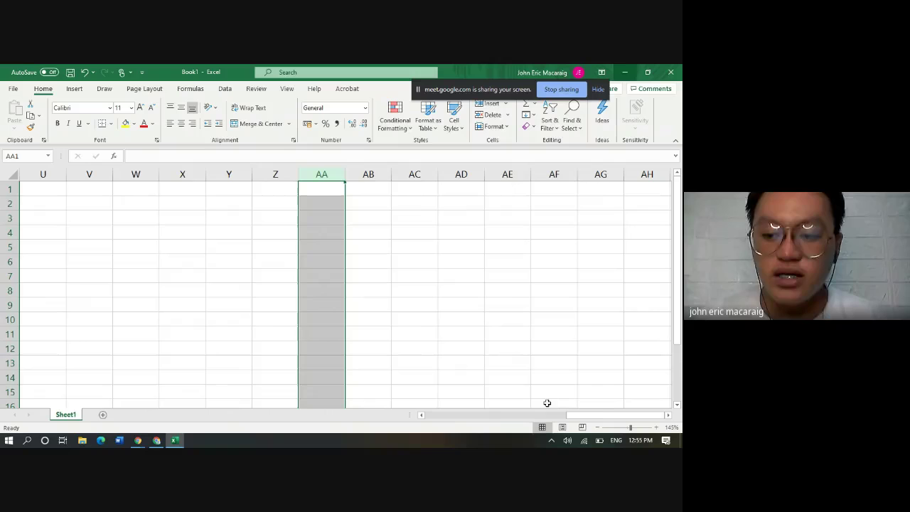
left_click_drag(602, 419, 601, 419)
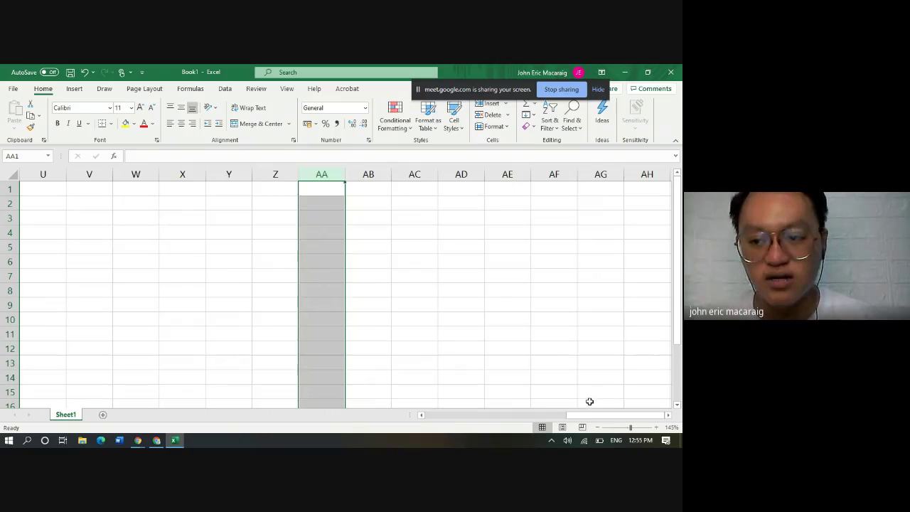
left_click_drag(602, 420, 668, 418)
left_click(613, 274)
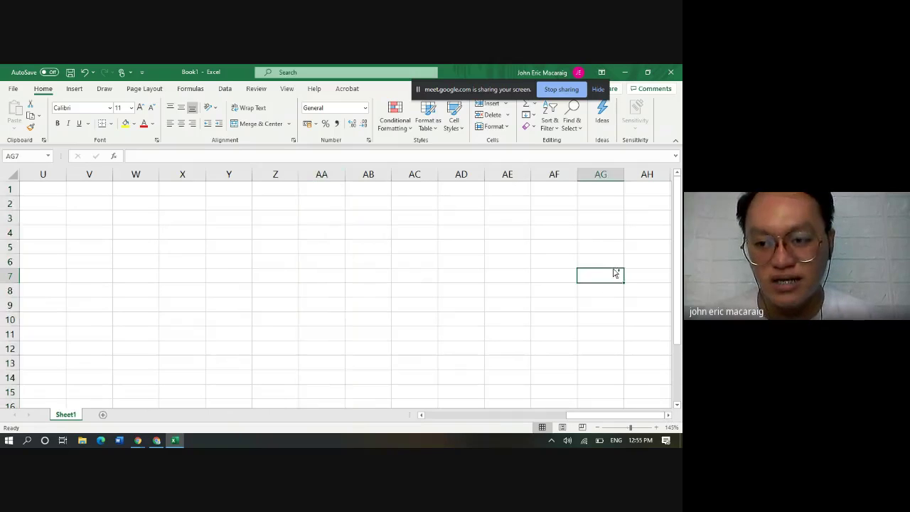
Scroll out to cell GR20, then return to cell A1 at the top of the sheet
scroll(612, 270, "down", 3, "ctrl")
scroll(613, 268, "down", 1, "ctrl")
scroll(613, 269, "down", 5, "ctrl")
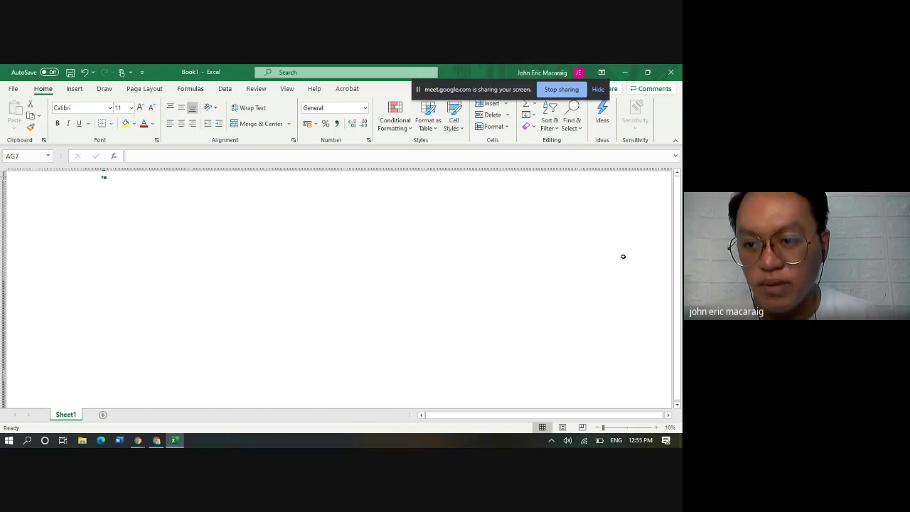
left_click(605, 191)
scroll(625, 203, "up", 4, "ctrl")
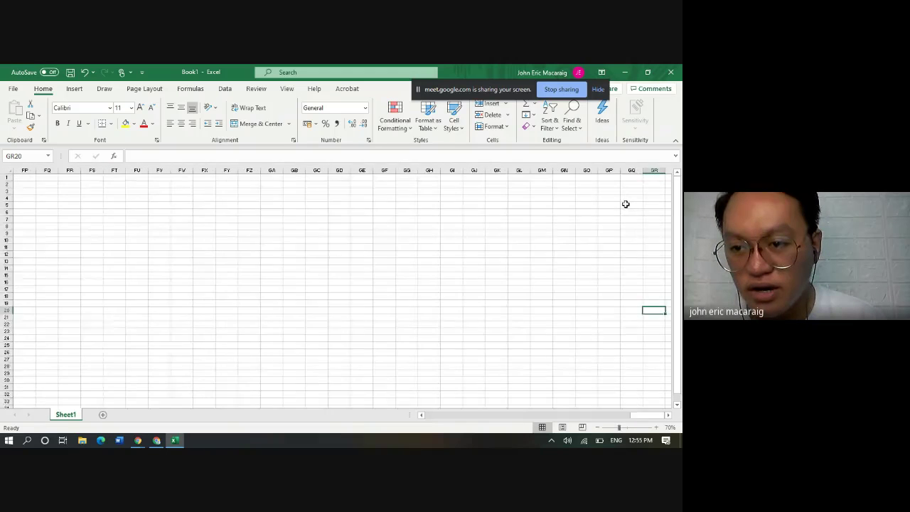
scroll(609, 204, "up", 4, "ctrl")
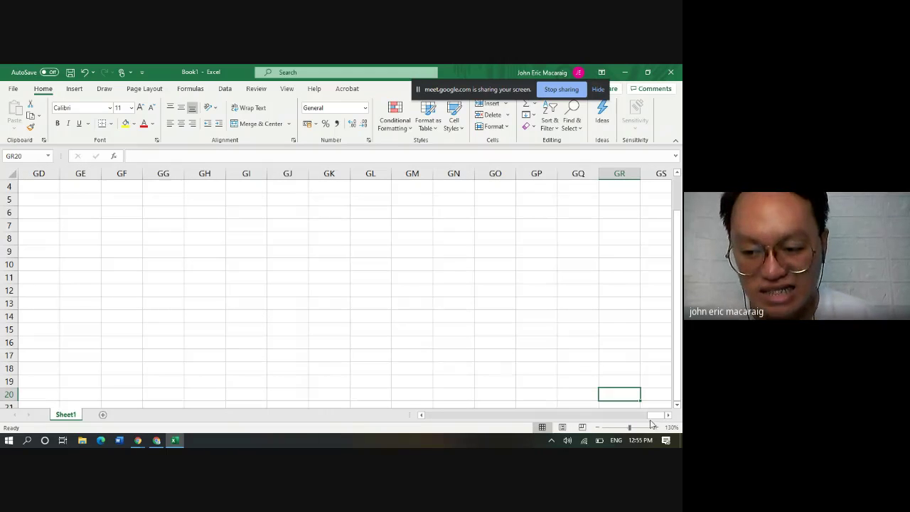
left_click_drag(655, 415, 430, 415)
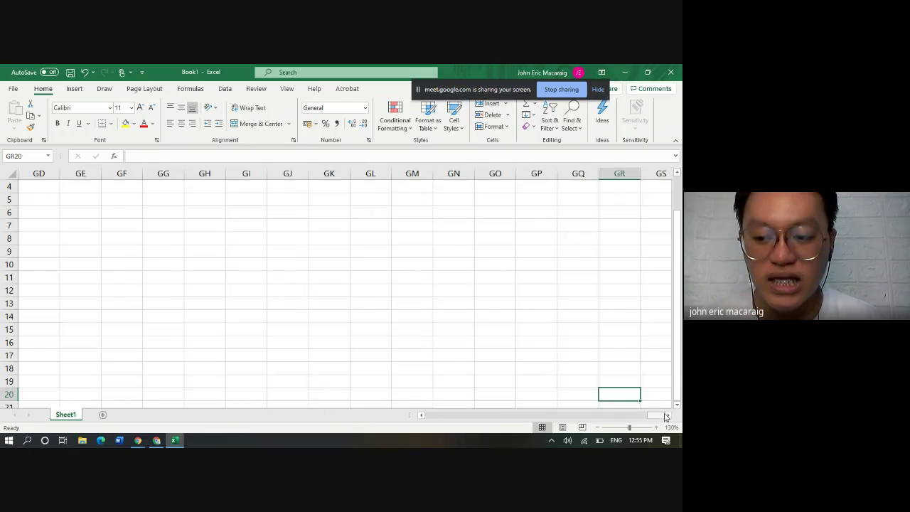
scroll(78, 212, "up", 1)
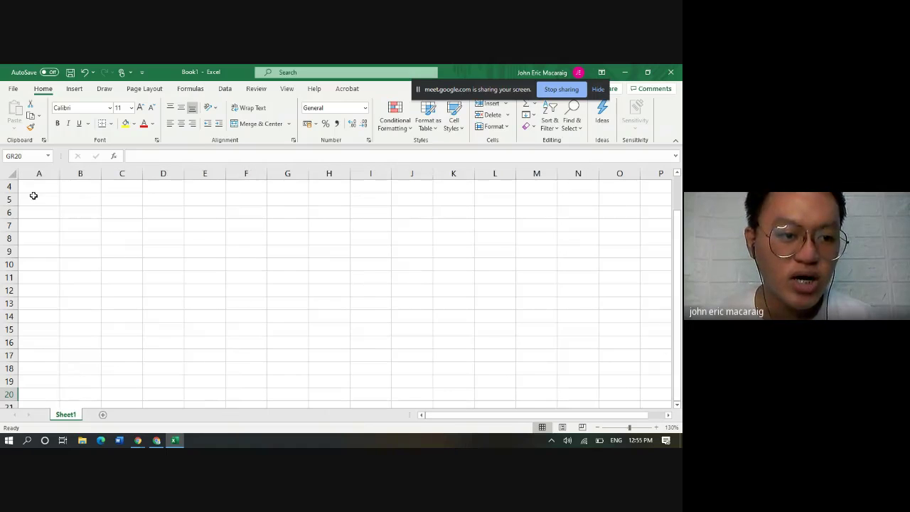
left_click(33, 195)
key("Down")
key("Down")
key("Down")
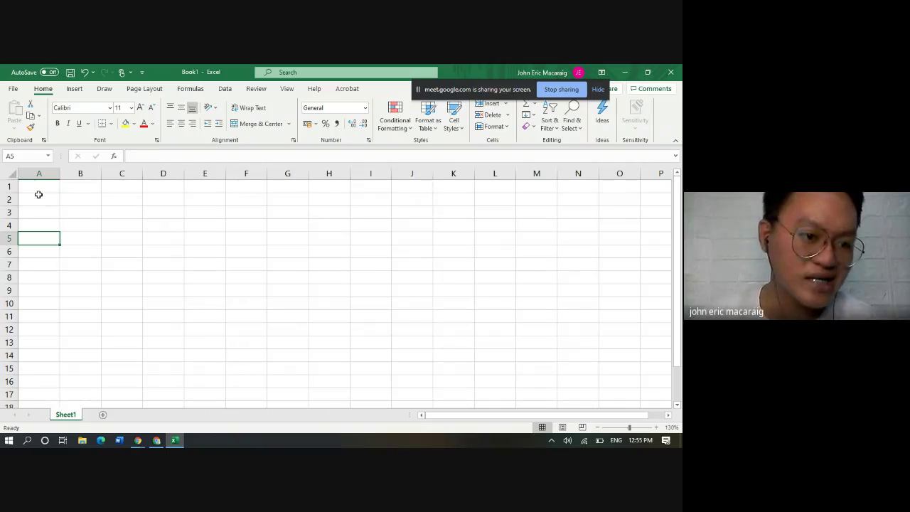
left_click(39, 188)
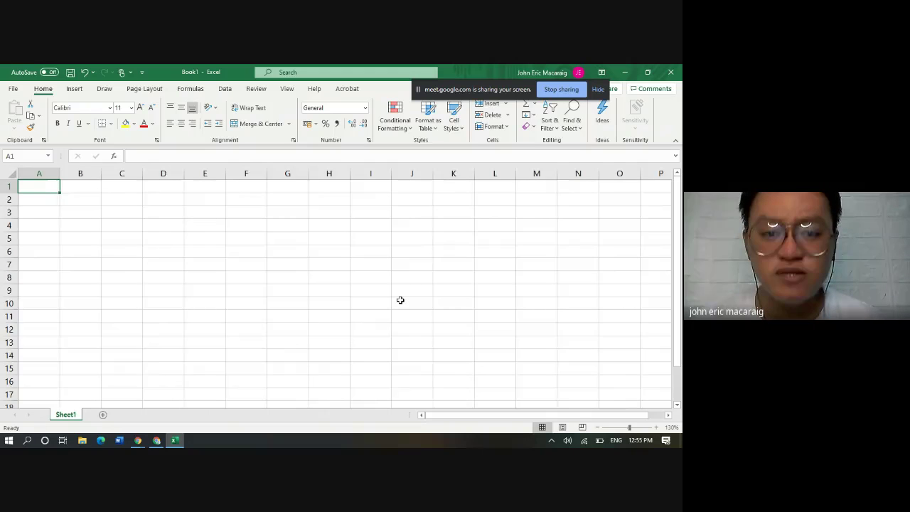
scroll(402, 297, "up", 1, "ctrl")
scroll(401, 299, "up", 2, "ctrl")
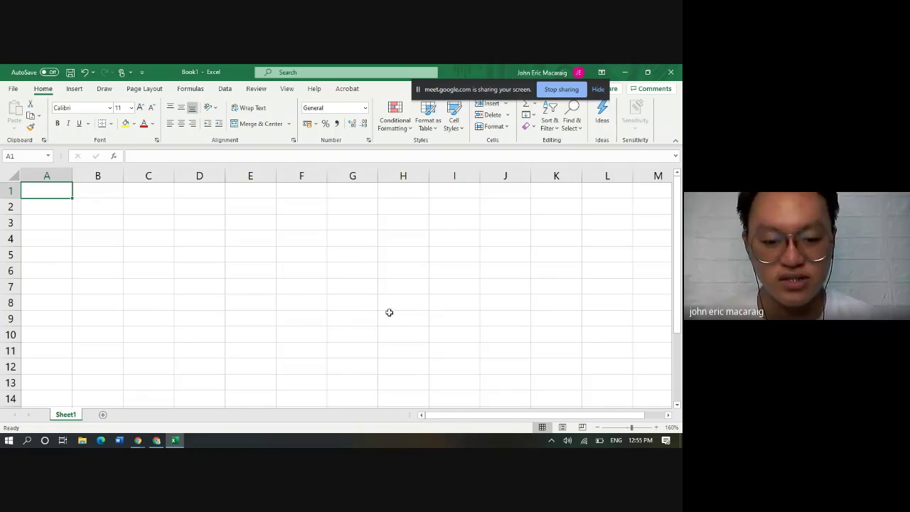
Switch to the Meet call, turn the camera off, and minimize it back to Excel
left_click(157, 440)
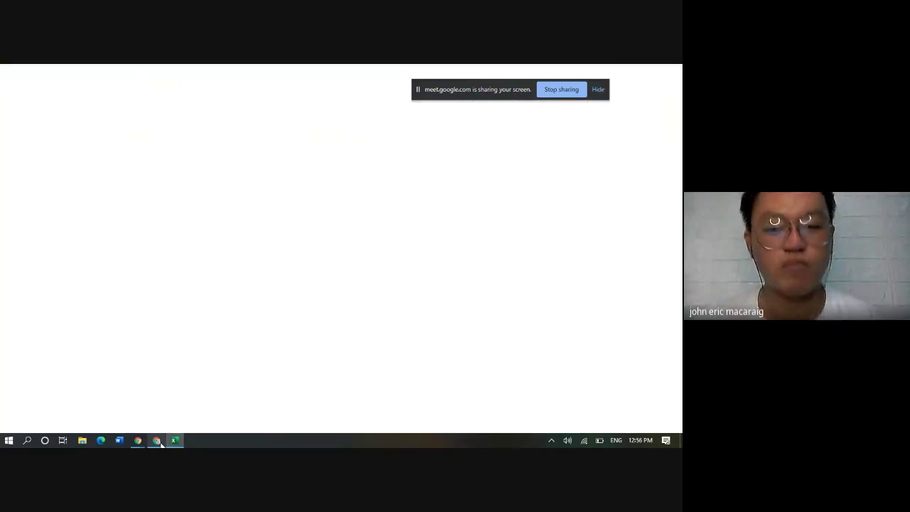
left_click(359, 411)
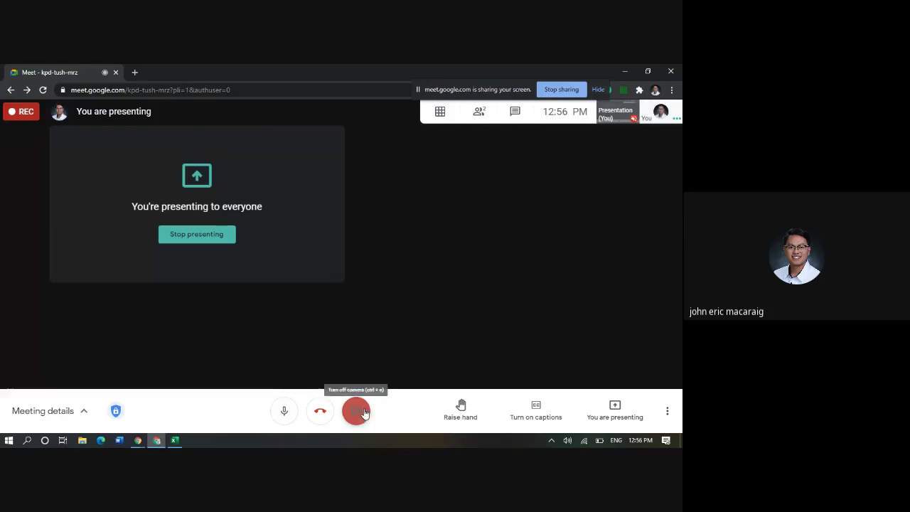
left_click(625, 71)
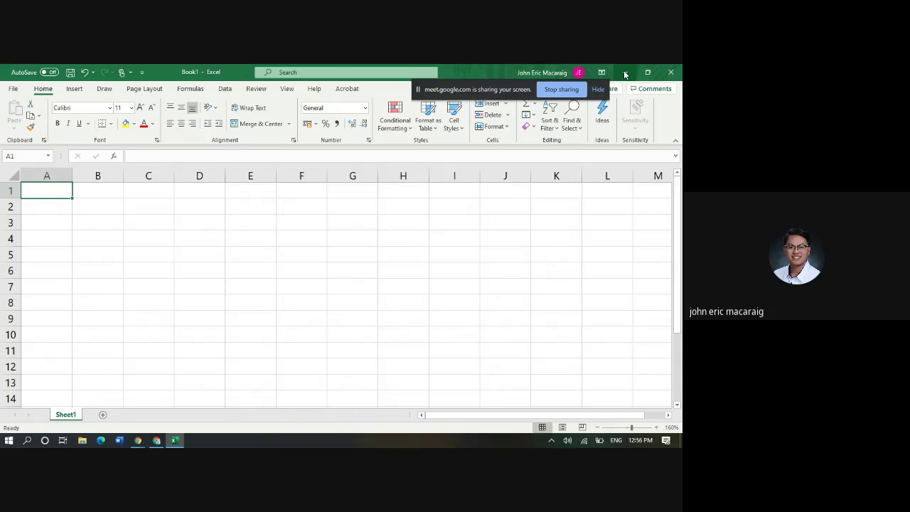
Select cells D2, E4, D4 and C3 on the empty sheet
left_click(178, 203)
left_click(240, 234)
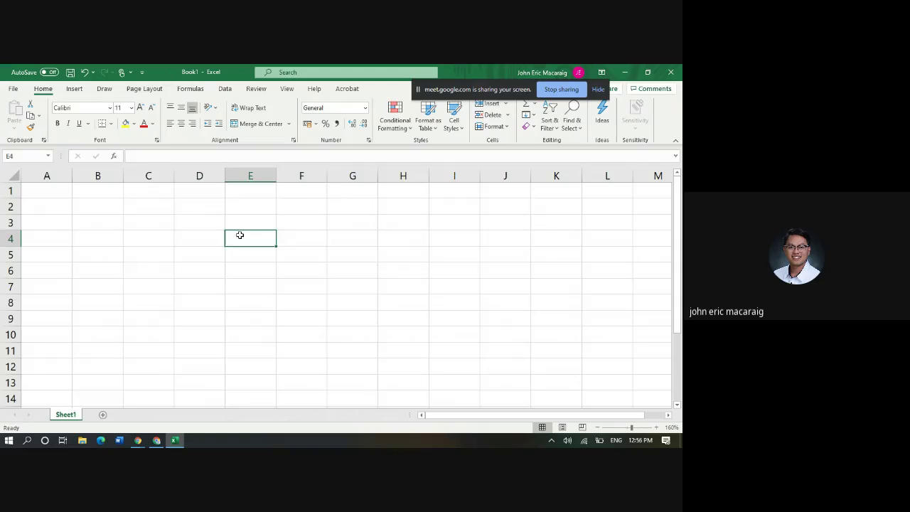
left_click(178, 239)
left_click(129, 226)
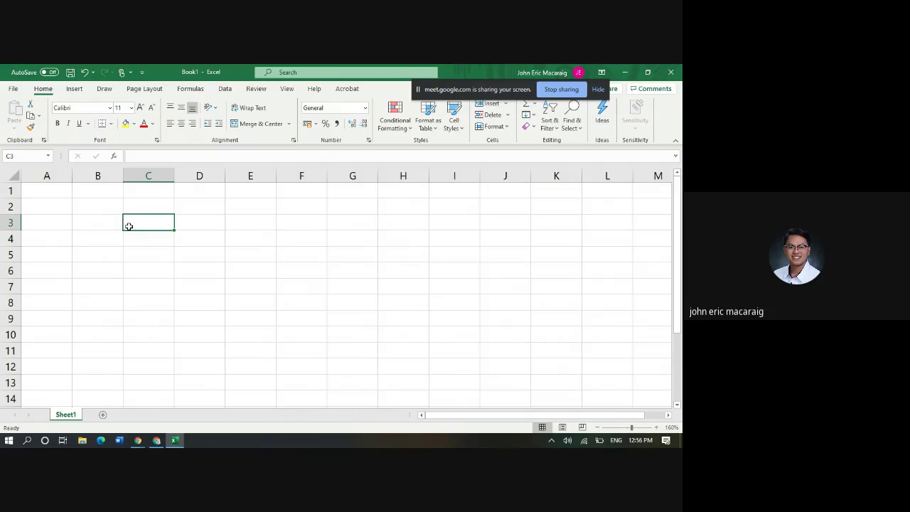
Return to the Meet call, turn the camera back on, and minimize it to show Excel
left_click(157, 440)
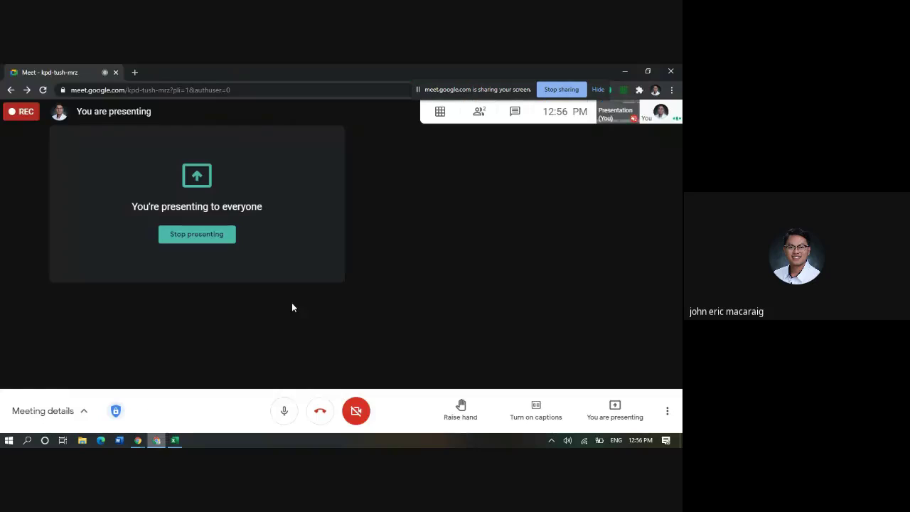
left_click(356, 410)
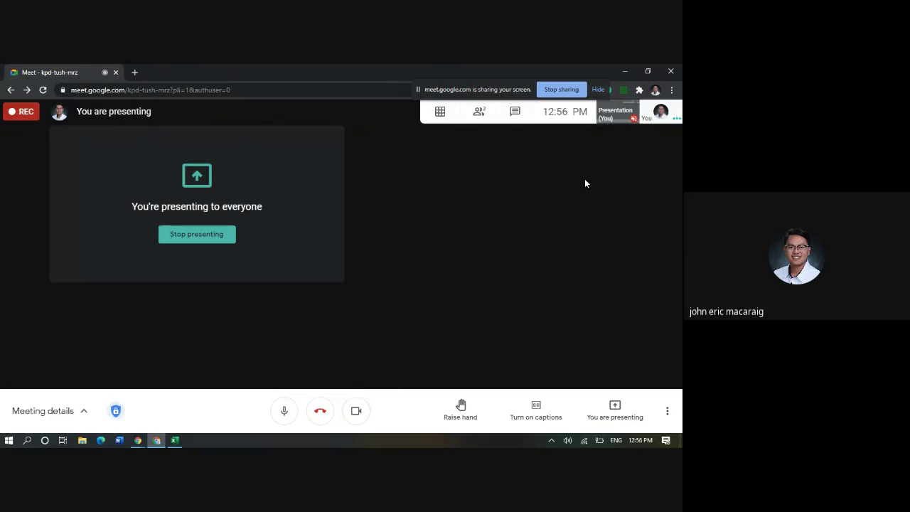
left_click(624, 69)
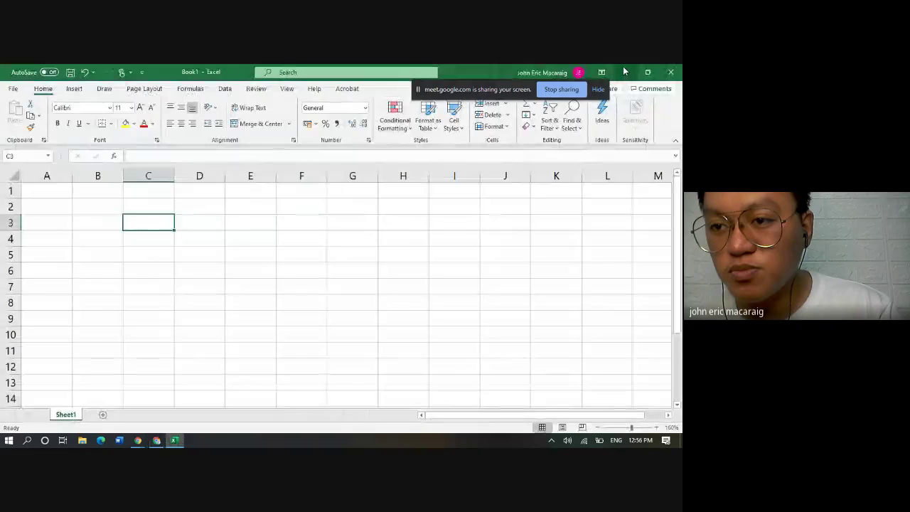
left_click(270, 279)
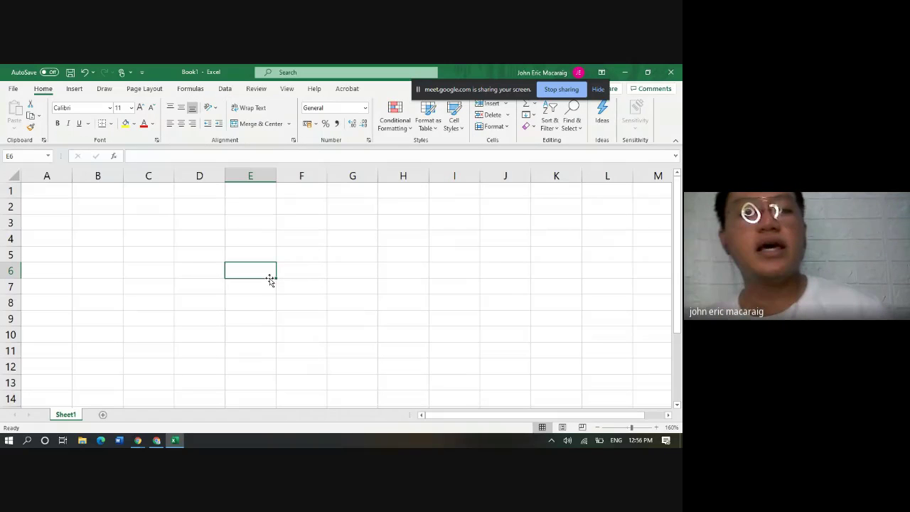
Enter headers 1st Number in A1 and 2nd Number in B1, autofitting both columns
left_click(46, 191)
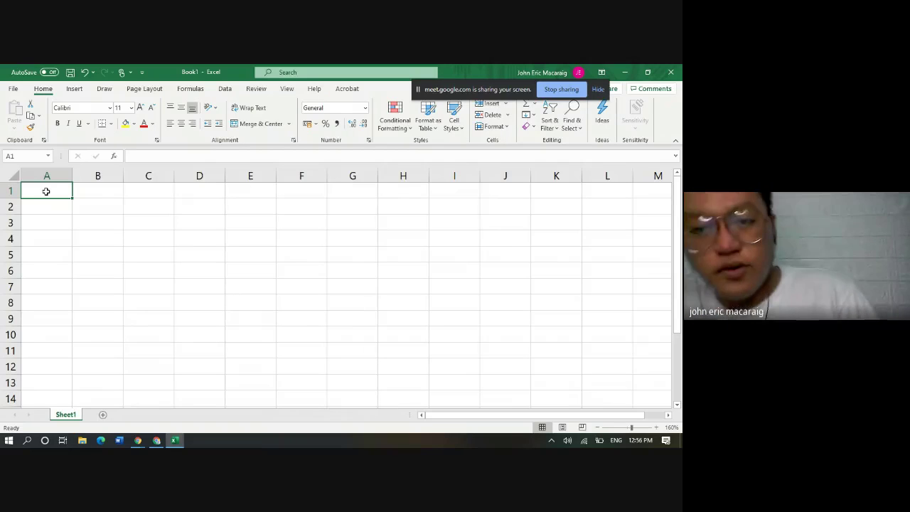
type("s")
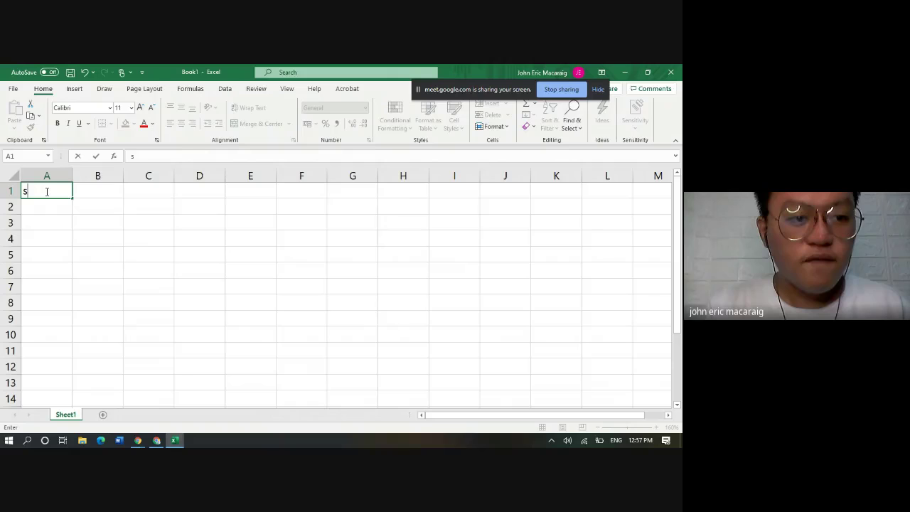
key("BackSpace")
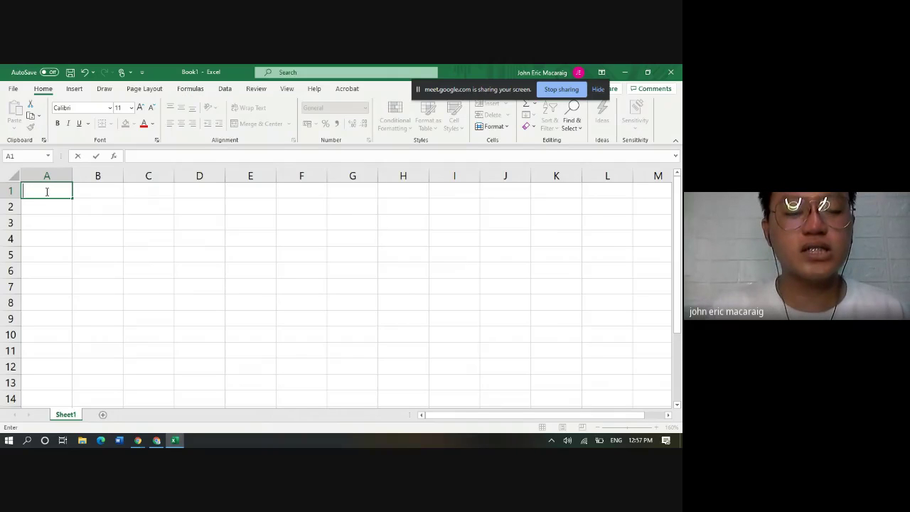
key("Escape")
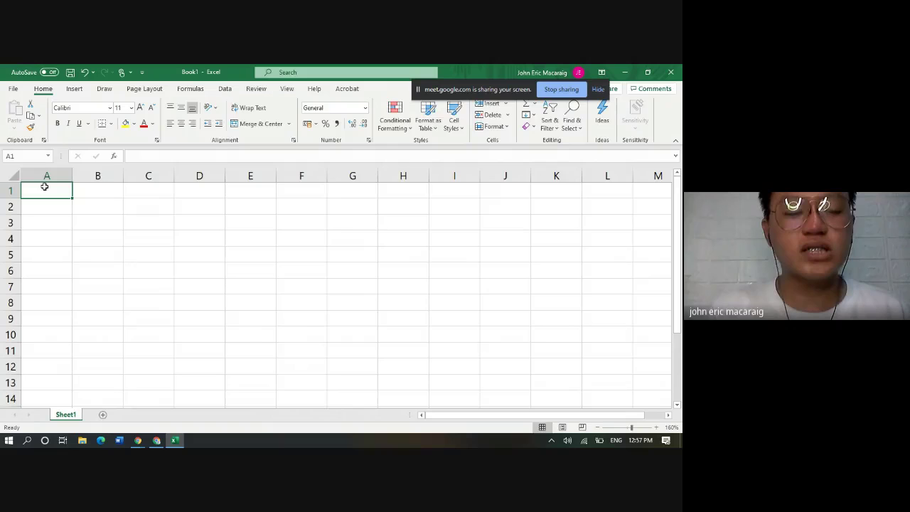
type("1st Number")
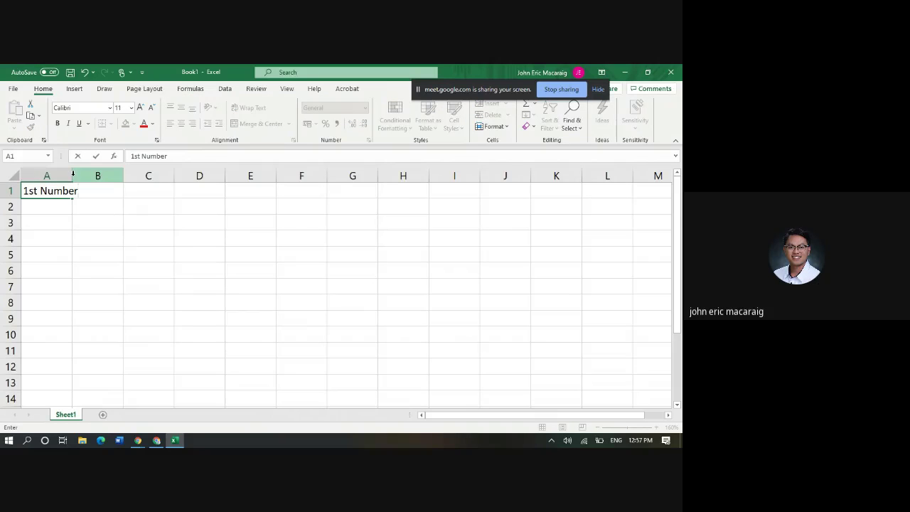
left_click(69, 174)
double_click(72, 174)
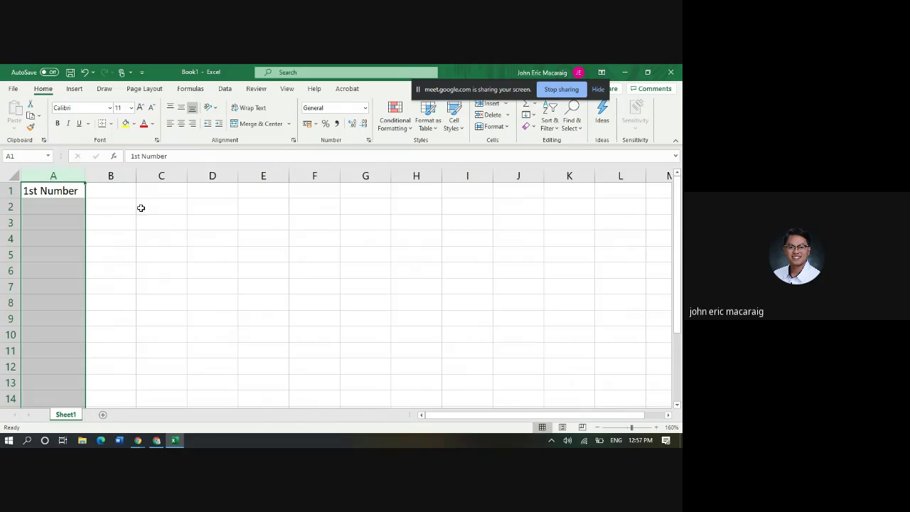
left_click(111, 191)
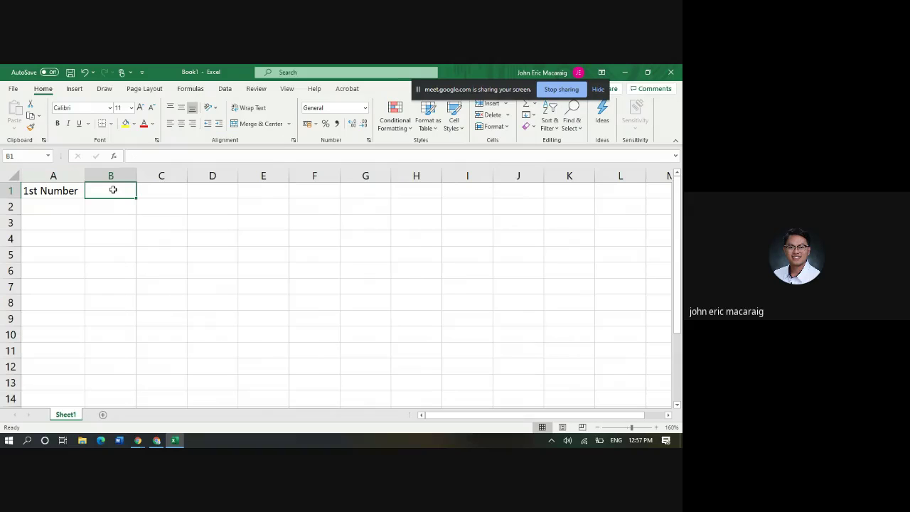
type("2nd Number")
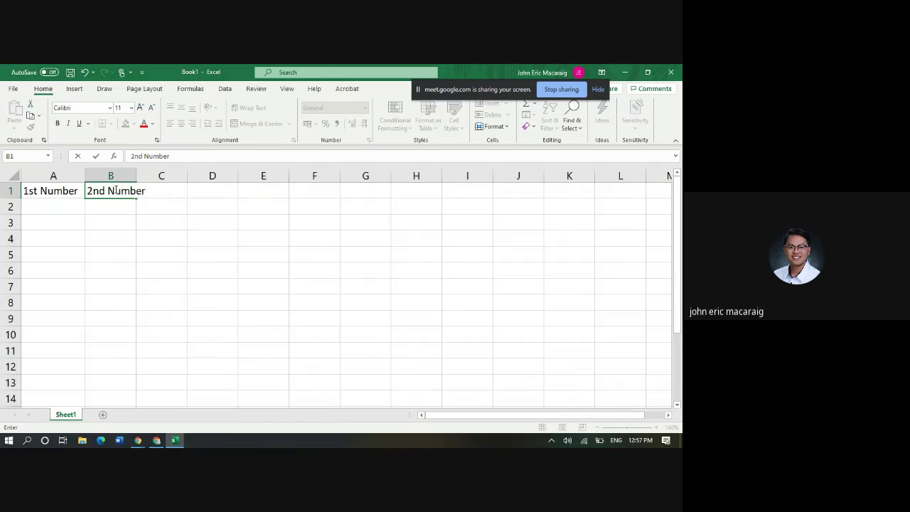
left_click(152, 187)
left_click(155, 251)
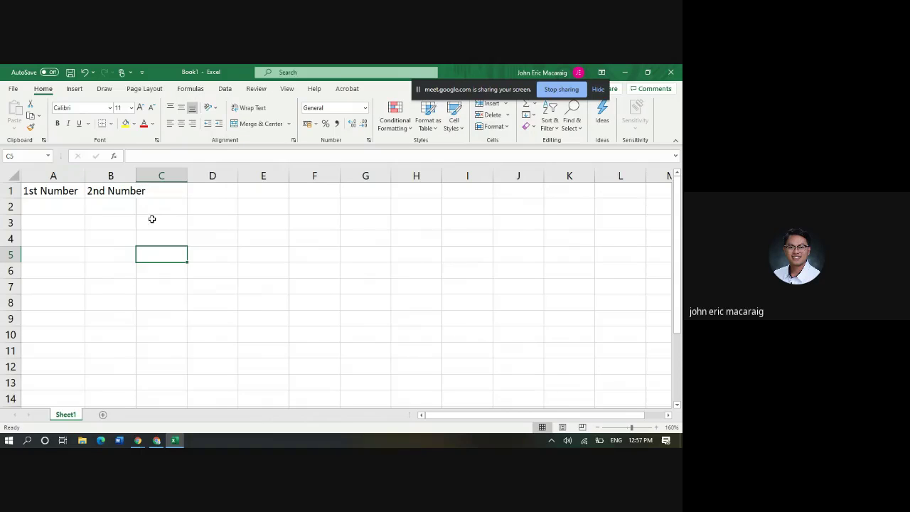
double_click(134, 177)
Type Operations into C1, fixing the typo, and widen column C to fit it
left_click(168, 186)
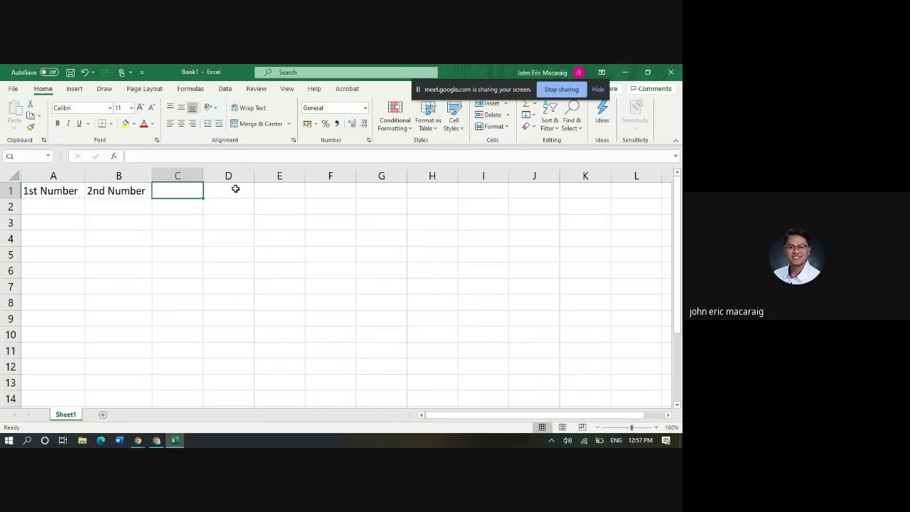
type("S")
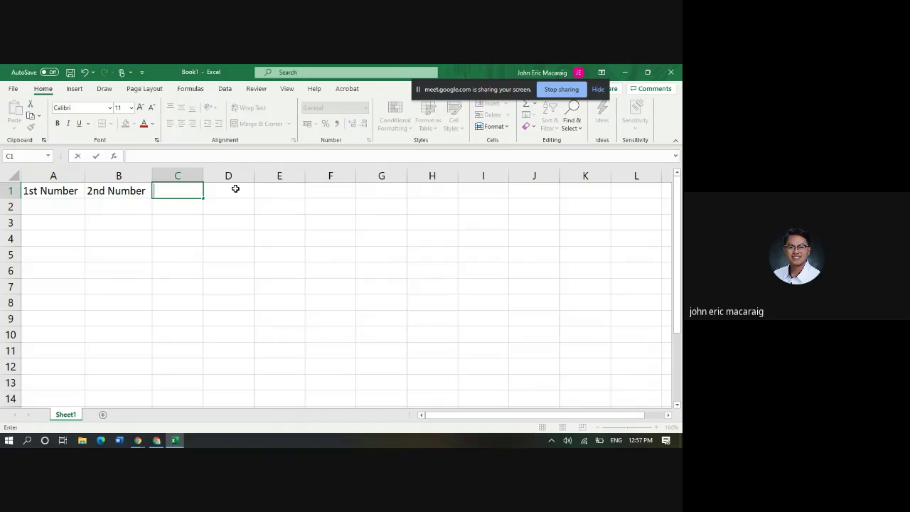
type("rithe")
key("BackSpace")
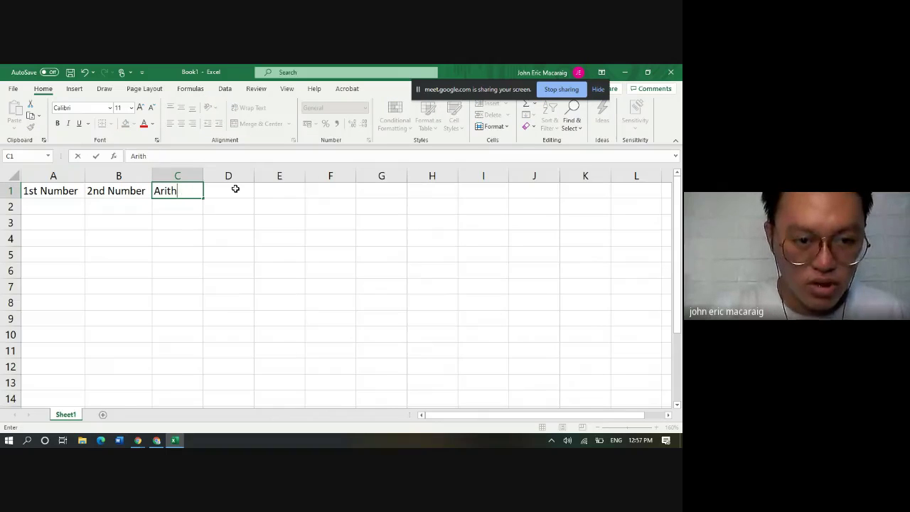
key("BackSpace")
key("BackSpace")
key("BackSpace")
key("BackSpace")
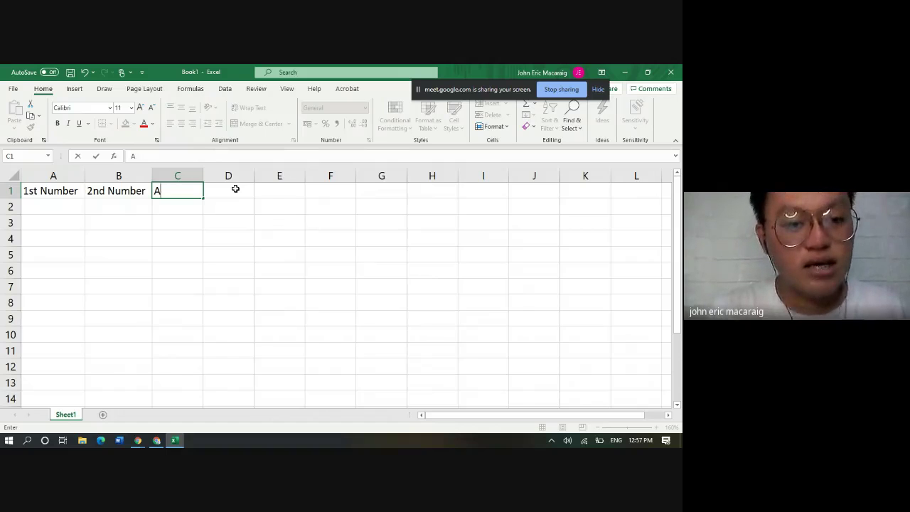
type("A")
key("BackSpace")
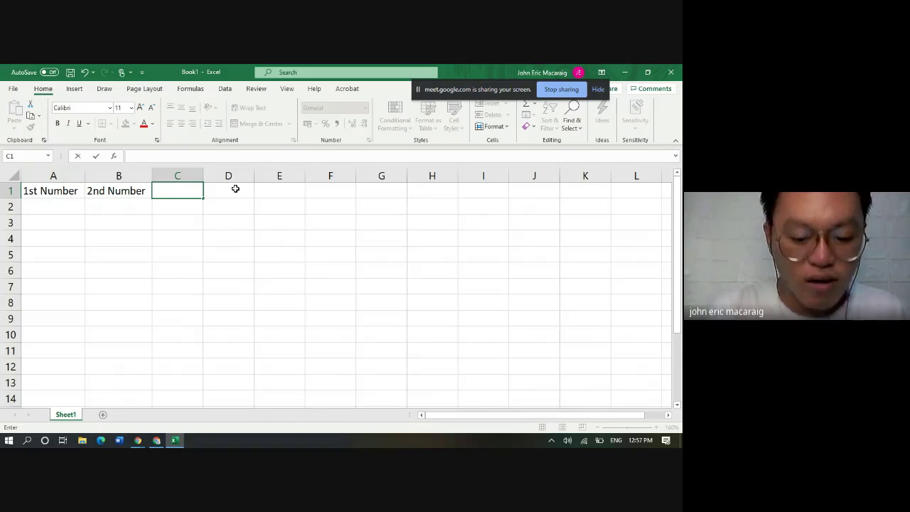
type("Operation")
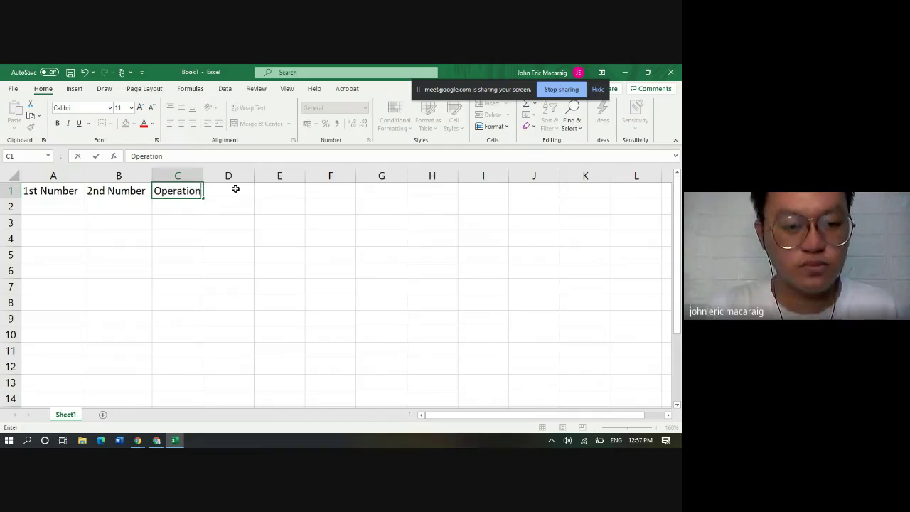
type("s")
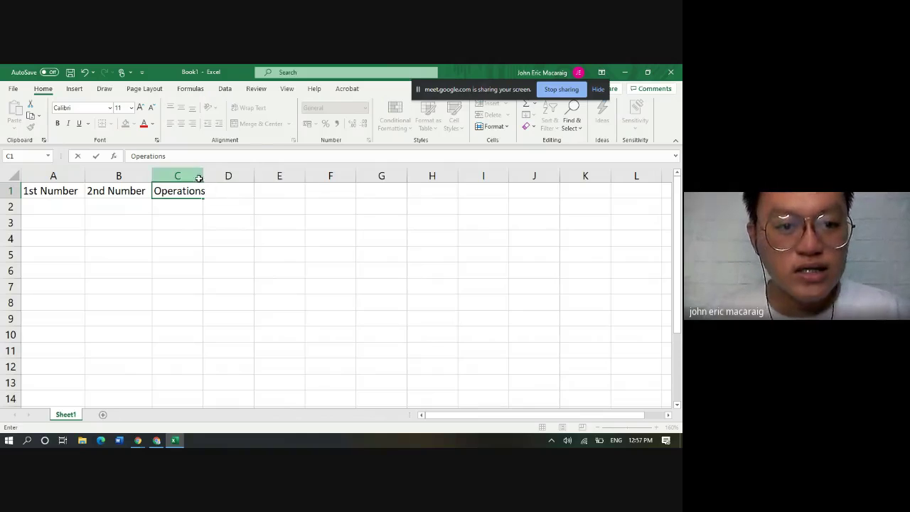
left_click_drag(204, 178, 211, 178)
left_click(223, 228)
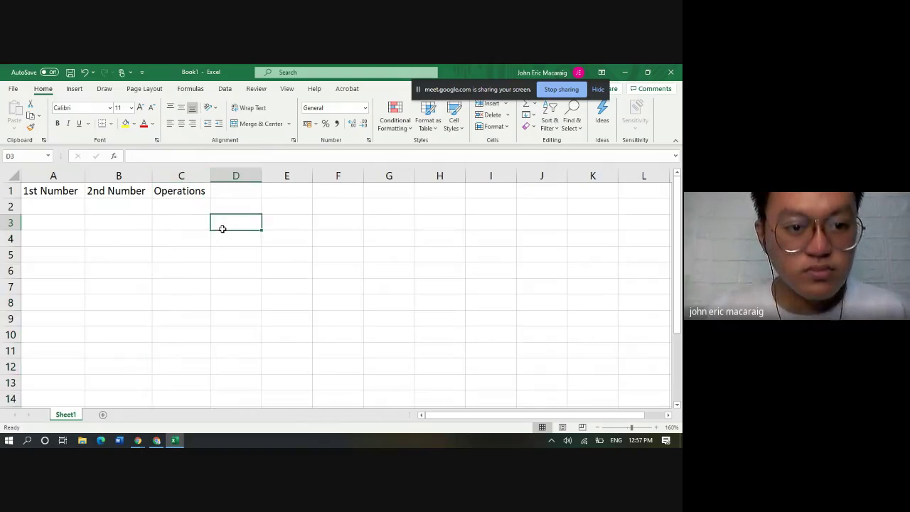
left_click(185, 206)
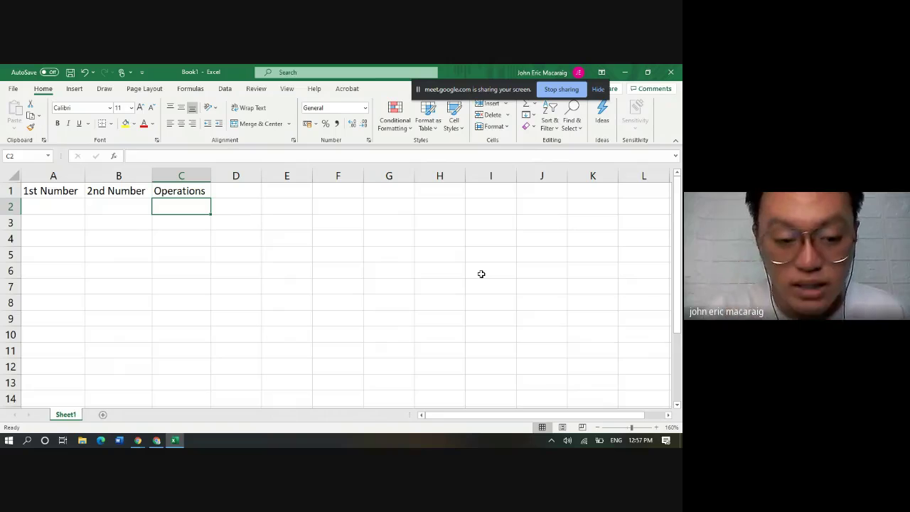
key("alt+Tab")
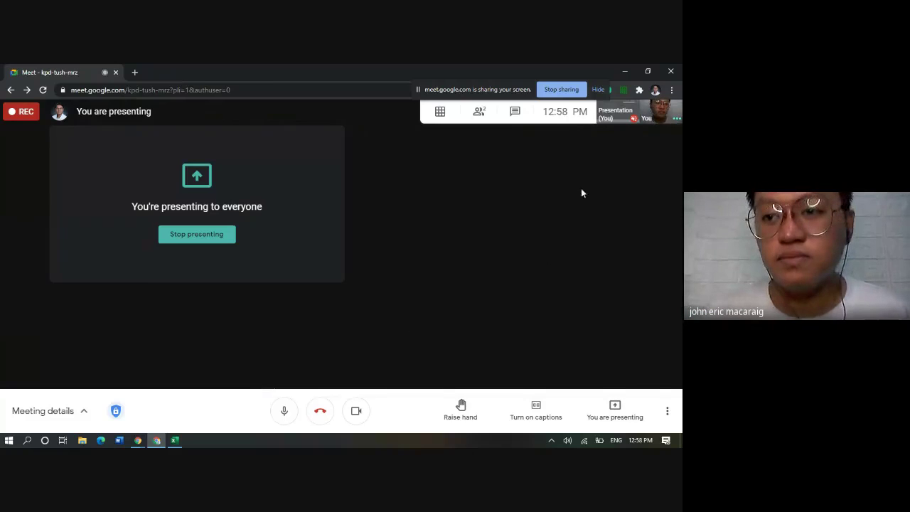
left_click(622, 71)
Enter SUM in C2 after discarding an accidental =se entry
left_click(207, 248)
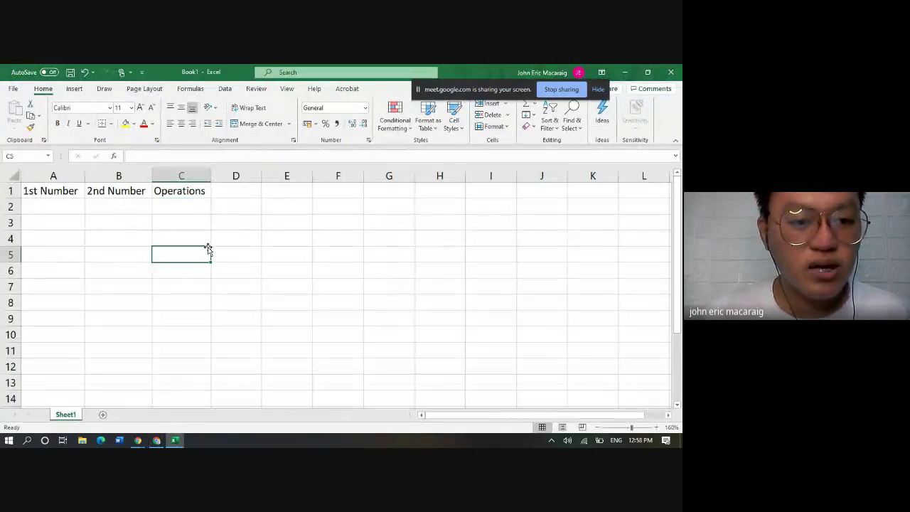
left_click(189, 205)
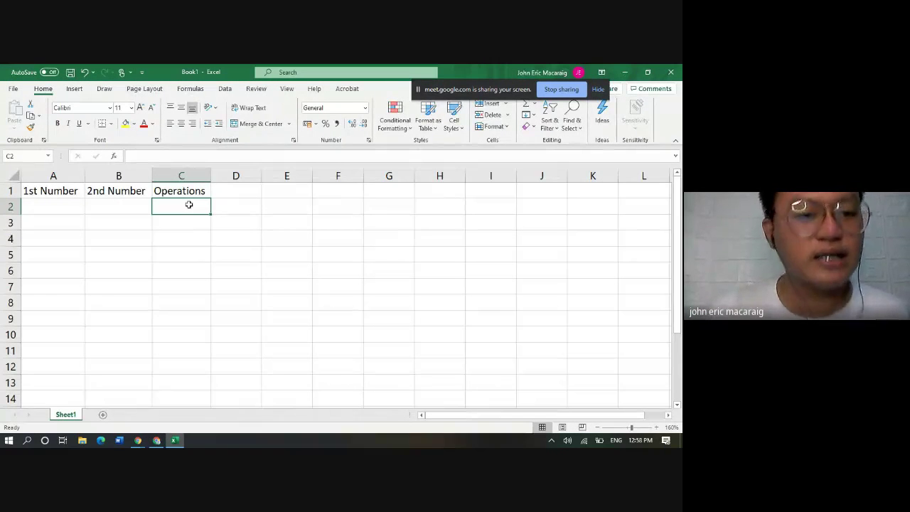
type("=s")
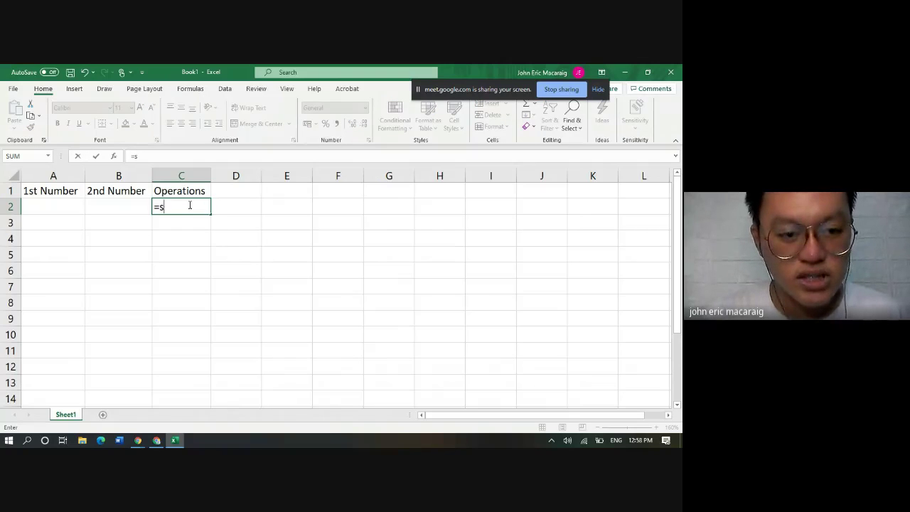
type("e")
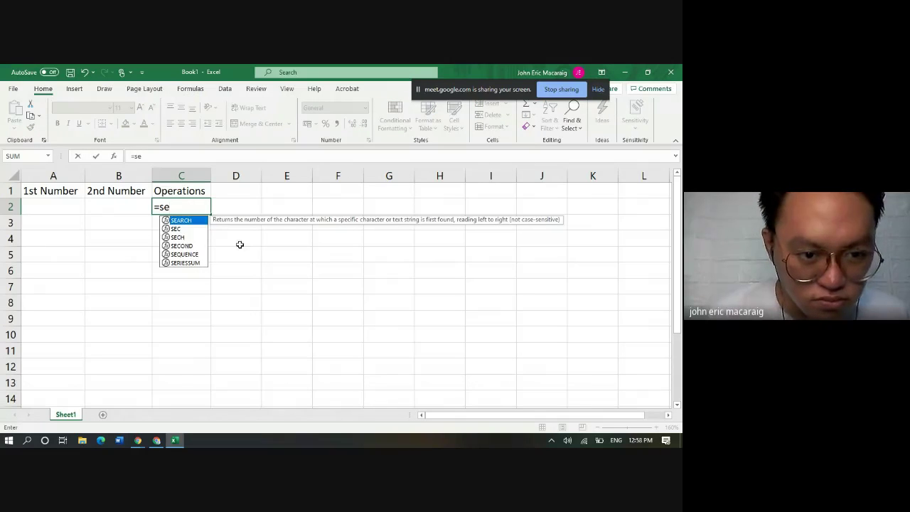
left_click(247, 318)
left_click(147, 339)
left_click(178, 203)
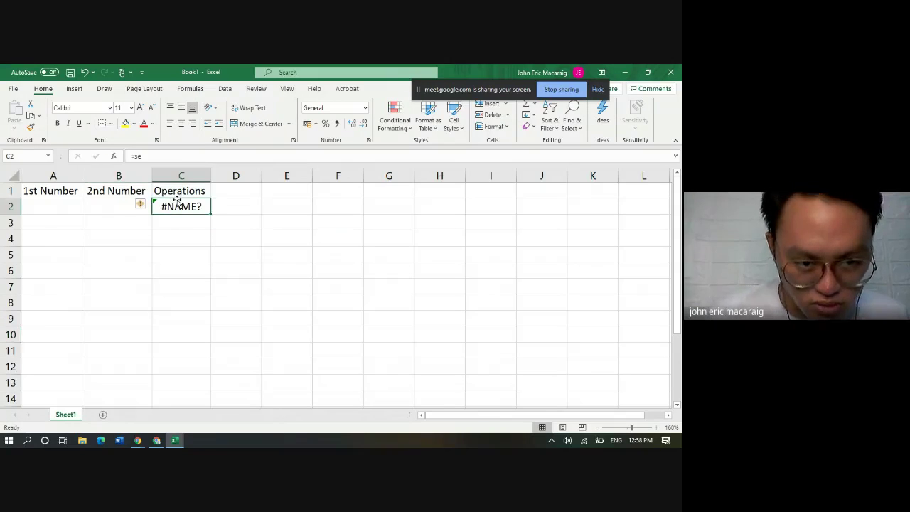
type("SUM")
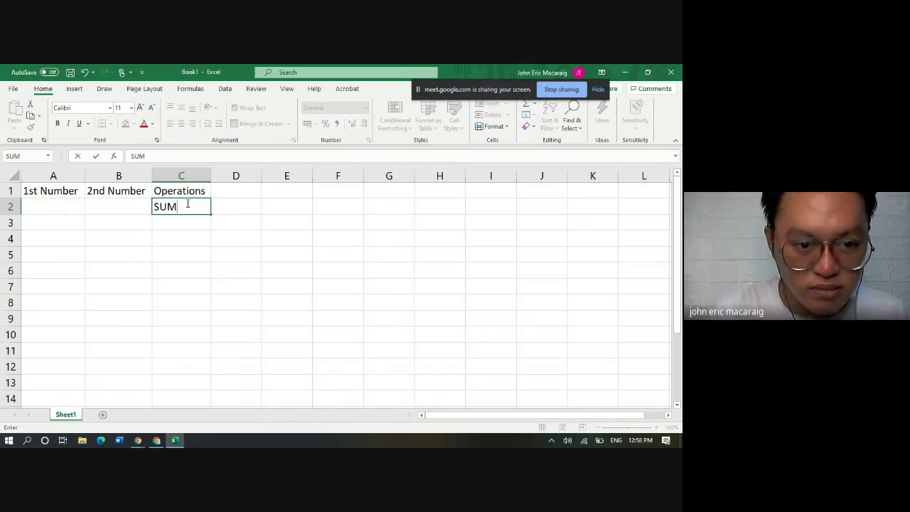
left_click(231, 203)
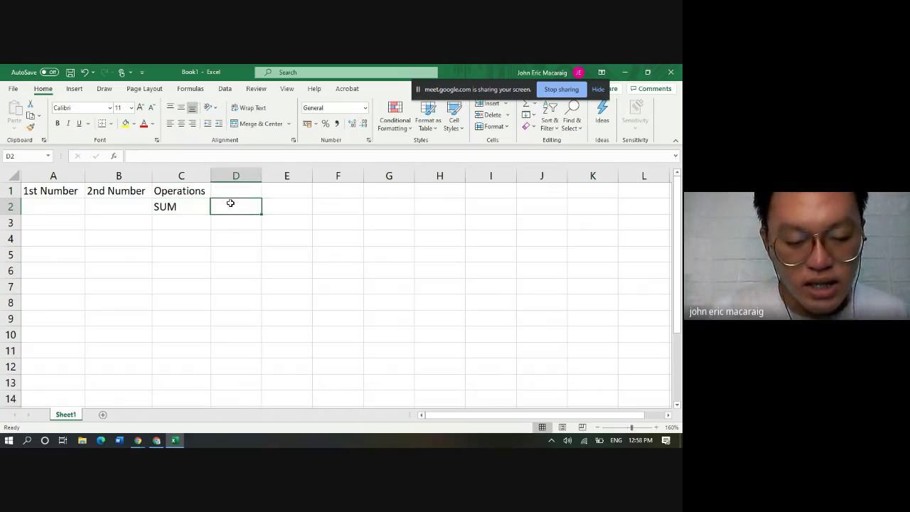
Add DIFF in D2, PRO in E2 and QUO in F2, correcting QUE to QUO
type("Di")
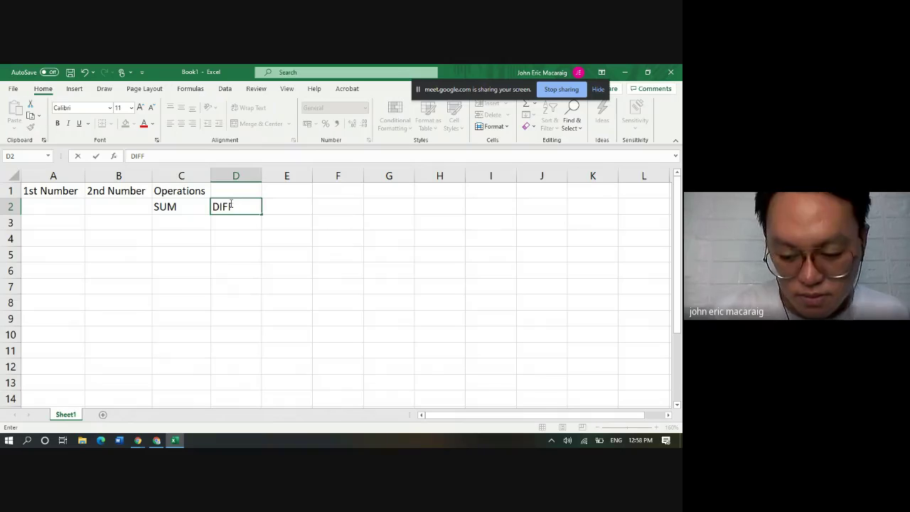
key("Tab")
type("PR")
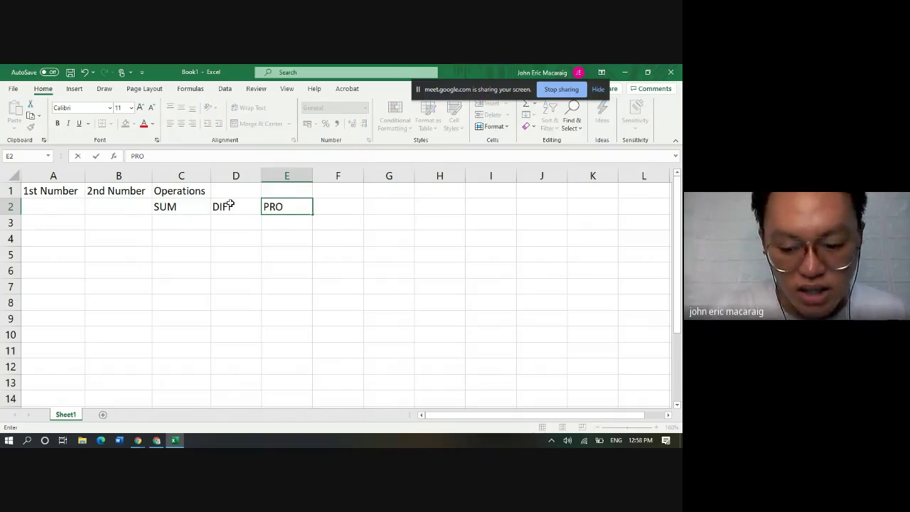
key("Tab")
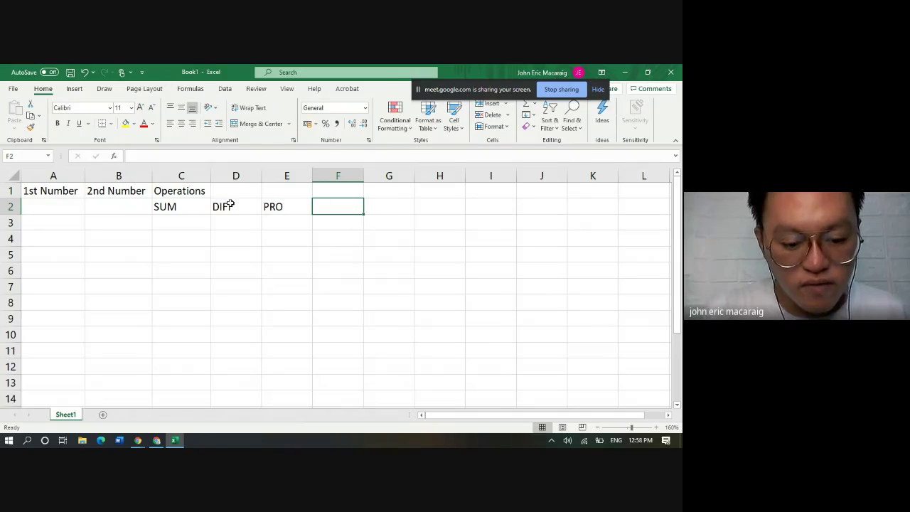
type("QUE")
key("Down")
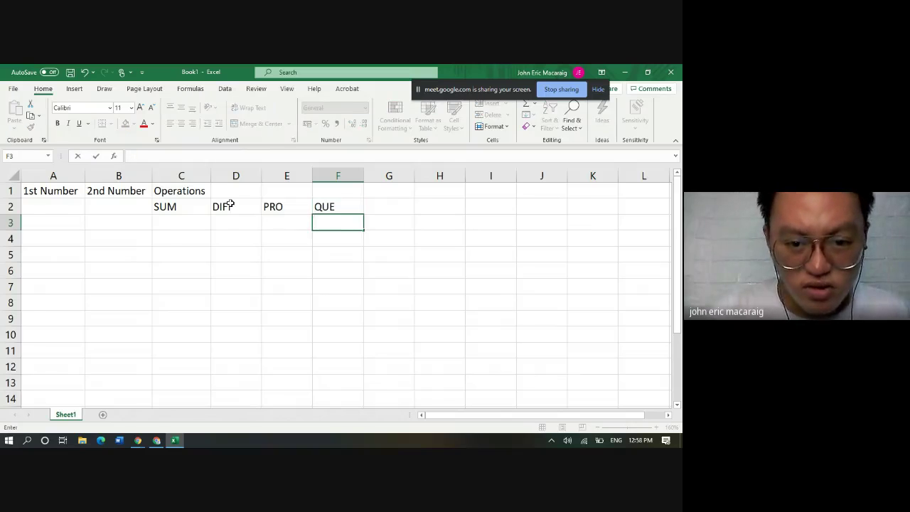
left_click(331, 205)
type("Q")
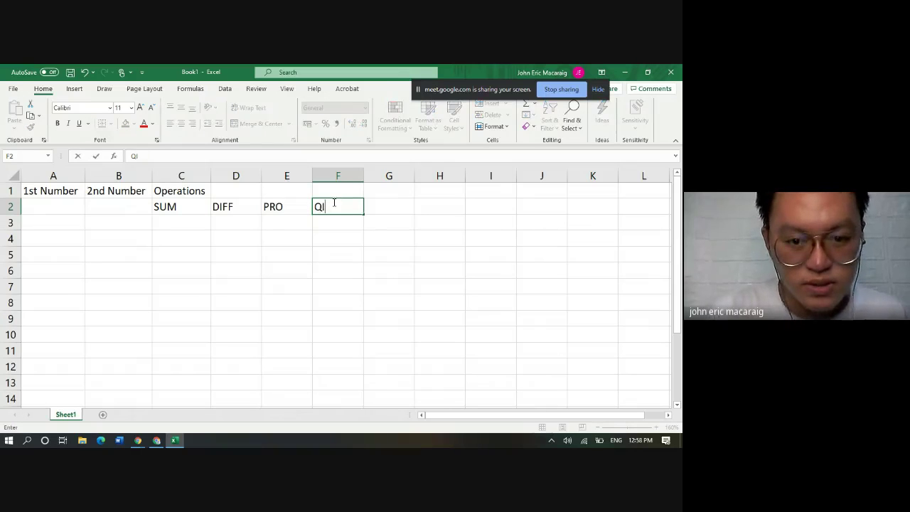
key("Return")
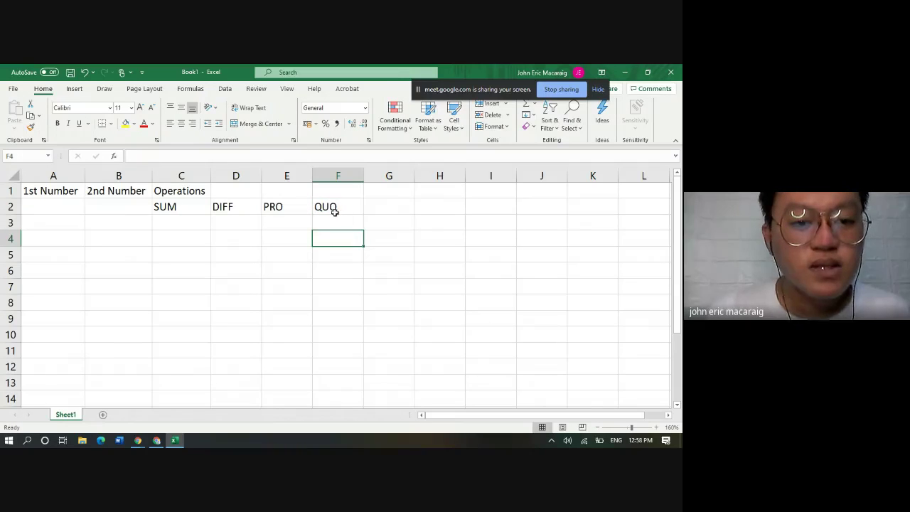
left_click(317, 187)
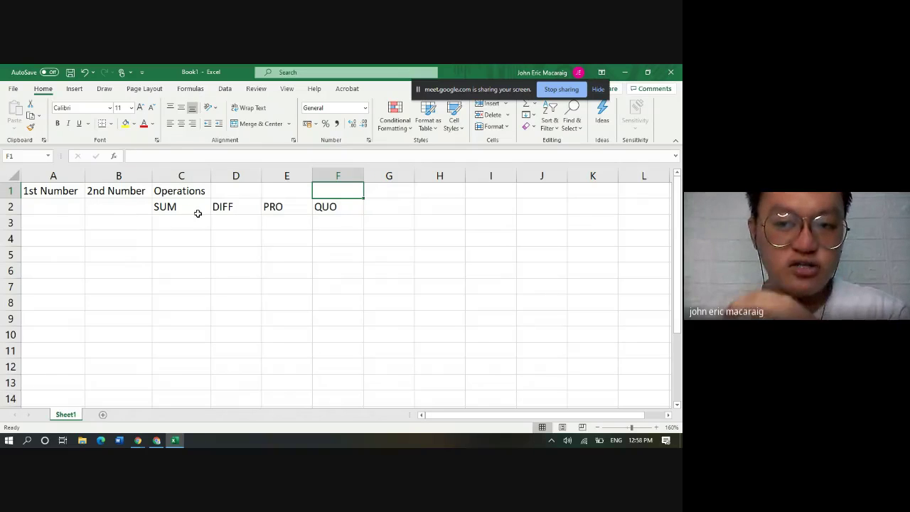
Centre the SUM, DIFF, PRO and QUO labels in C2:F2
left_click(182, 176)
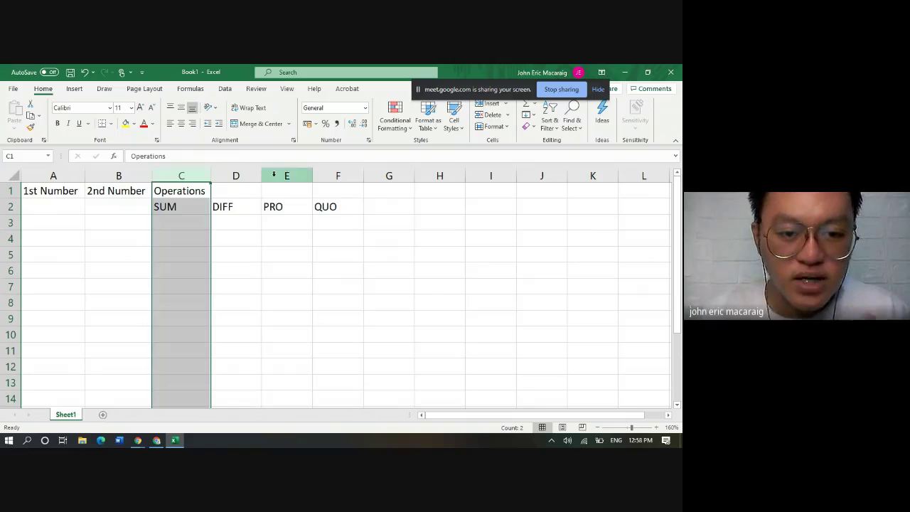
left_click(338, 175)
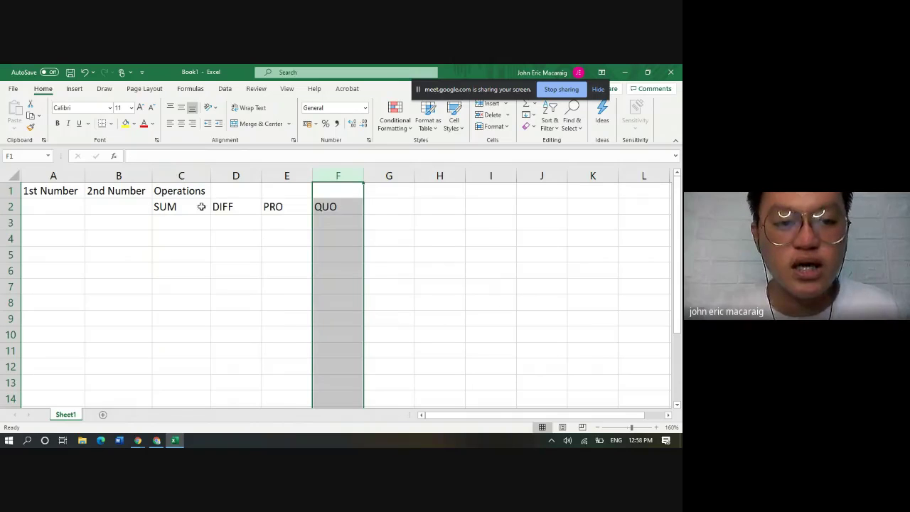
left_click_drag(201, 206, 327, 213)
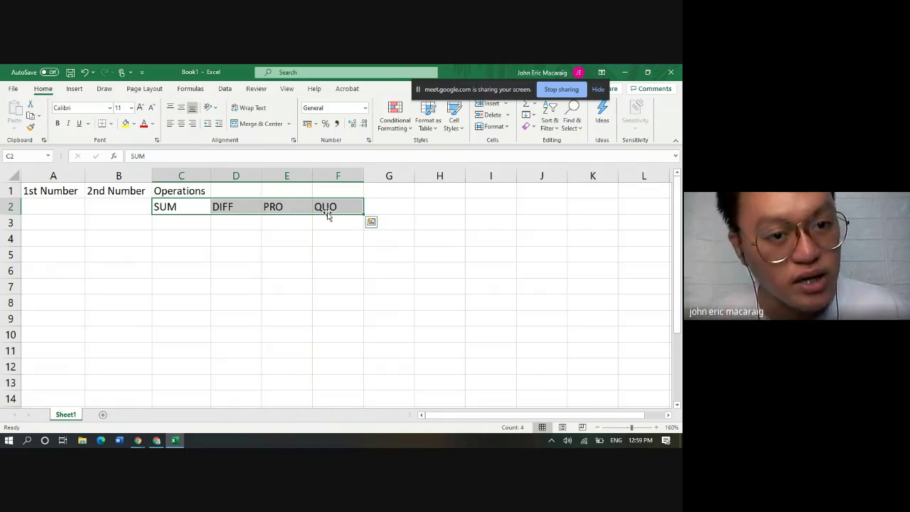
left_click(181, 124)
Centre the 1st Number and 2nd Number headers in A1:B1
left_click(214, 242)
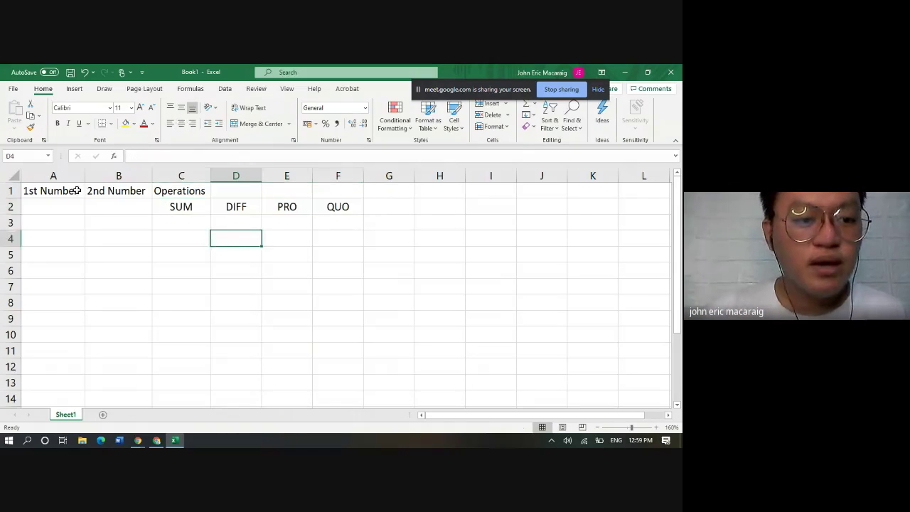
left_click_drag(74, 191, 117, 192)
left_click(181, 125)
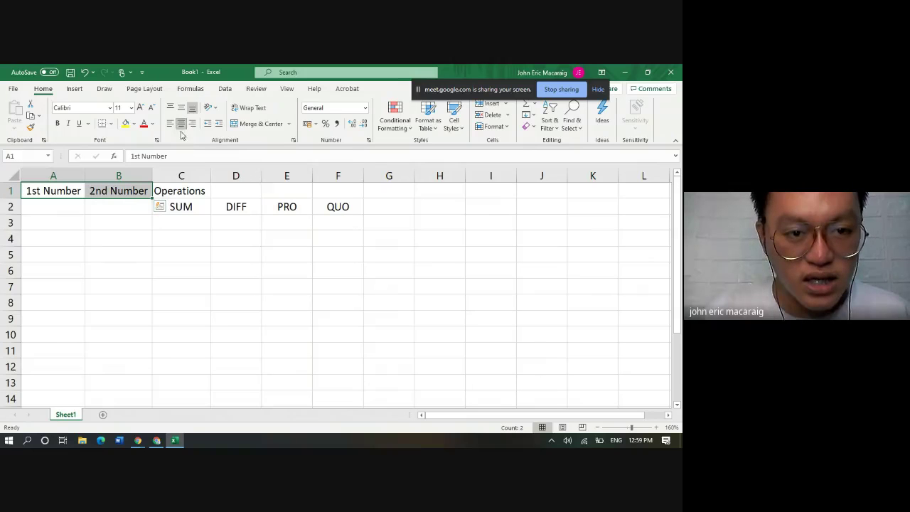
left_click(206, 193)
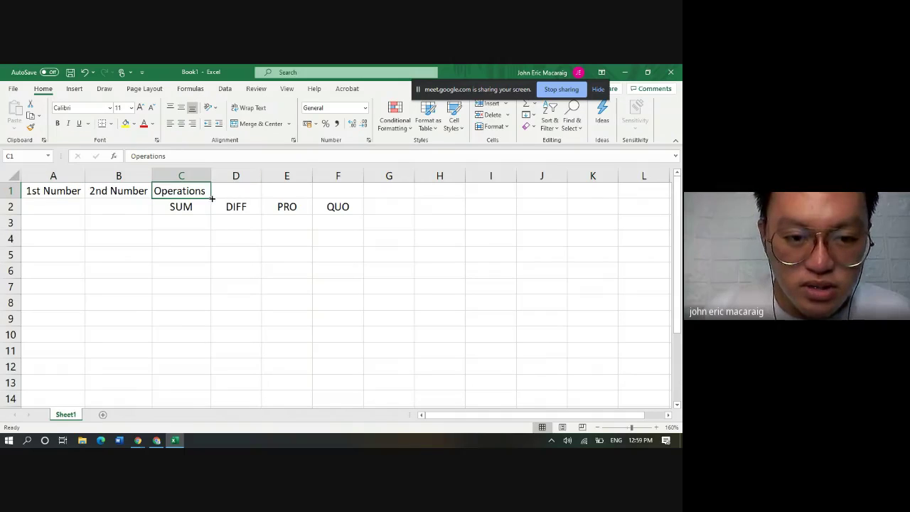
left_click(203, 208)
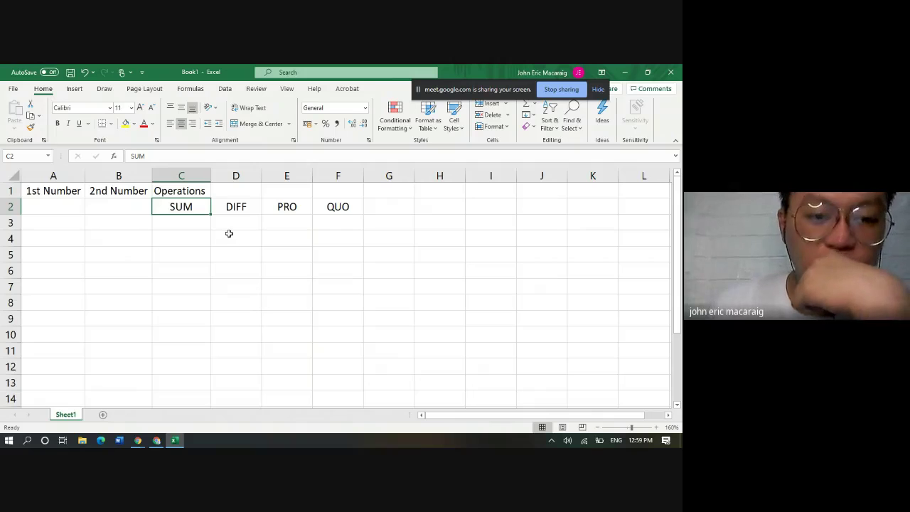
left_click(195, 190)
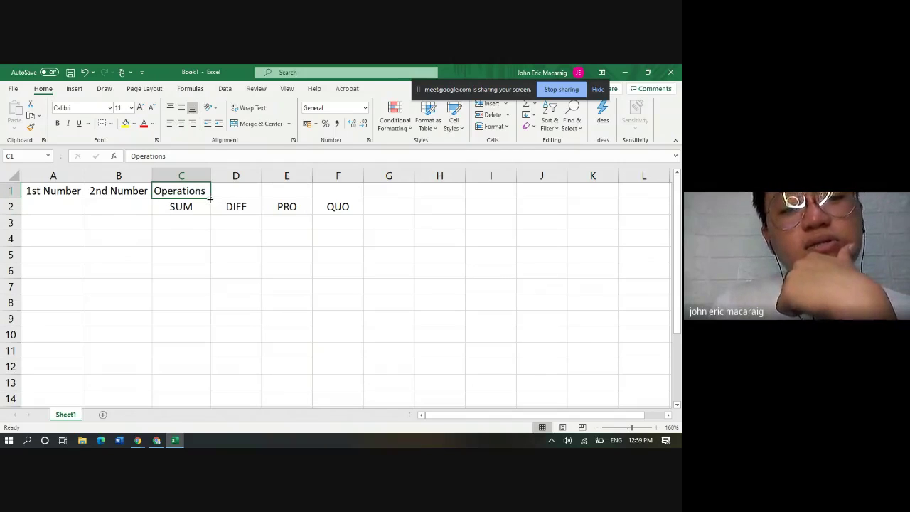
left_click_drag(210, 199, 292, 195)
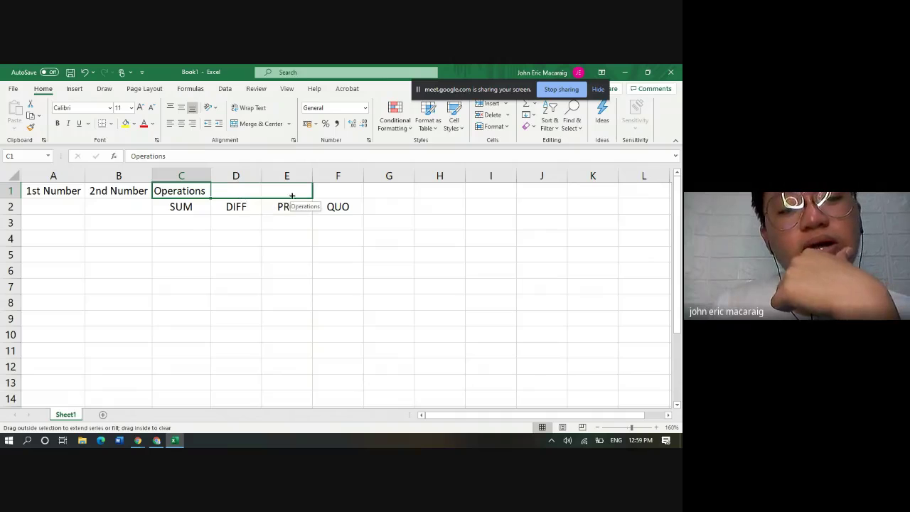
left_click_drag(331, 196, 345, 196)
left_click(355, 278)
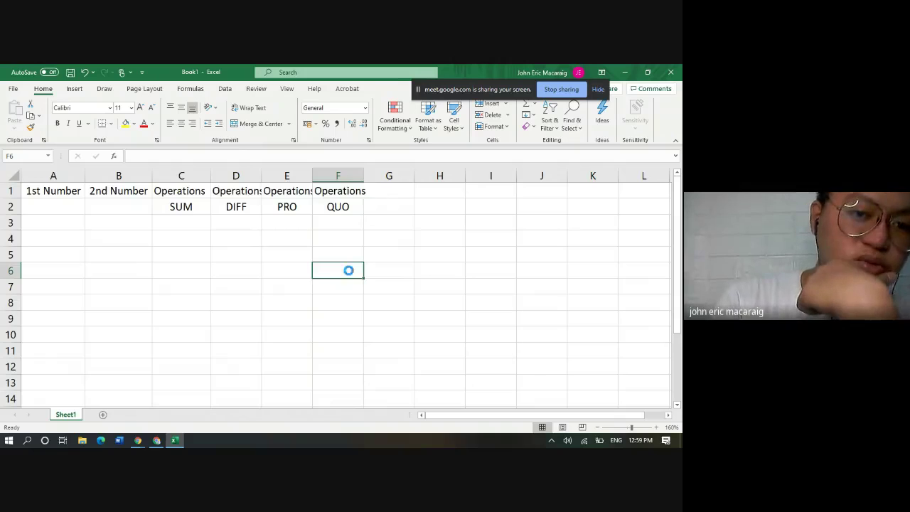
key("ctrl+z")
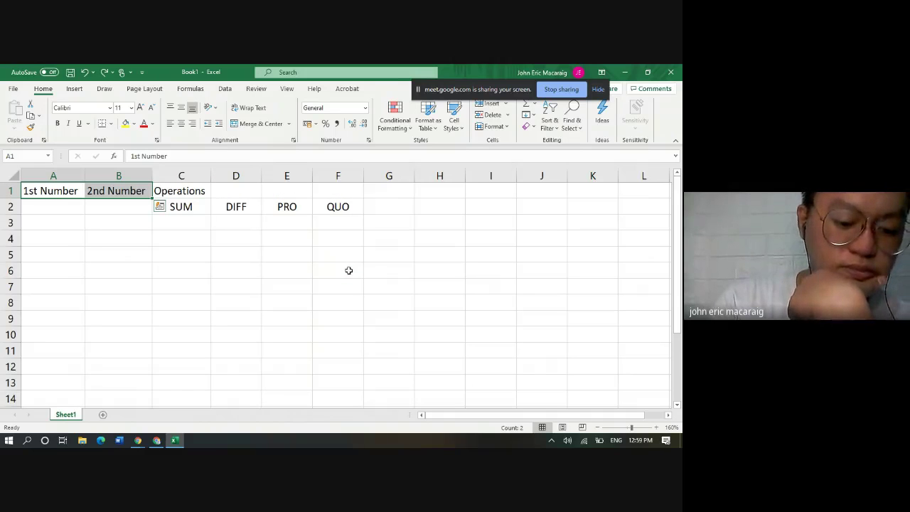
key("alt+h")
key("a")
key("c")
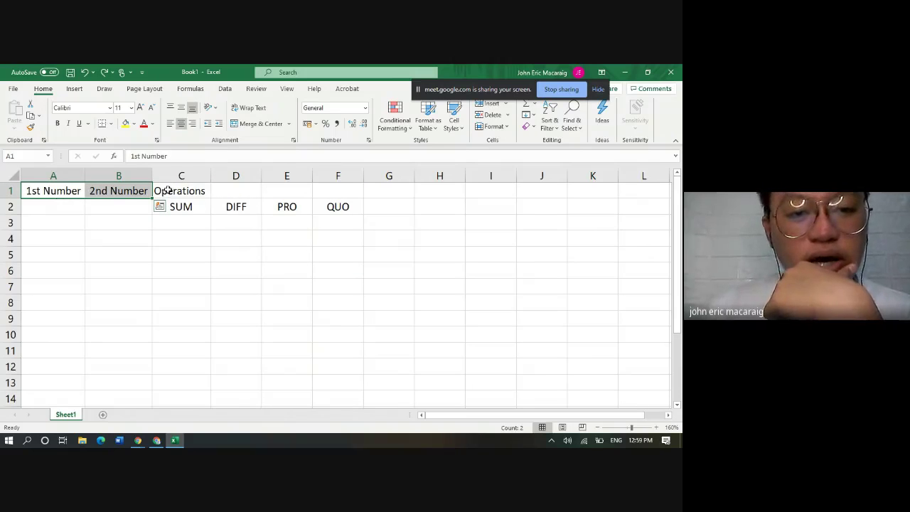
left_click_drag(167, 189, 337, 192)
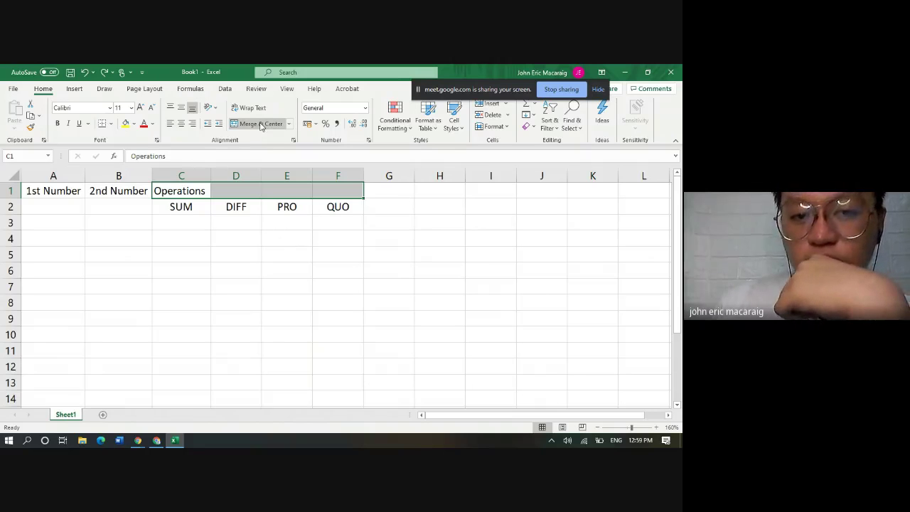
Merge & Center C1:F1 so Operations is centred, after undoing a trial Merge Across
left_click(289, 123)
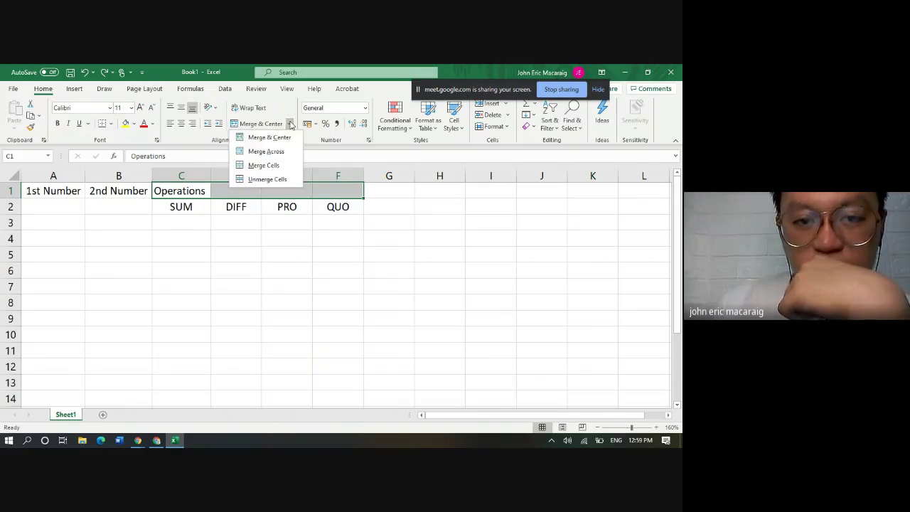
left_click(267, 151)
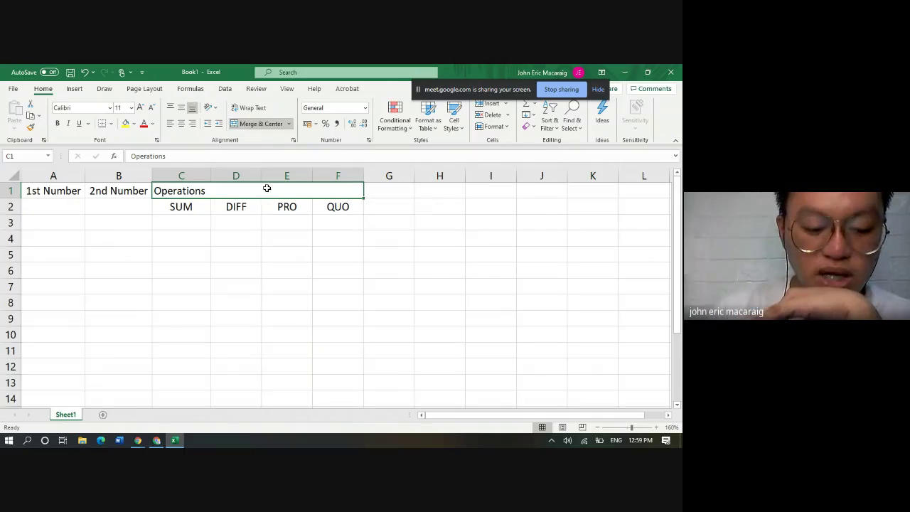
key("ctrl+z")
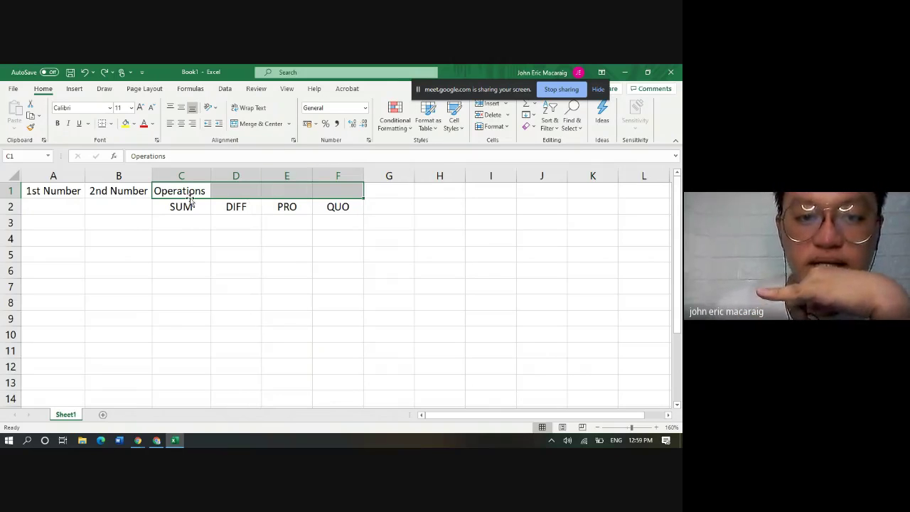
left_click(261, 124)
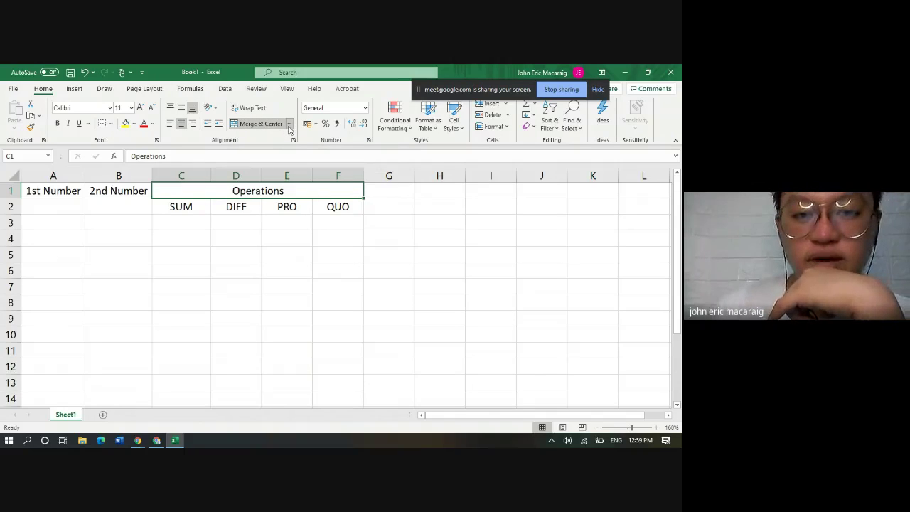
Reopen the merge options without changes and reselect the merged Operations heading to check it
left_click(289, 126)
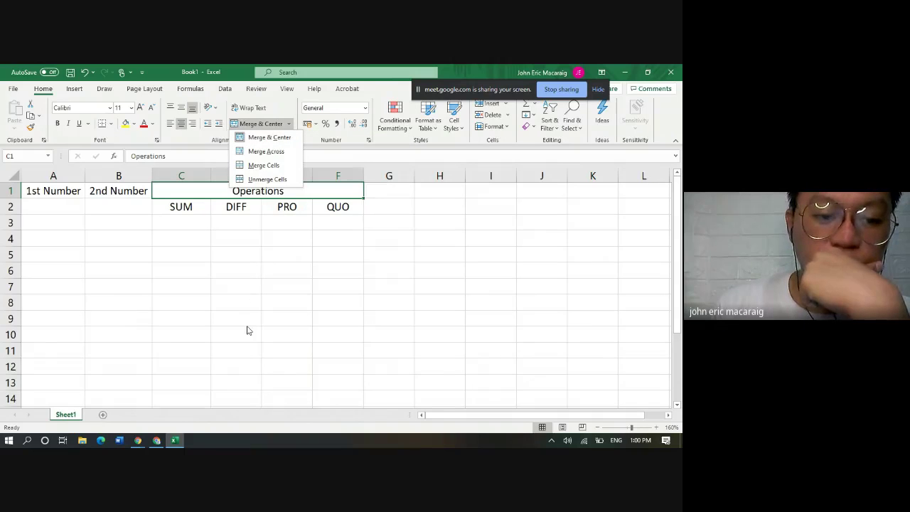
left_click(273, 268)
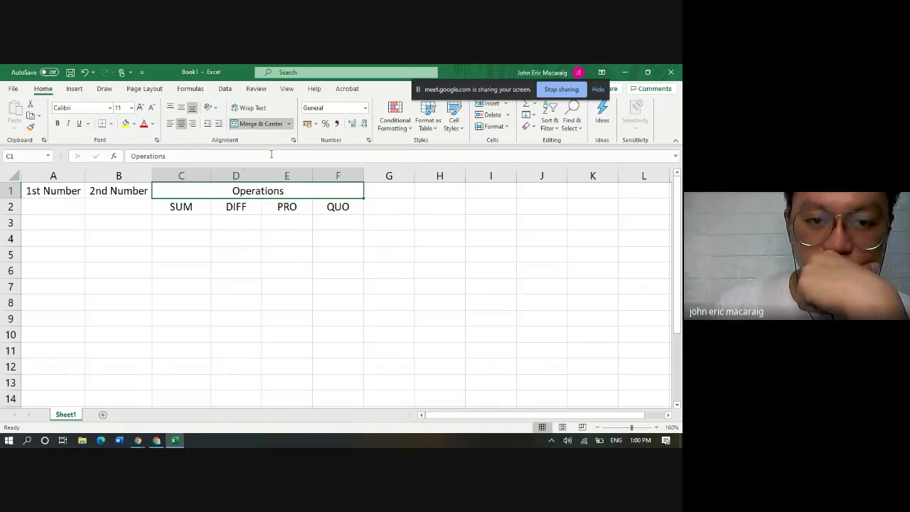
left_click(274, 236)
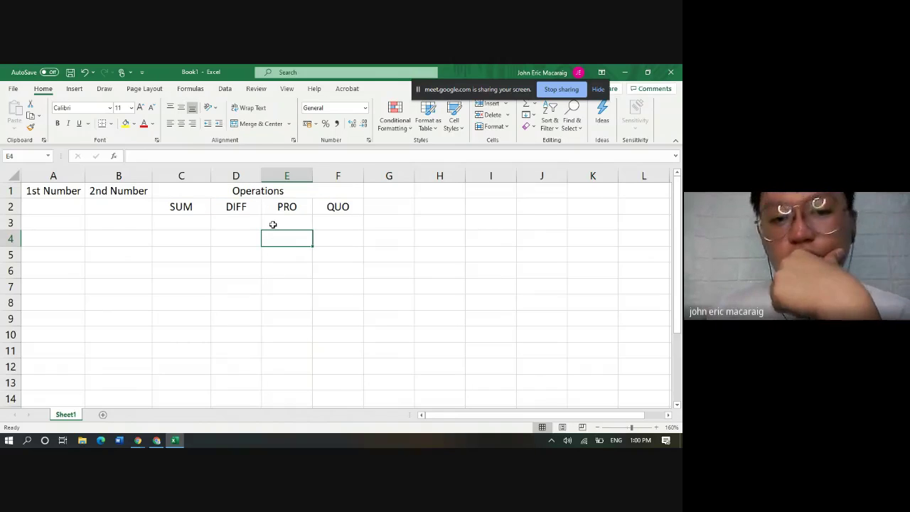
left_click(262, 192)
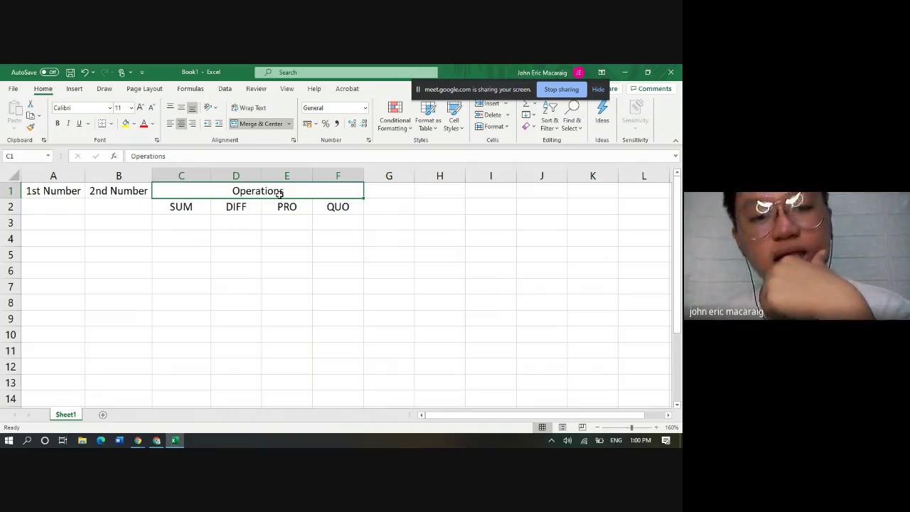
left_click(280, 231)
left_click(207, 190)
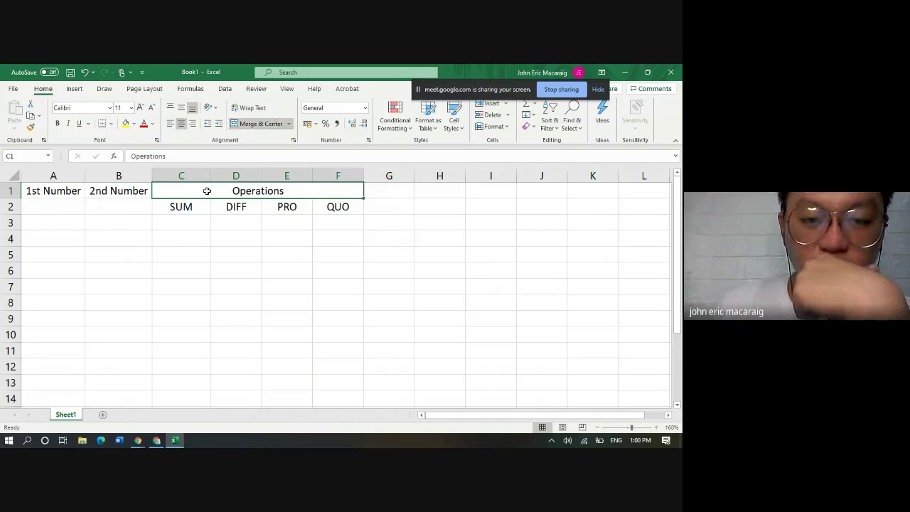
left_click(254, 268)
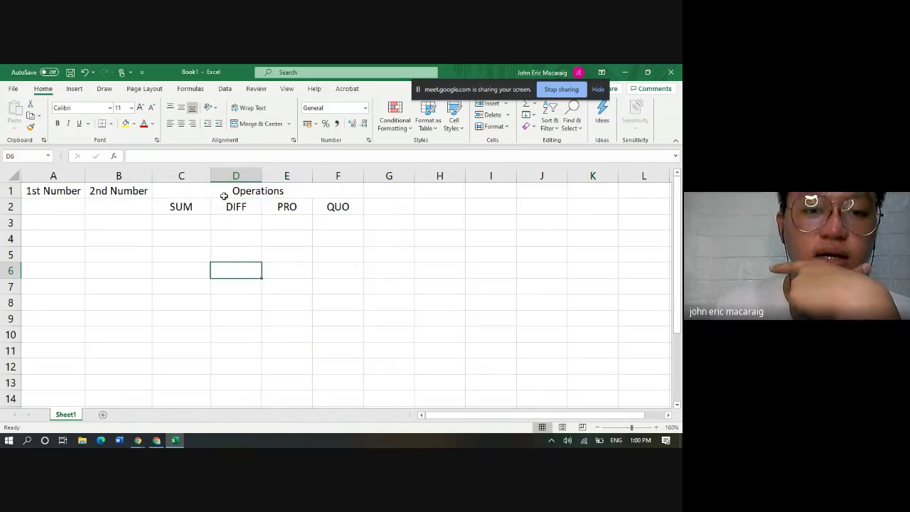
left_click(223, 190)
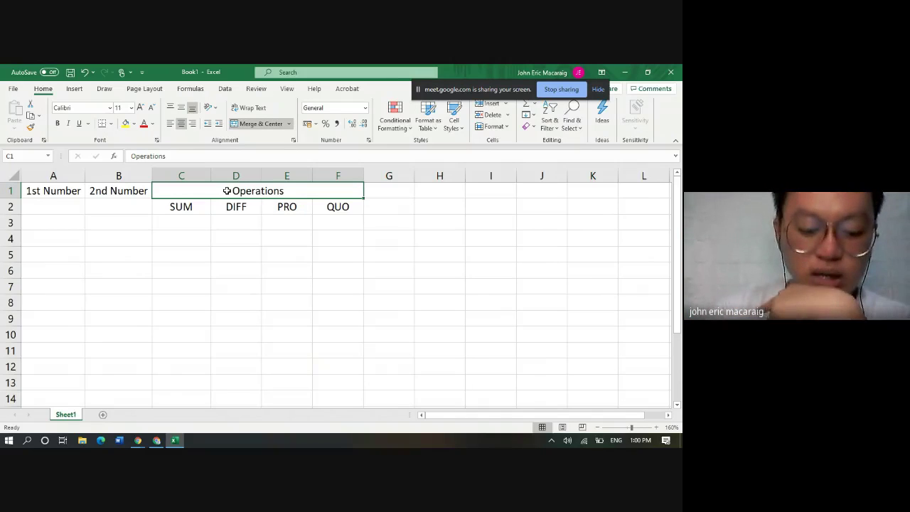
Copy the merged Operations heading, paste it at H3, then undo the paste
key("ctrl+c")
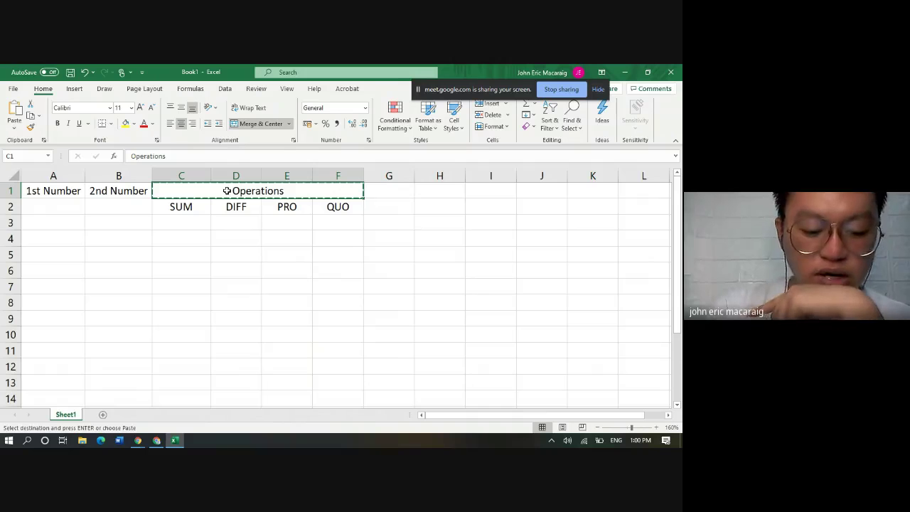
left_click(457, 220)
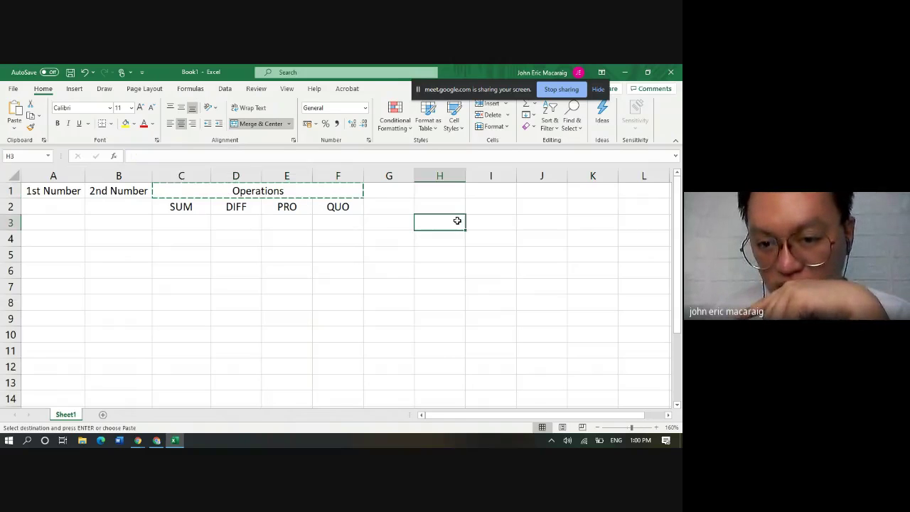
key("Return")
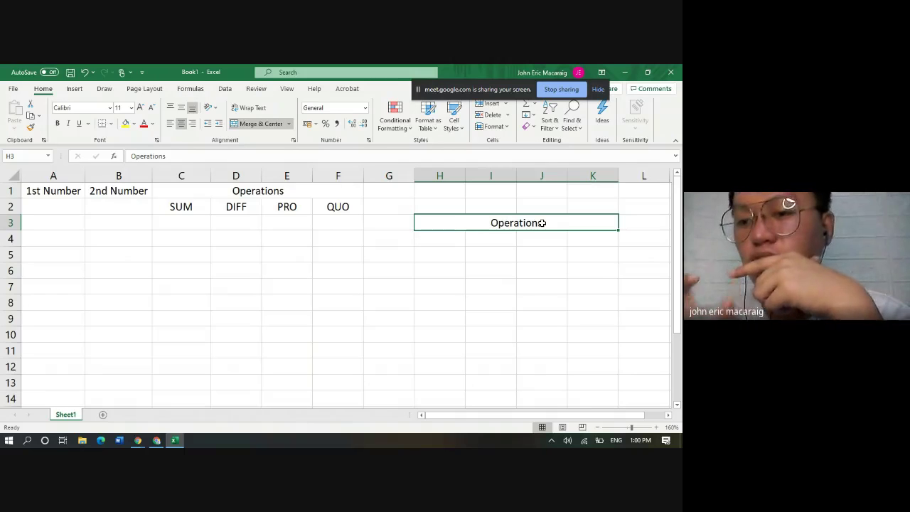
left_click(456, 196)
left_click(512, 221)
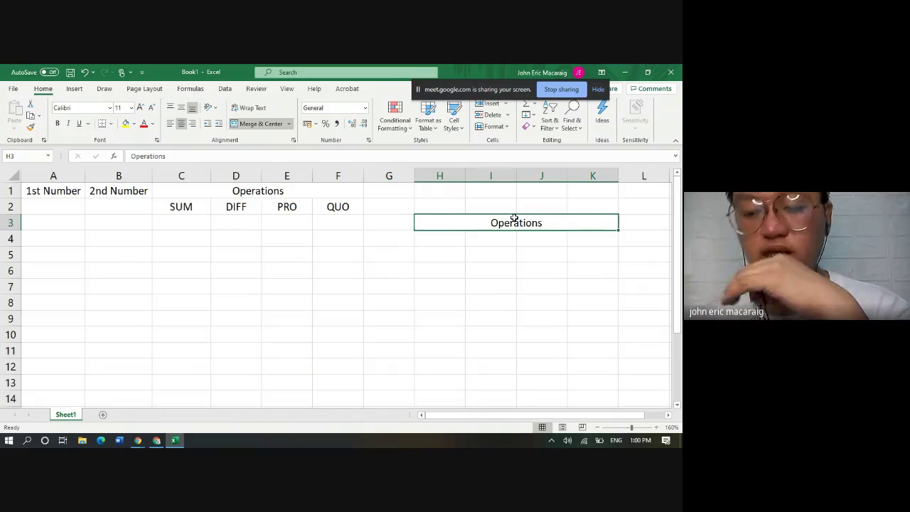
key("ctrl+z")
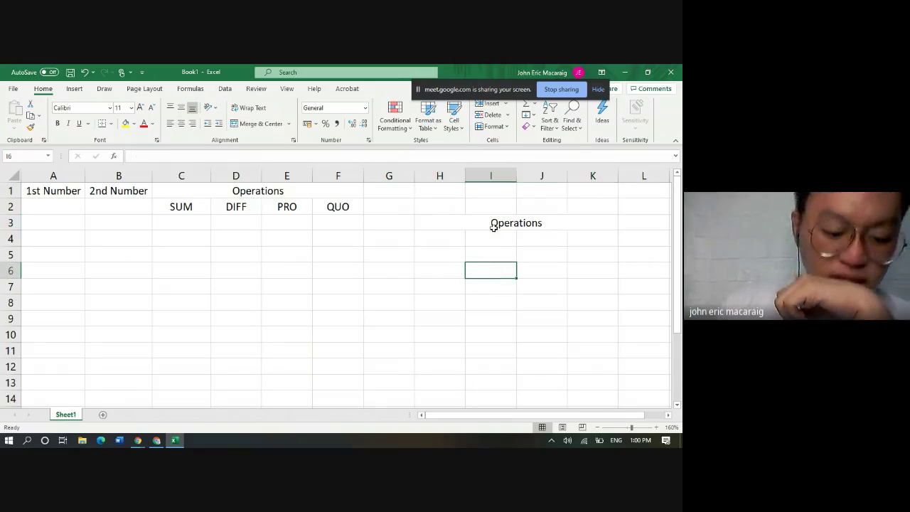
Undo the rest of the trial paste until H3 is empty, then reselect H3
key("ctrl+z")
key("ctrl+z")
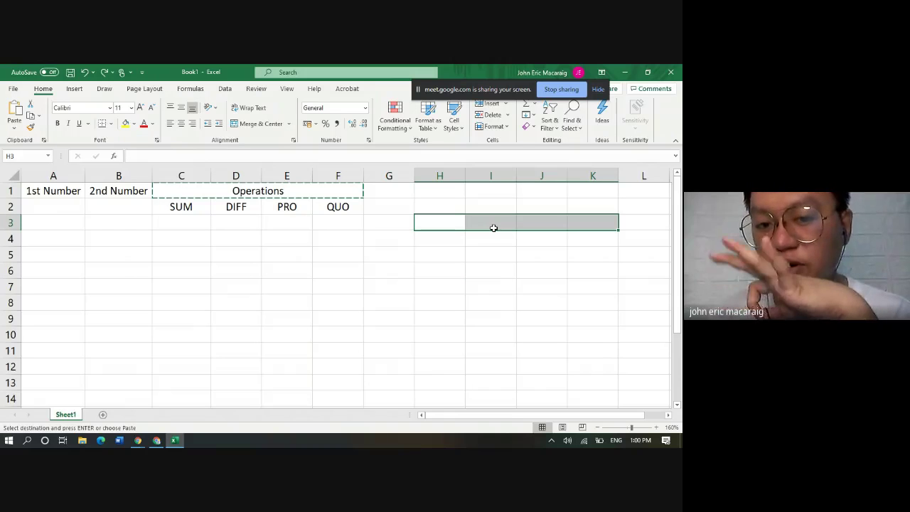
left_click(345, 265)
left_click(242, 254)
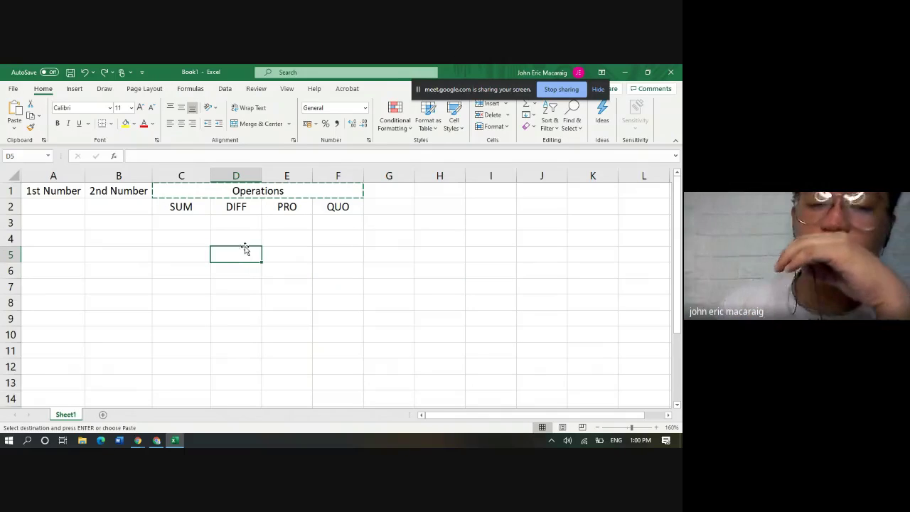
left_click(418, 226)
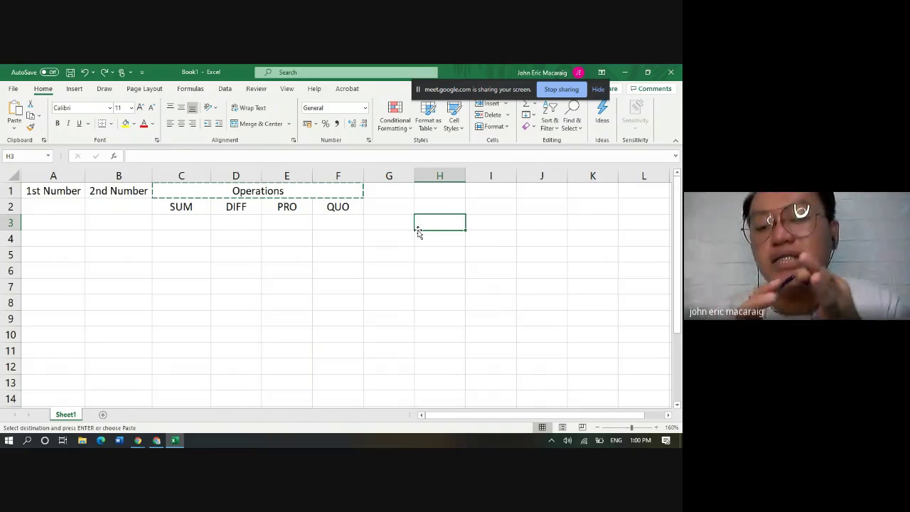
left_click(436, 268)
left_click(427, 227)
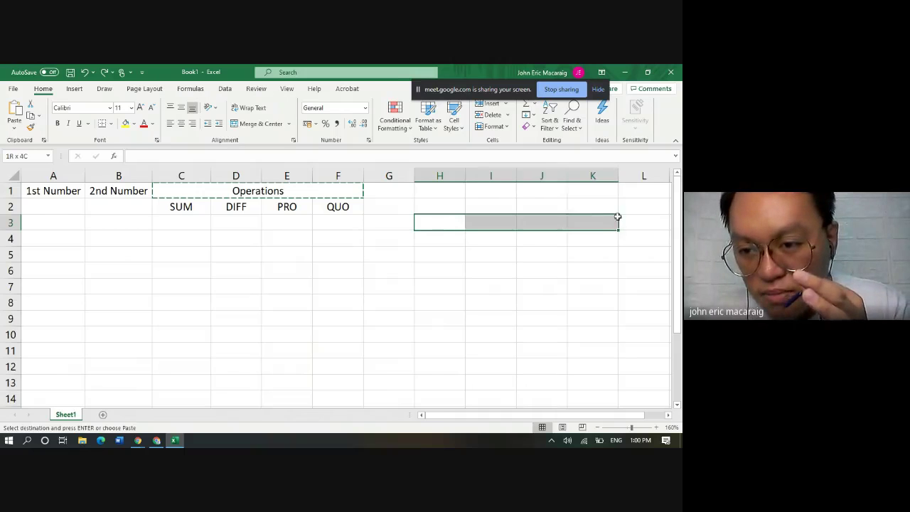
Merge and centre H3:L3 and enter the word sample in it
left_click_drag(462, 222, 643, 222)
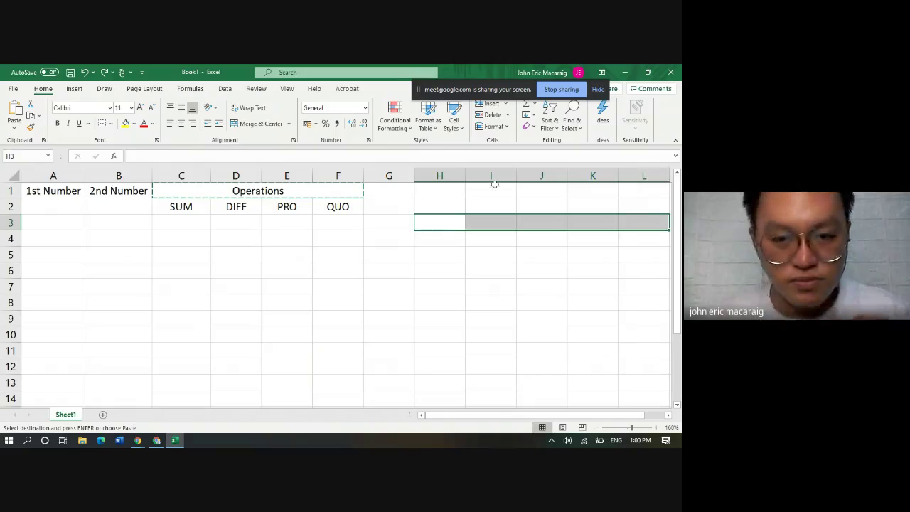
left_click(259, 123)
type("sampk")
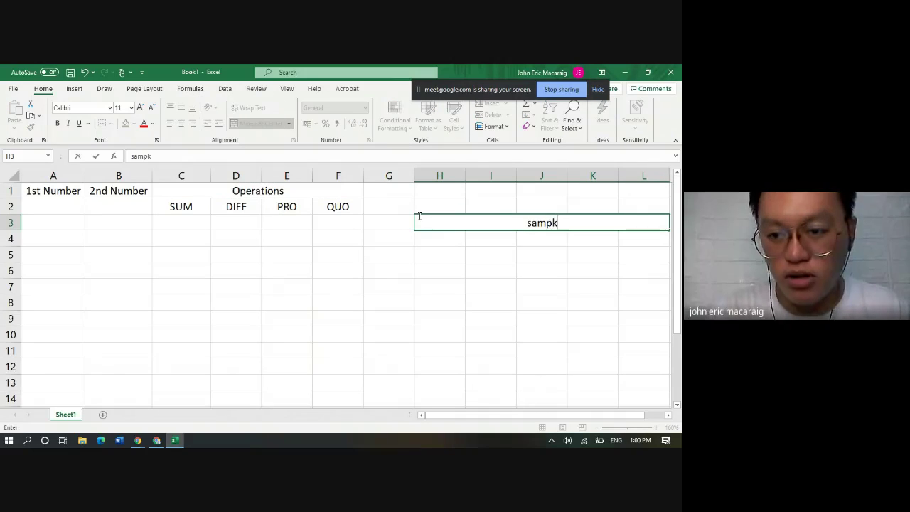
type("e")
key("BackSpace")
key("BackSpace")
type("le")
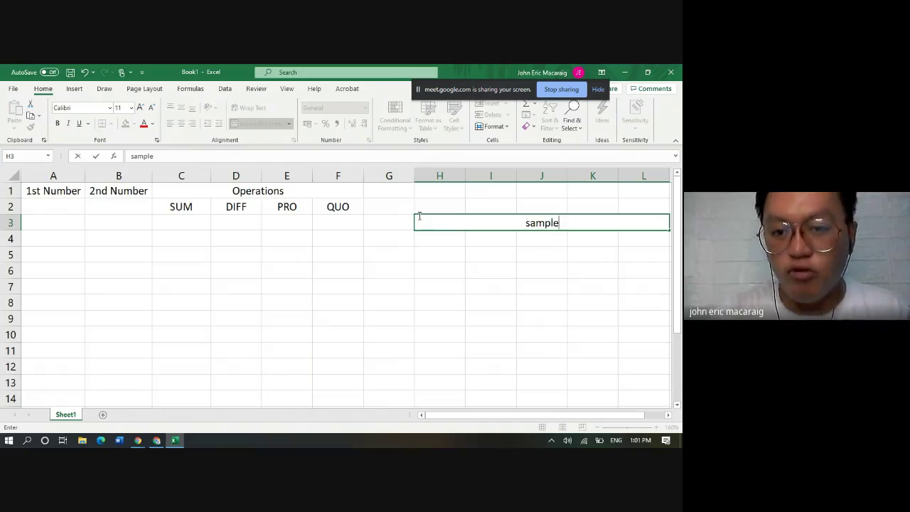
key("Return")
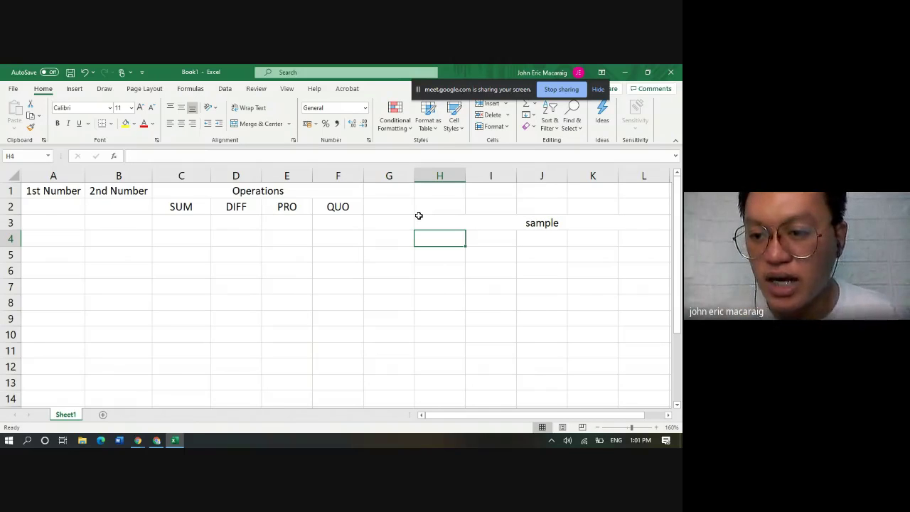
Paste the Operations heading over the sample cell, then undo back to unmerged row 3 cells
left_click(307, 187)
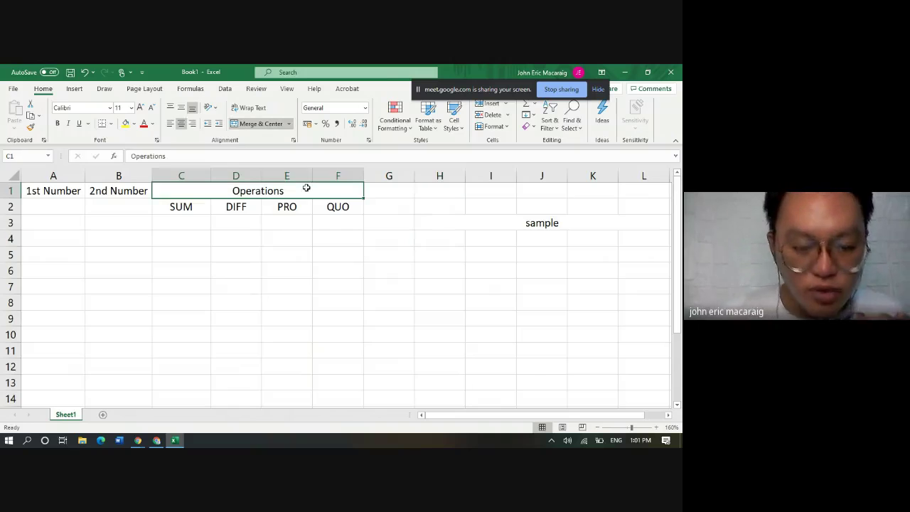
key("ctrl+c")
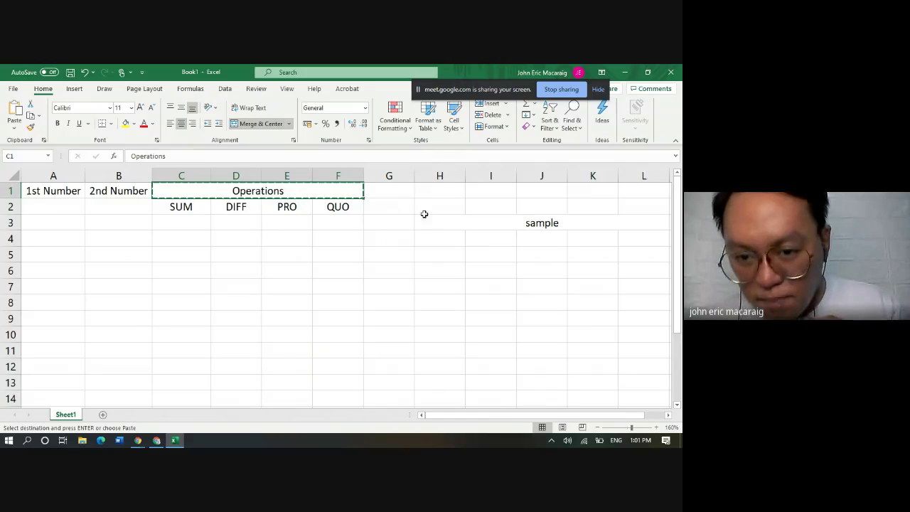
left_click(453, 220)
key("ctrl+v")
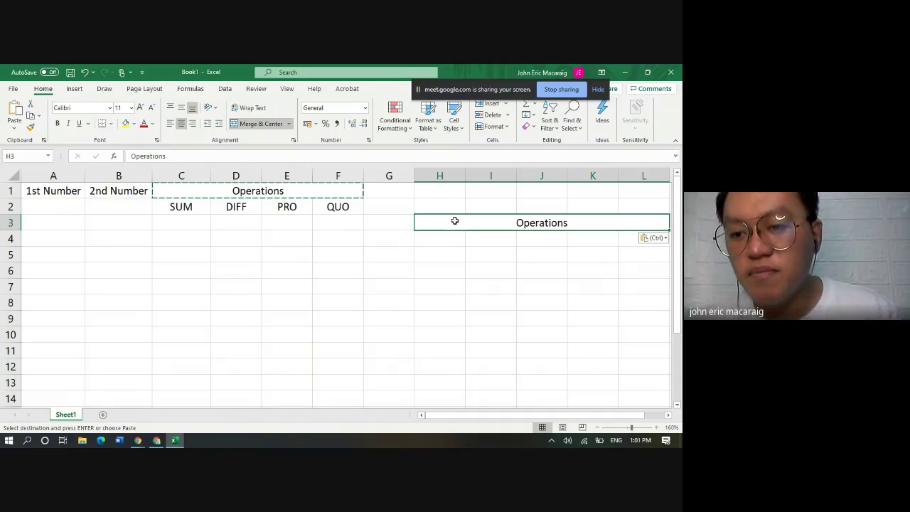
key("ctrl+z")
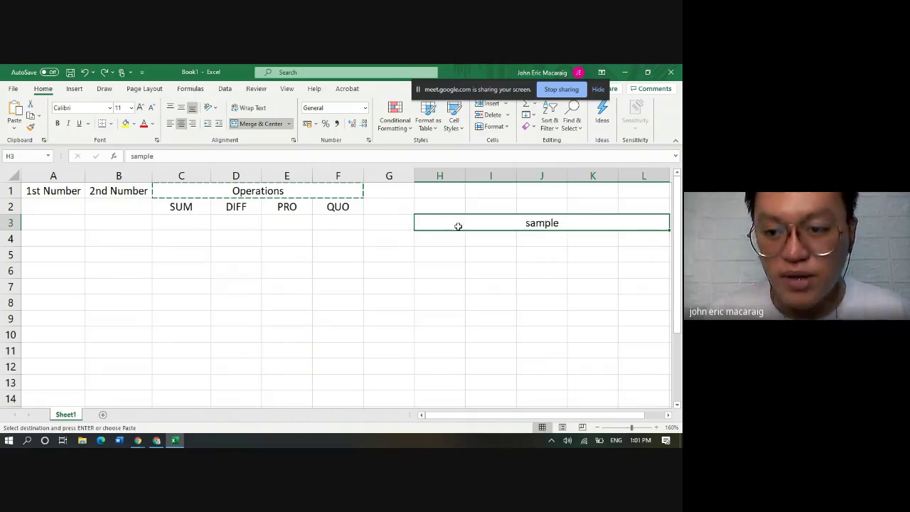
key("ctrl+z")
key("ctrl+z")
Merge and centre H3:J3, paste Operations into it, then undo the paste
left_click(467, 237)
left_click_drag(430, 222, 530, 221)
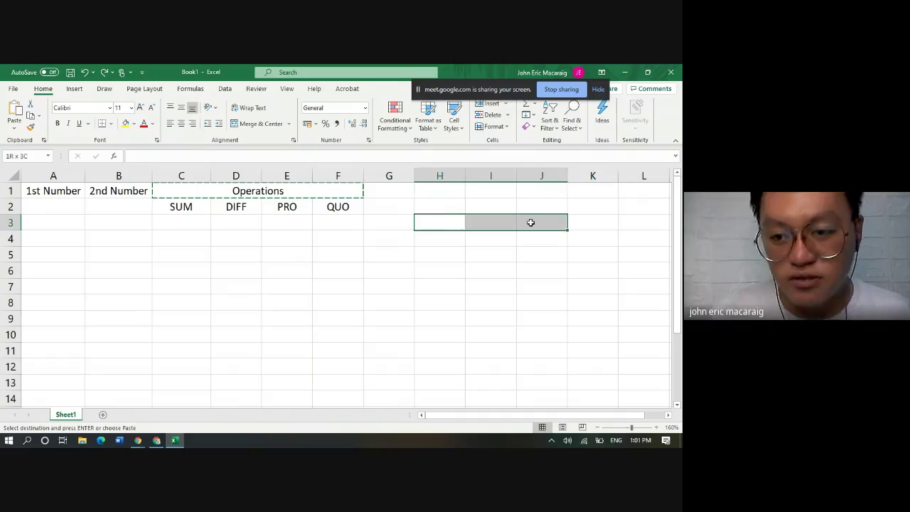
left_click(253, 125)
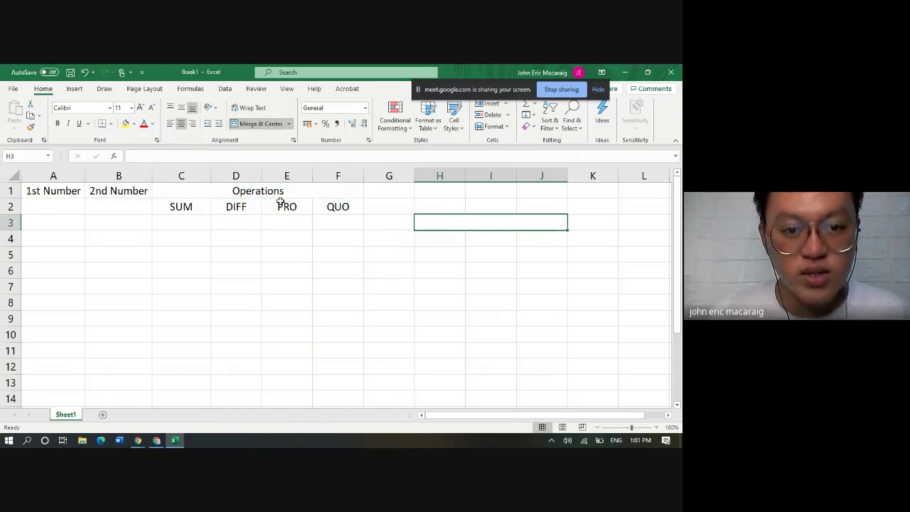
left_click(279, 192)
key("ctrl+c")
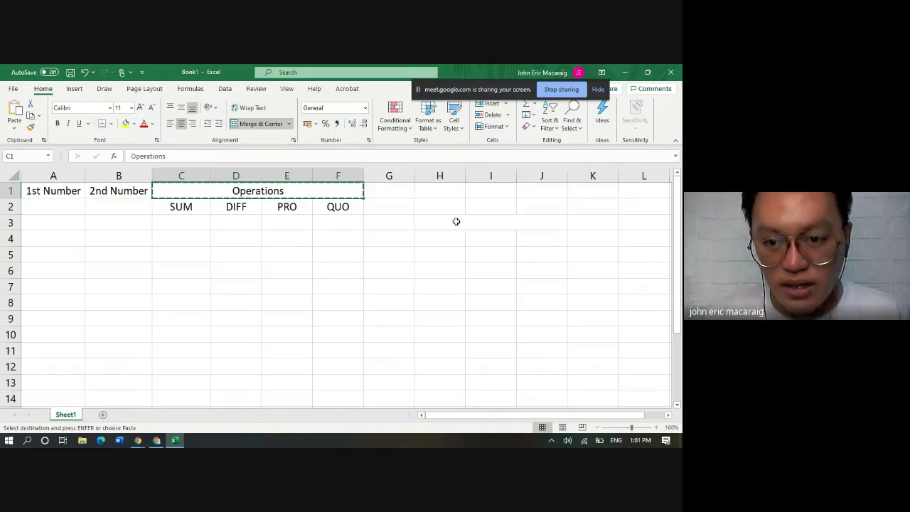
left_click(455, 222)
key("ctrl+v")
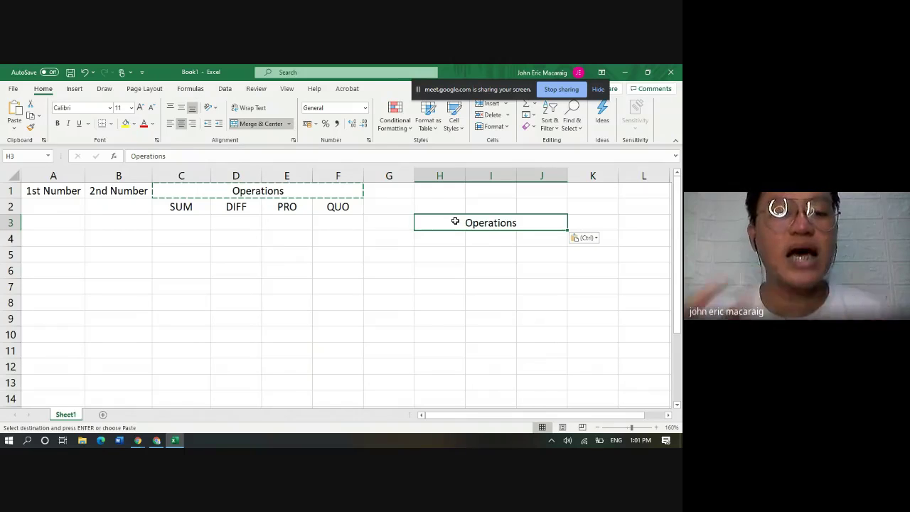
key("ctrl+z")
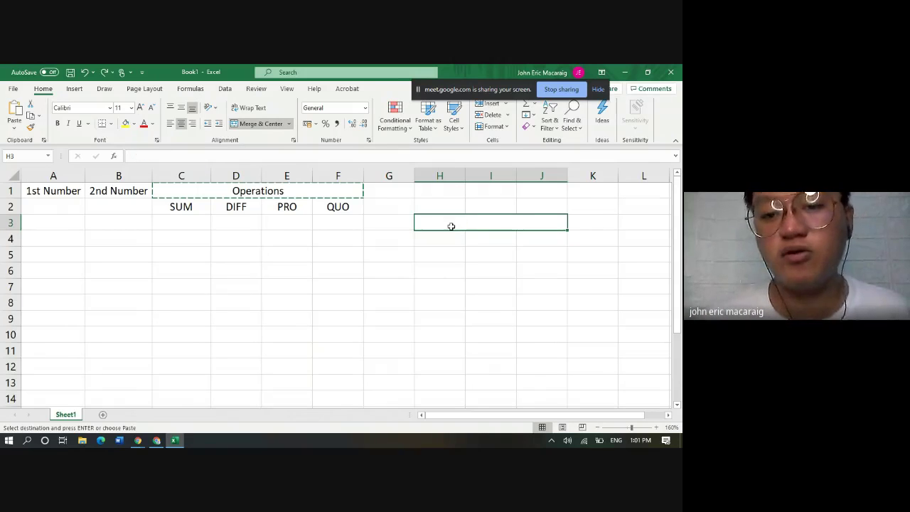
left_click(257, 234)
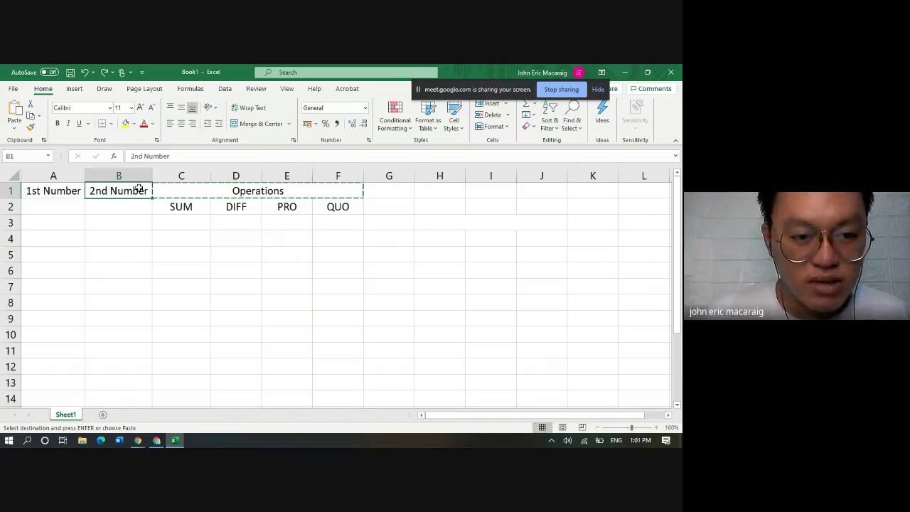
left_click_drag(138, 189, 158, 189)
left_click(181, 286)
left_click(218, 194)
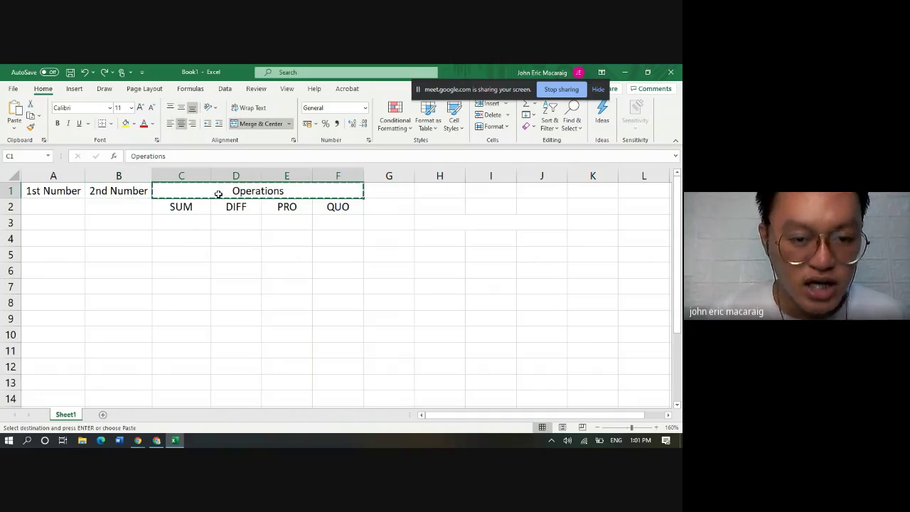
left_click(120, 191)
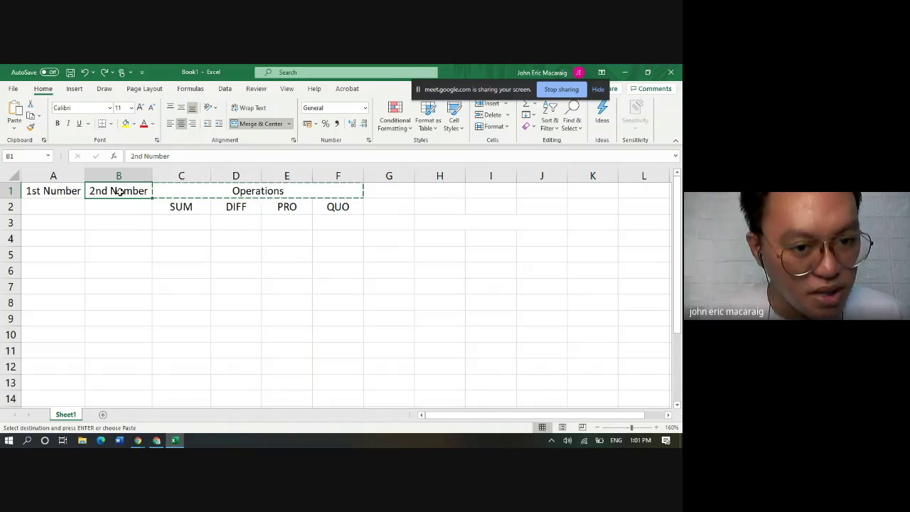
left_click_drag(120, 191, 255, 194)
key("ctrl+v")
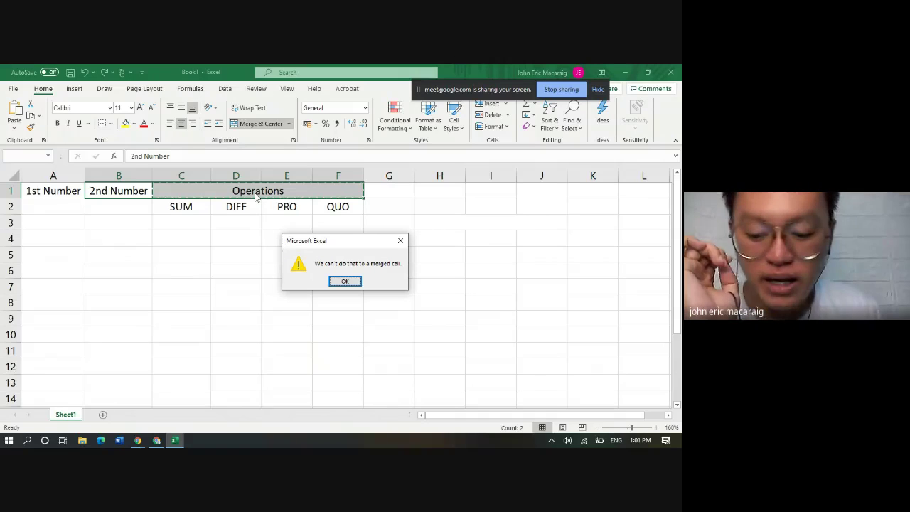
key("Return")
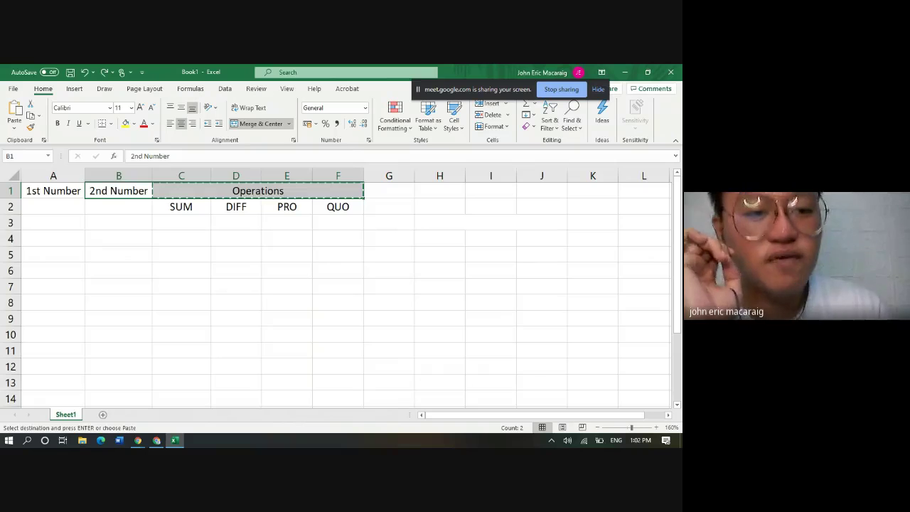
key("Return")
key("Return")
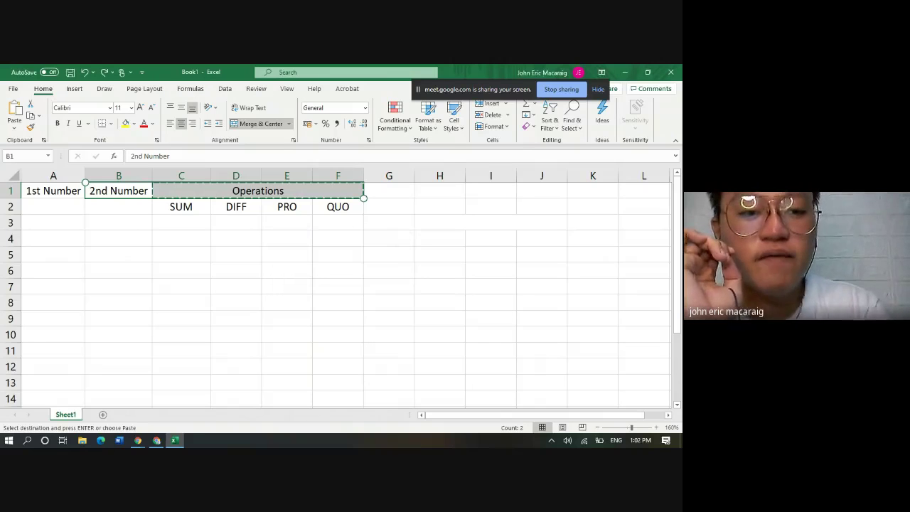
left_click(121, 191)
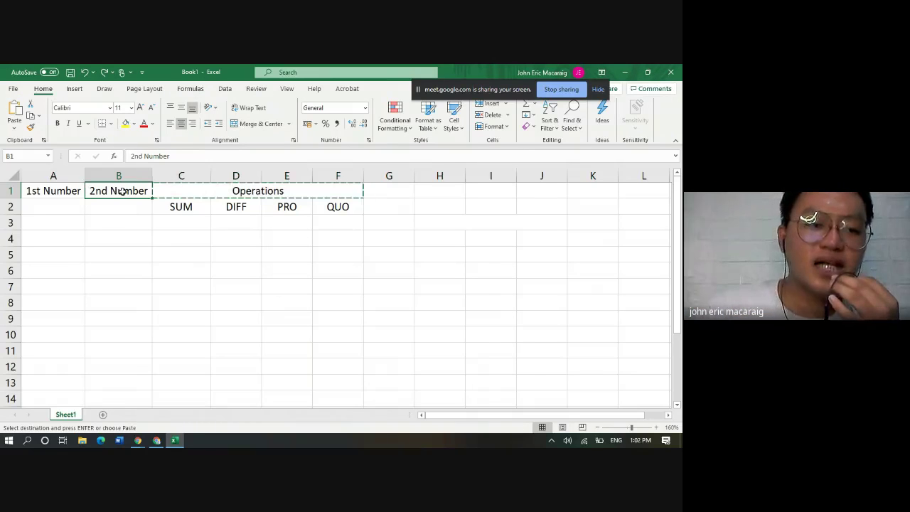
left_click(197, 260)
left_click(212, 204)
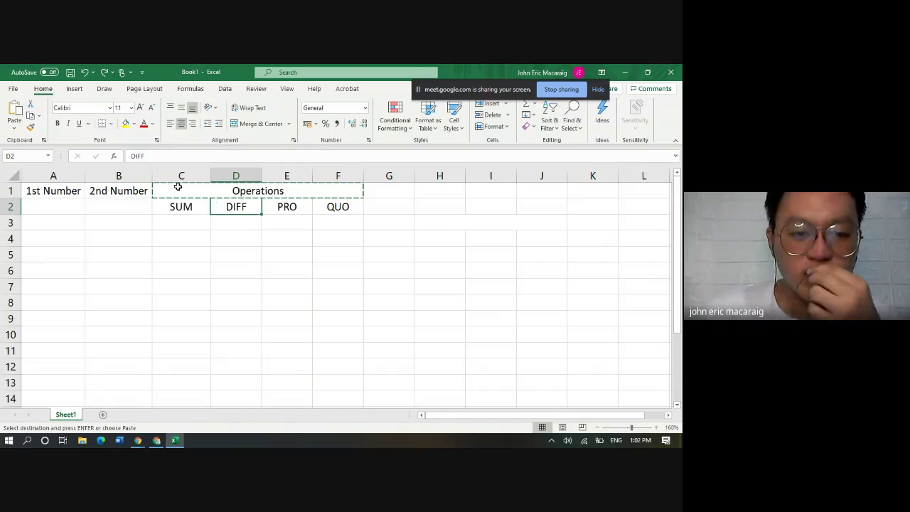
left_click(181, 188)
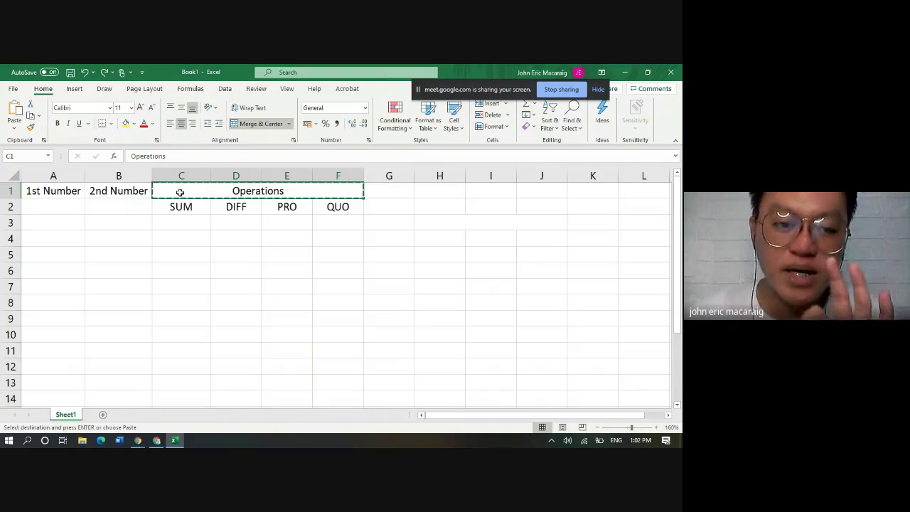
left_click(142, 190)
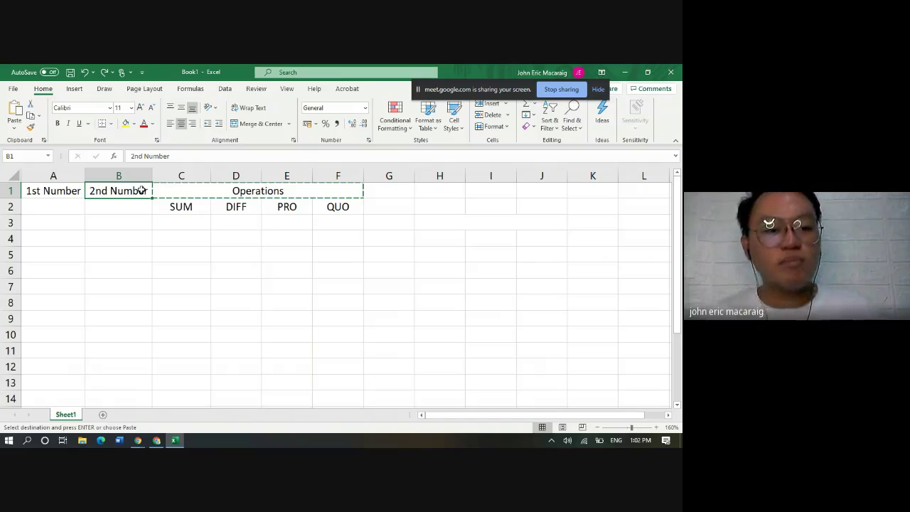
Select the row 2 cells directly beneath the 1st Number and 2nd Number labels
left_click(129, 204)
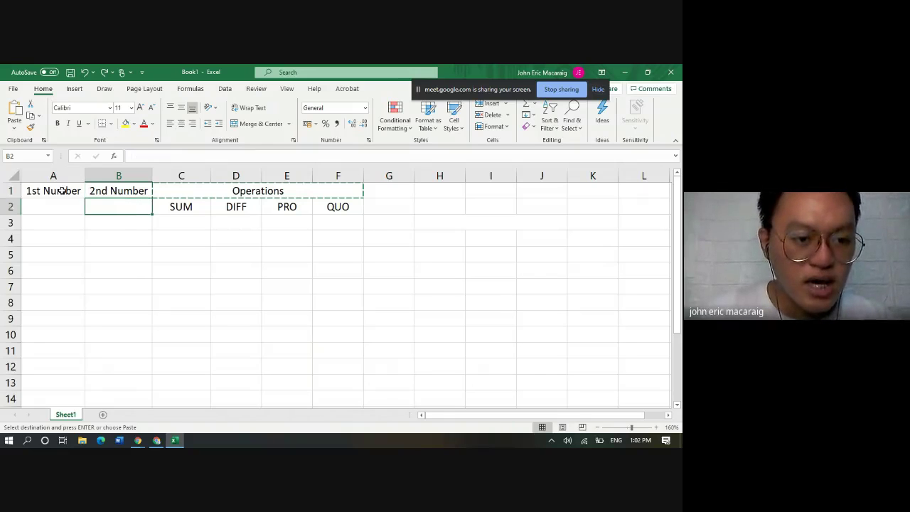
left_click_drag(63, 191, 116, 189)
left_click_drag(71, 209, 150, 202)
left_click(153, 283)
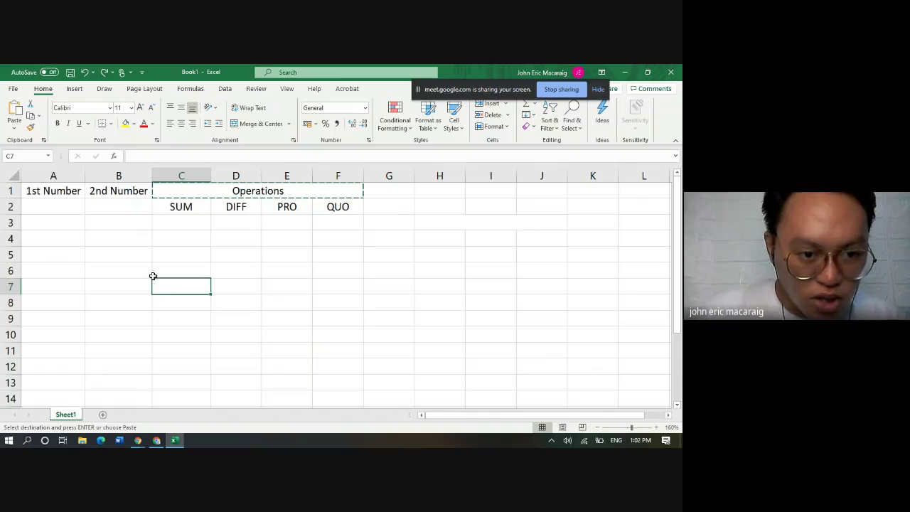
left_click(45, 221)
left_click(161, 209)
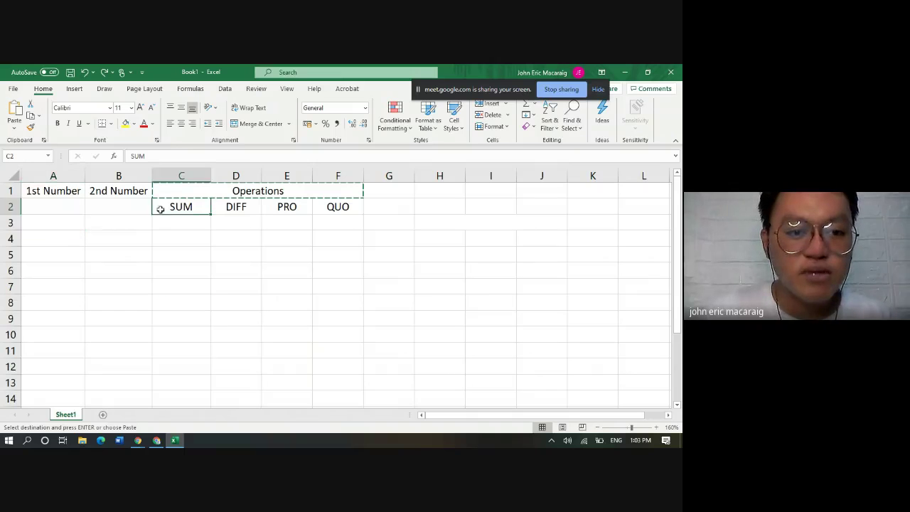
left_click(10, 207)
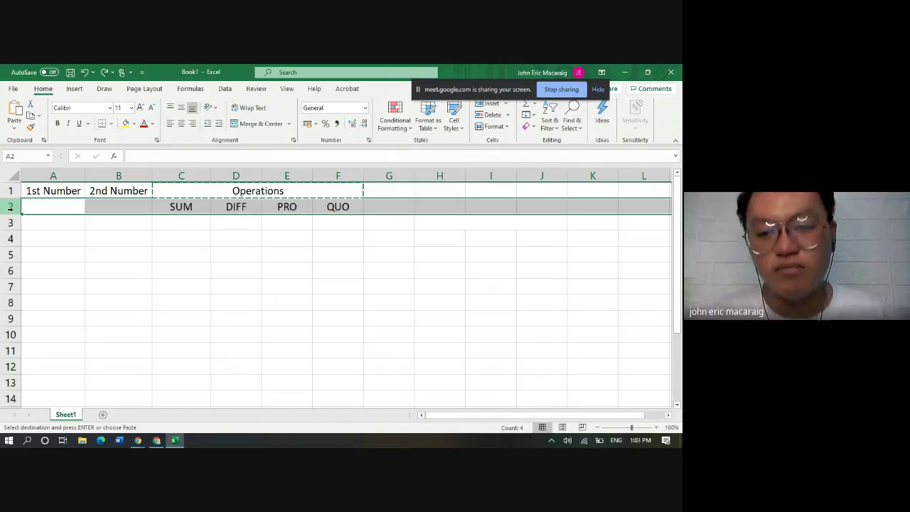
left_click(5, 195)
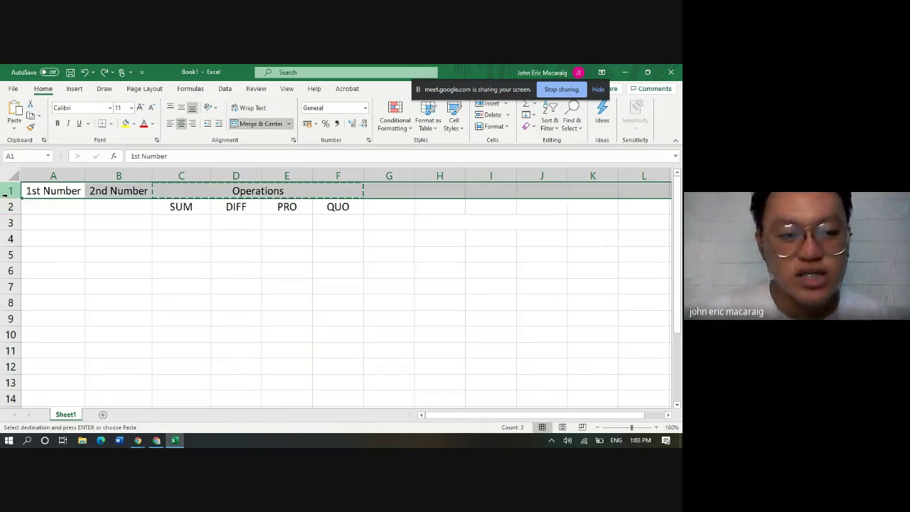
left_click(10, 206)
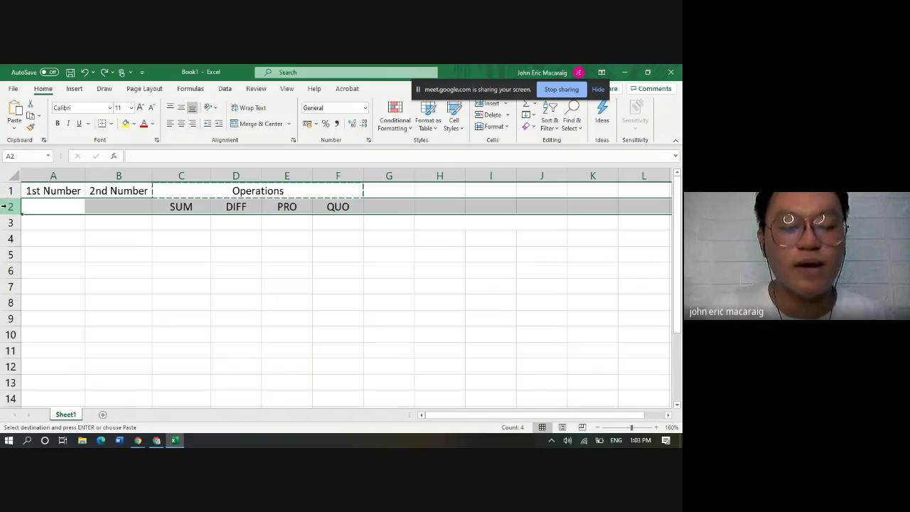
Fill the 1st Number and 2nd Number labels from A1:B1 down into A2:B2
left_click(90, 192)
mouse_move(71, 192)
left_mouse_down()
mouse_move(144, 195)
mouse_move(151, 213)
left_mouse_up()
left_click(156, 282)
left_click(77, 193)
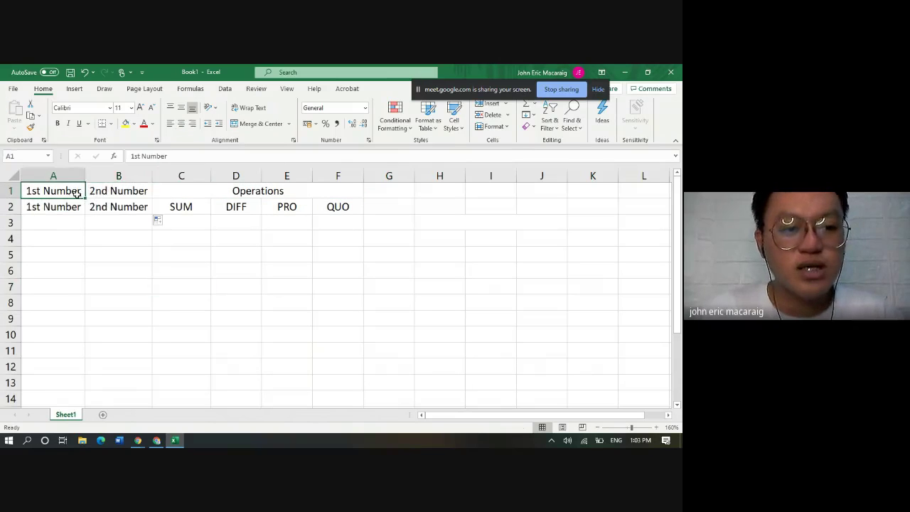
left_click_drag(77, 194, 142, 192)
Merge and center A1:B1, accepting the warning so only 1st Number is kept
left_click(254, 125)
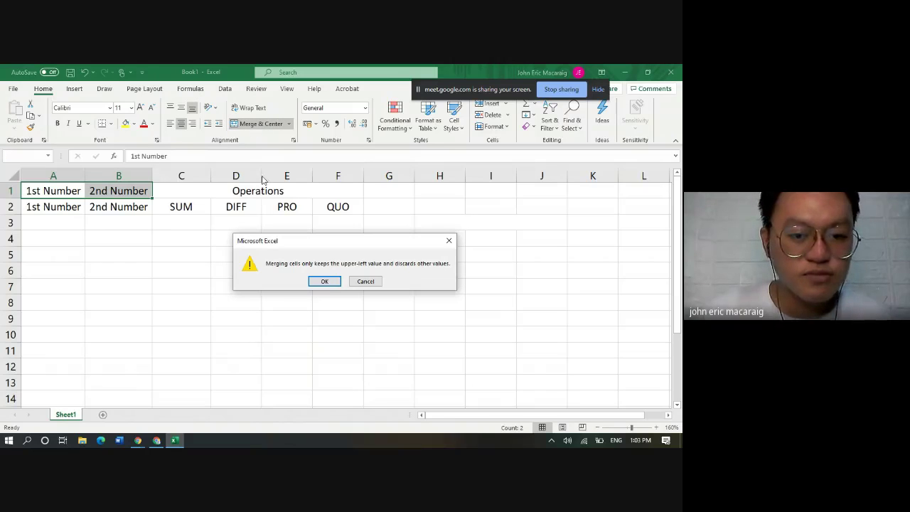
left_click(337, 283)
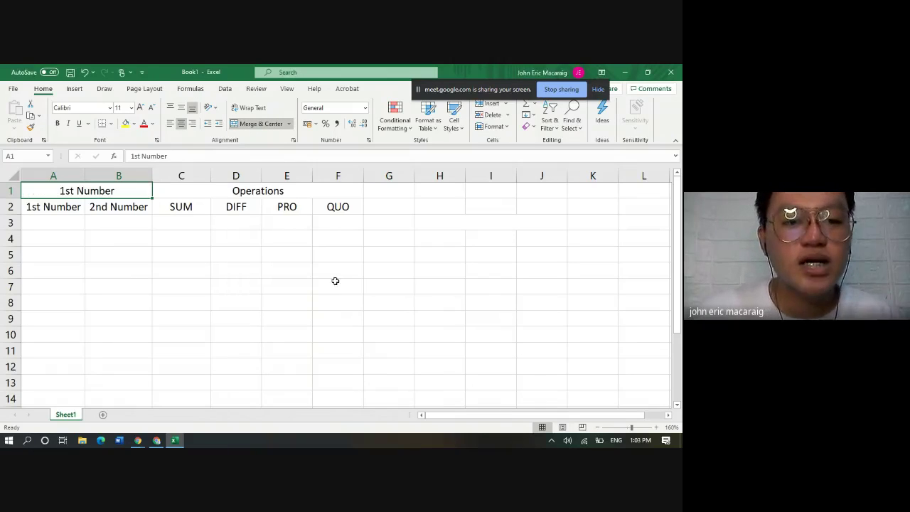
left_click(167, 284)
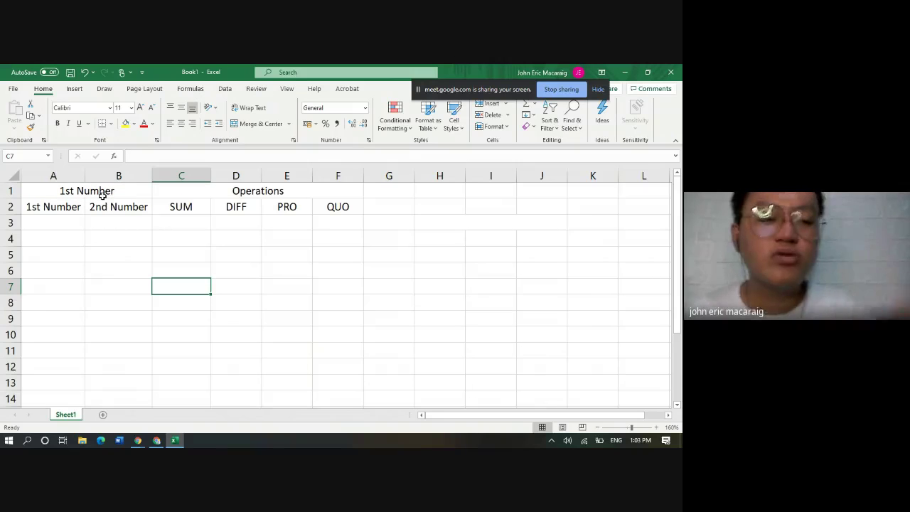
key("ctrl+z")
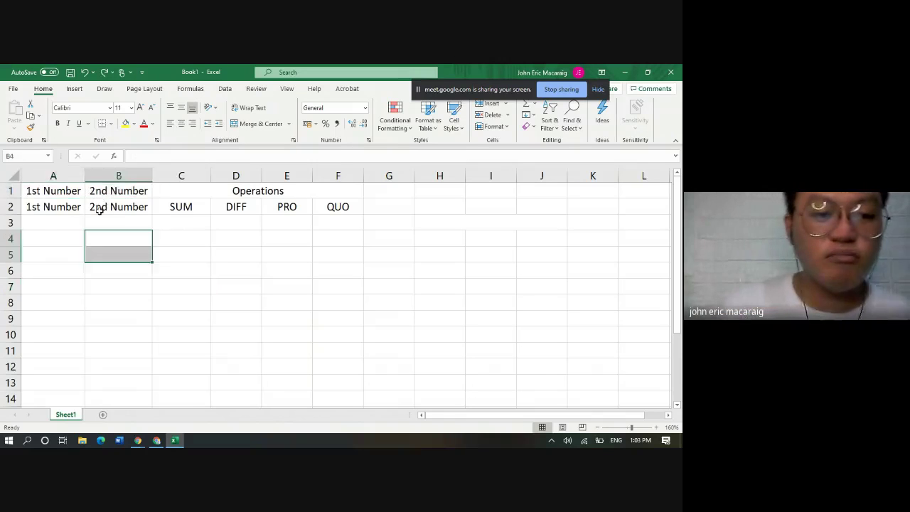
left_click_drag(73, 189, 118, 191)
left_click(247, 125)
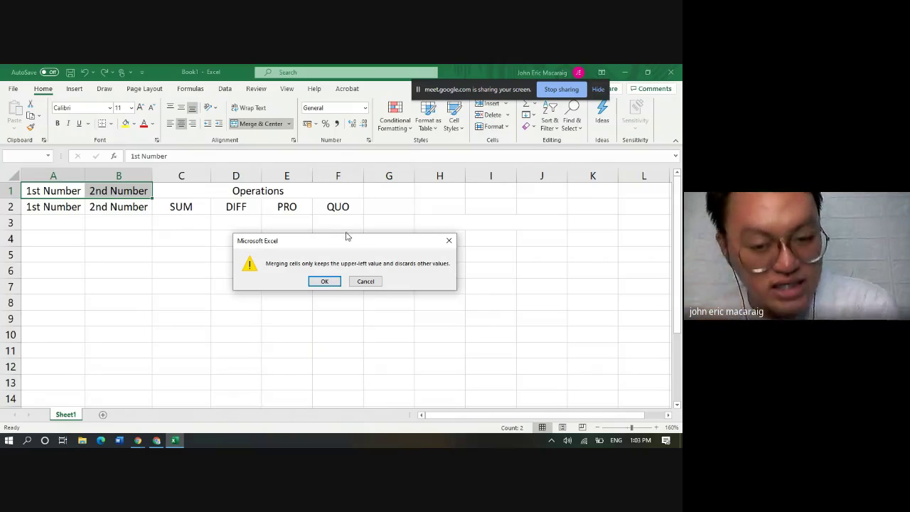
left_click(329, 281)
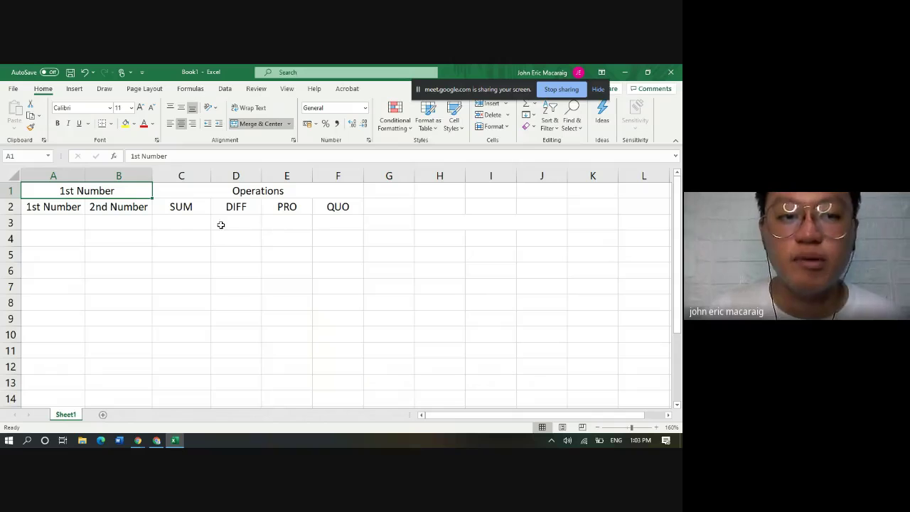
Retype the merged A1:B1 heading as Input Number
left_click(188, 256)
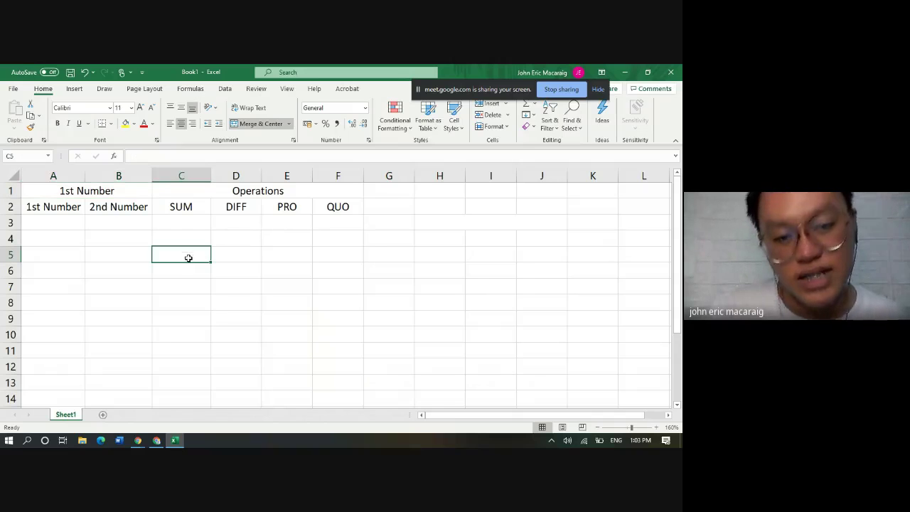
left_click(139, 188)
type("sd")
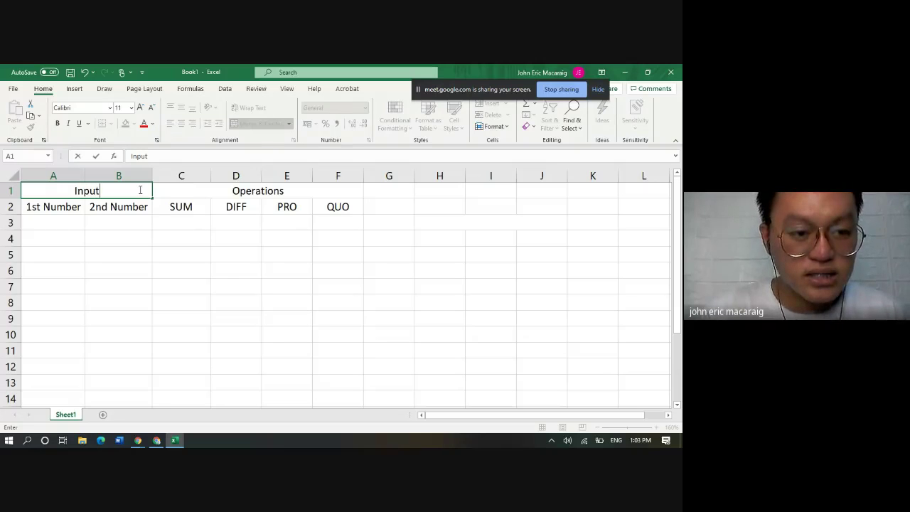
type("Number")
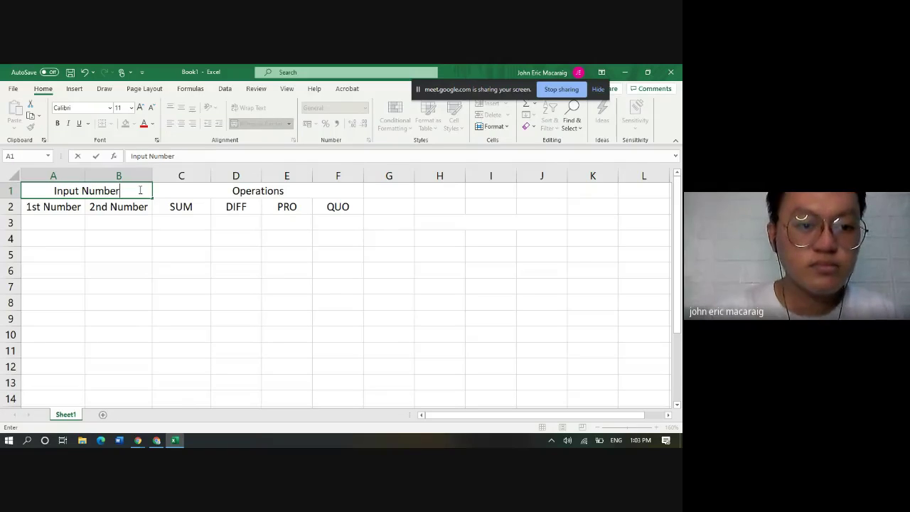
key("Return")
Select row 3, the table area and column A to inspect the layout, ending on F8
left_click(208, 228)
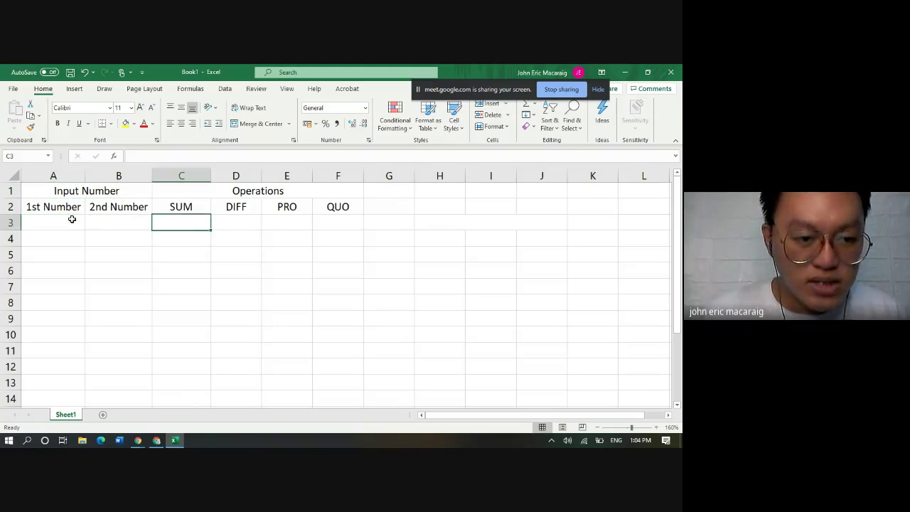
left_click_drag(61, 219, 209, 235)
left_click(318, 267)
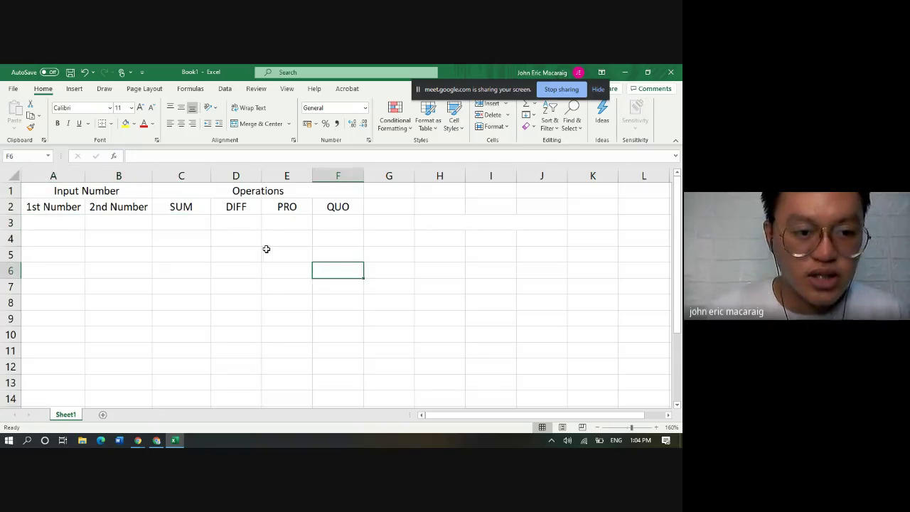
mouse_move(81, 198)
left_mouse_down()
mouse_move(314, 292)
mouse_move(316, 329)
left_mouse_up()
left_click(72, 217)
left_click(53, 176)
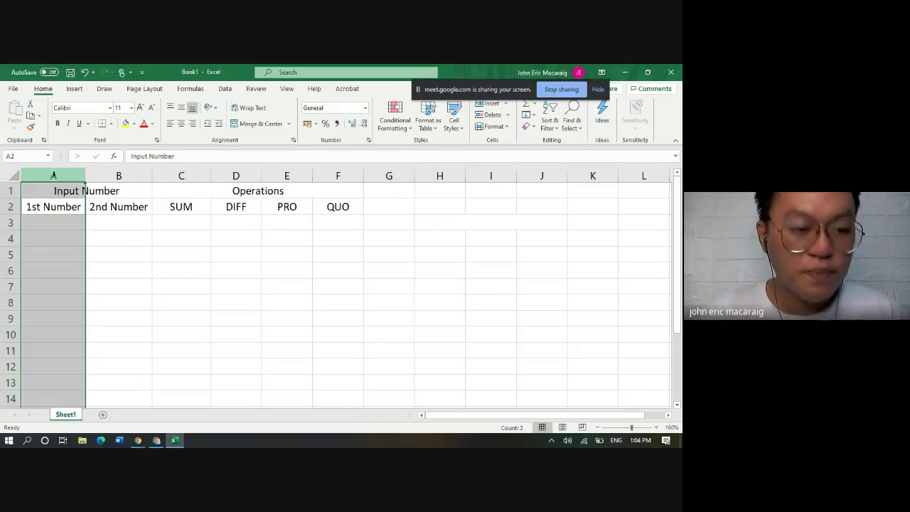
left_click(314, 301)
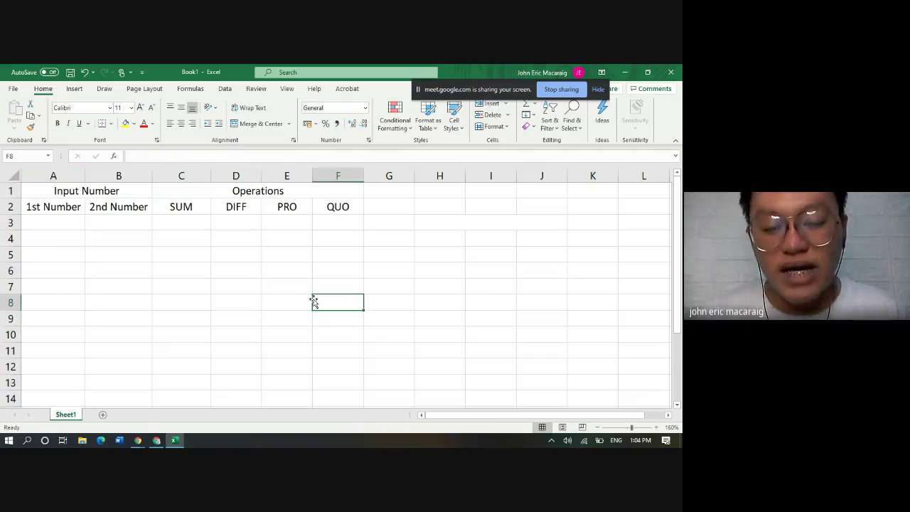
Insert an empty column A before the table and narrow it to about 4.14
left_click(135, 274)
left_click(59, 171)
left_click(186, 174)
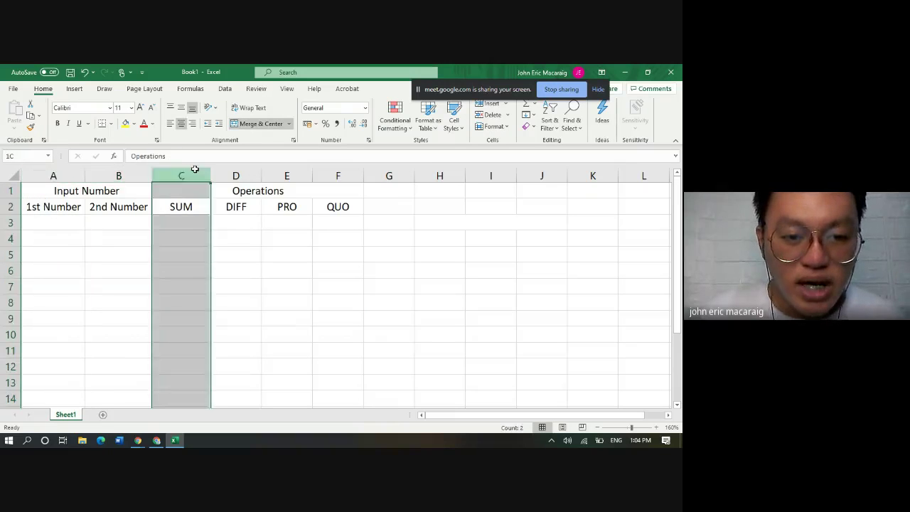
left_click(286, 174)
left_click(338, 174)
left_click(66, 174)
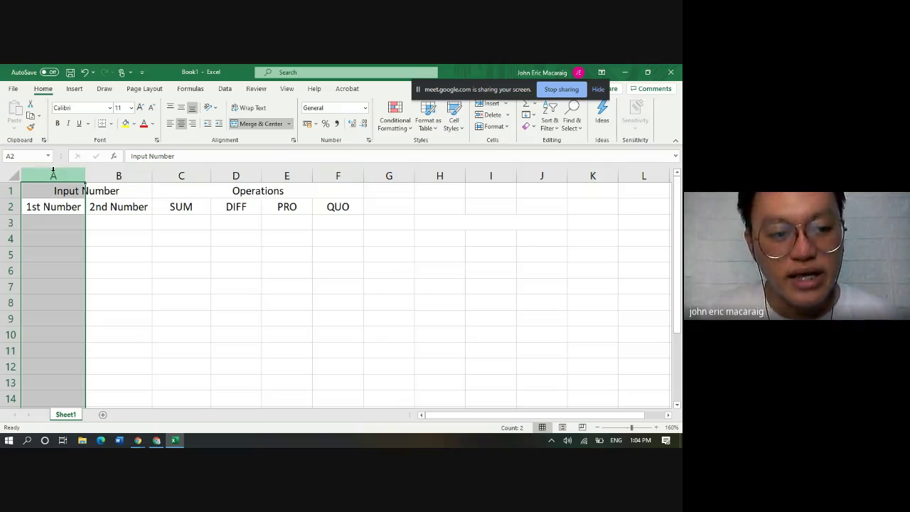
right_click(53, 173)
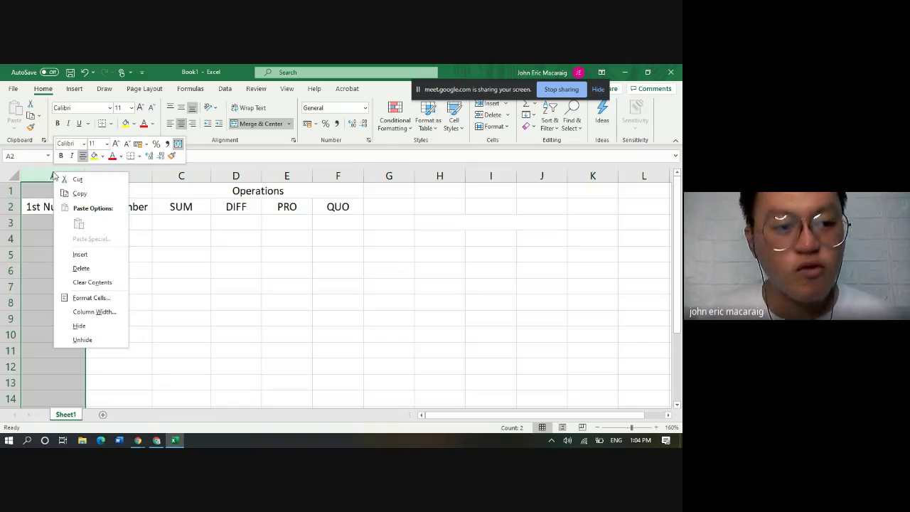
left_click(98, 256)
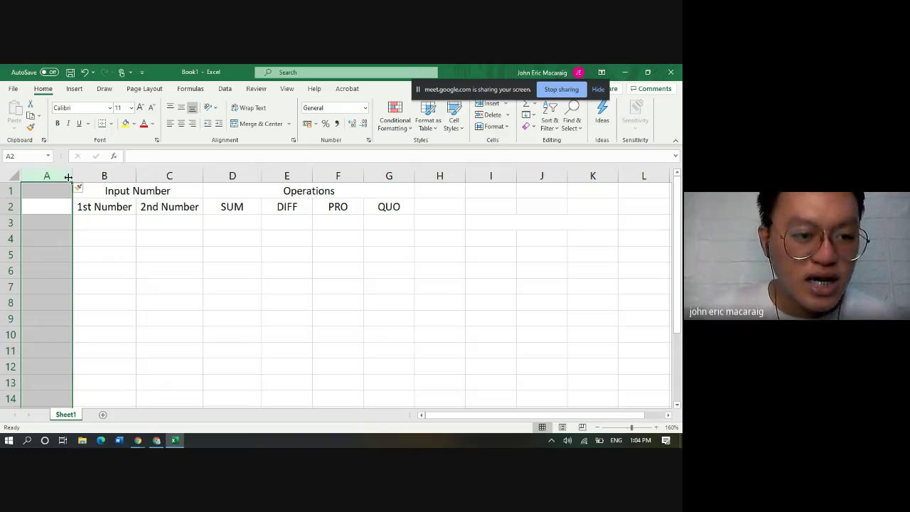
left_click_drag(72, 176, 38, 174)
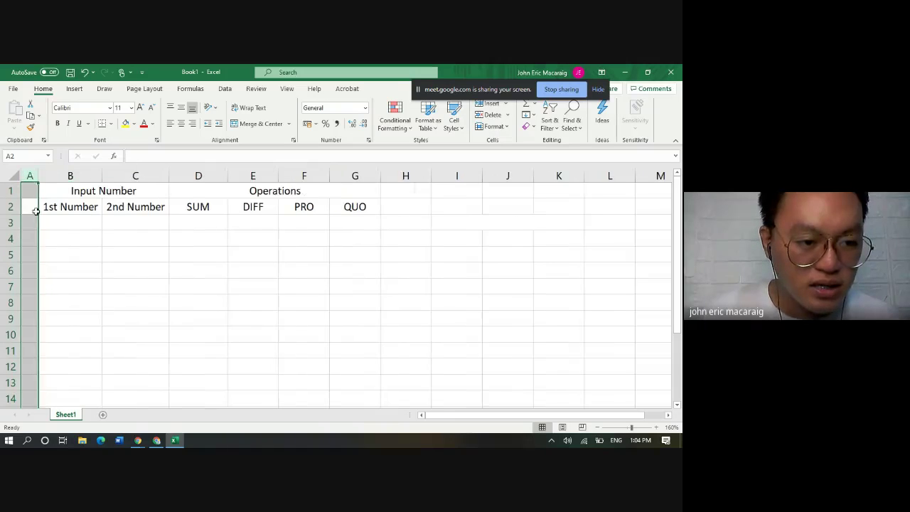
left_click(30, 222)
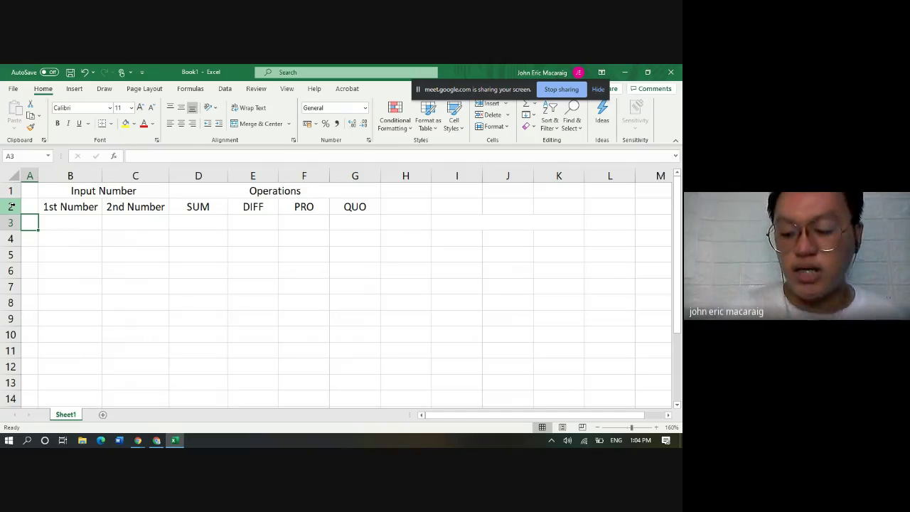
Enter 1 in A3 and fill it down column A to row 12
type("1")
key("Return")
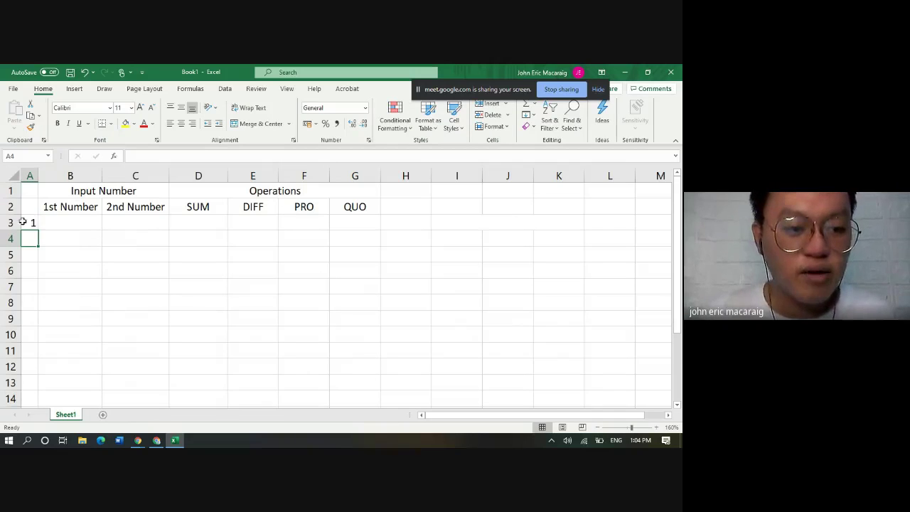
left_click(27, 223)
left_click_drag(37, 230, 35, 367)
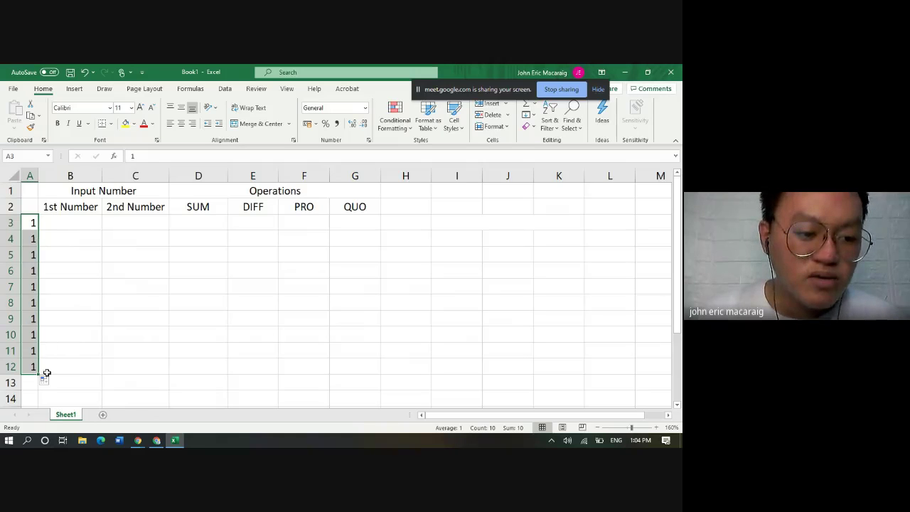
left_click(92, 268)
key("ctrl+z")
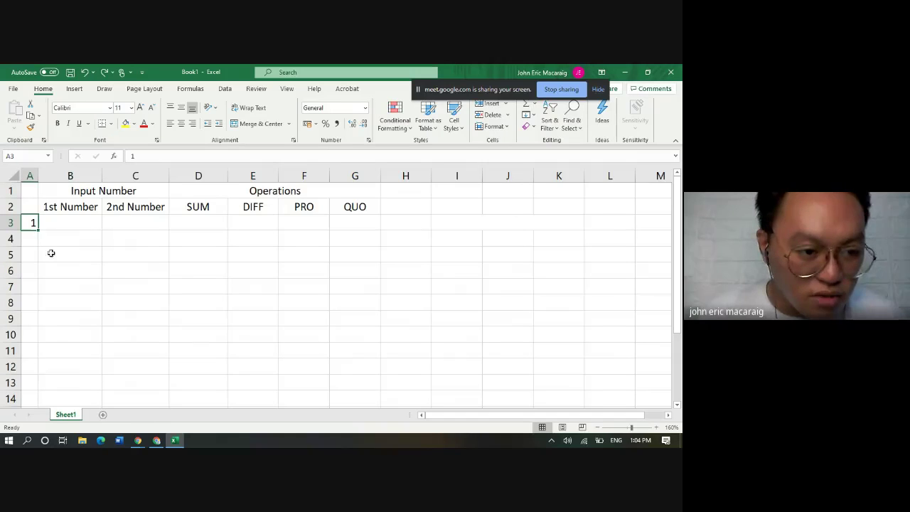
mouse_move(39, 230)
left_mouse_down()
mouse_move(26, 340)
mouse_move(39, 369)
left_mouse_up()
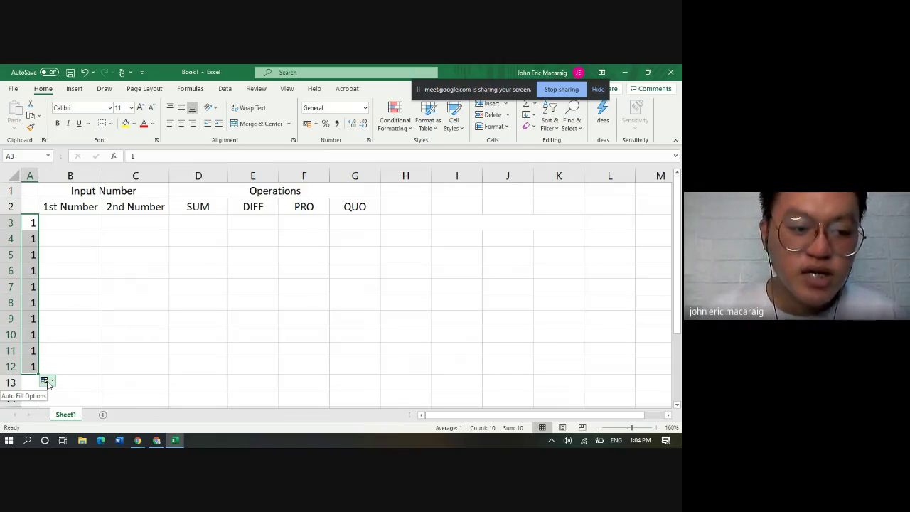
Switch the fill to Fill Series so A3:A12 counts 1 to 10
left_click(47, 382)
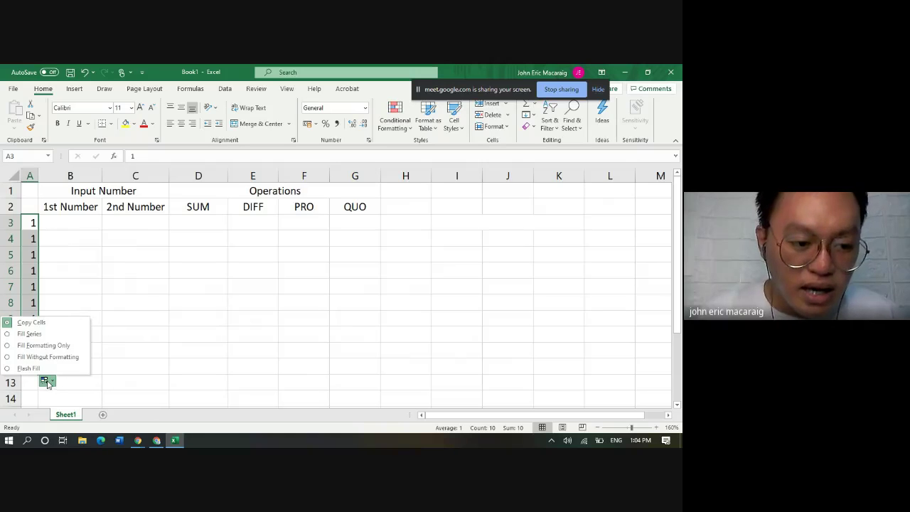
left_click(30, 333)
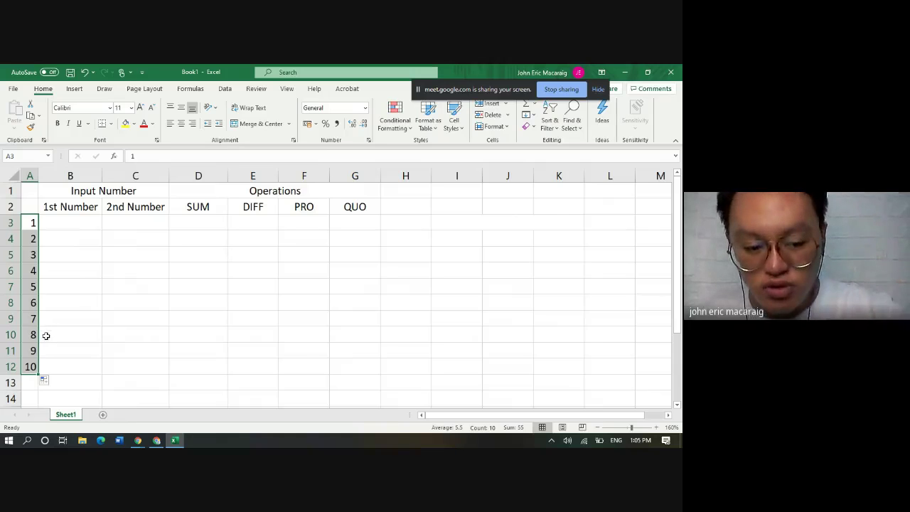
left_click(46, 383)
left_click(51, 322)
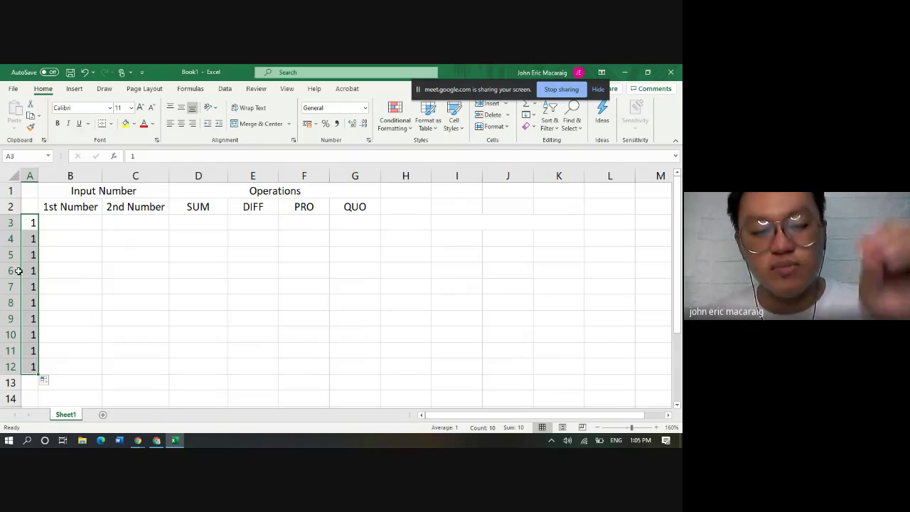
left_click(33, 222)
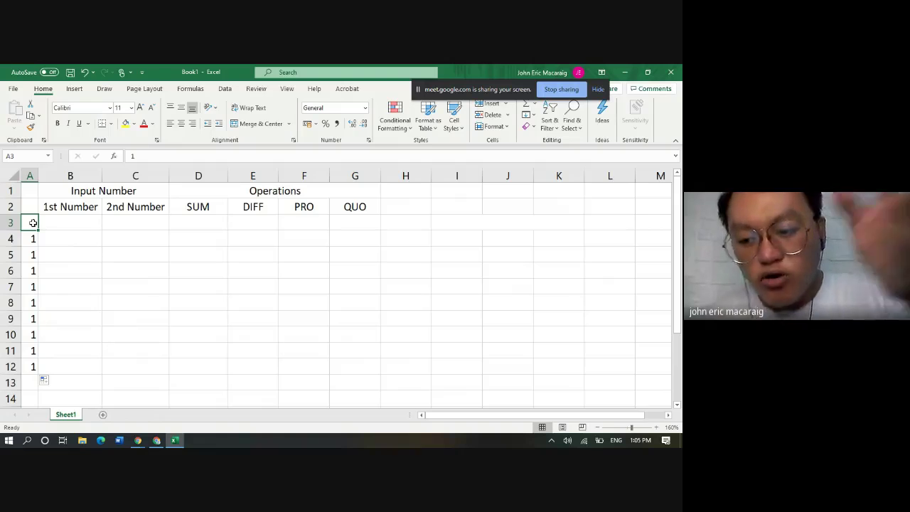
left_click(44, 381)
left_click(44, 324)
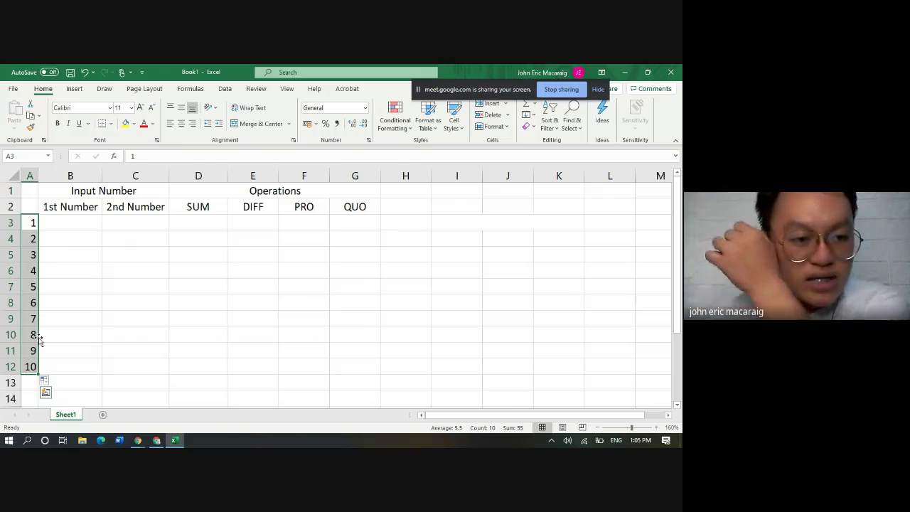
Give every cell of the A1:G12 table All Borders
left_click(86, 238)
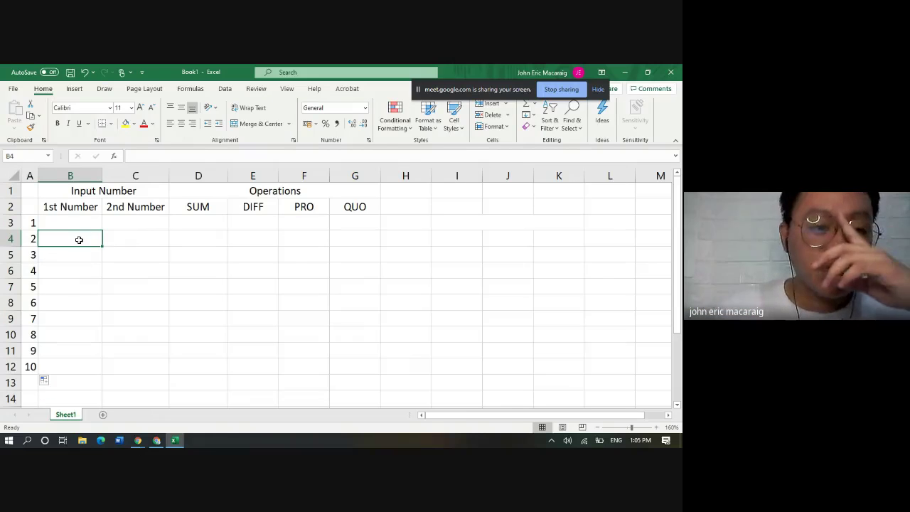
left_click_drag(31, 191, 28, 210)
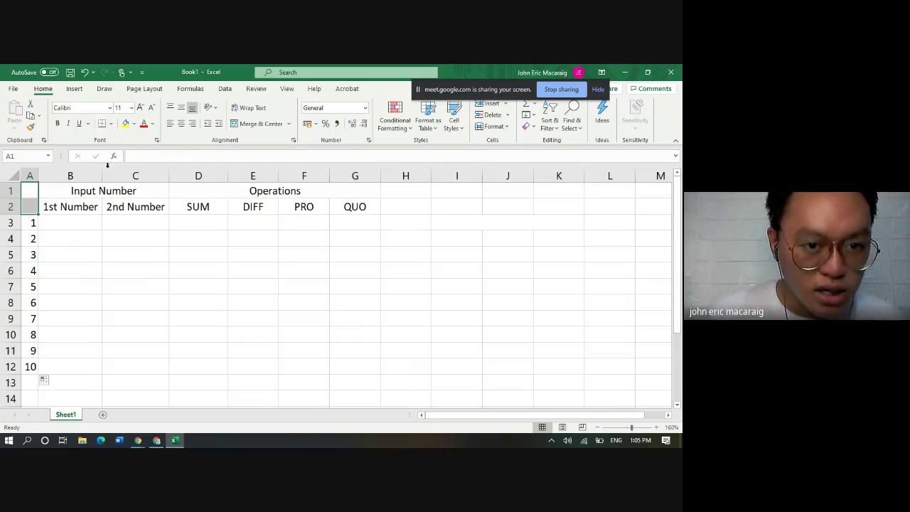
left_click(134, 253)
mouse_move(33, 192)
left_mouse_down()
mouse_move(277, 276)
mouse_move(296, 368)
left_mouse_up()
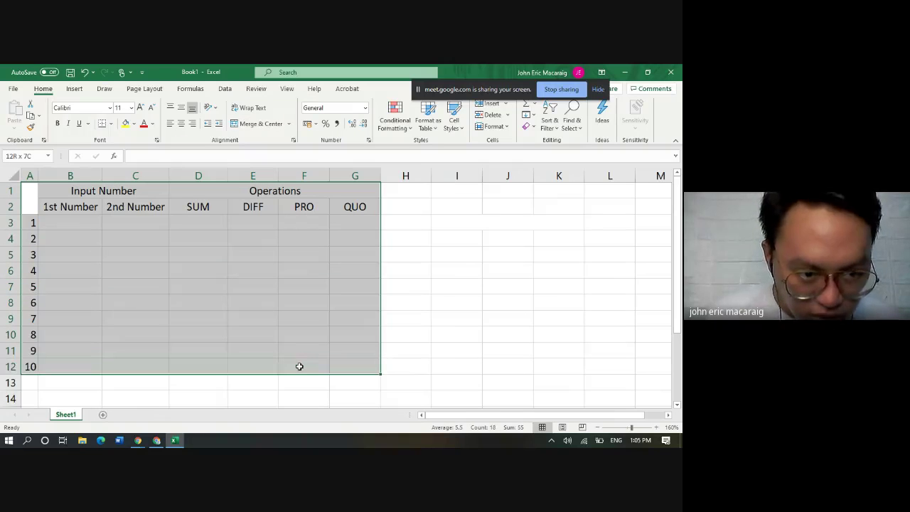
left_click(112, 124)
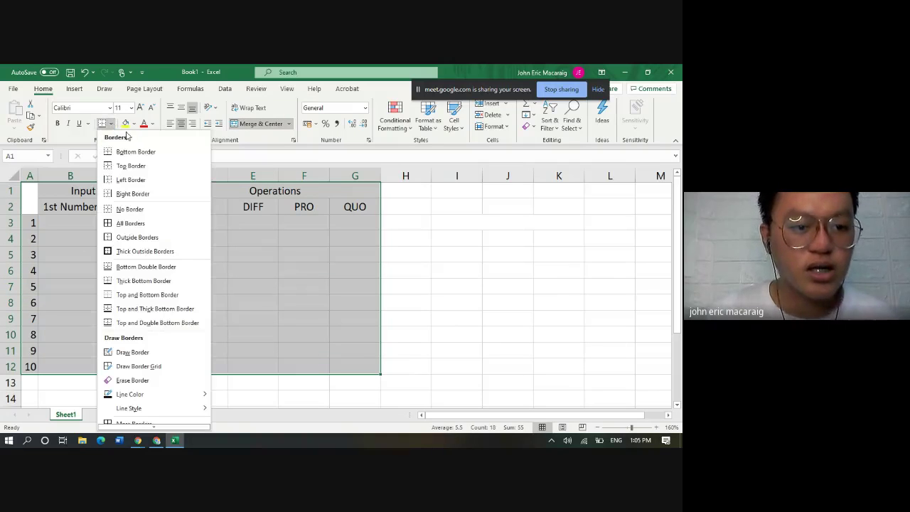
left_click(144, 223)
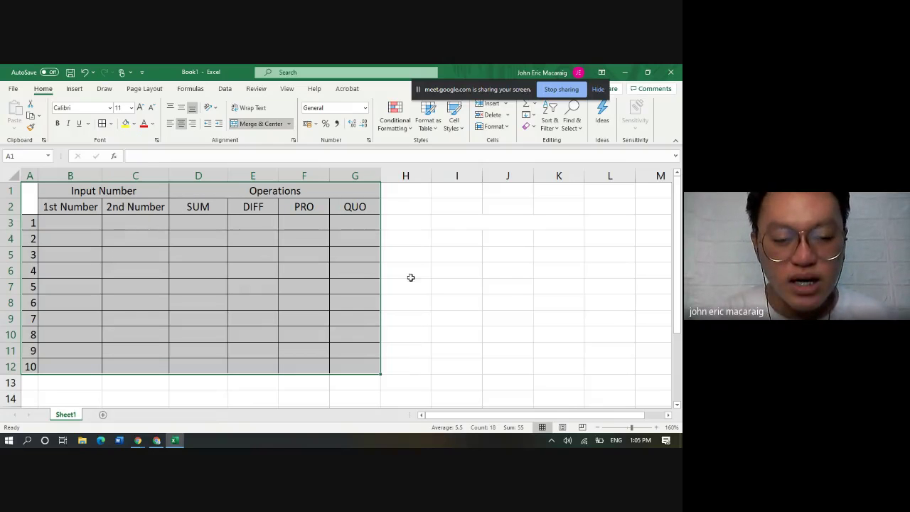
Outline the Operations header block D1:G2 with a Thick Outside Border
left_click(406, 274)
left_click_drag(199, 188, 306, 205)
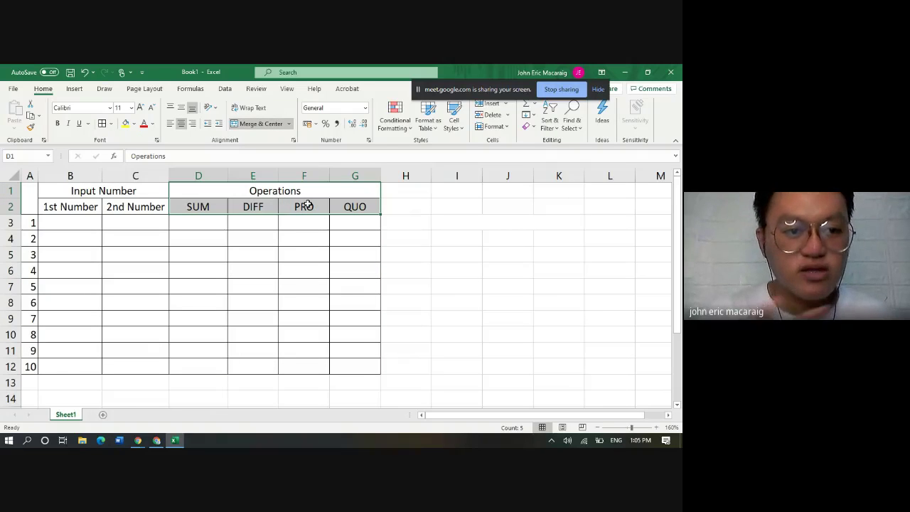
left_click(111, 124)
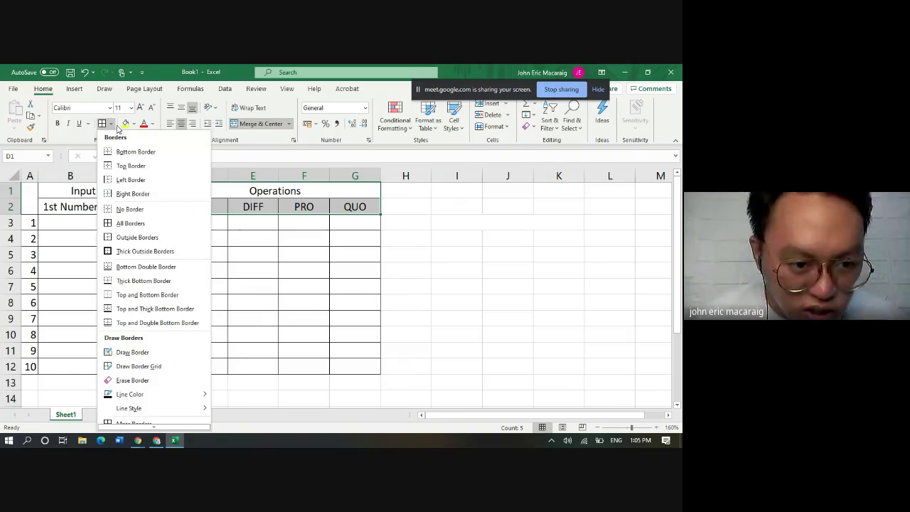
left_click(161, 251)
left_click_drag(95, 189, 142, 208)
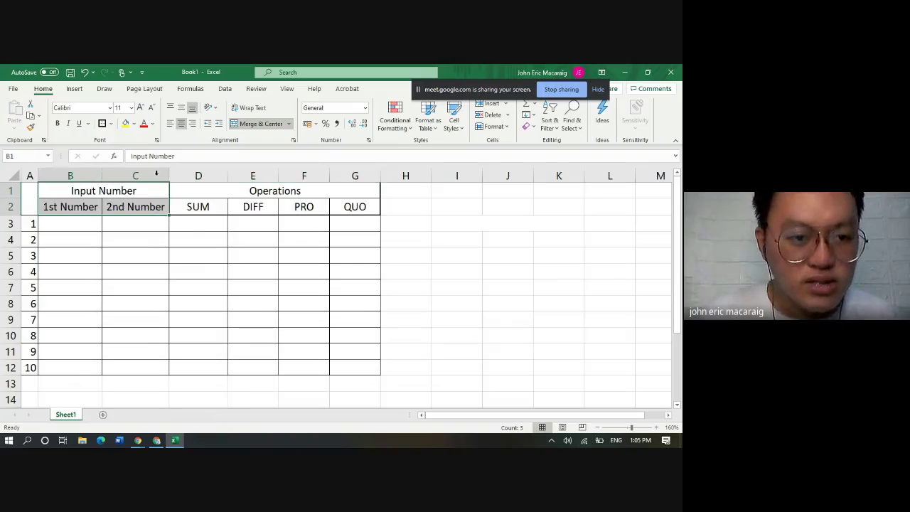
left_click(355, 287)
left_click(457, 255)
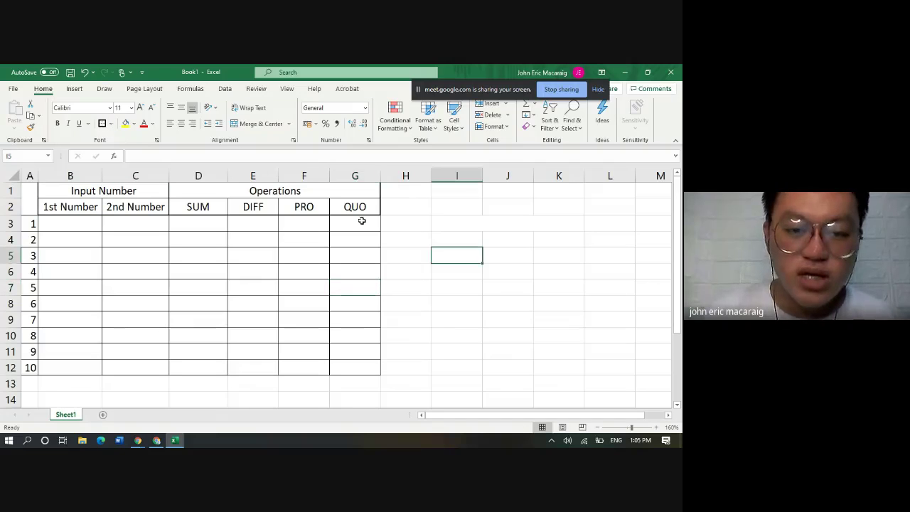
left_click(287, 191)
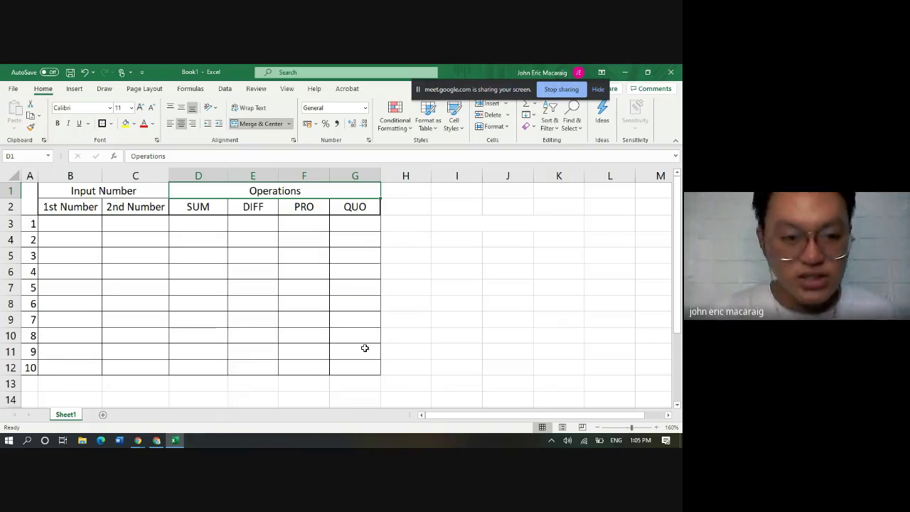
left_click(377, 372)
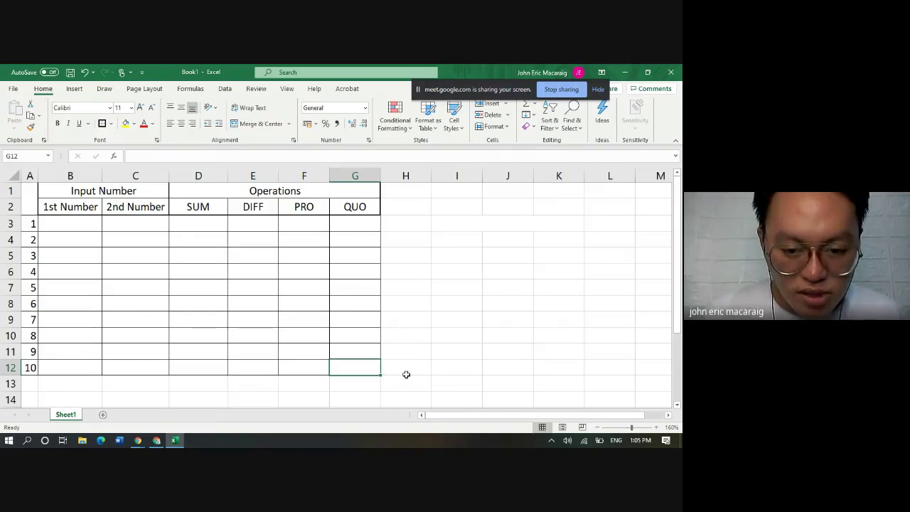
left_click(406, 375)
Preview the sheet's printout, then return to the worksheet
key("ctrl+p")
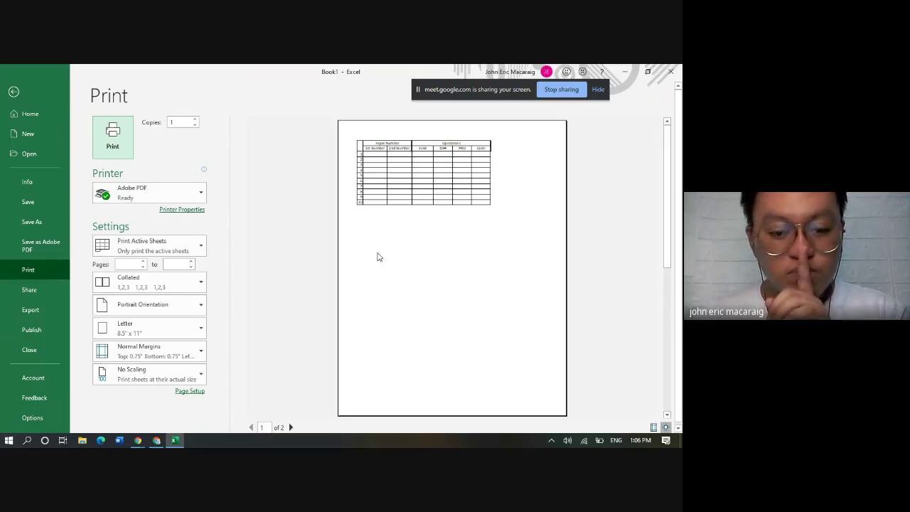
left_click(171, 247)
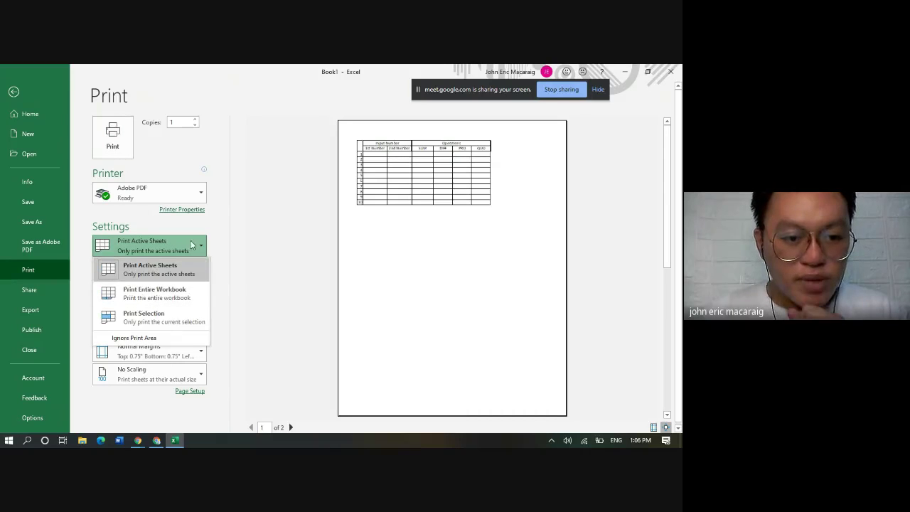
left_click(14, 92)
left_click(14, 92)
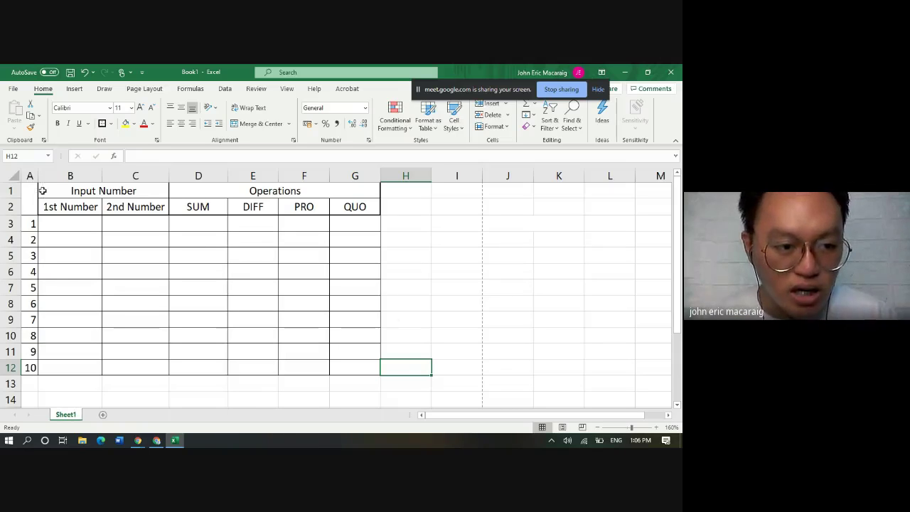
Print only the selected table, with Fit All Columns on One Page scaling
left_click_drag(42, 191, 361, 367)
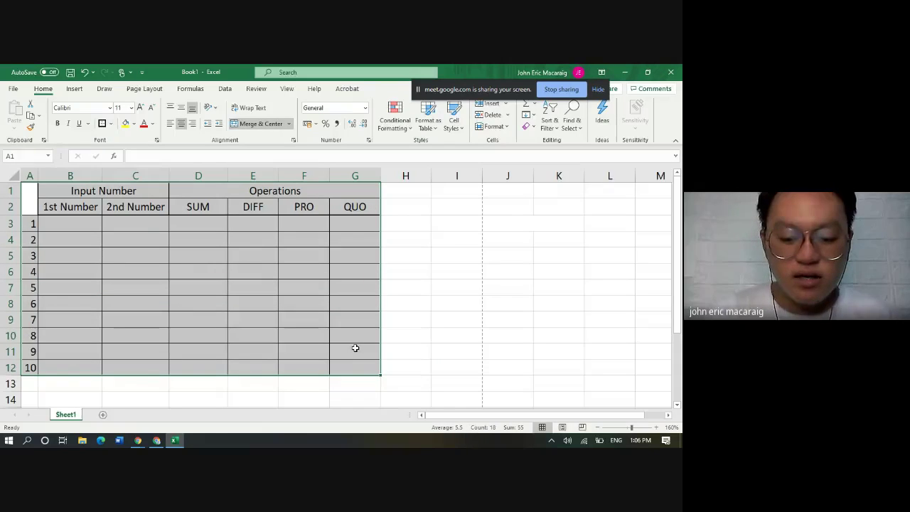
key("ctrl+p")
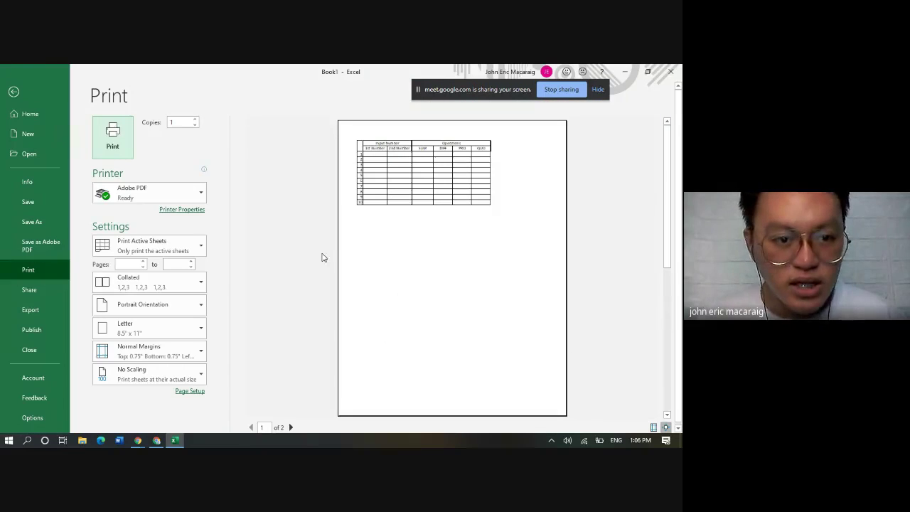
left_click(160, 247)
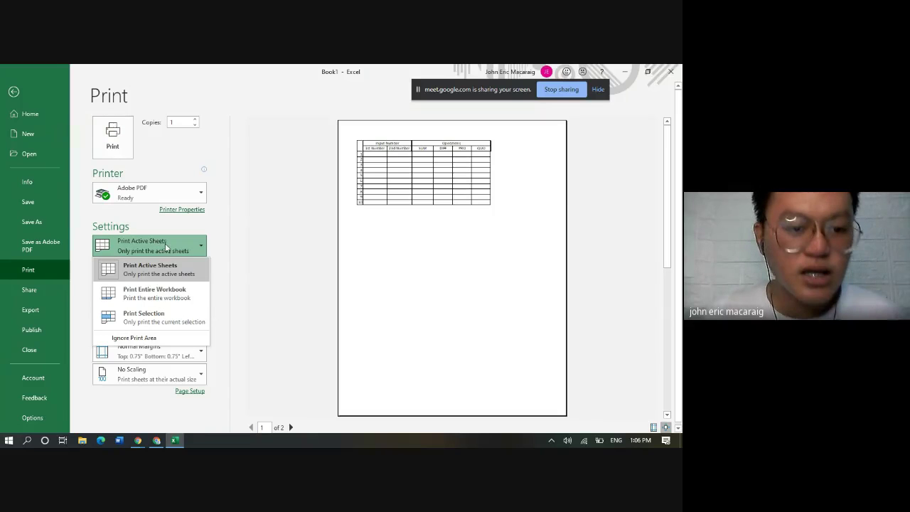
left_click(179, 315)
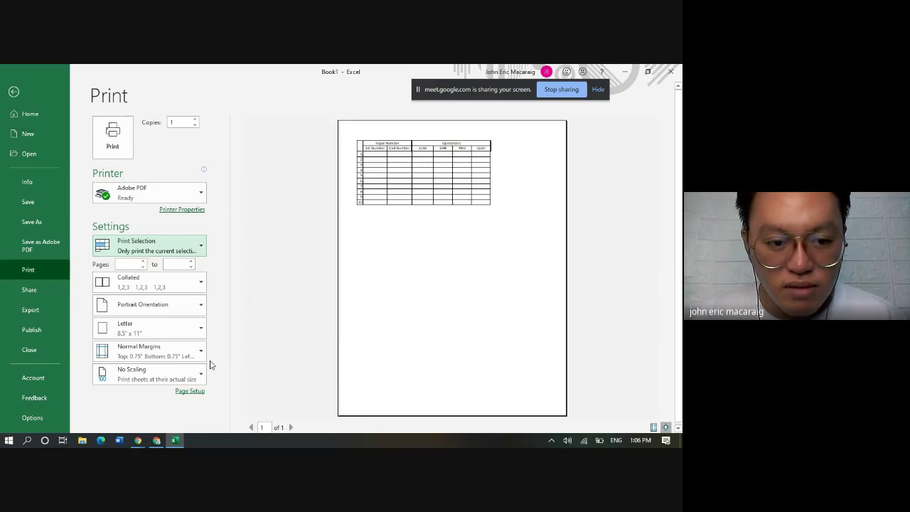
left_click(177, 379)
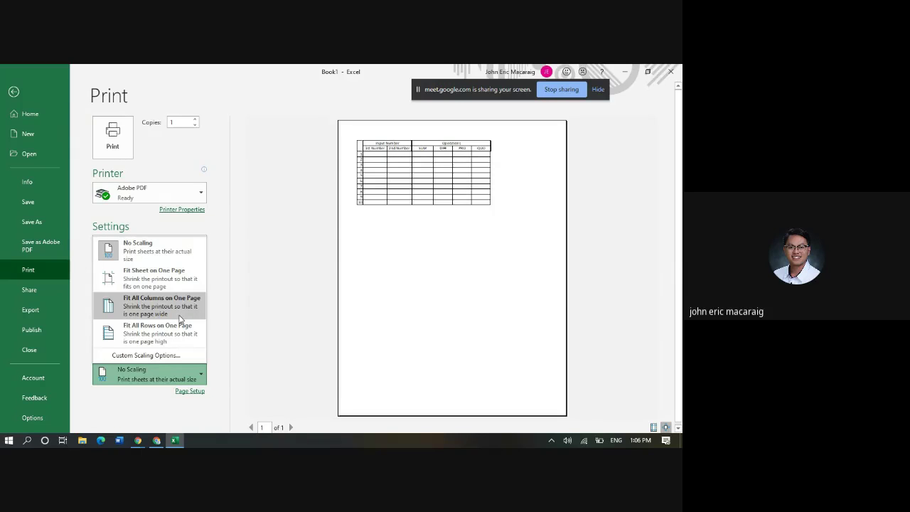
left_click(180, 320)
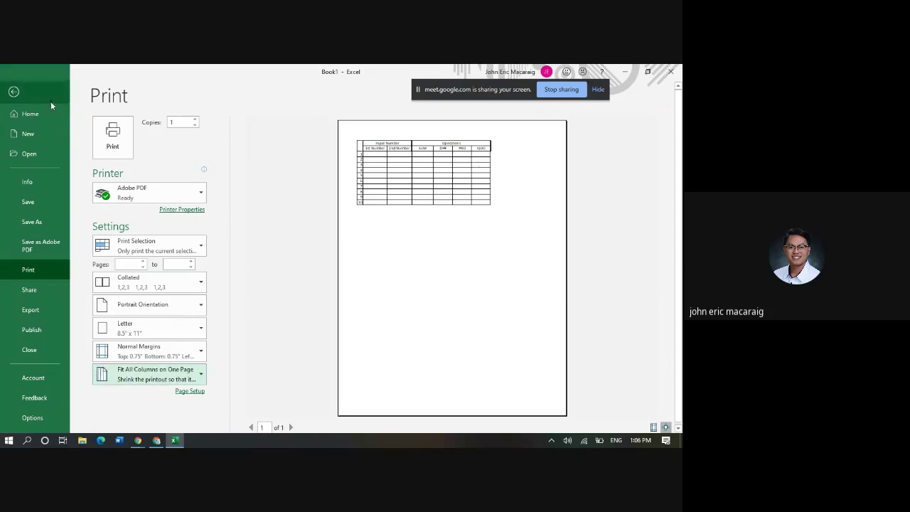
Copy the bordered A1:G12 table and paste a duplicate at I1
left_click(13, 92)
mouse_move(29, 190)
left_mouse_down()
mouse_move(361, 305)
mouse_move(369, 366)
left_mouse_up()
key("ctrl+c")
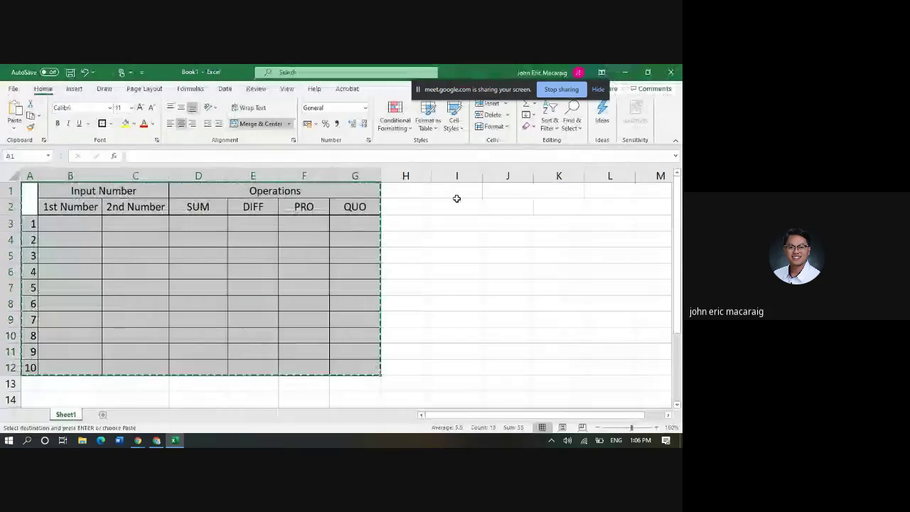
left_click(456, 185)
key("ctrl+v")
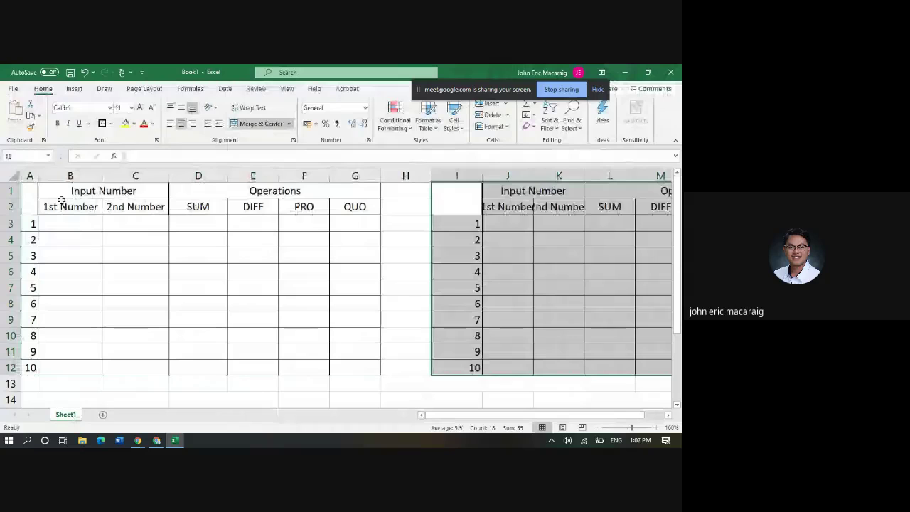
Select A1:O12 covering both tables and open the print preview
left_click(33, 191)
left_click_drag(32, 191, 523, 373)
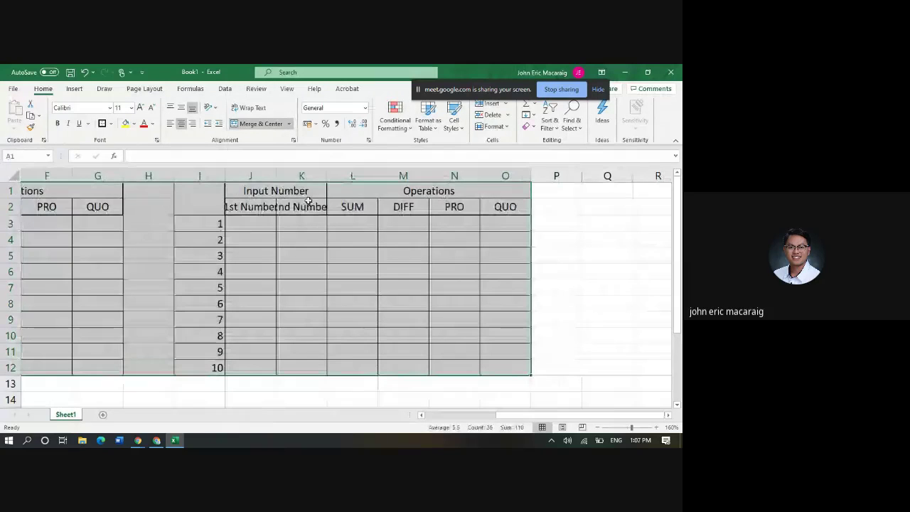
key("ctrl+p")
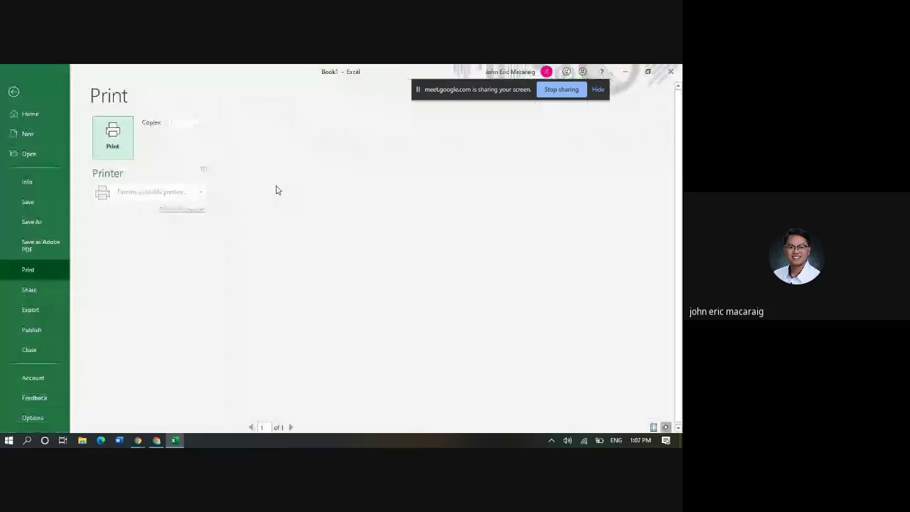
Keep Print Selection and Fit All Columns on One Page for both tables, then leave Print view
left_click(150, 246)
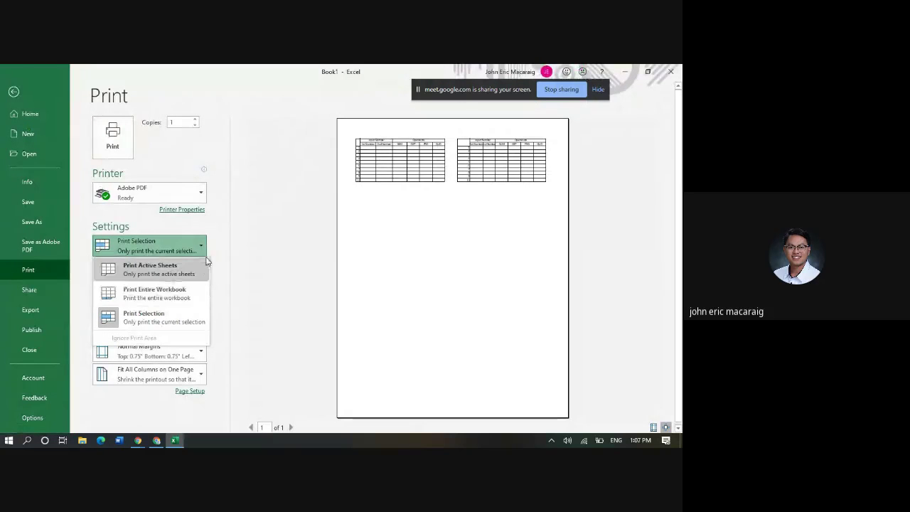
left_click(171, 320)
left_click(188, 375)
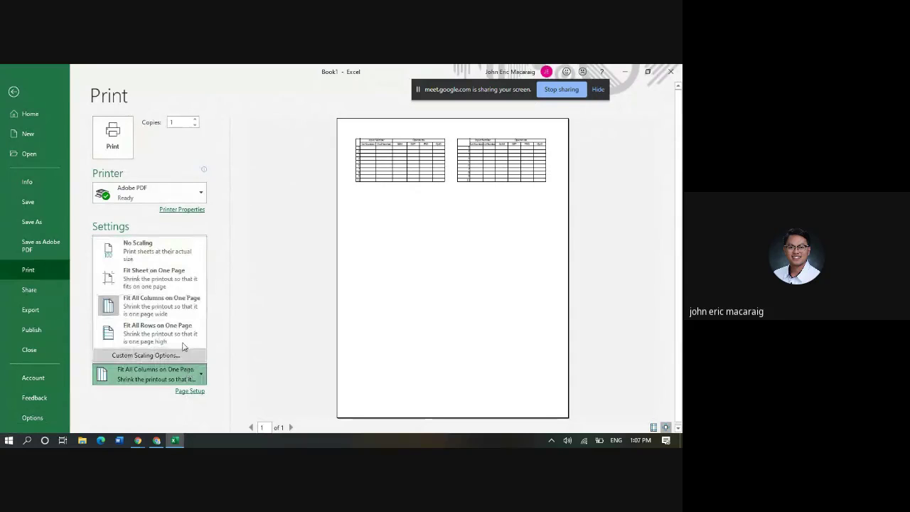
left_click(173, 305)
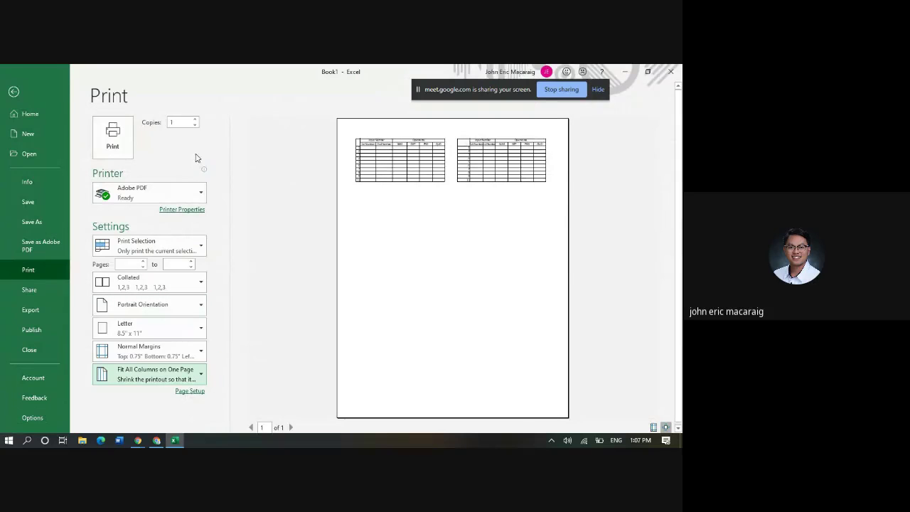
left_click(13, 92)
Paste a third copy of the table at Q1
left_click(601, 191)
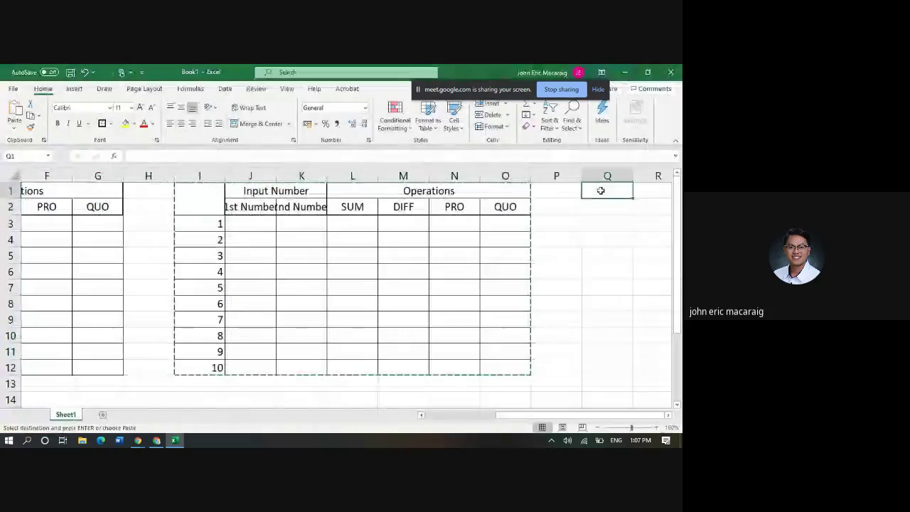
key("Return")
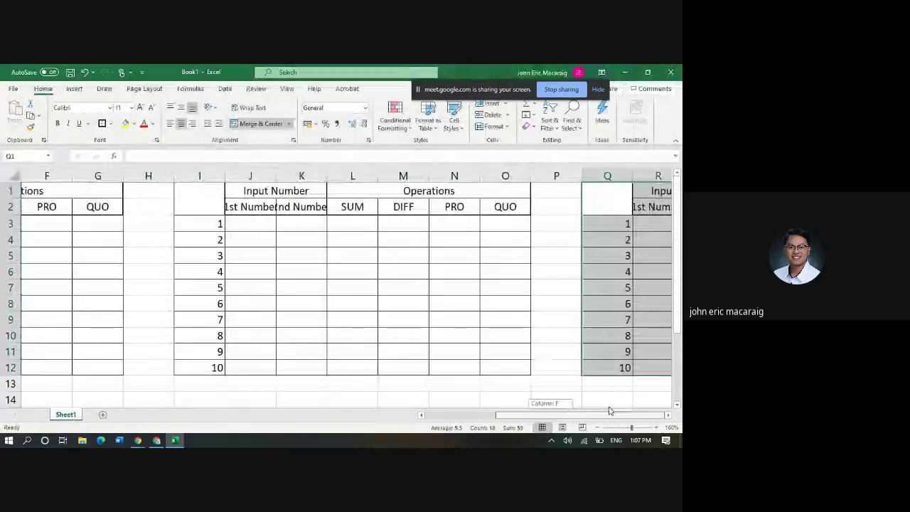
left_click_drag(610, 410, 634, 420)
Switch the sheet to Page Layout view to see the three tables on pages
left_click_drag(302, 366, 2, 145)
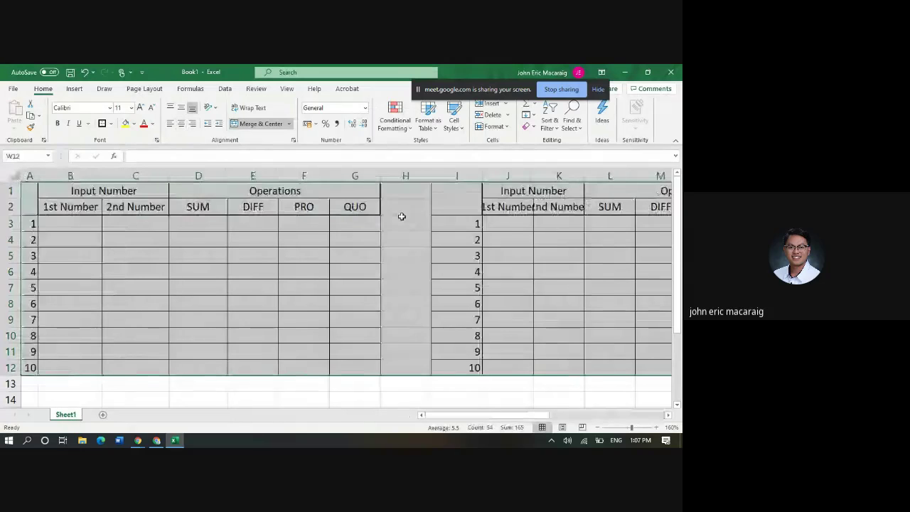
scroll(401, 216, "down", 1)
scroll(402, 216, "down", 5)
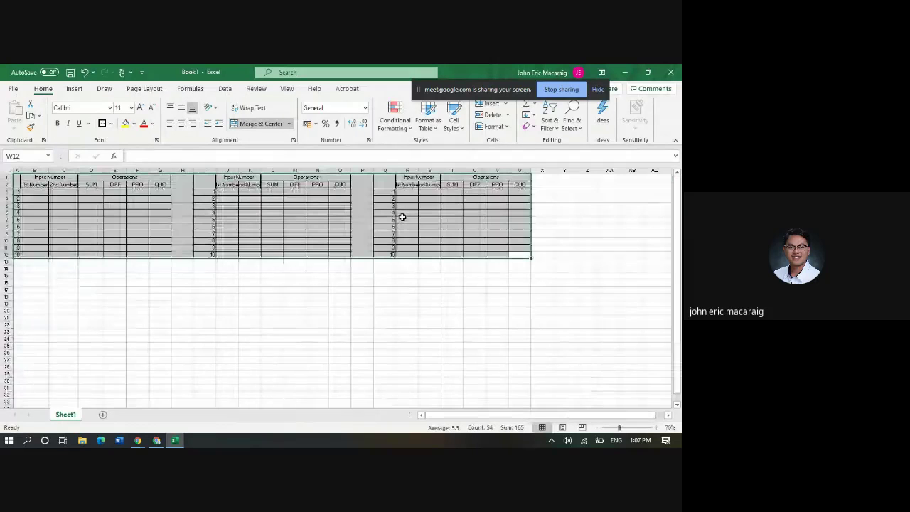
left_click(562, 428)
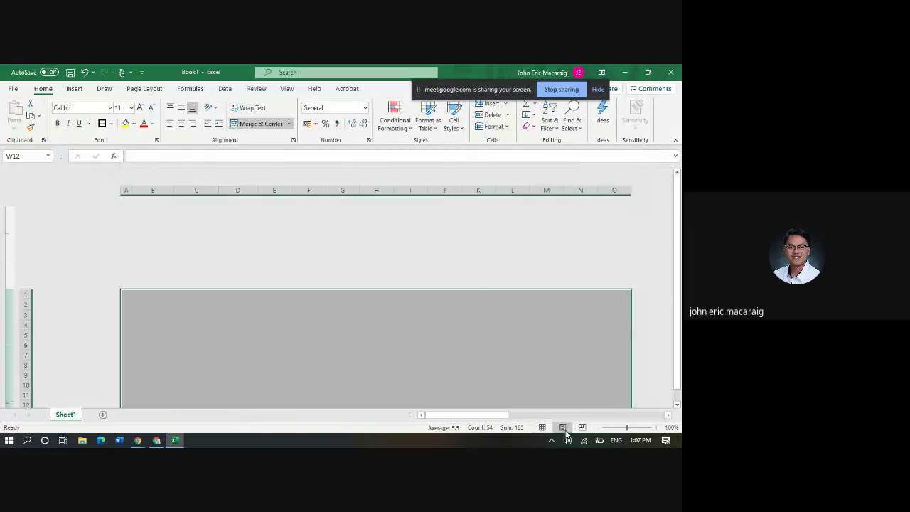
Check Page Break Preview, return to Normal view, and select A1:W12 covering all three tables
scroll(563, 349, "down", 2, "ctrl")
scroll(563, 349, "down", 3, "ctrl")
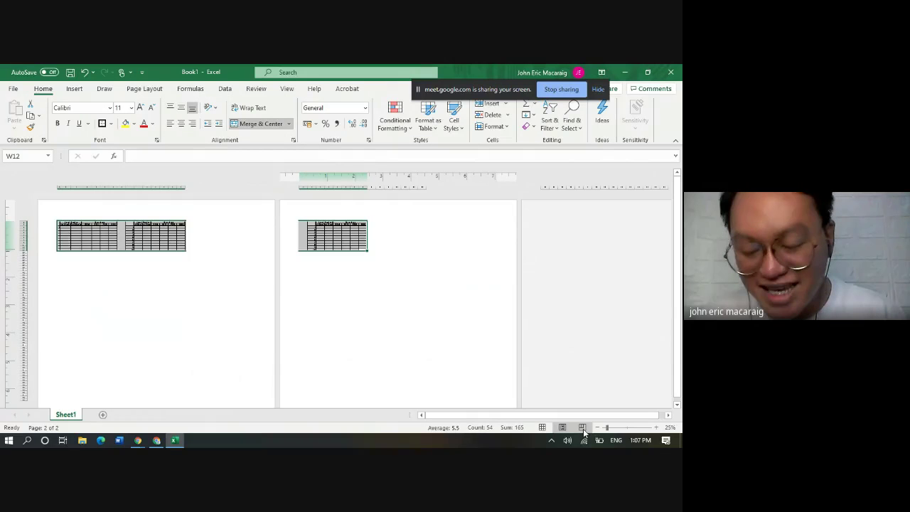
left_click(583, 427)
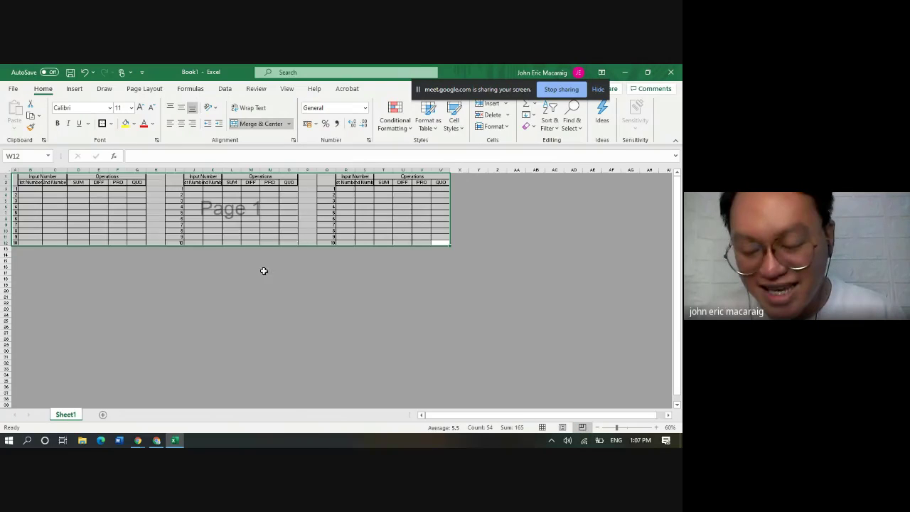
left_click(250, 254)
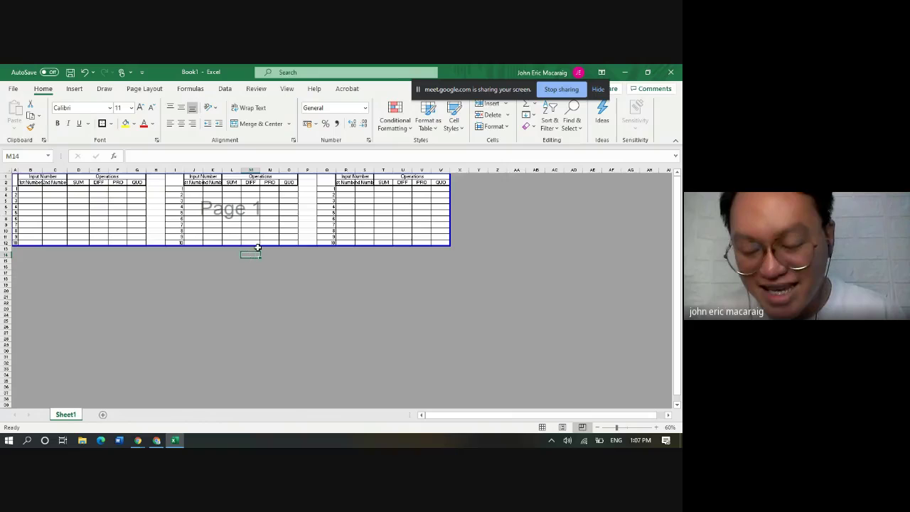
left_click(403, 309)
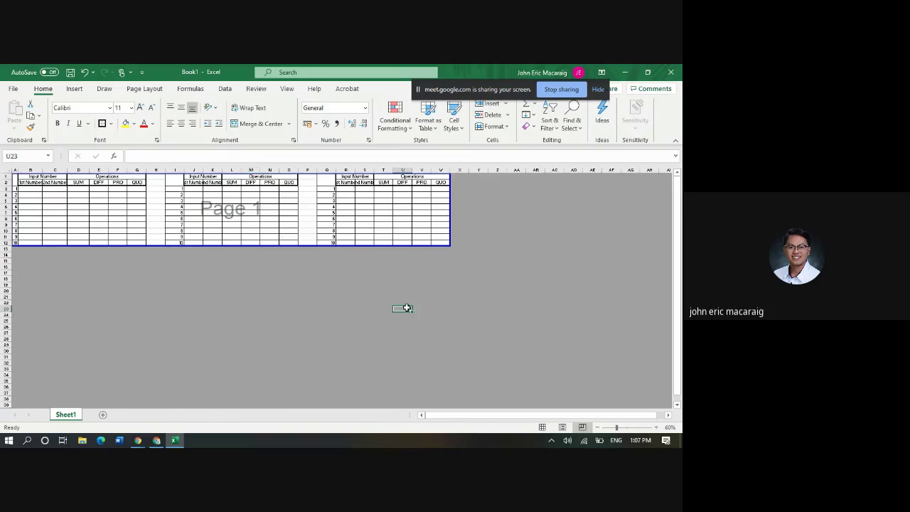
left_click(543, 427)
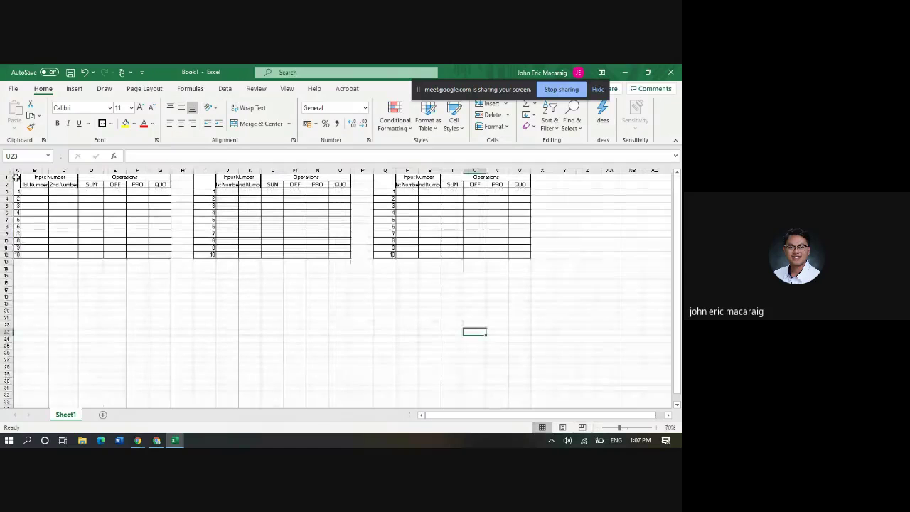
mouse_move(16, 177)
left_mouse_down()
mouse_move(467, 224)
mouse_move(521, 255)
left_mouse_up()
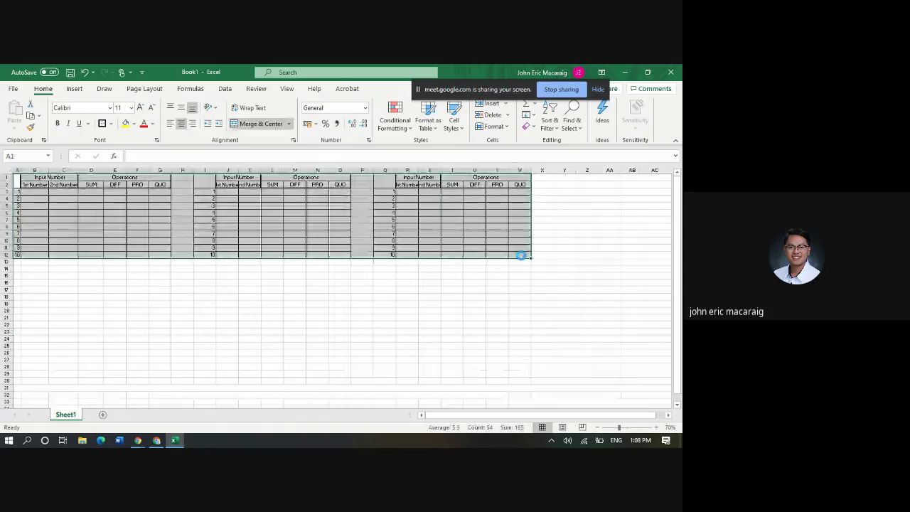
Print-preview the selection at No Scaling and browse its three preview pages
key("ctrl+p")
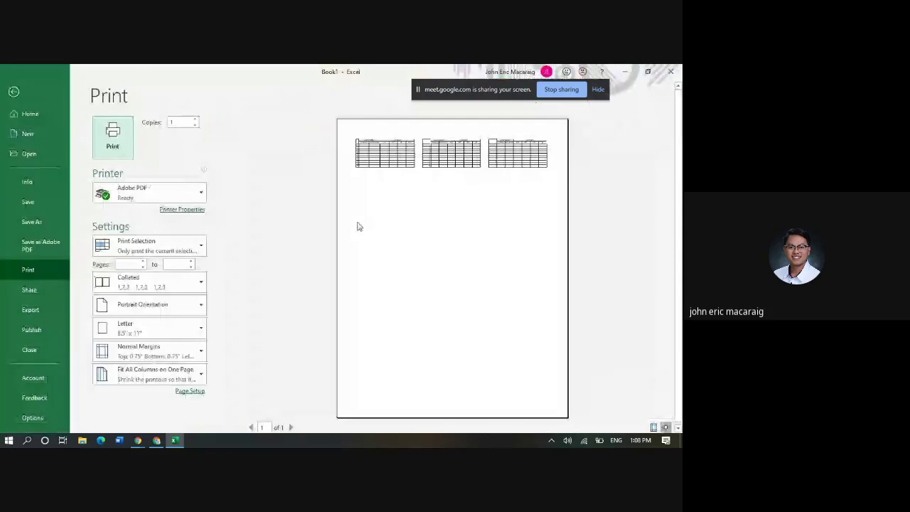
left_click(183, 379)
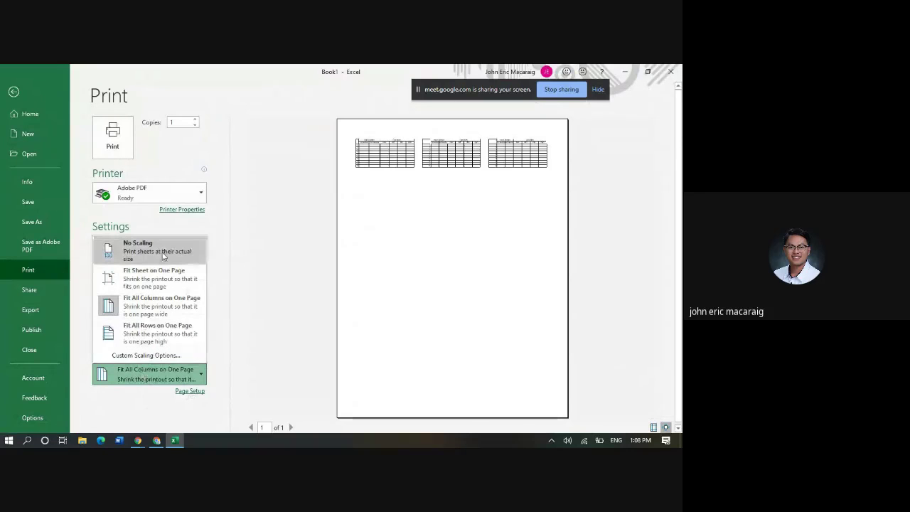
left_click(162, 254)
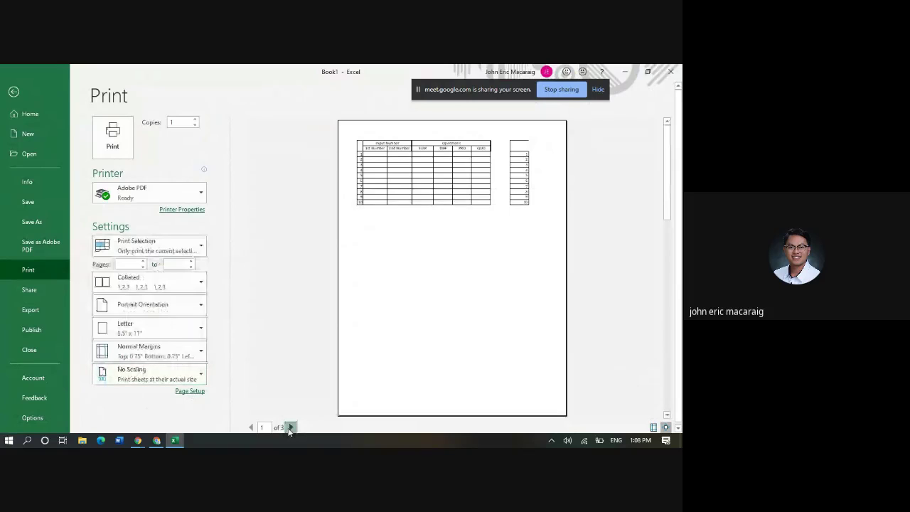
left_click(290, 427)
left_click(290, 427)
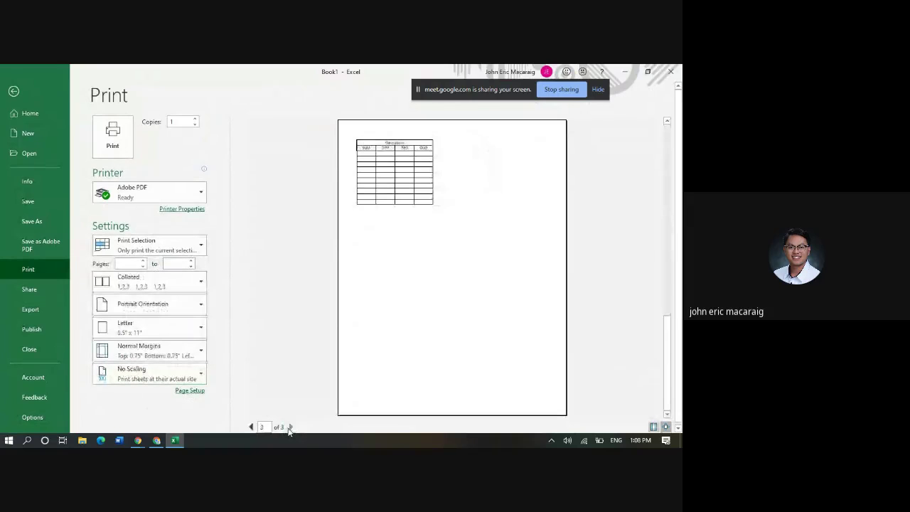
left_click(250, 428)
left_click(250, 428)
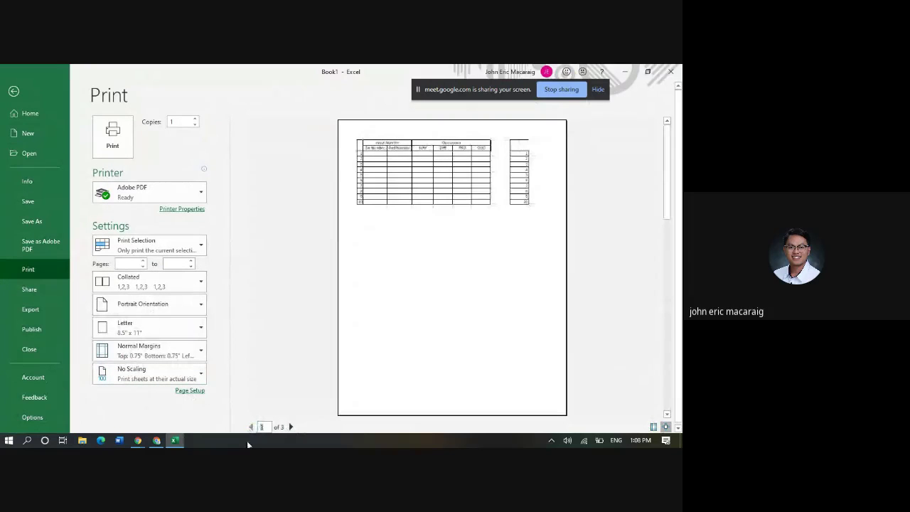
Switch the printout to Landscape at No Scaling, then return to the worksheet
left_click(153, 304)
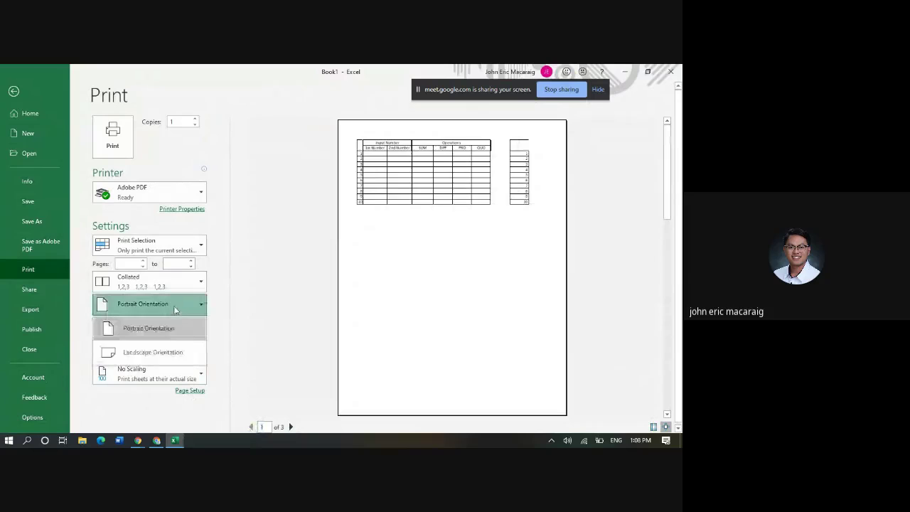
left_click(170, 354)
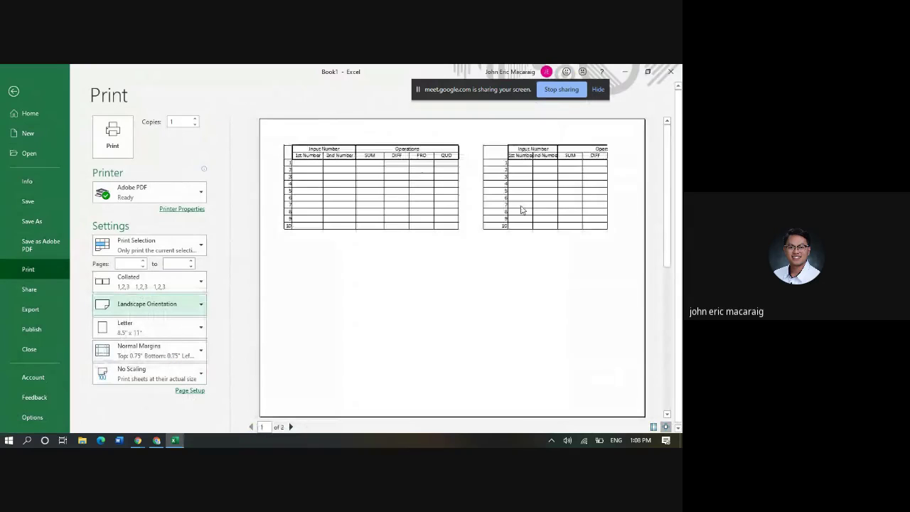
left_click(290, 426)
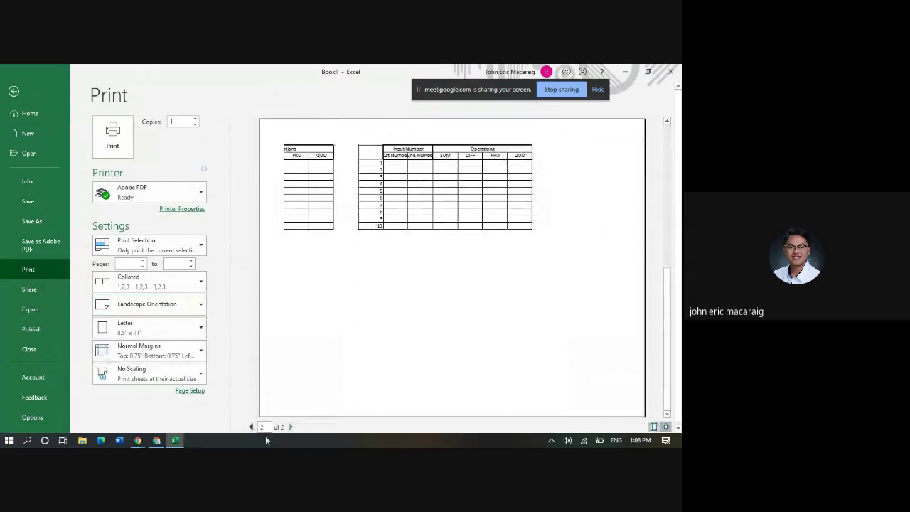
left_click(145, 441)
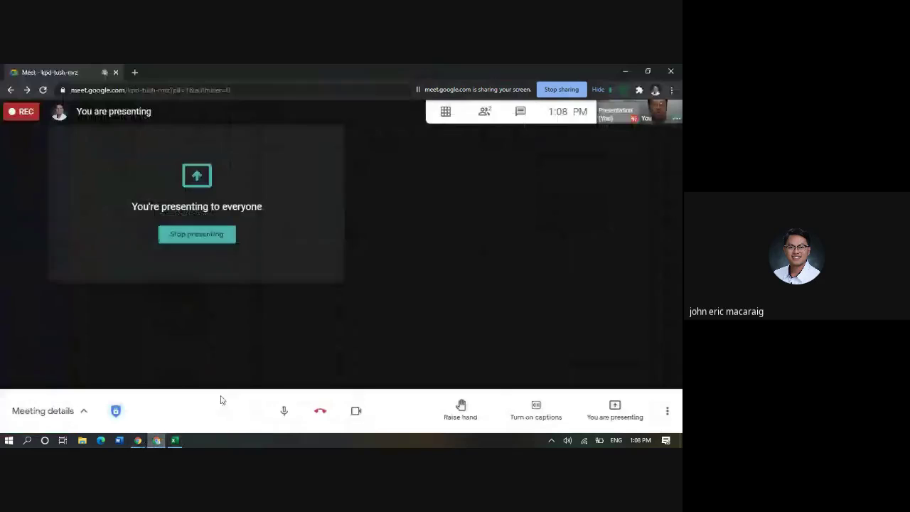
left_click(623, 71)
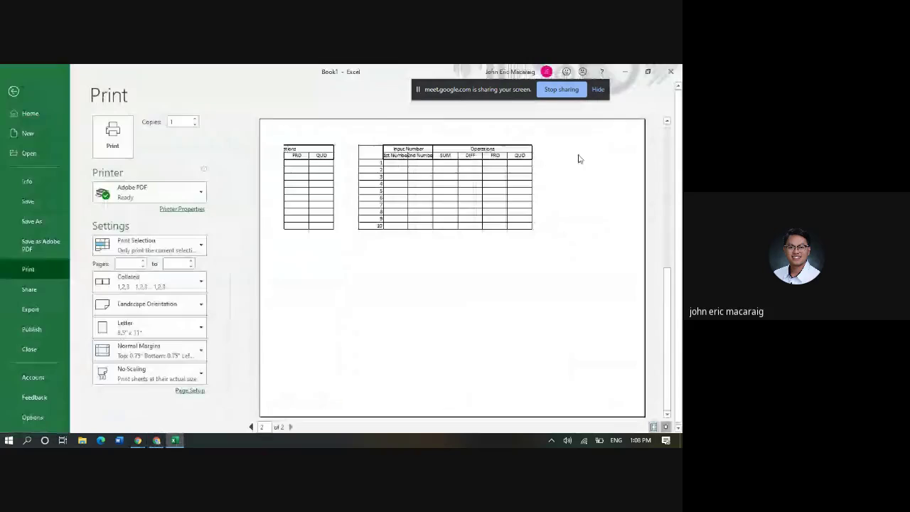
left_click(251, 426)
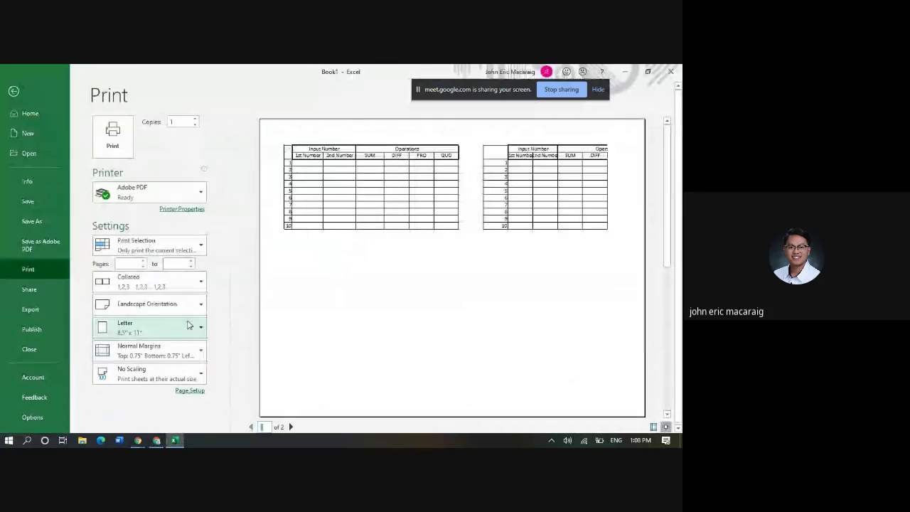
left_click(170, 377)
left_click(163, 374)
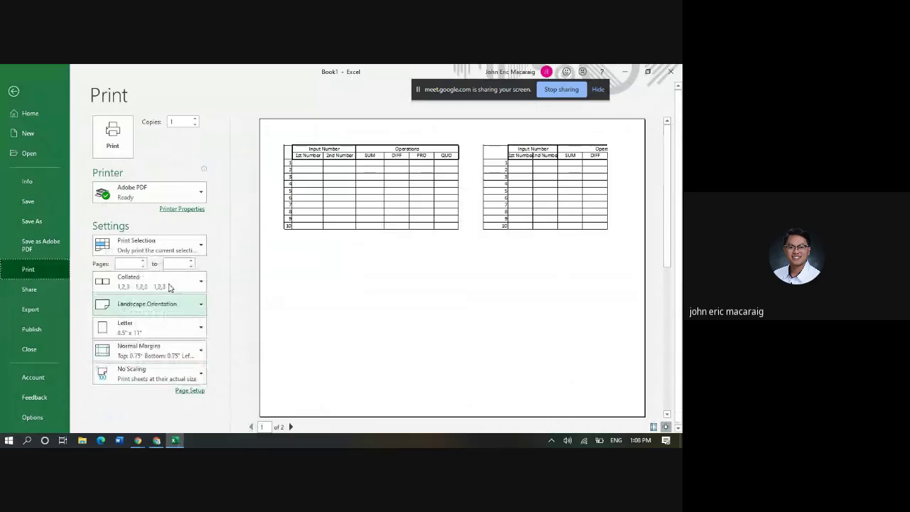
left_click(13, 91)
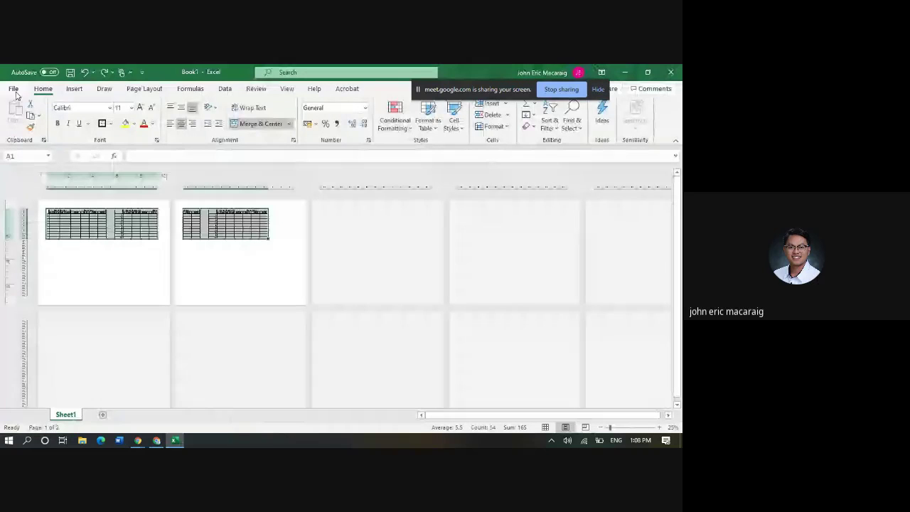
Put a thick outside border around the first table, A1 to G12
scroll(144, 182, "up", 5, "ctrl")
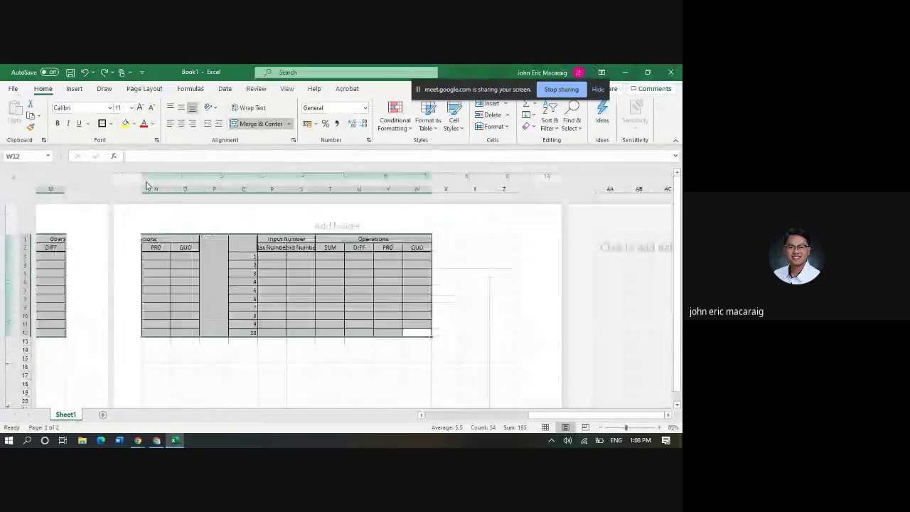
scroll(145, 182, "up", 1, "ctrl")
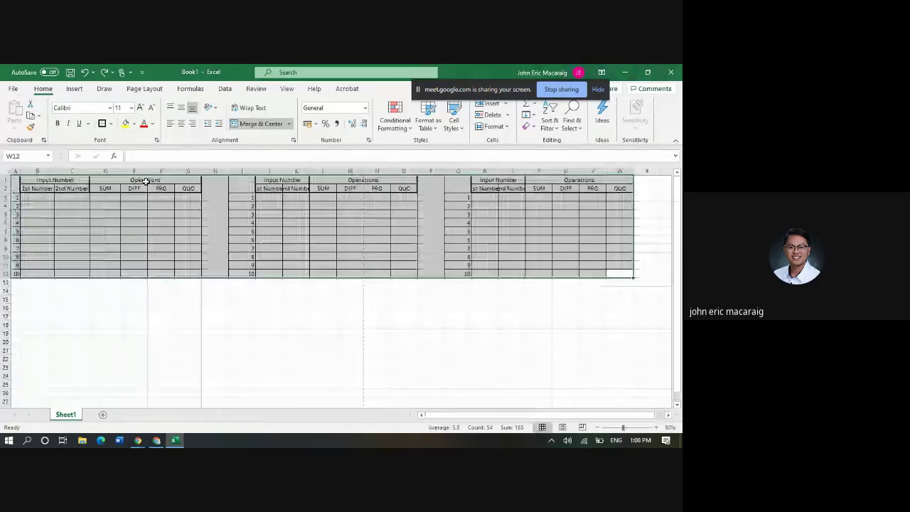
scroll(144, 182, "up", 1, "ctrl")
scroll(144, 182, "up", 2, "ctrl")
scroll(144, 182, "up", 2, "ctrl")
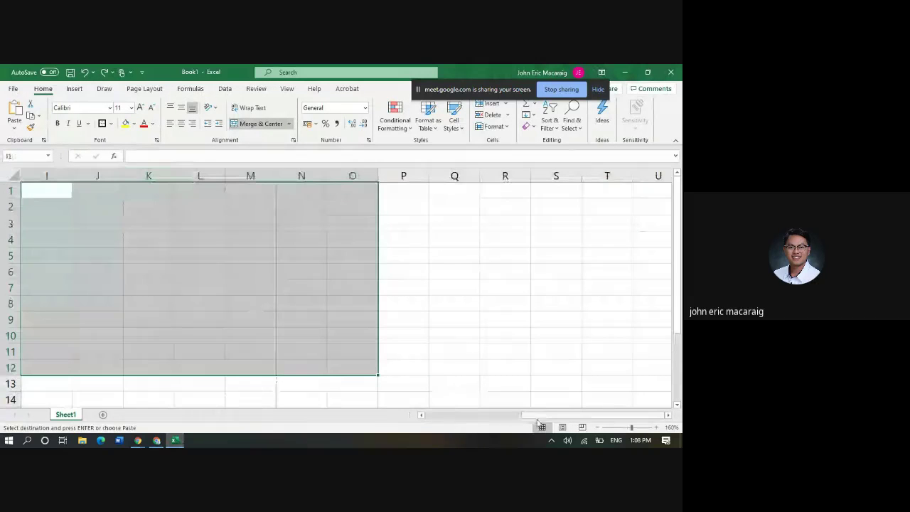
left_click_drag(538, 420, 371, 416)
left_click(427, 305)
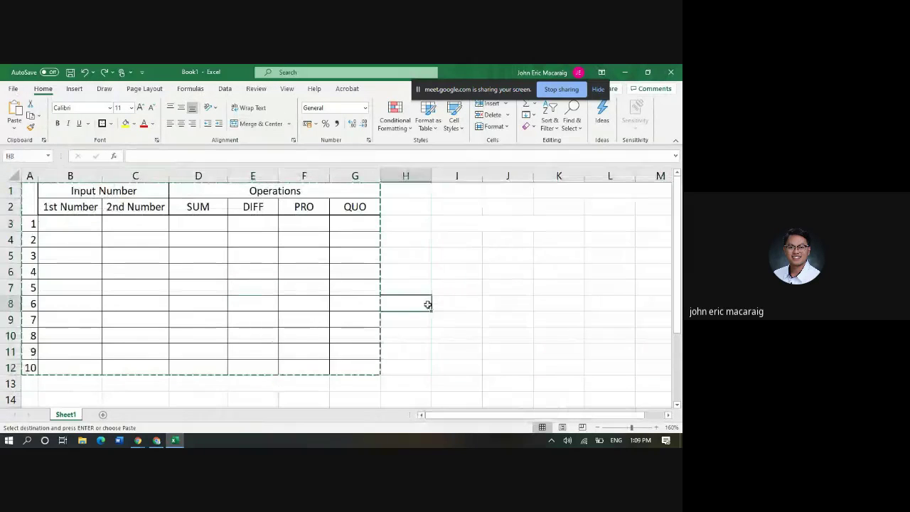
left_click_drag(368, 368, 52, 149)
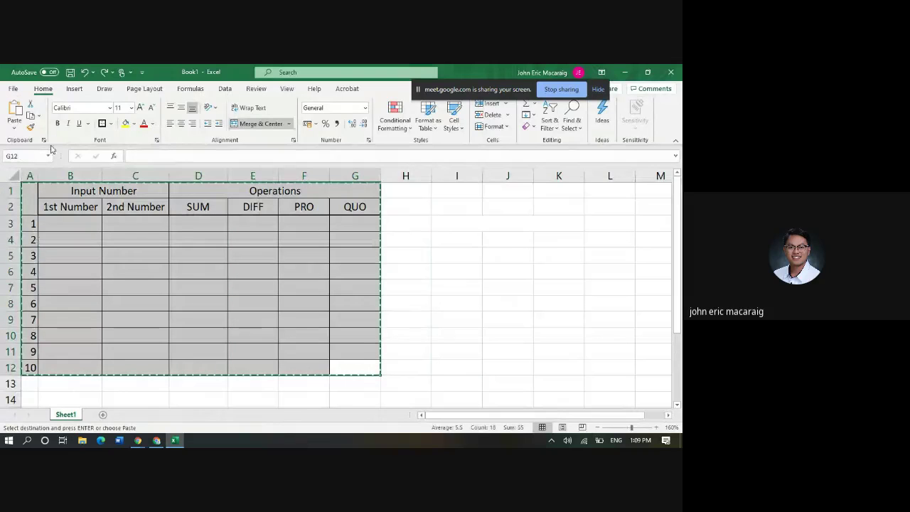
left_click(102, 123)
left_click(441, 281)
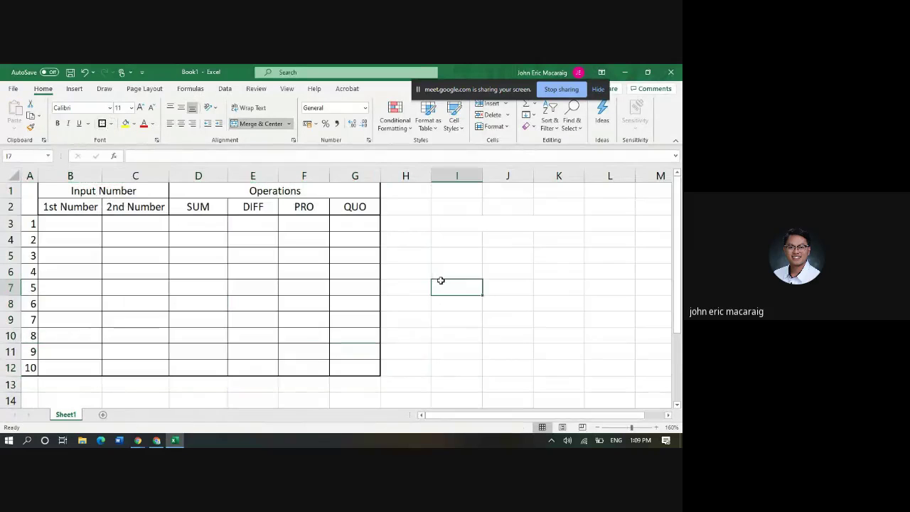
left_click(295, 316)
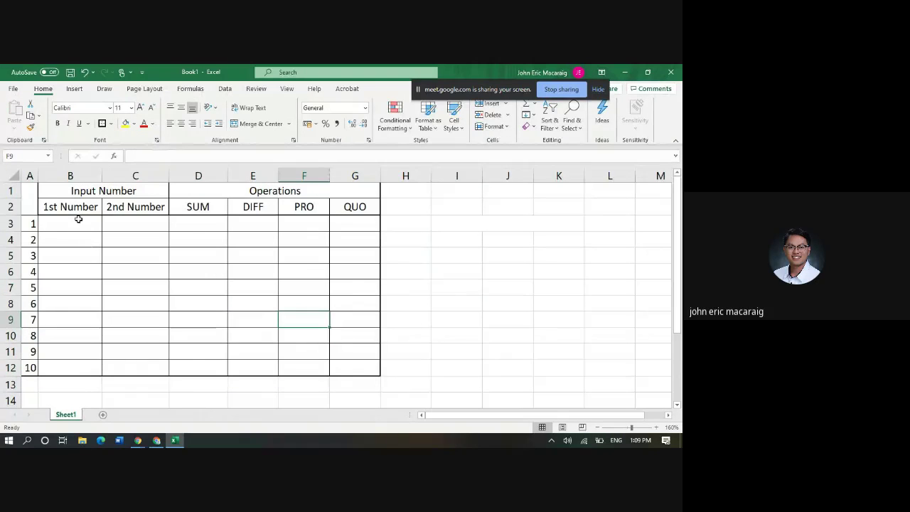
Enter 10 in B3 and 5 in C3 as the first input pair
left_click(78, 222)
type("10")
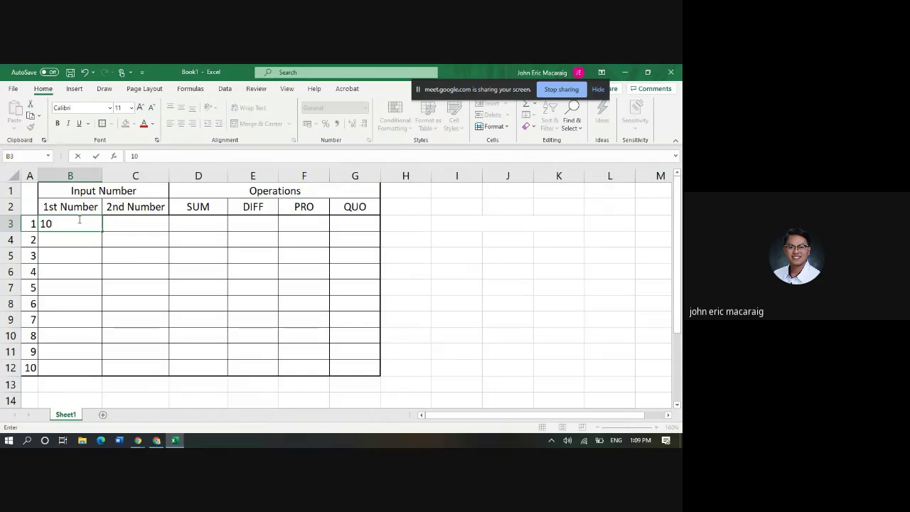
key("Tab")
type("5")
key("Return")
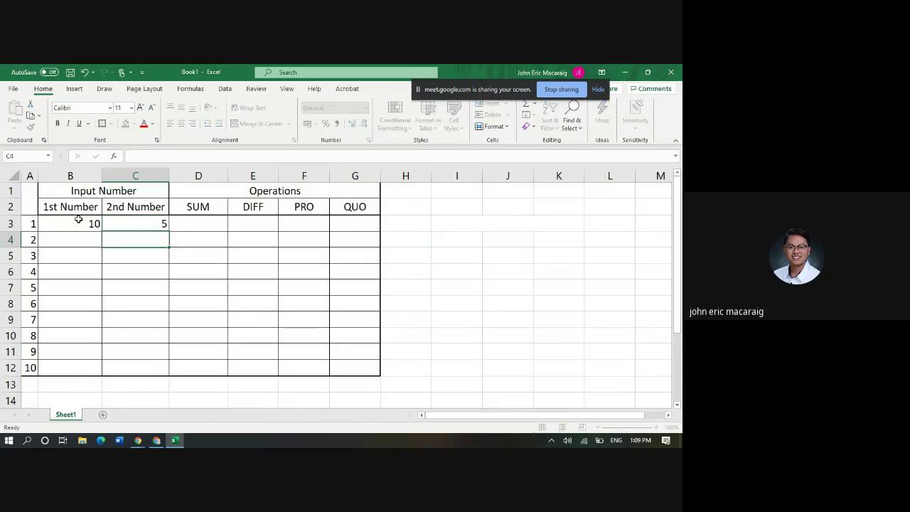
Start a formula in D3, replacing the mistyped =av with =sum
left_click(209, 221)
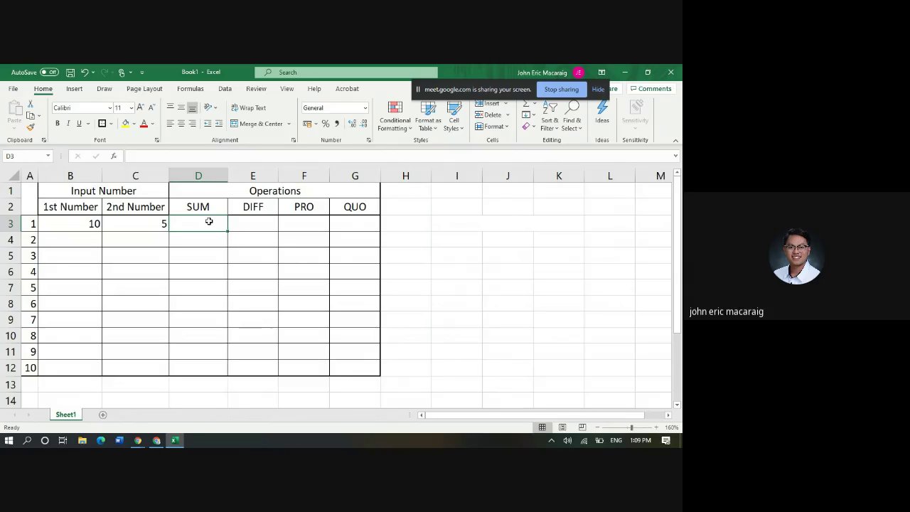
type("=a")
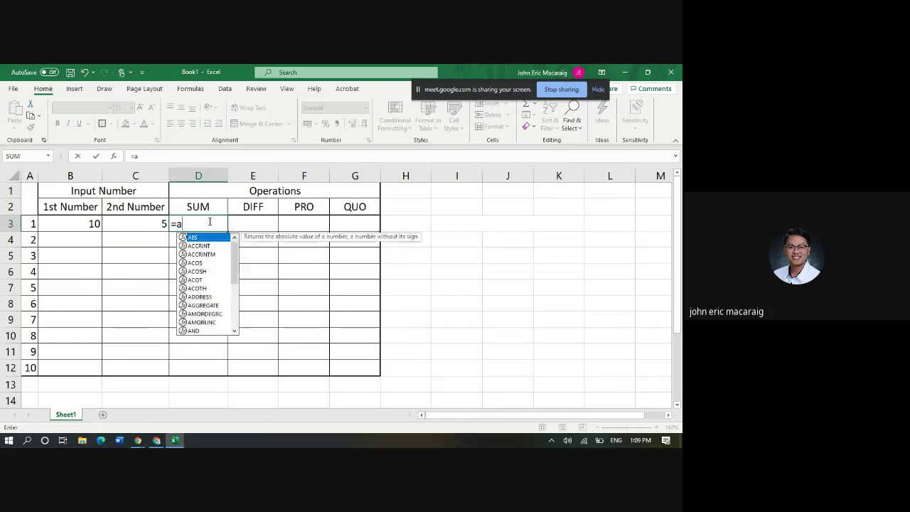
type("v")
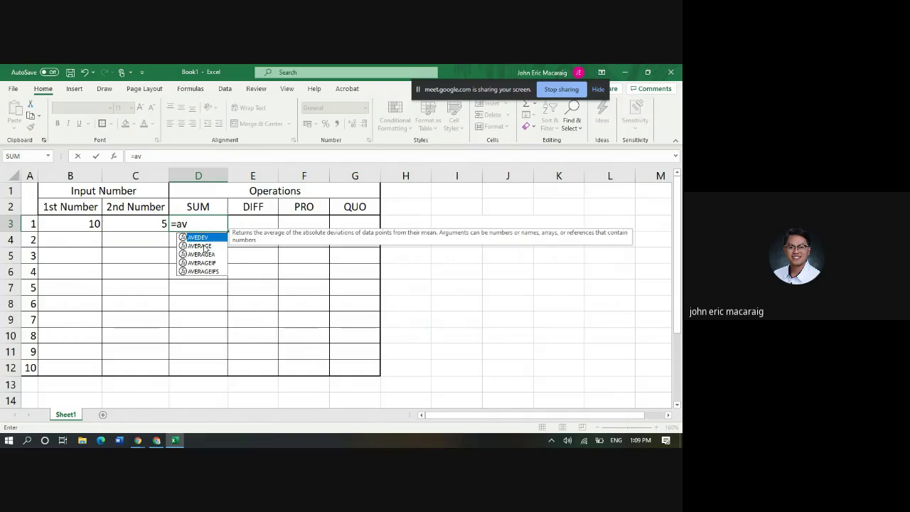
left_click(205, 247)
left_click(207, 227)
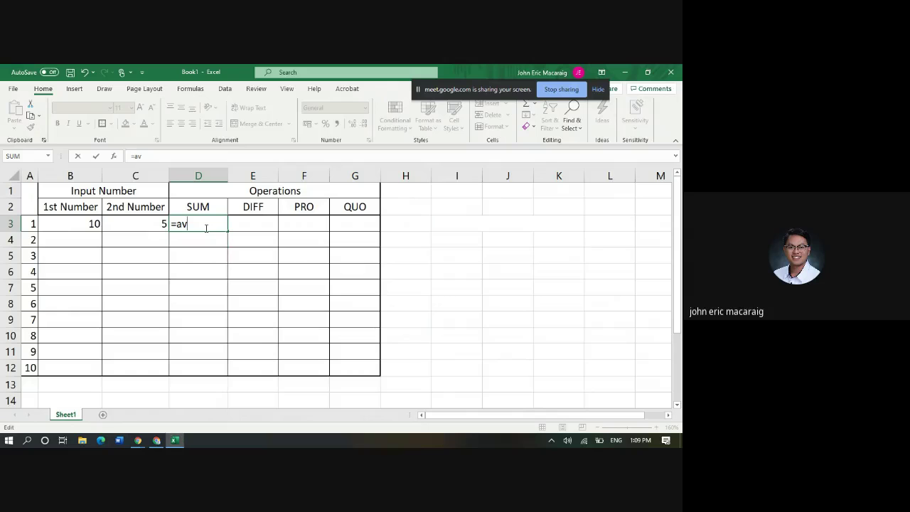
key("BackSpace")
key("BackSpace")
type("sum")
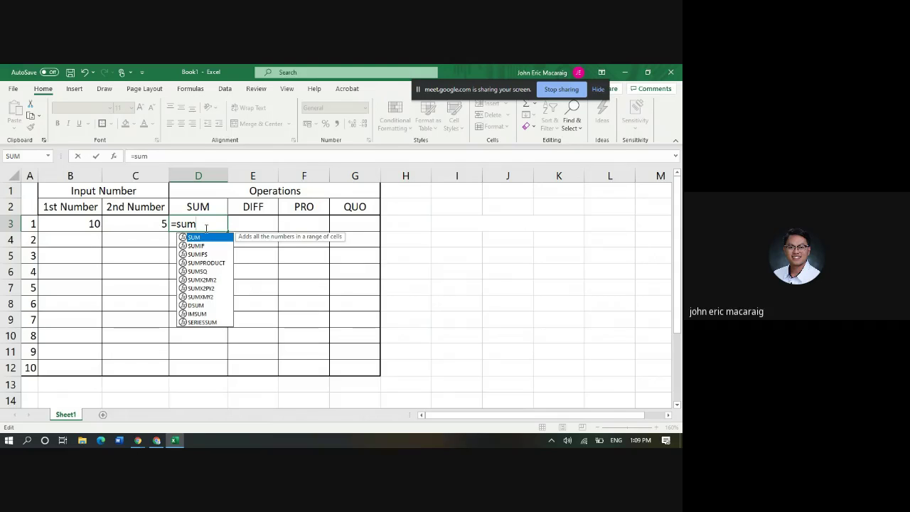
Turn the Google Meet camera on with Ctrl+E, then return to Excel
key("alt+Tab")
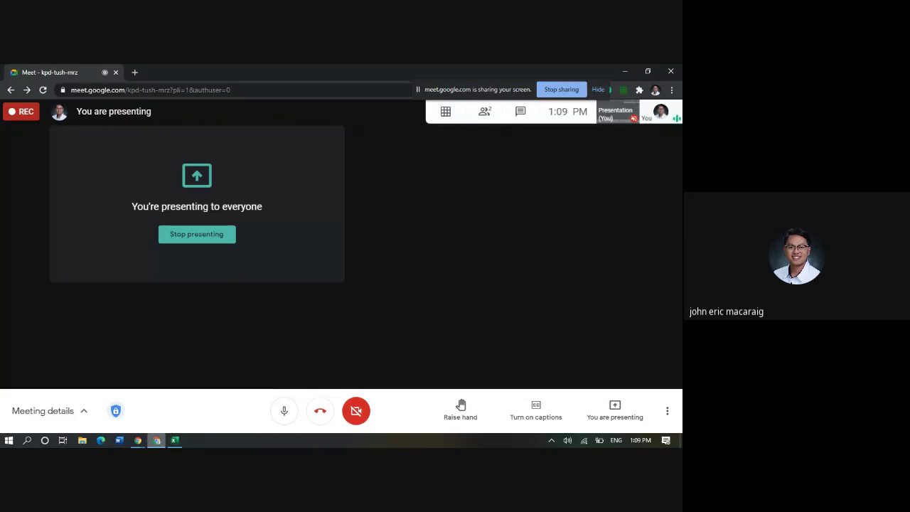
key("ctrl+e")
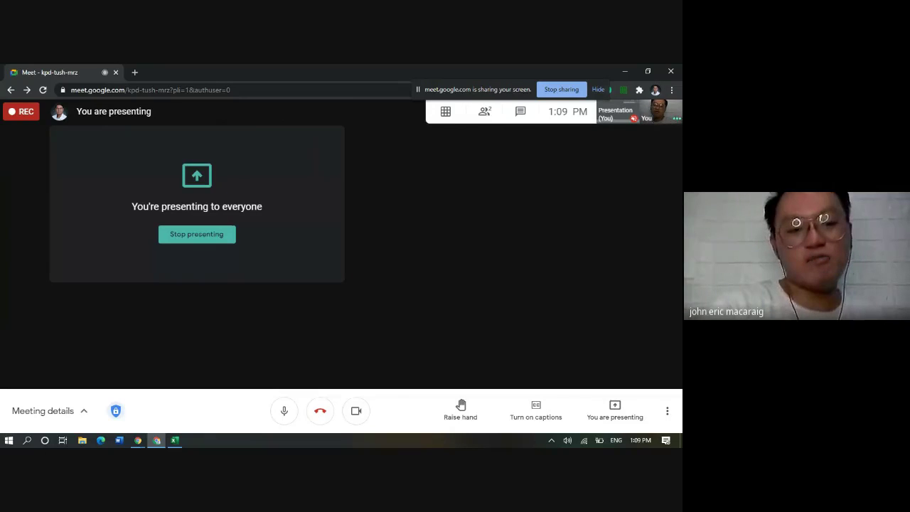
key("alt+Tab")
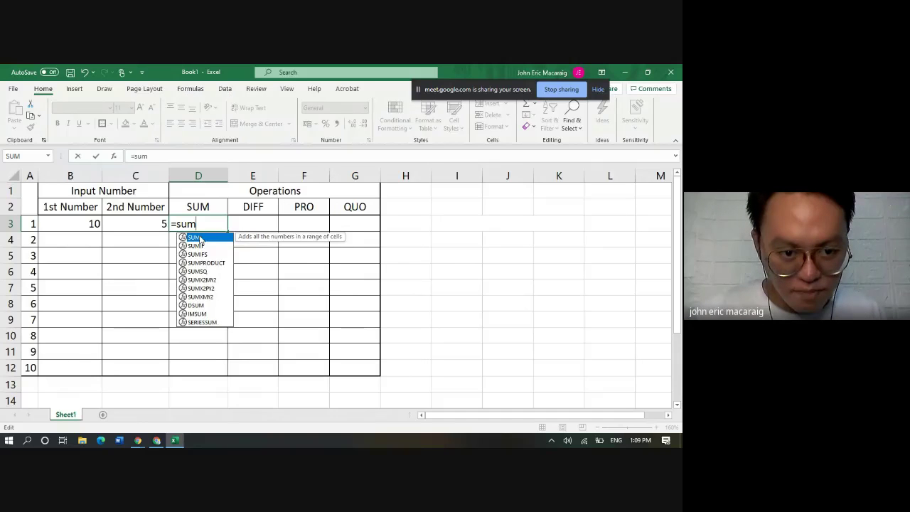
Enter =B3+C3 in D3 and =B3-C3 in E3
left_click(206, 227)
key("BackSpace")
key("BackSpace")
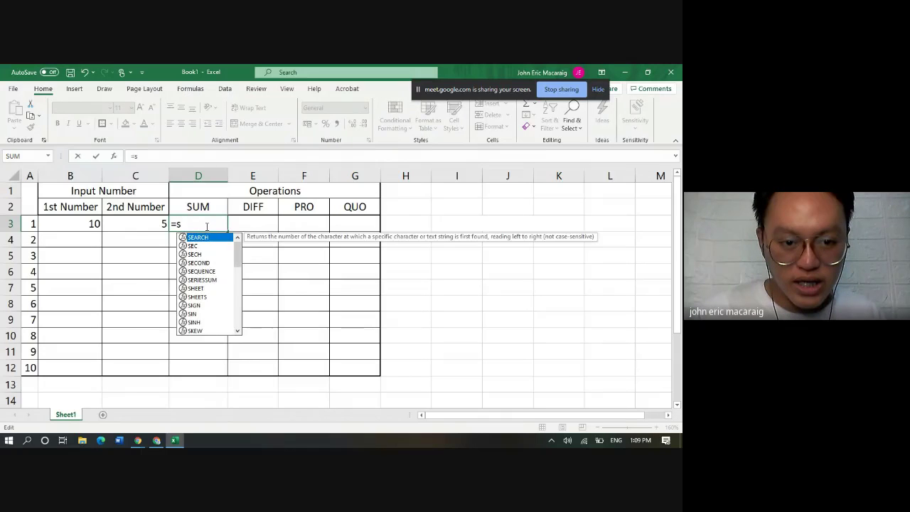
key("BackSpace")
left_click(94, 224)
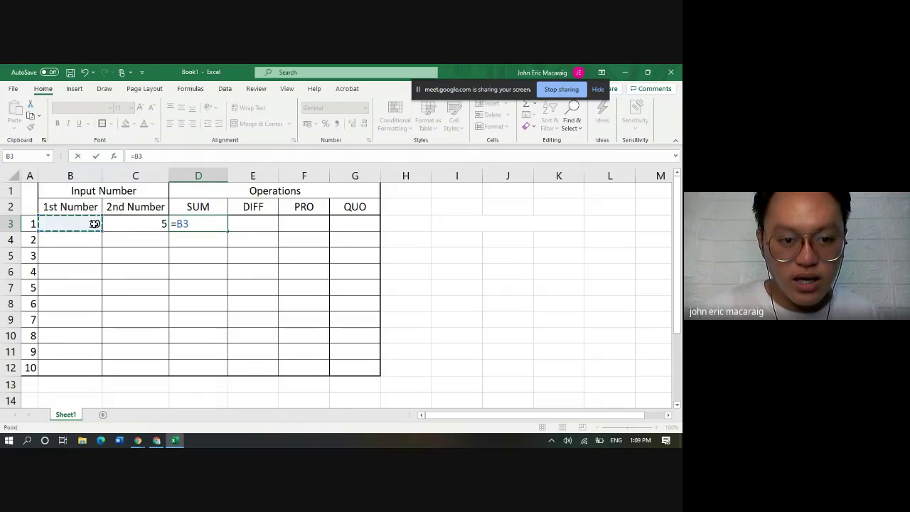
type("+")
left_click(147, 226)
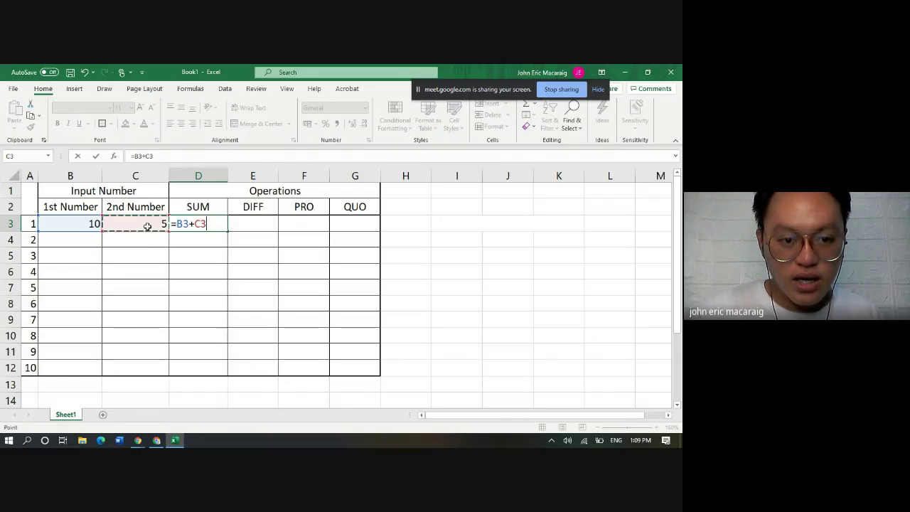
key("Return")
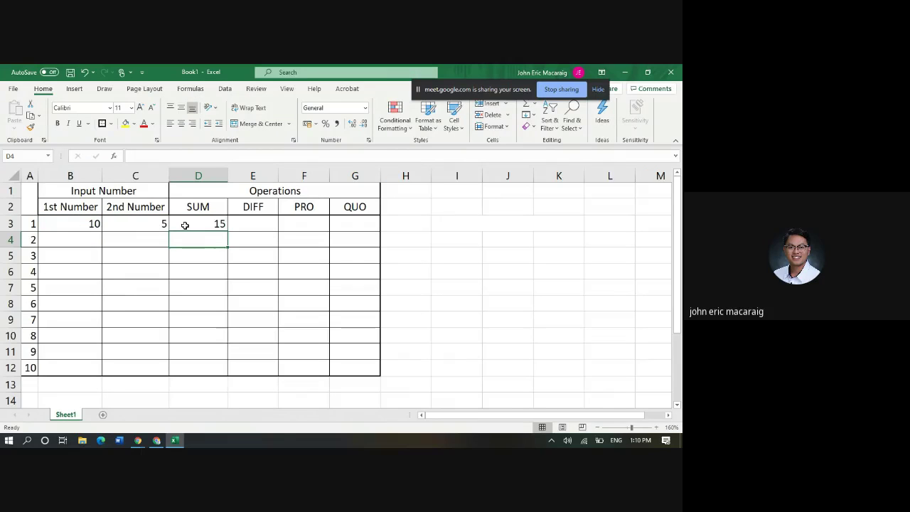
left_click(238, 223)
type("=")
left_click(71, 223)
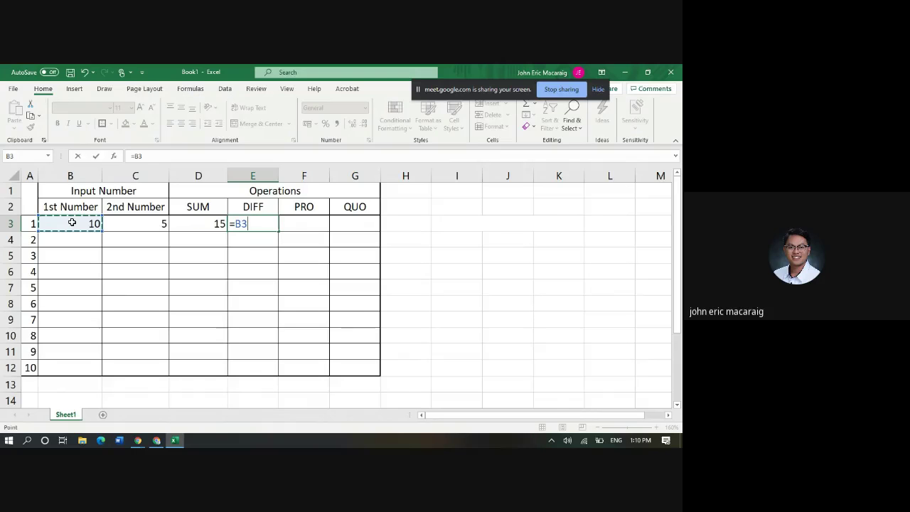
type("-")
left_click(149, 224)
key("Return")
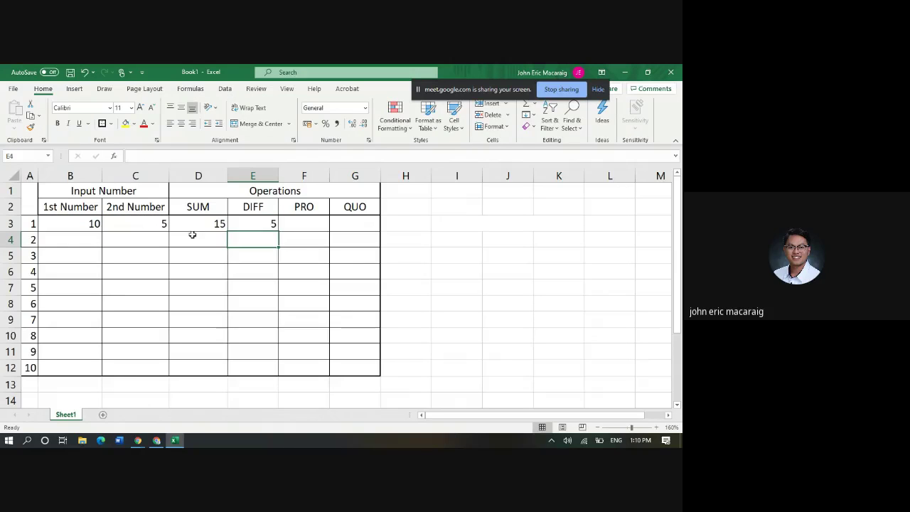
Enter =B3*C3 in F3 and =B3/C3 in G3, then select results D3:G3
left_click(299, 228)
type("=")
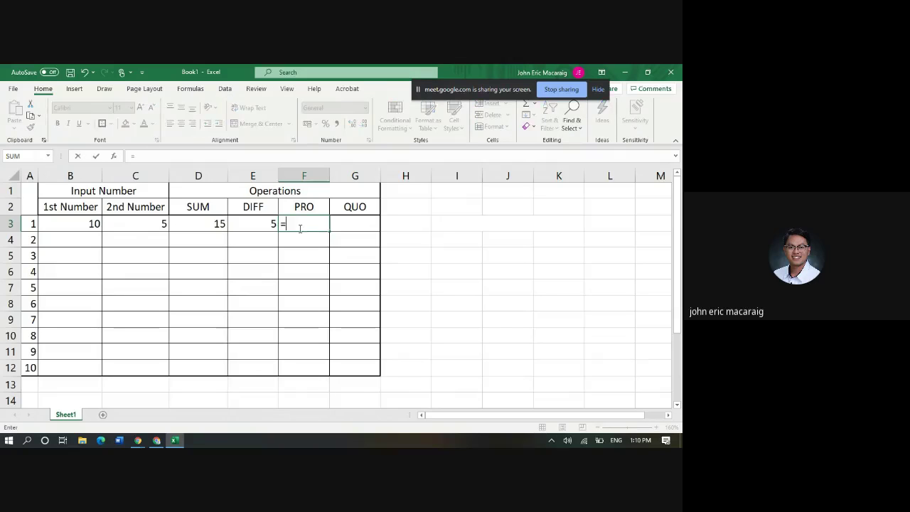
left_click(80, 223)
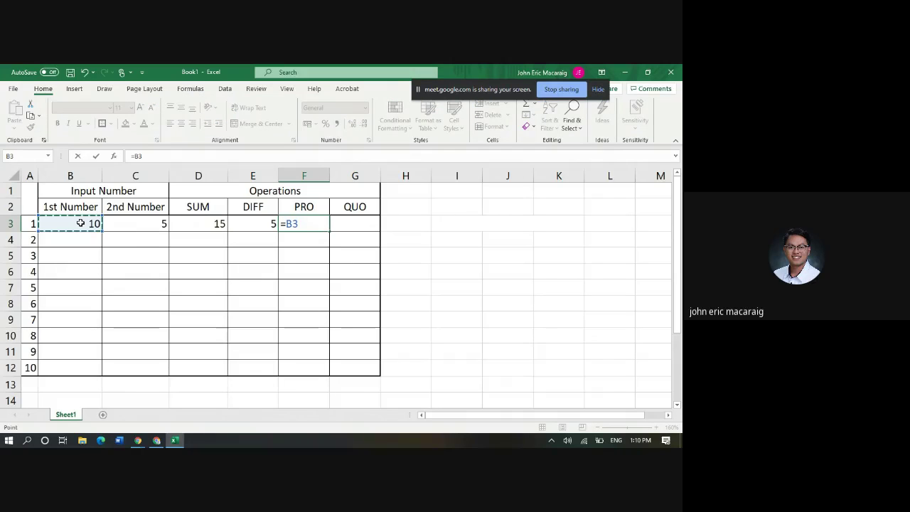
type("*")
left_click(161, 220)
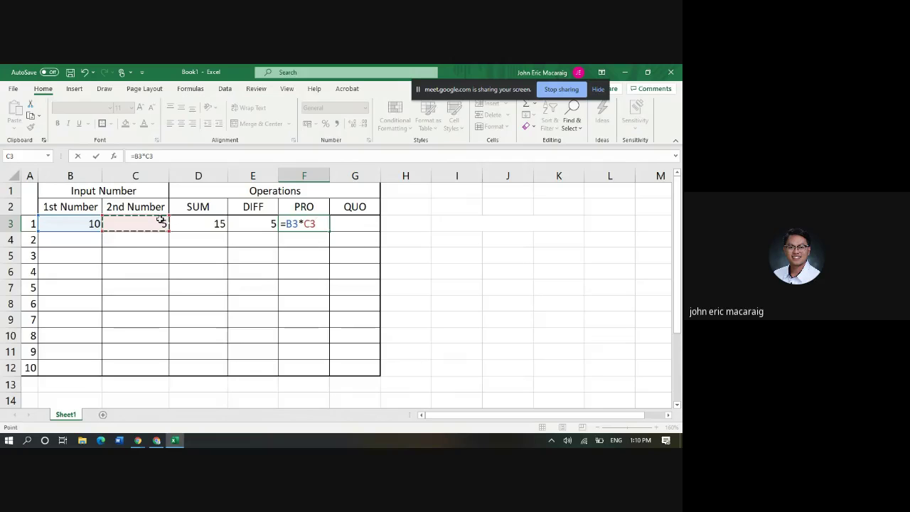
key("Return")
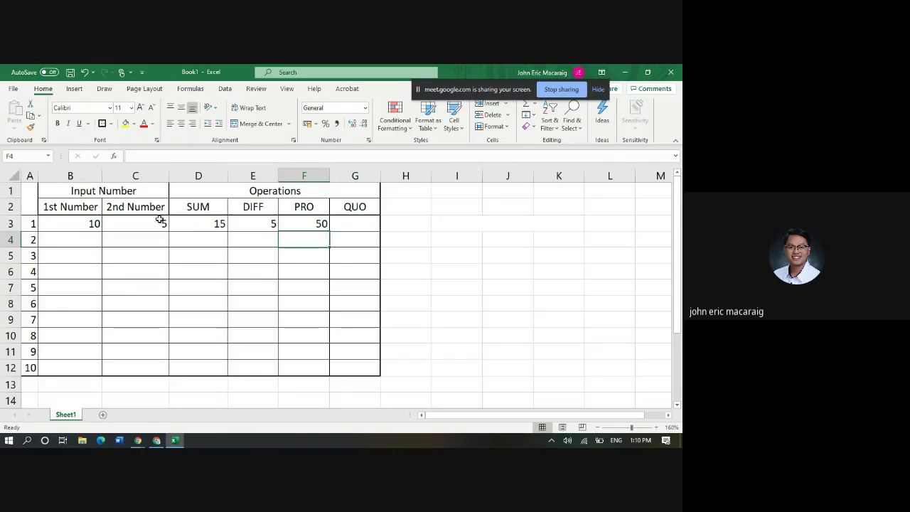
left_click(349, 220)
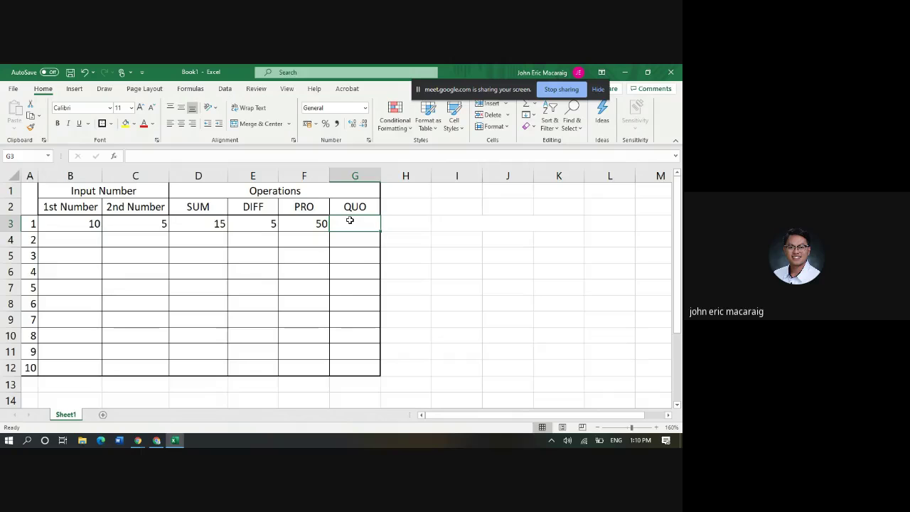
type("=")
left_click(86, 224)
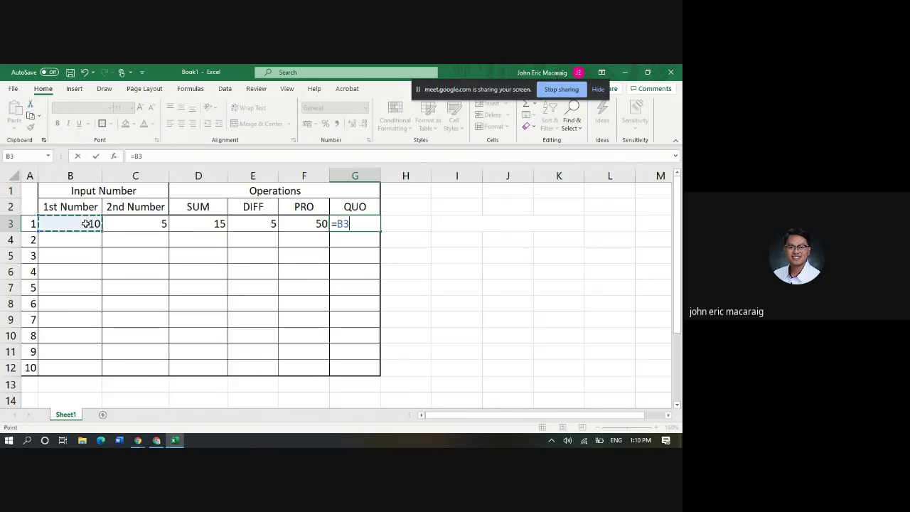
type("/")
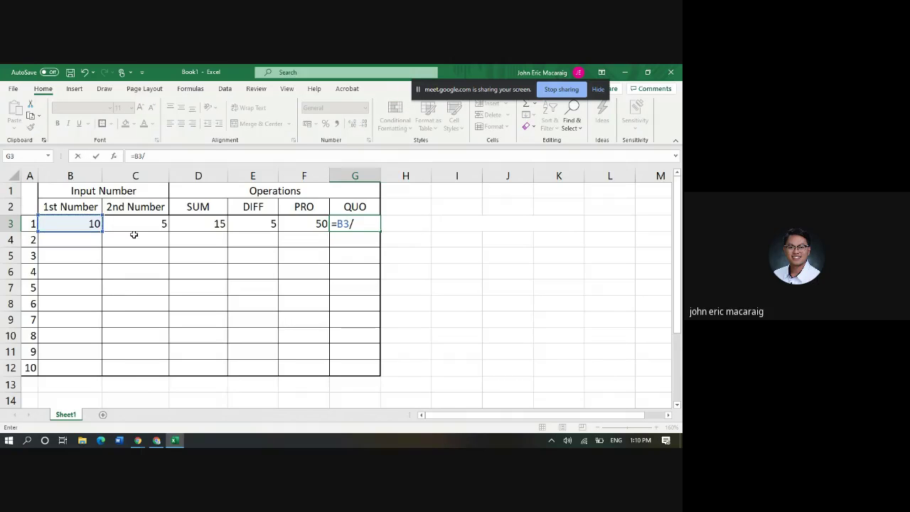
left_click(147, 224)
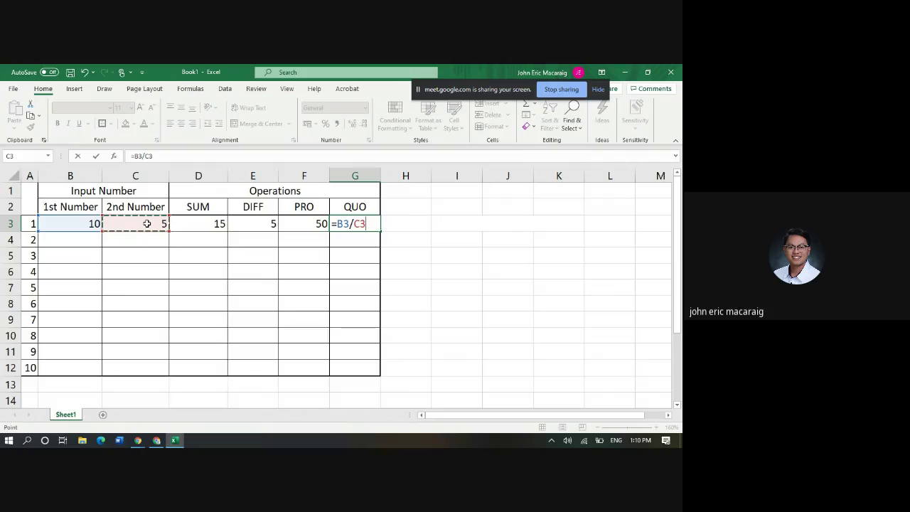
key("Return")
left_click(362, 223)
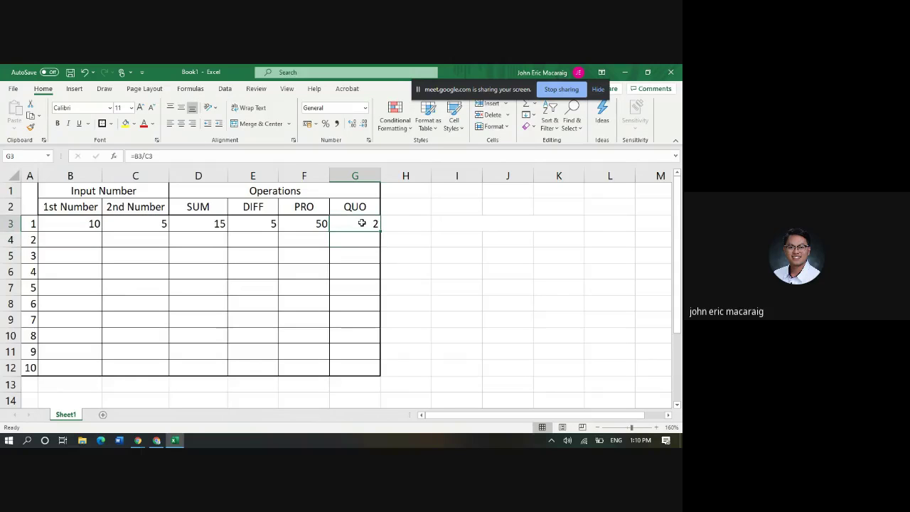
left_click_drag(362, 223, 222, 223)
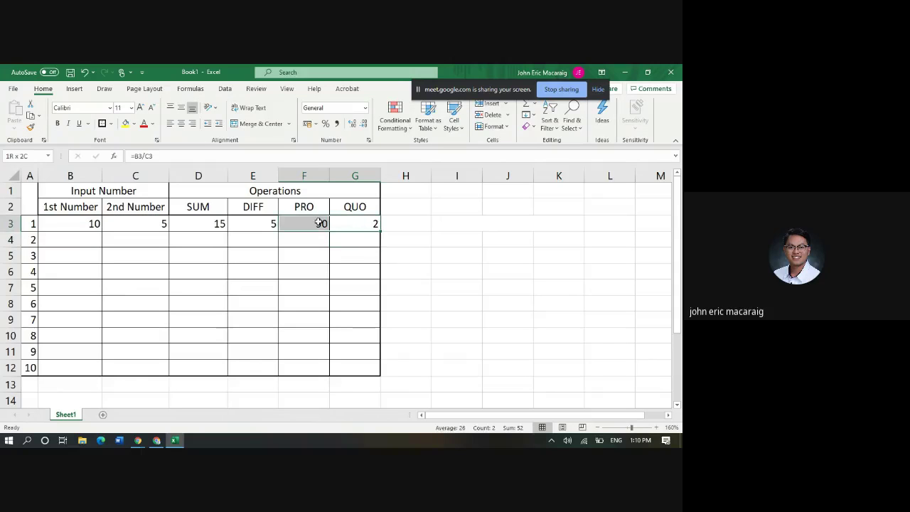
Clear D3:G3 and enter =SUM(B3,C3) in D3, giving 15
key("Delete")
left_click(223, 223)
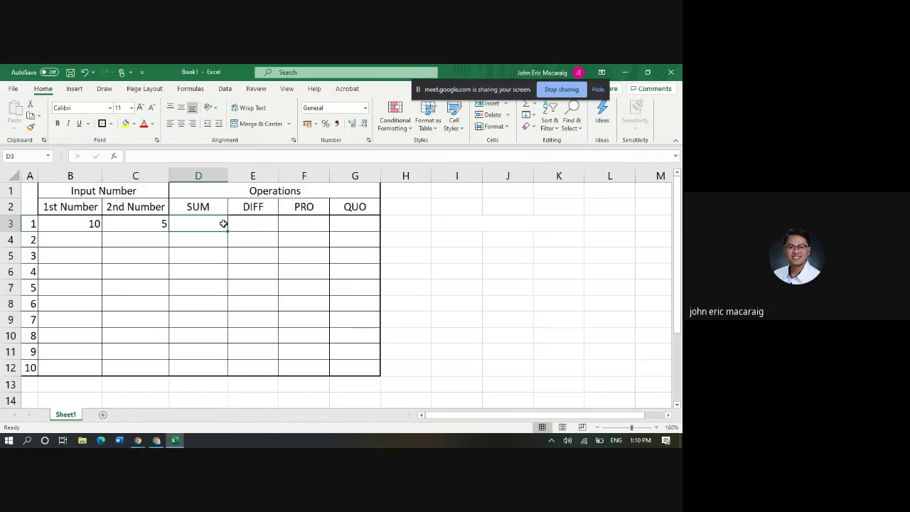
type("=")
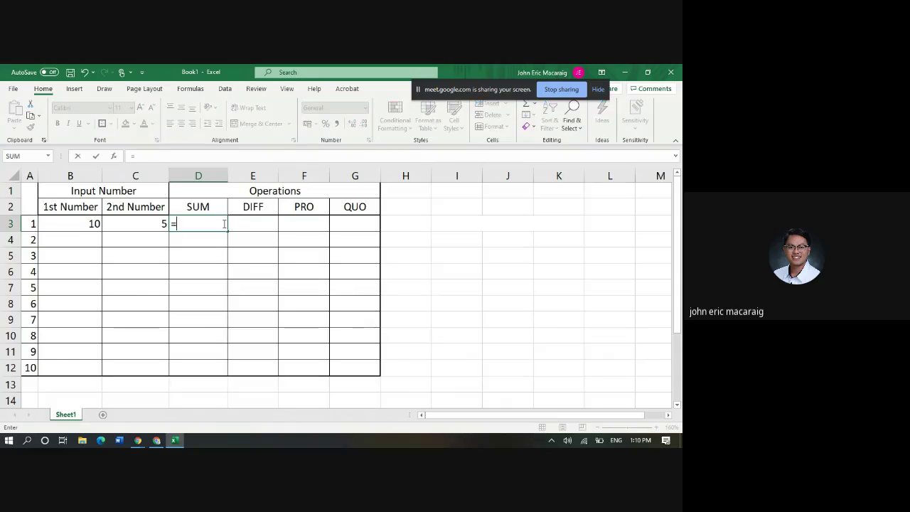
type("su")
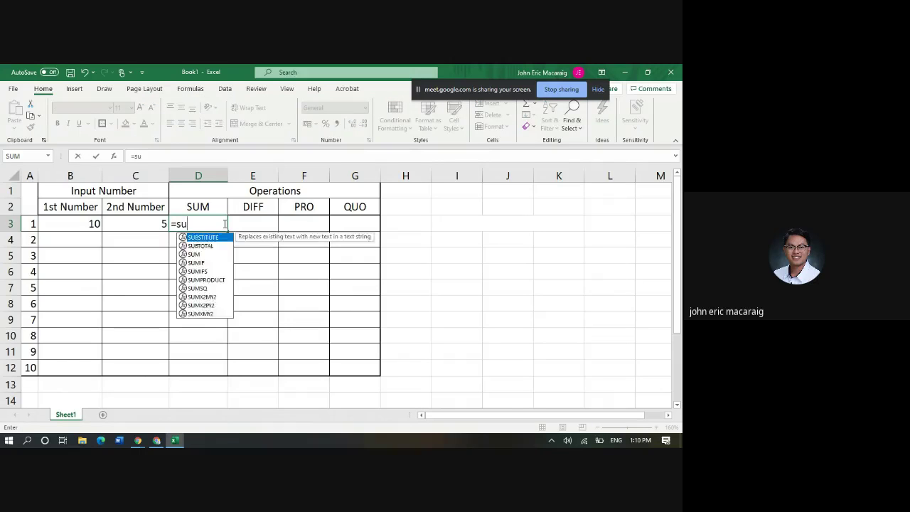
type("m")
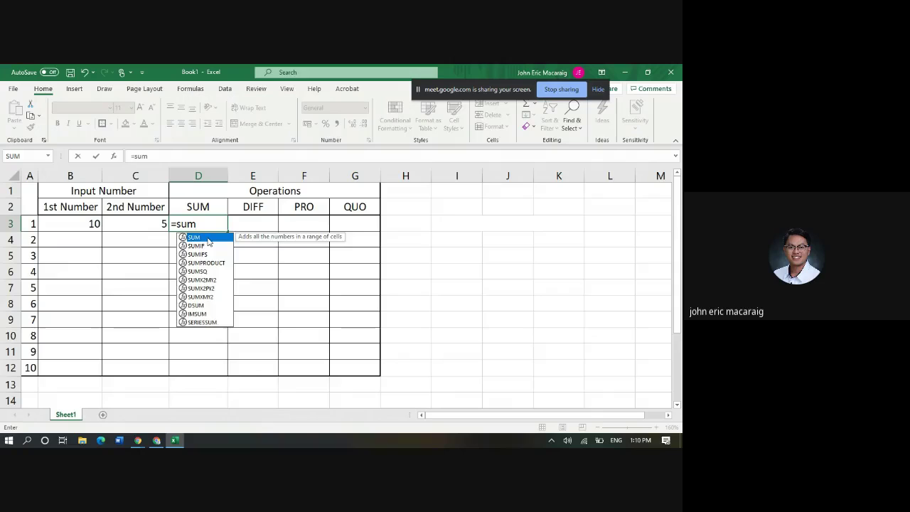
double_click(208, 242)
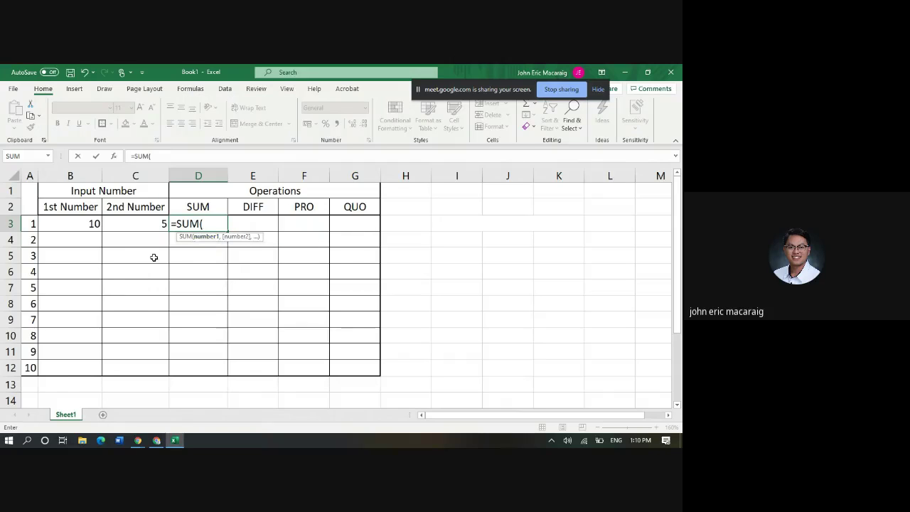
left_click(79, 226)
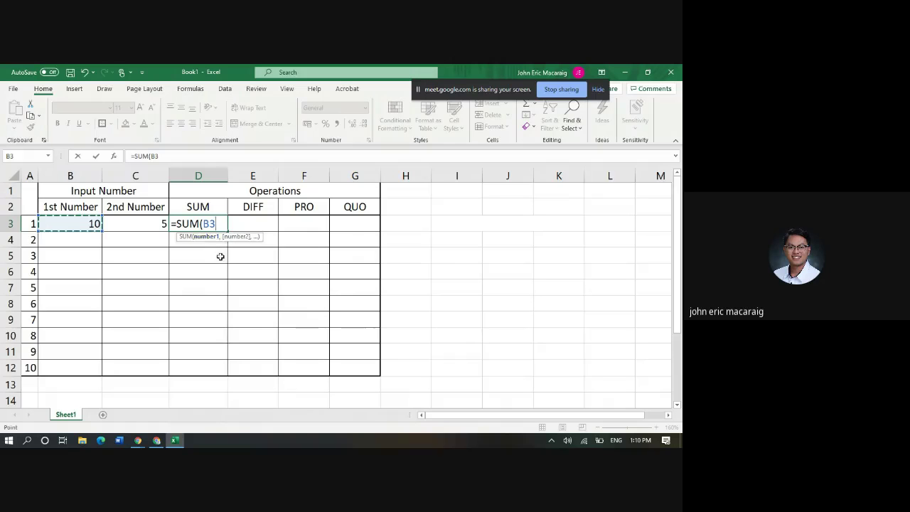
type(",")
left_click(147, 225)
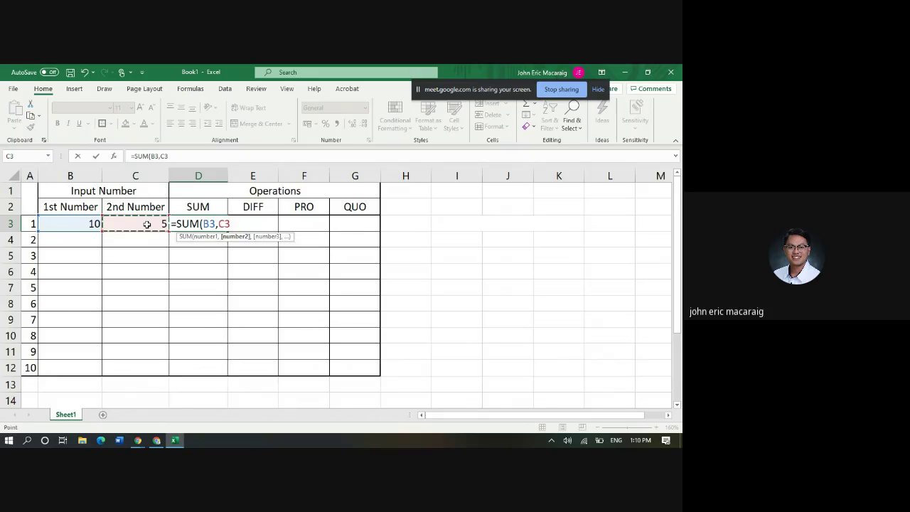
key("Return")
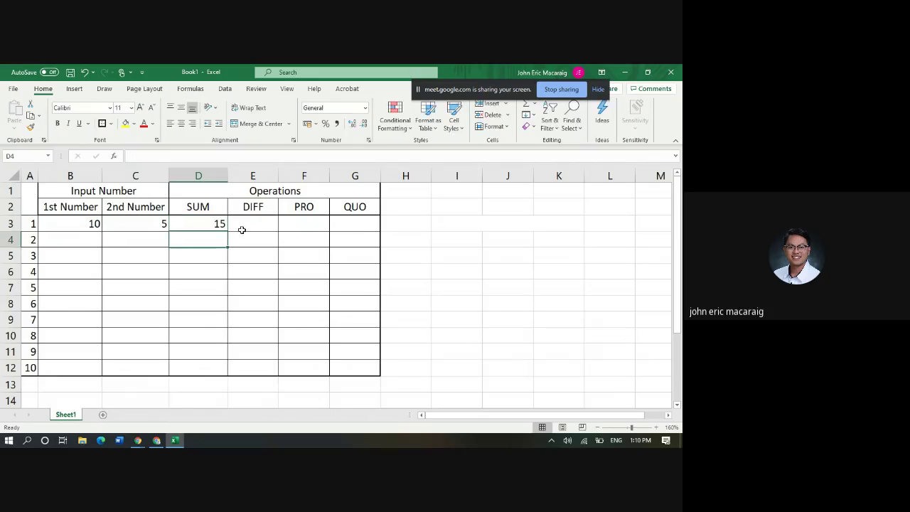
left_click(248, 223)
Try difference function names (=di, sub, d) in E3, then abandon the failed entry
type("=")
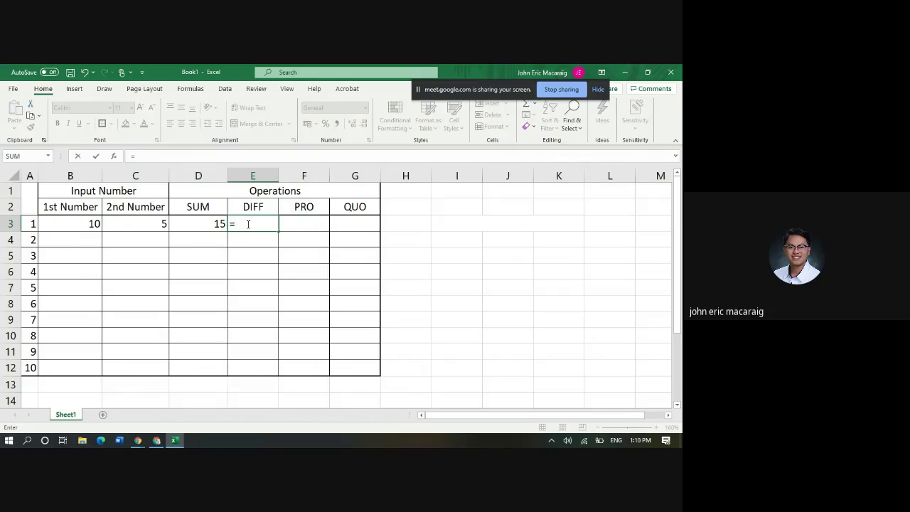
type("di")
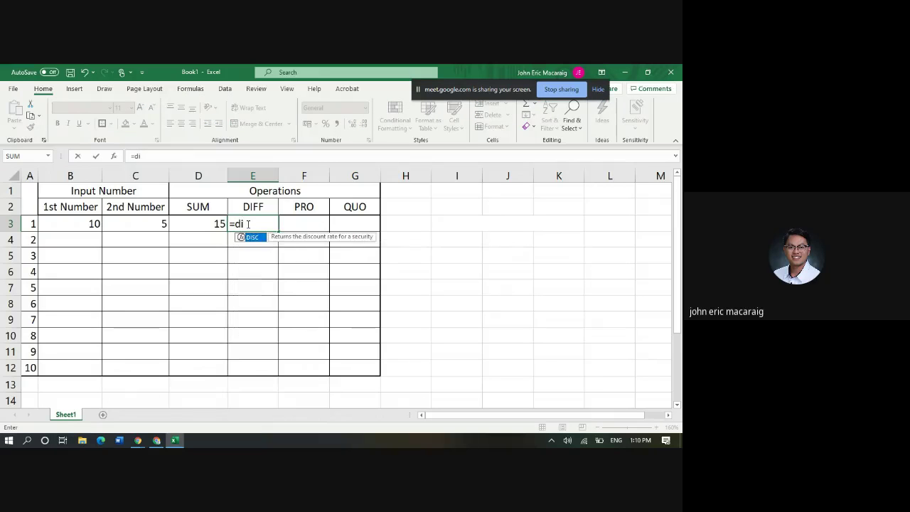
key("BackSpace")
key("BackSpace")
type("s")
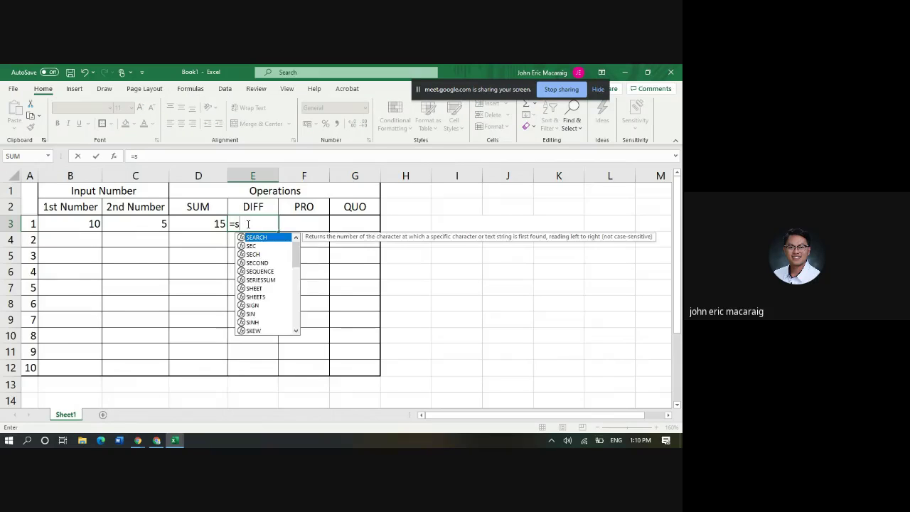
type("ub")
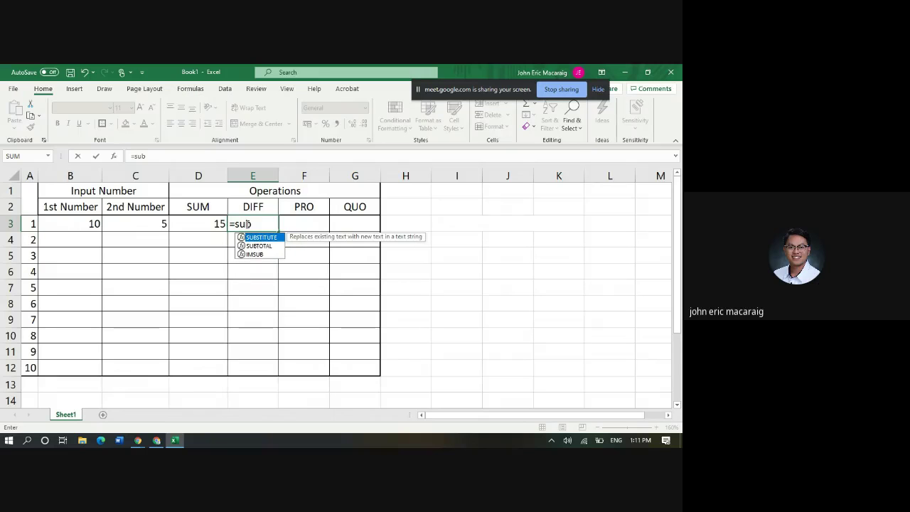
key("BackSpace")
key("BackSpace")
key("BackSpace")
type("d")
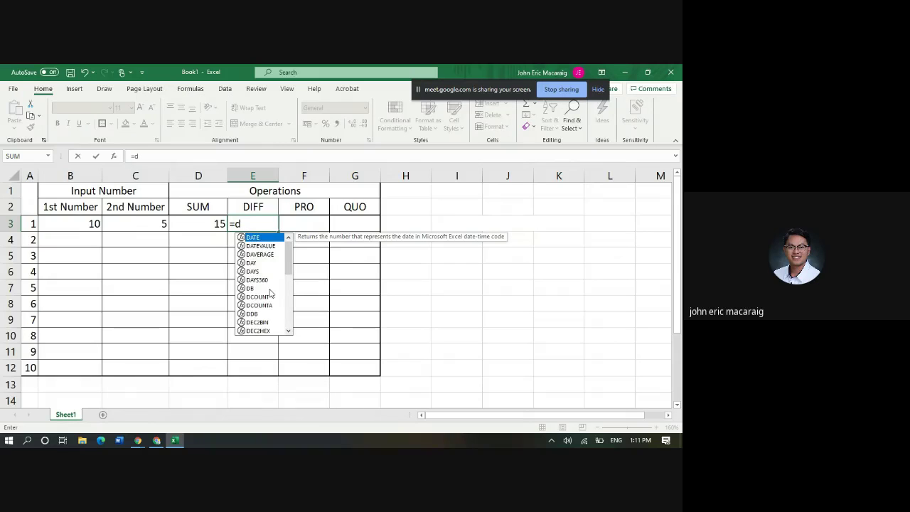
scroll(270, 293, "down", 3)
scroll(271, 299, "down", 2)
scroll(270, 299, "up", 2)
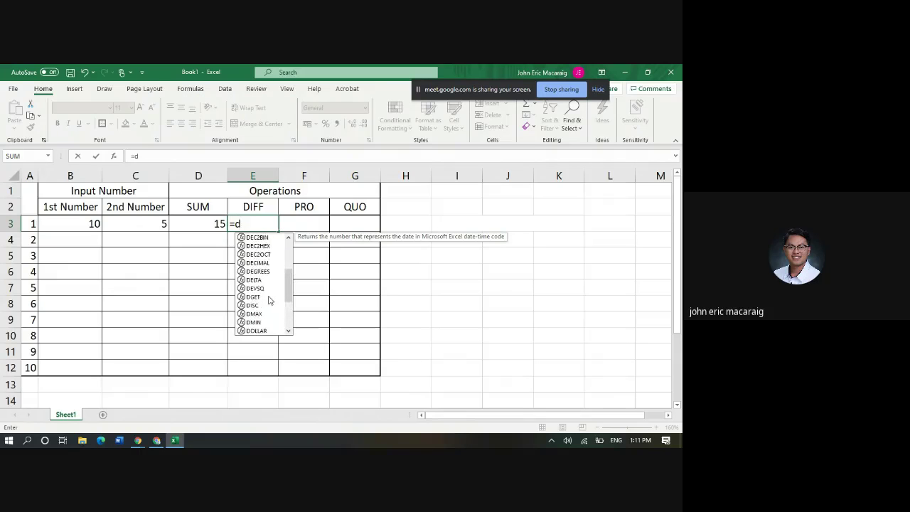
scroll(269, 300, "up", 2)
scroll(270, 302, "up", 2)
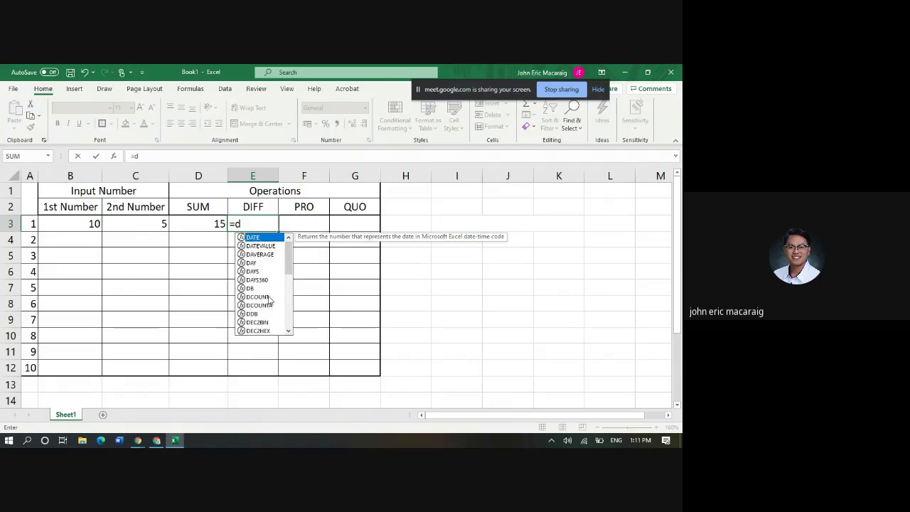
scroll(269, 299, "down", 6)
left_click(321, 298)
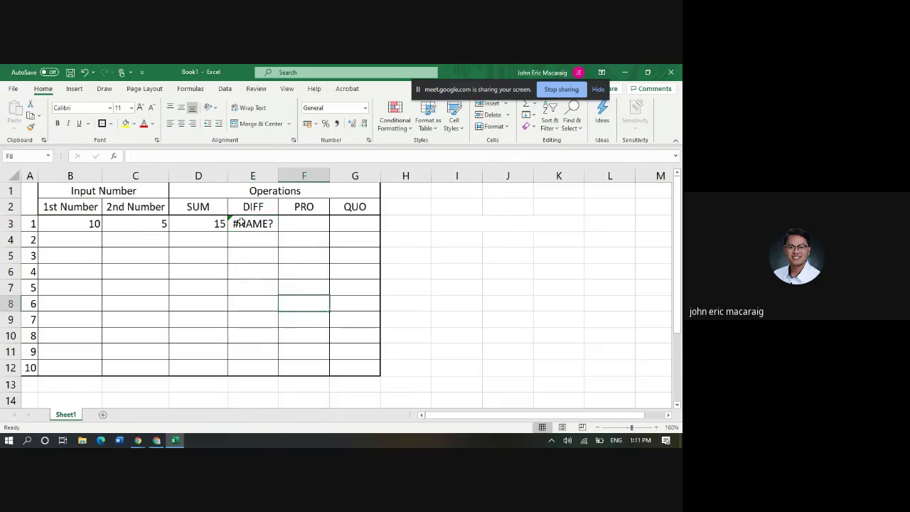
Enter =B3-C3 in E3 so DIFF shows 5
left_click(239, 223)
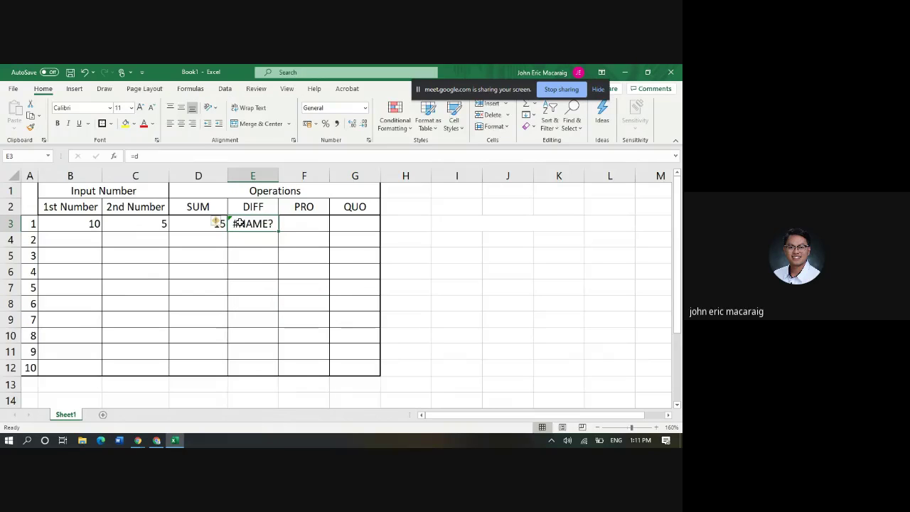
type("=")
left_click(71, 225)
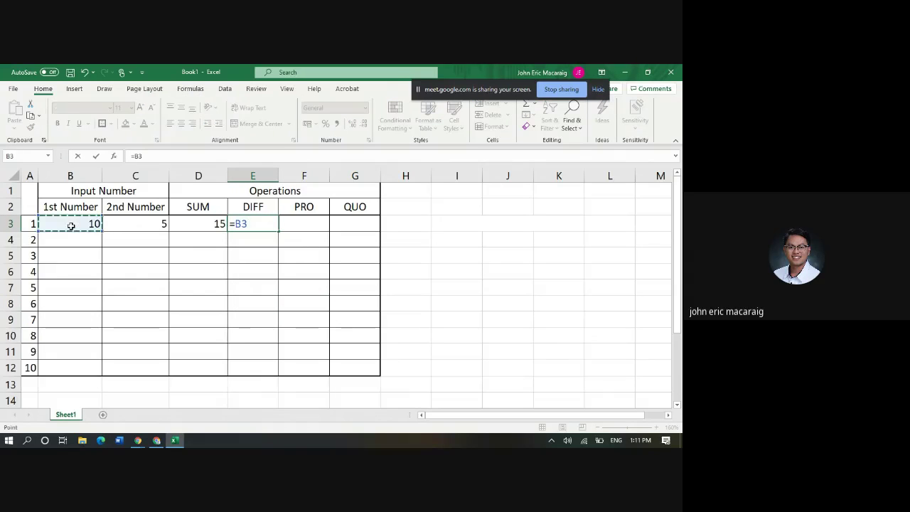
type("-")
left_click(124, 221)
key("Return")
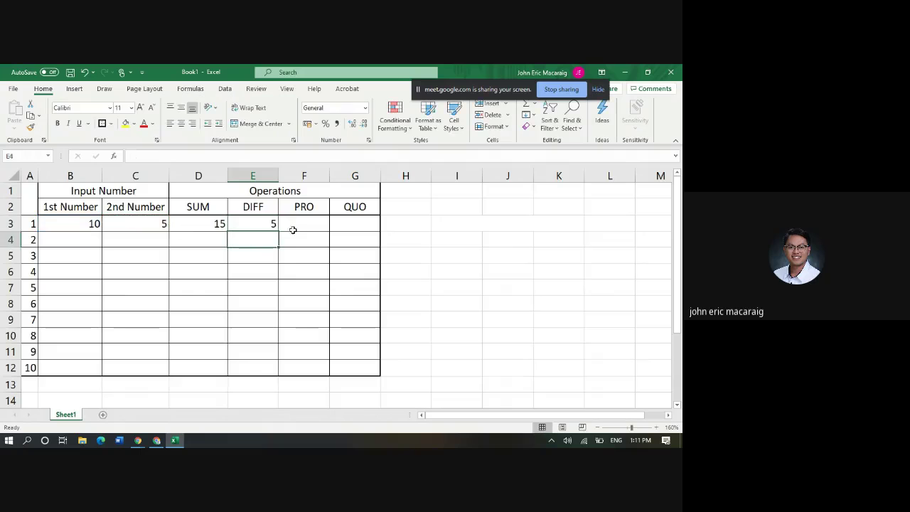
left_click(319, 220)
Enter =PRODUCT(B3,C3) in F3, giving 50
type("=")
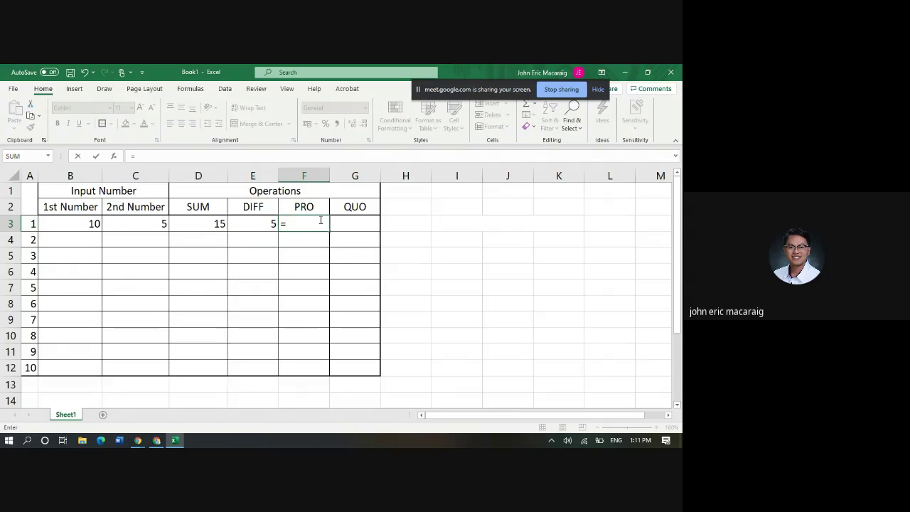
type("pr")
left_click(314, 271)
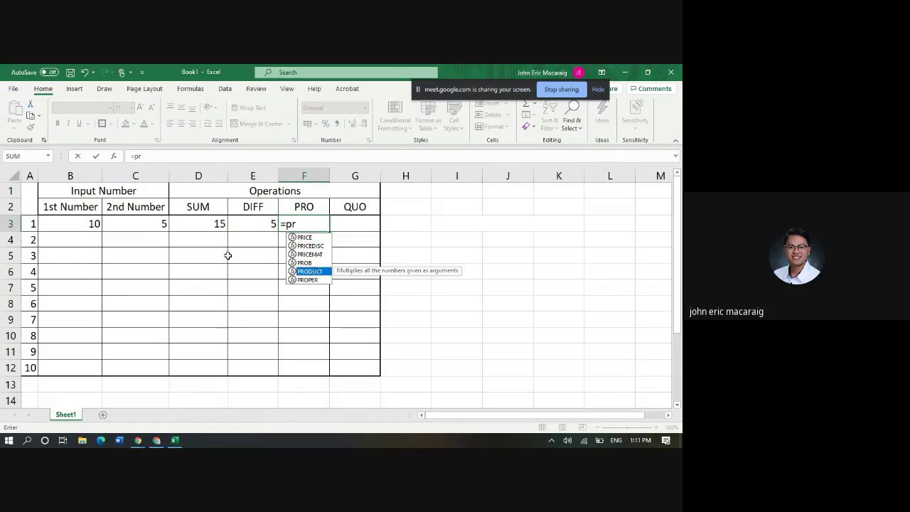
double_click(314, 272)
left_click(96, 219)
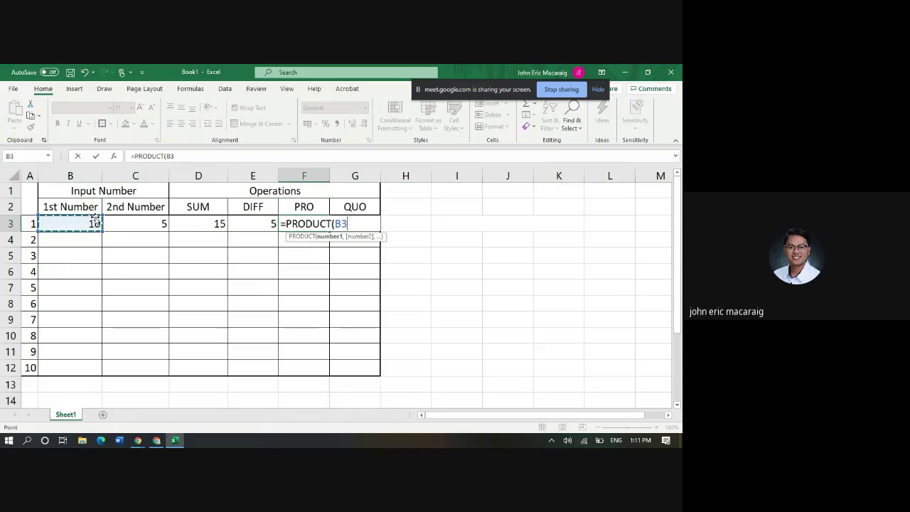
type(",")
left_click(163, 223)
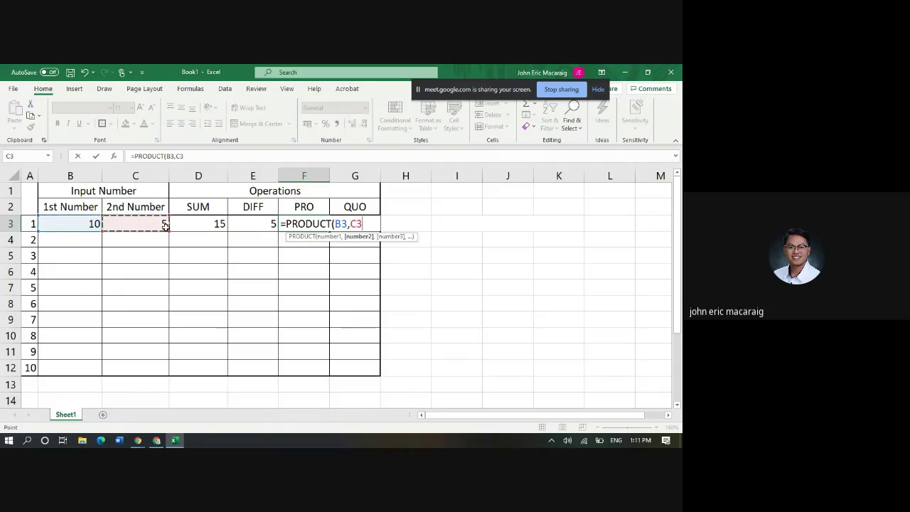
key("Return")
Enter =QUOTIENT(B3,C3) in G3, giving 2
left_click(342, 224)
type("=")
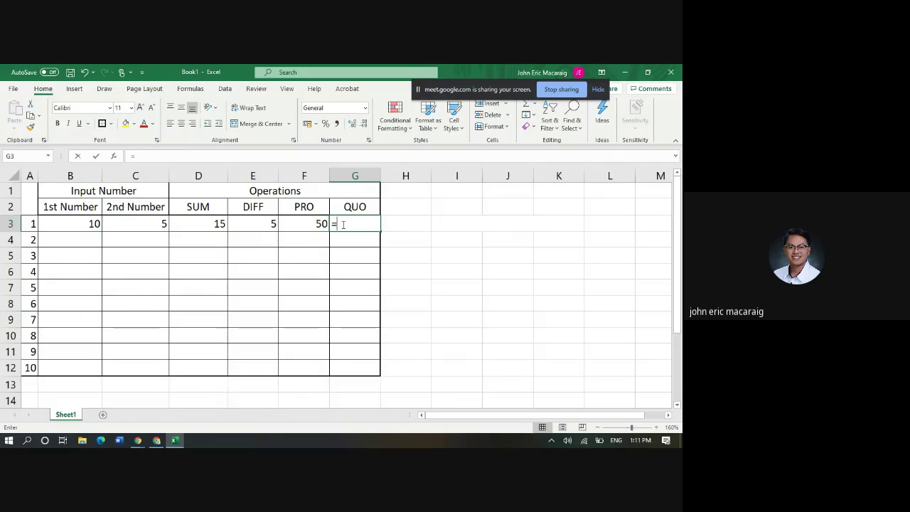
type("quo")
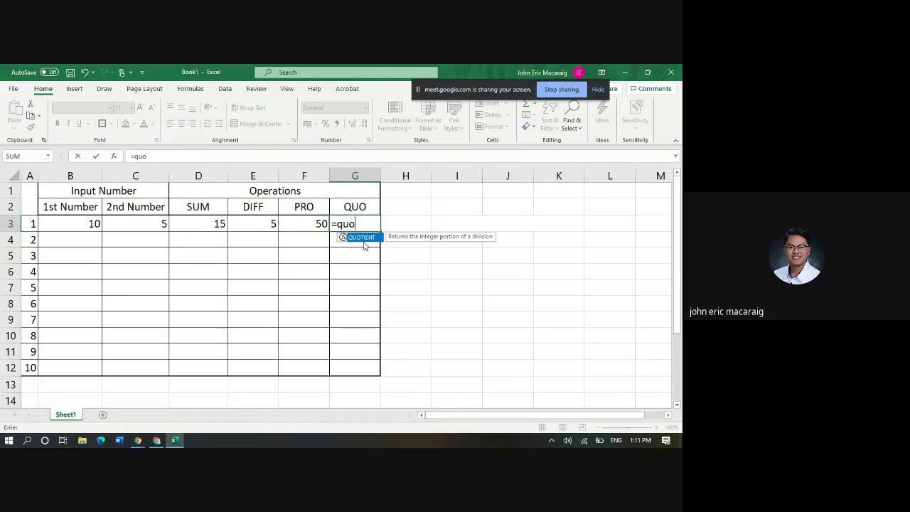
double_click(363, 240)
left_click(100, 224)
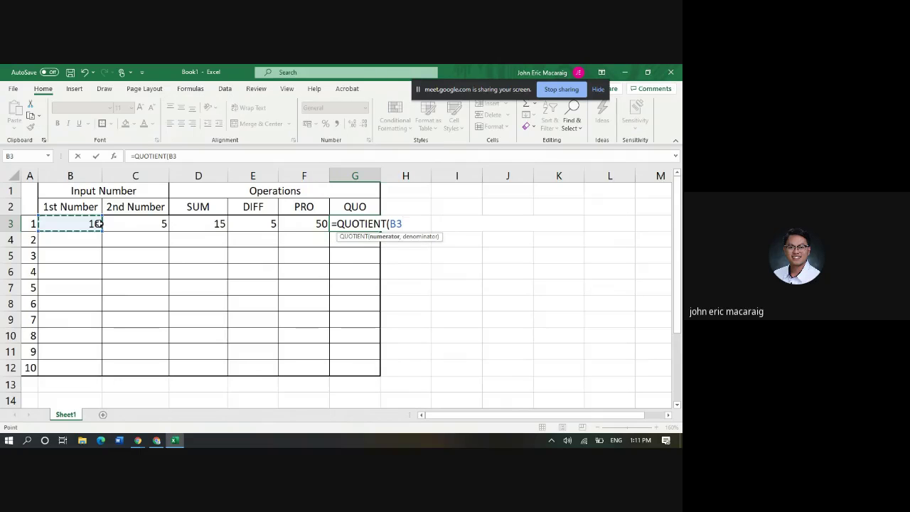
type(".")
key("BackSpace")
type(",")
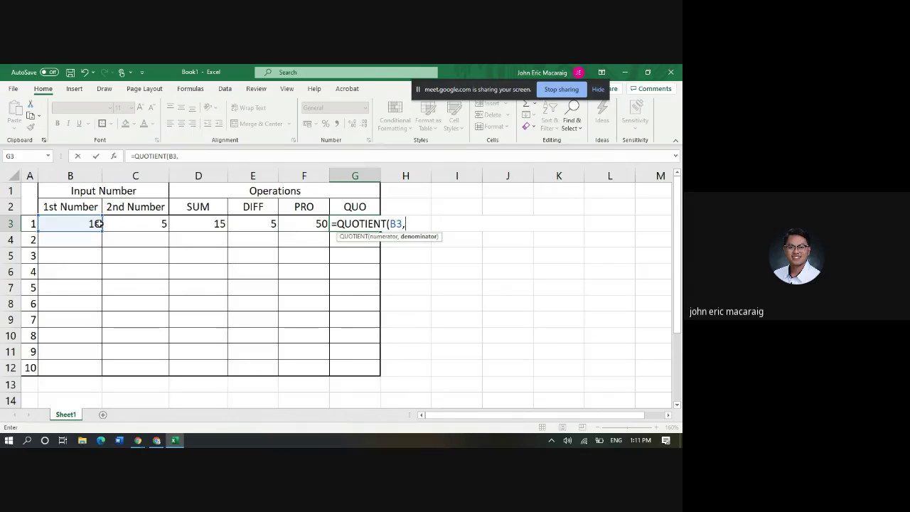
left_click(133, 227)
key("Return")
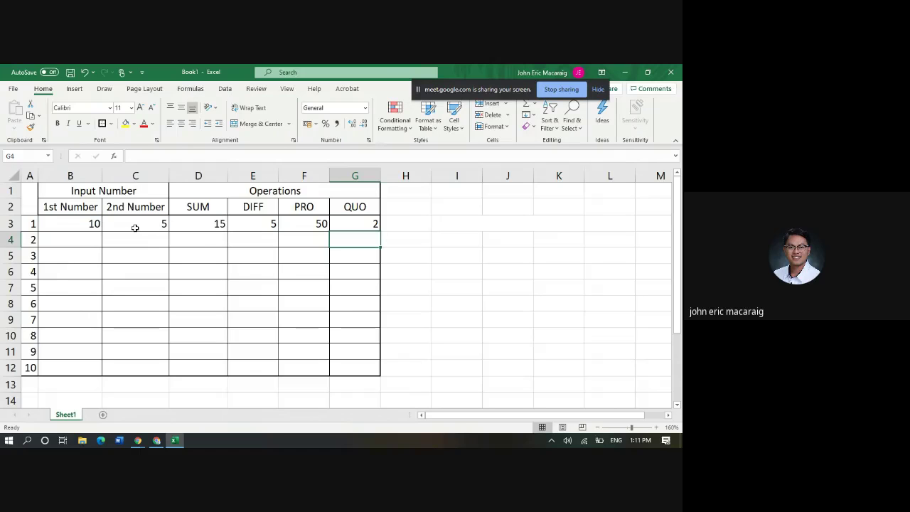
left_click(214, 223)
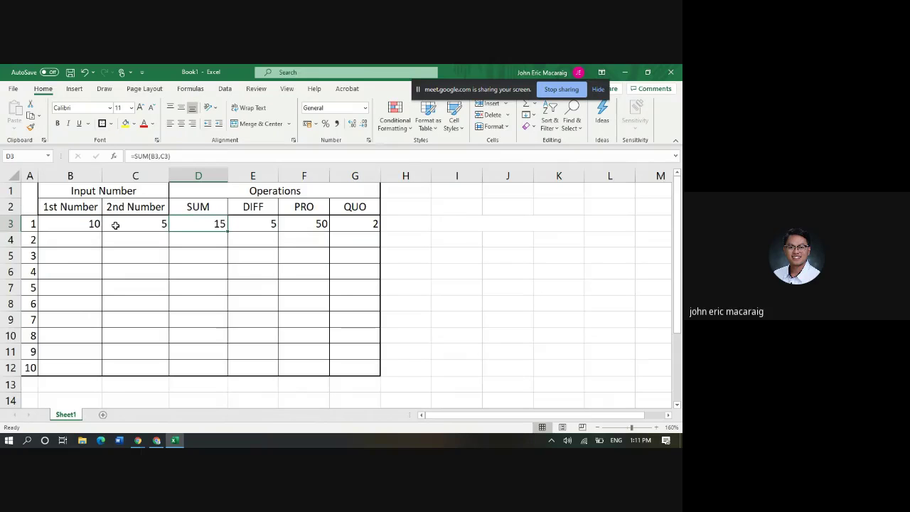
Enter 41, 54, 5654, 2042, 4, 10, 24245, 52401, 545 into B4:B12
left_click(85, 233)
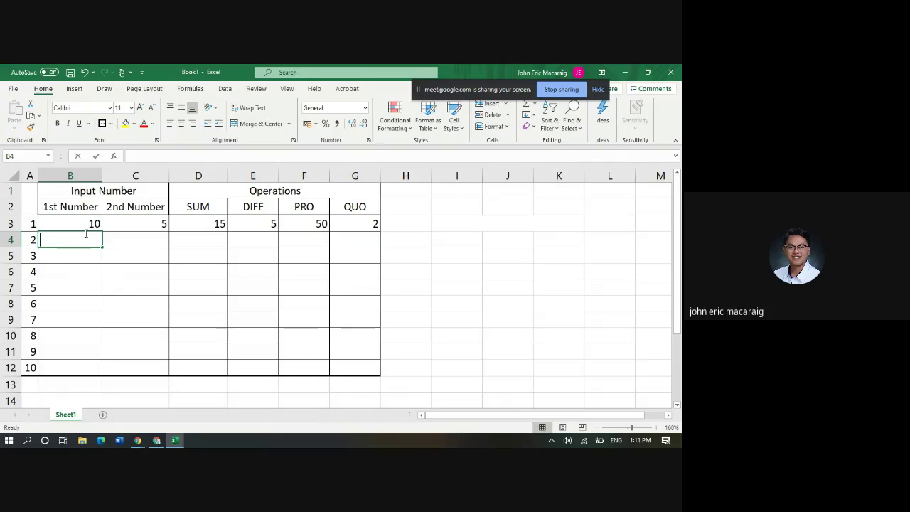
type("41 54 5654 ")
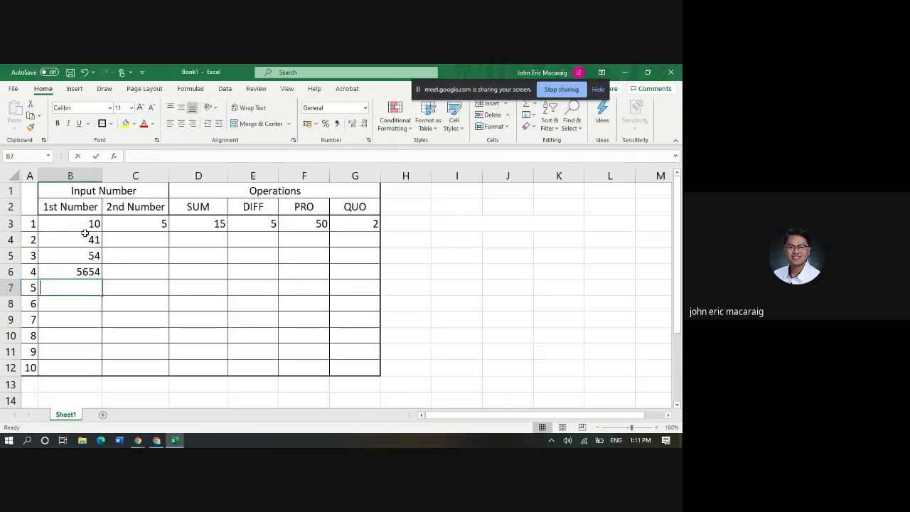
type("2042")
key("Return")
type("4")
key("Return")
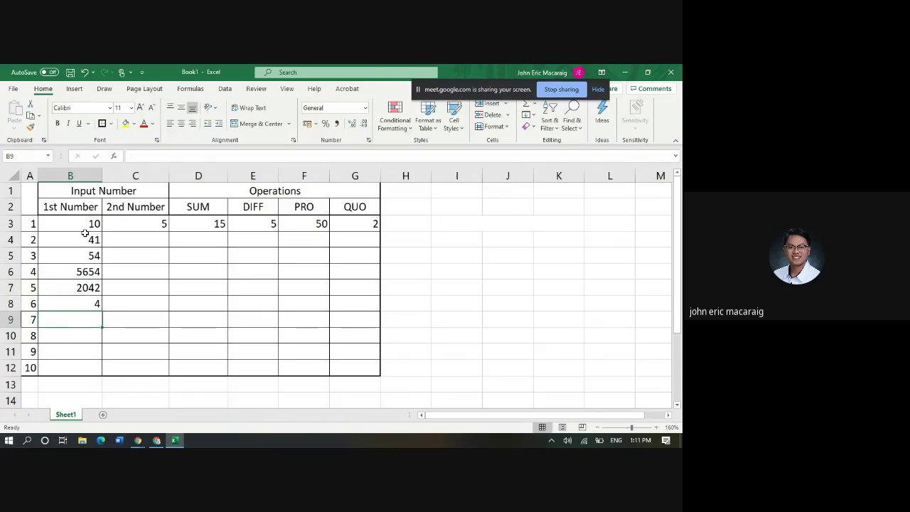
type("010")
key("Return")
type("24245 524")
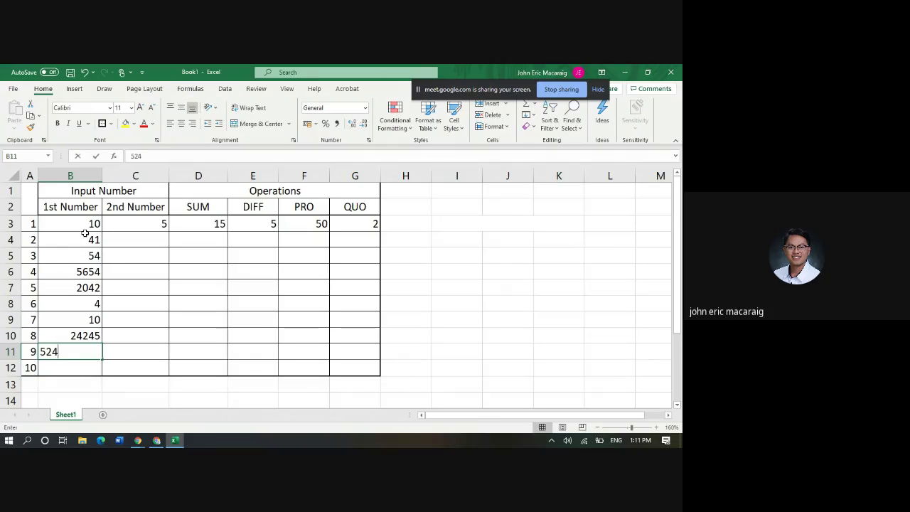
type("01 545")
key("Return")
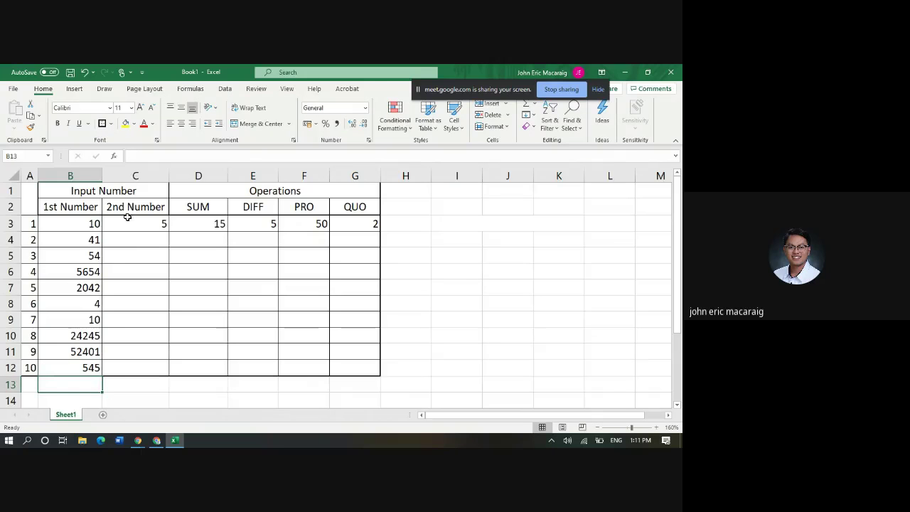
Enter 2402, 45242, 24, 4, 0, 52, 424, 4, 5 into C4:C12
left_click(138, 241)
type("2402")
key("Return")
type("4524")
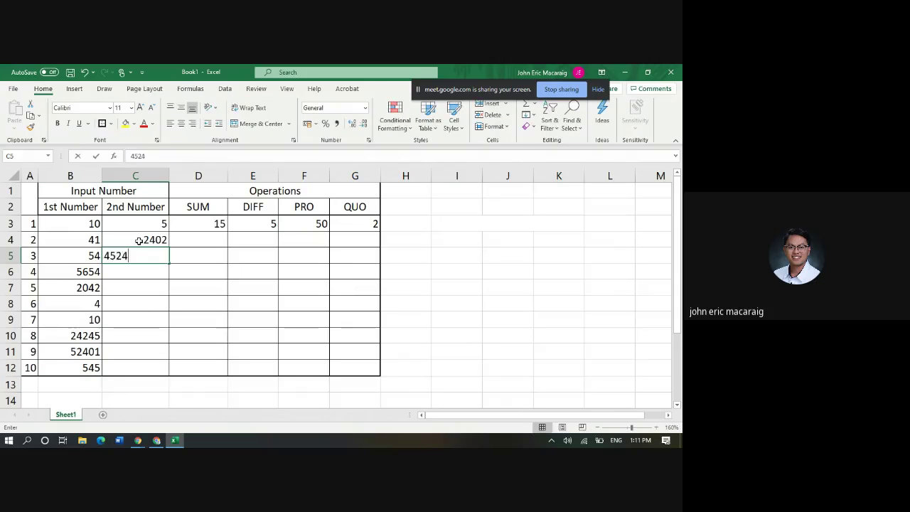
type("2")
key("Return")
type("24 4 0 52")
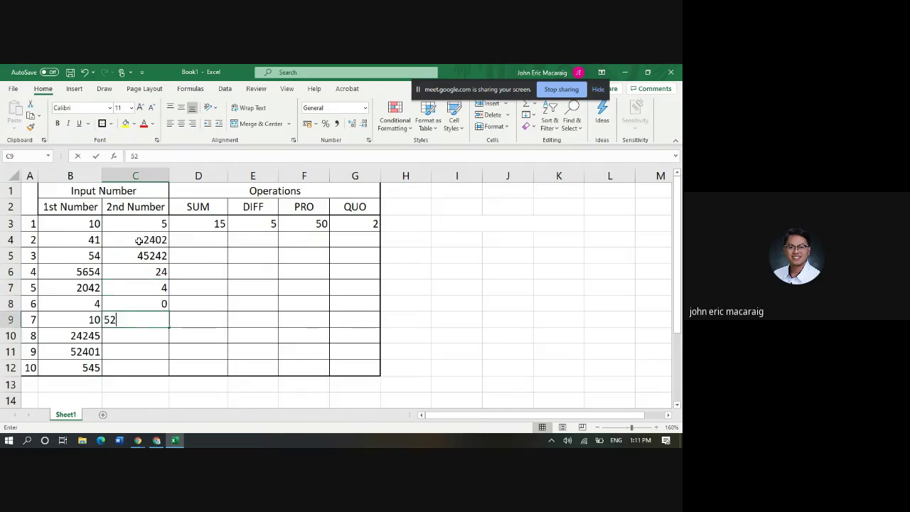
type(" 424 4 5")
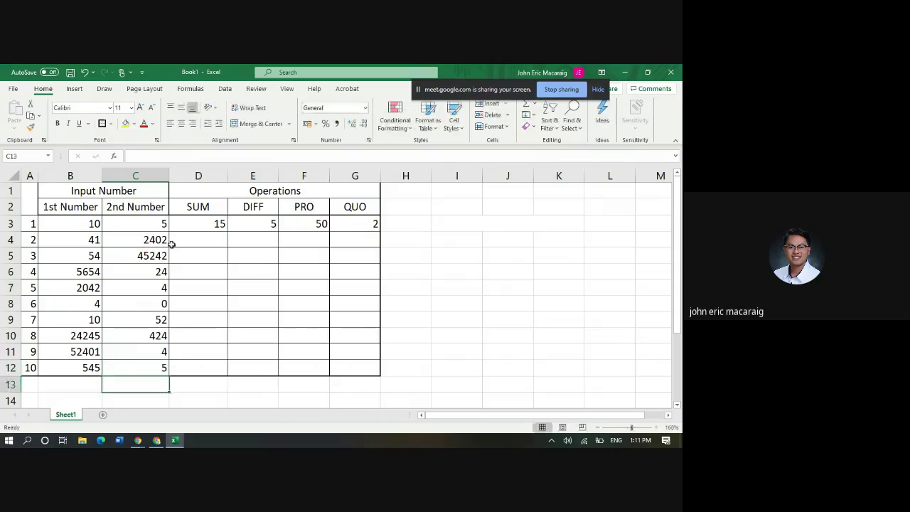
left_click(213, 247)
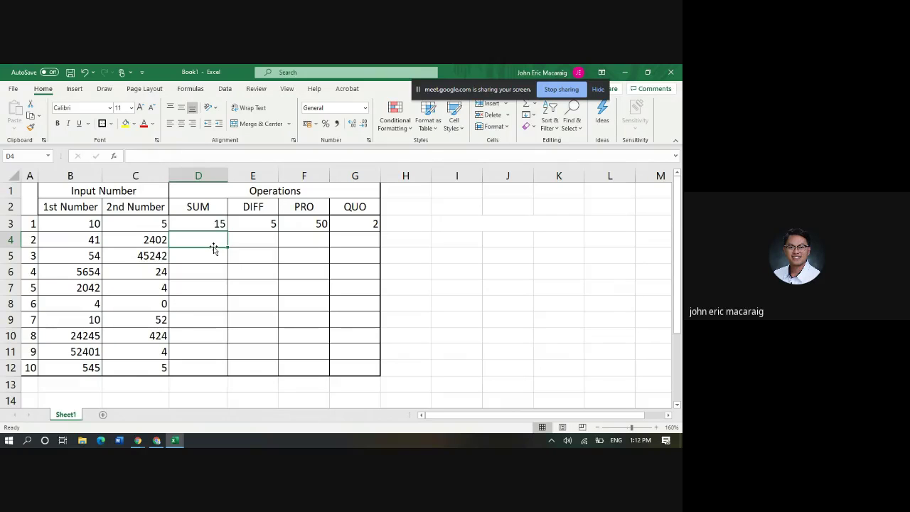
Fill the SUM, DIFF, PRO and QUO formulas from row 3 down to row 12
left_click(219, 223)
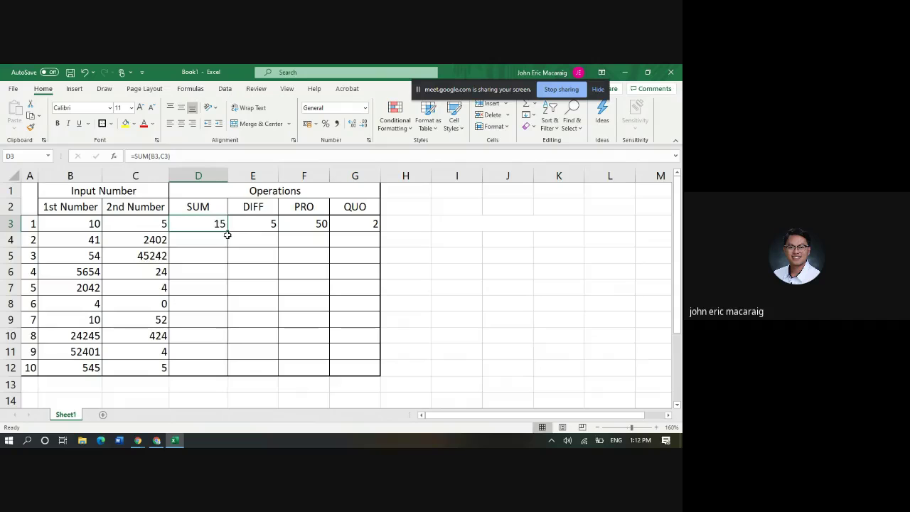
left_click_drag(228, 230, 230, 377)
left_click(269, 225)
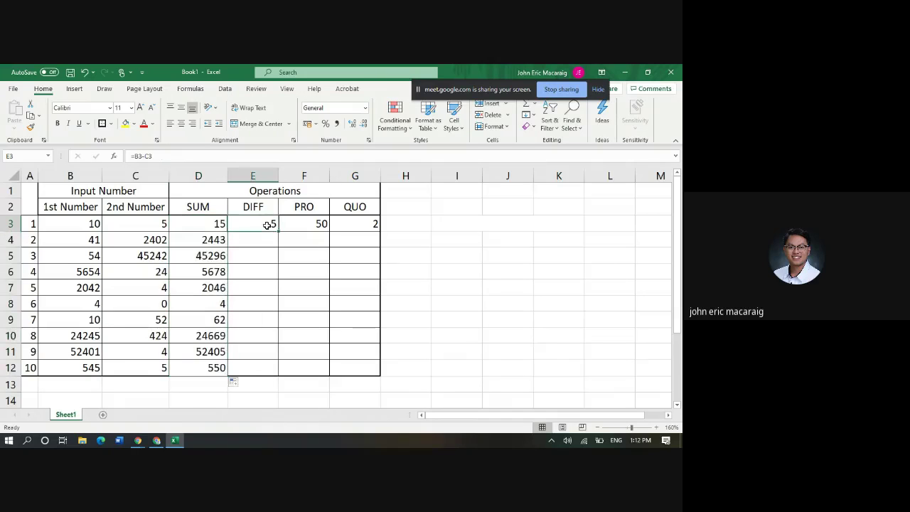
left_click_drag(278, 231, 278, 375)
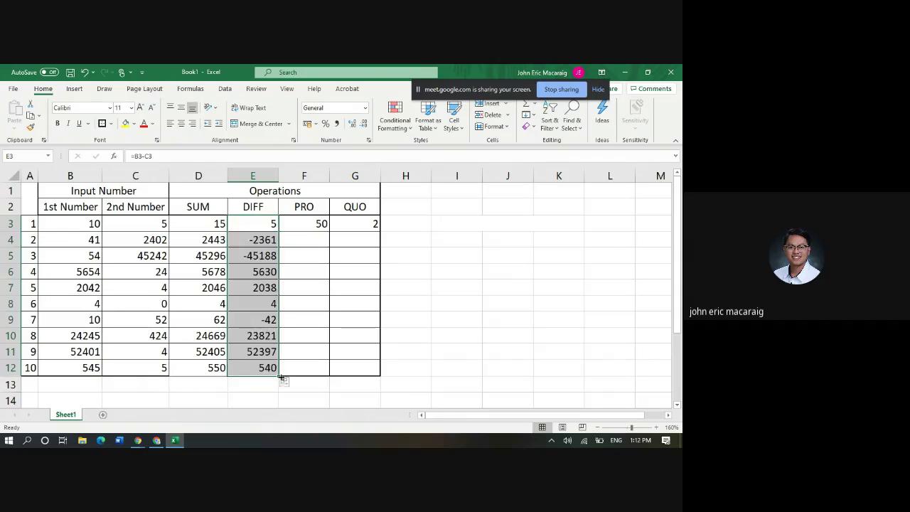
left_click(309, 224)
left_click_drag(329, 231, 331, 377)
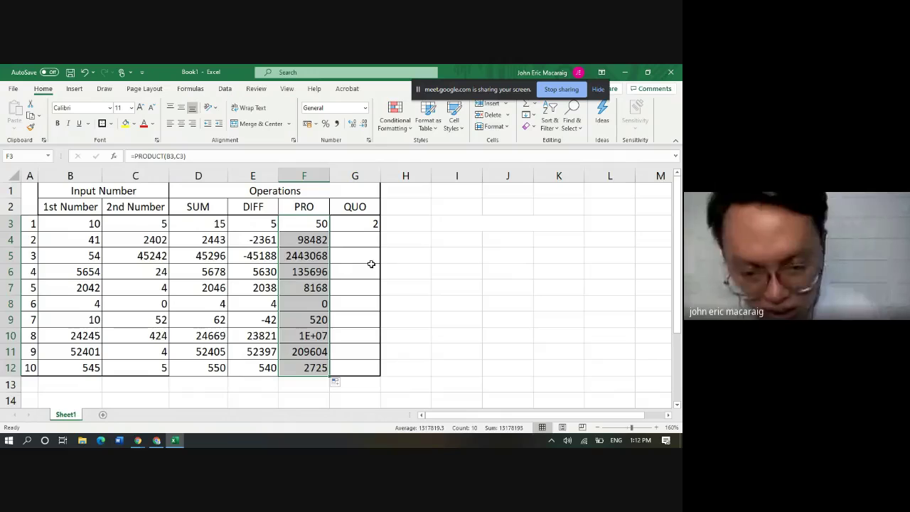
left_click(360, 222)
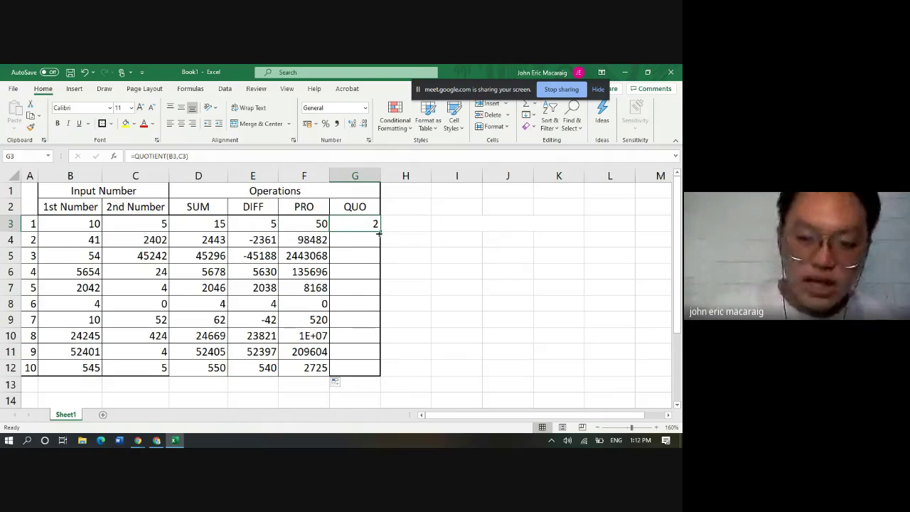
left_click_drag(380, 231, 382, 245)
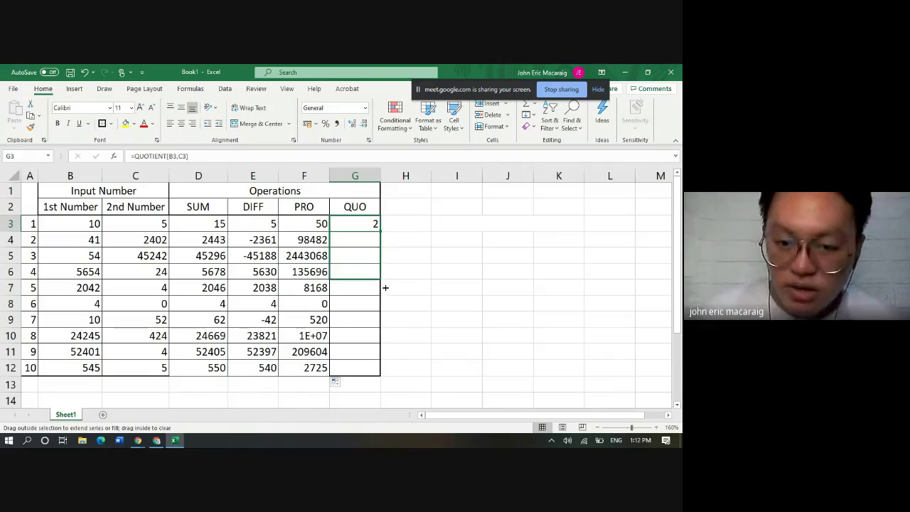
left_click_drag(382, 245, 398, 372)
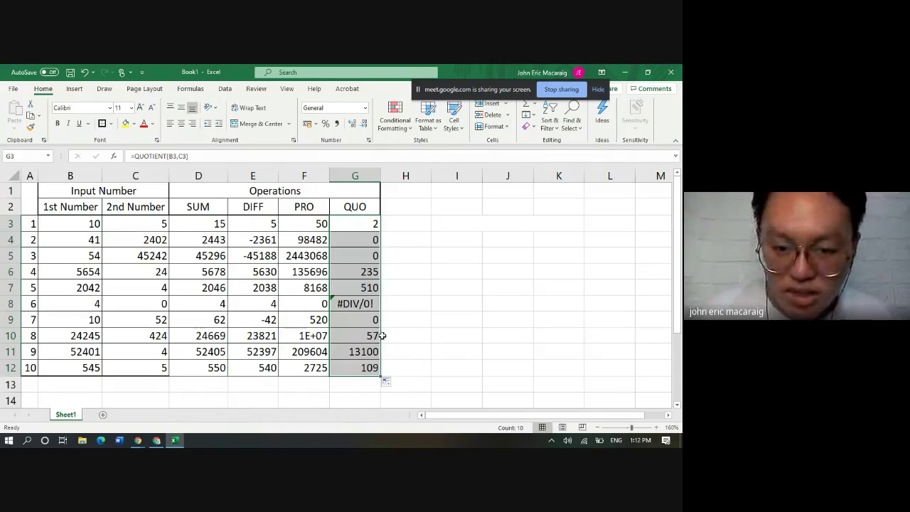
left_click(437, 306)
Replace the zero divisor in row 8 with 2 to clear #DIV/0!
left_click(356, 304)
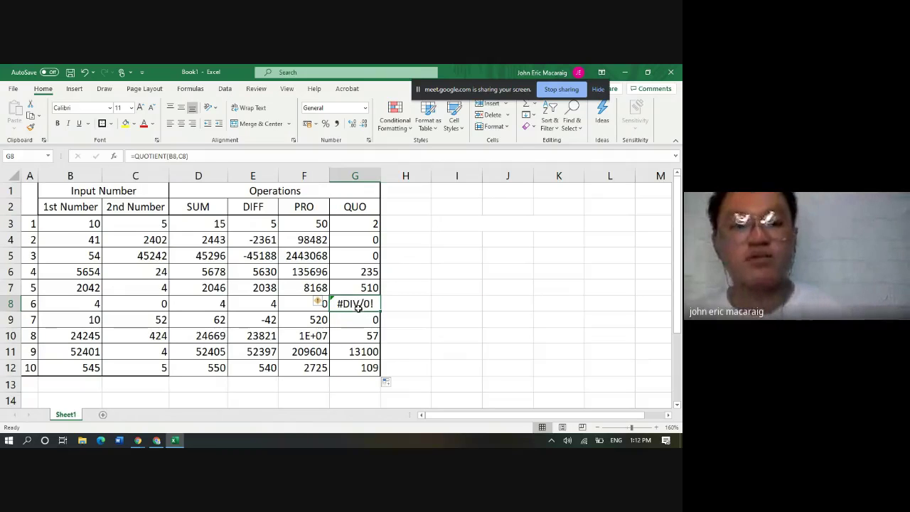
left_click(151, 301)
type("2")
key("Return")
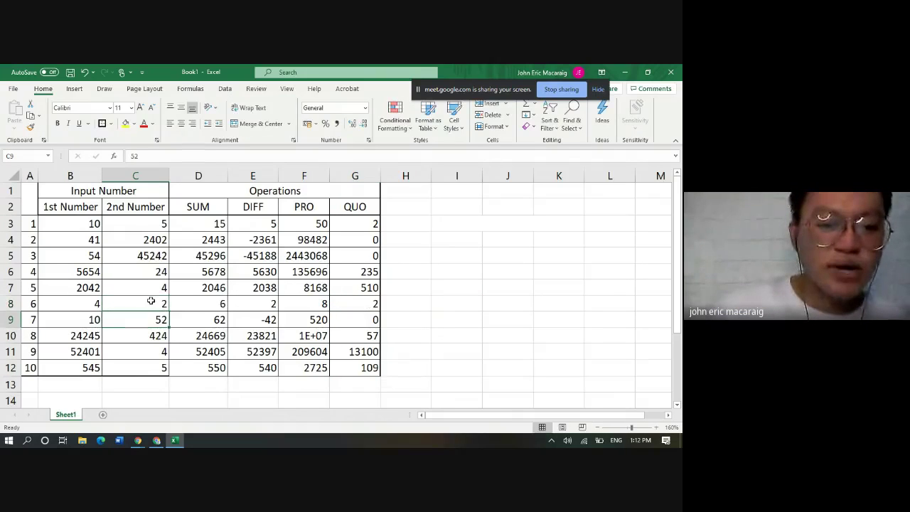
Set both numbers in row 10 to 5
left_click(139, 342)
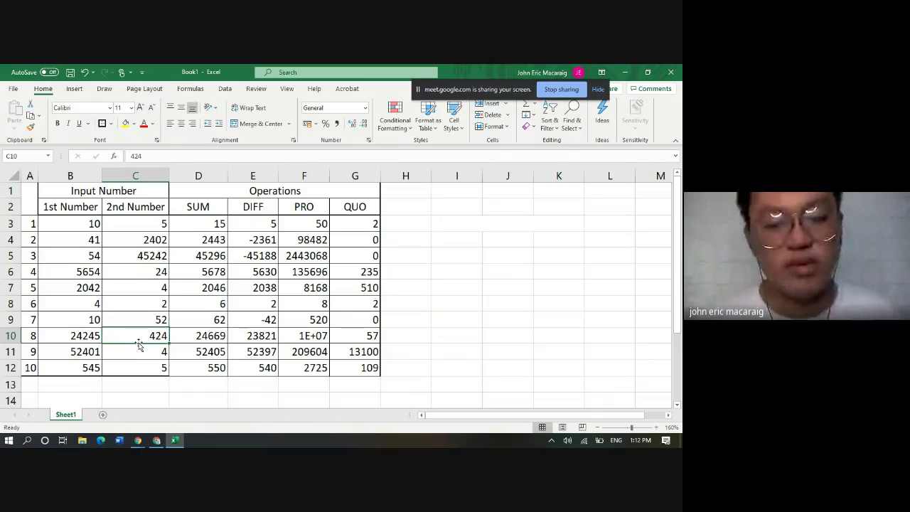
left_click(82, 336)
type("5")
left_click(94, 320)
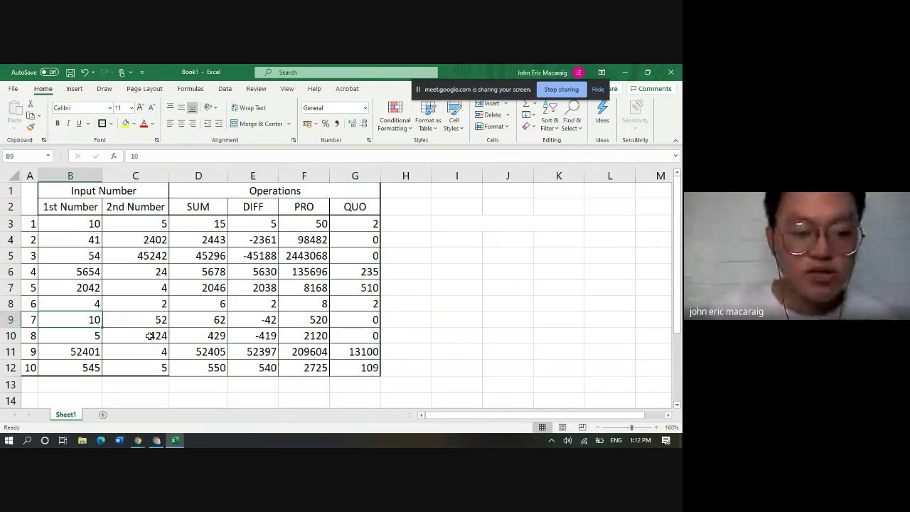
left_click(149, 335)
type("5")
key("Return")
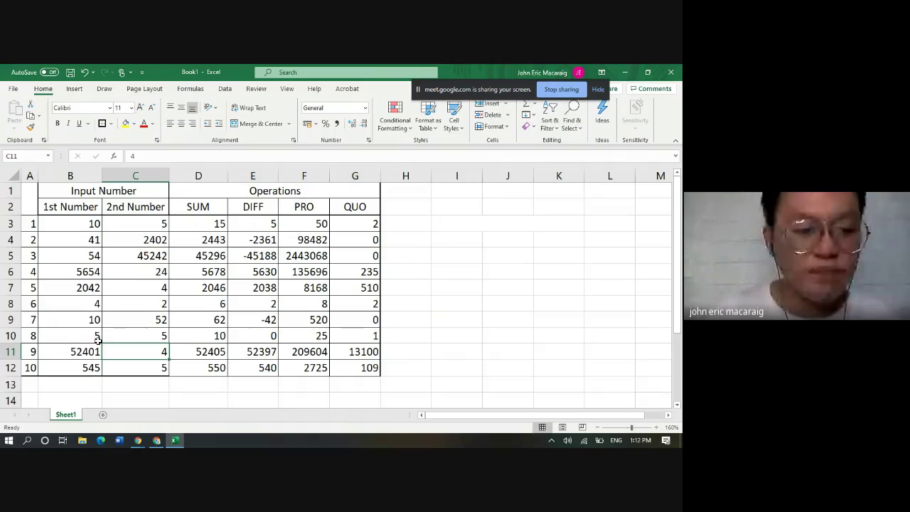
Change the 2nd Numbers to 2 in C9, 45 in C5 and 2 in C4
left_click(141, 317)
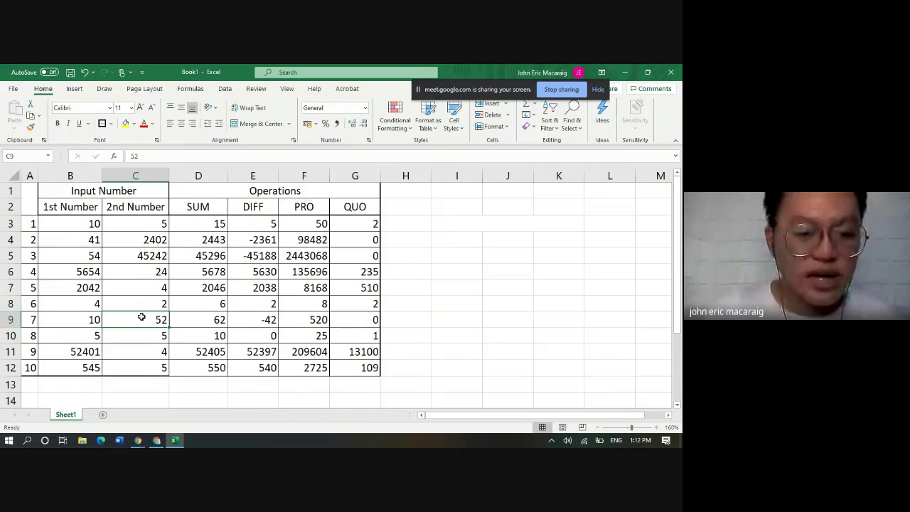
type("2")
left_click(137, 256)
type("45")
key("Return")
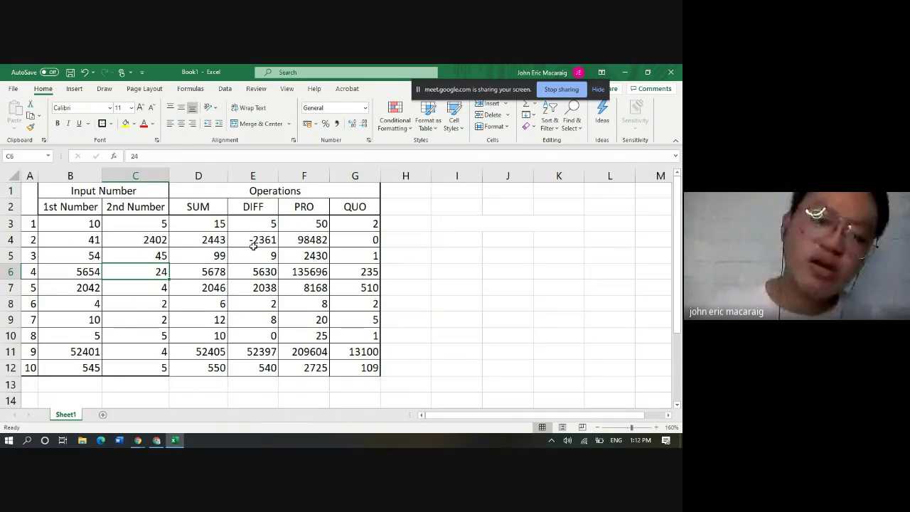
left_click(252, 240)
left_click(159, 239)
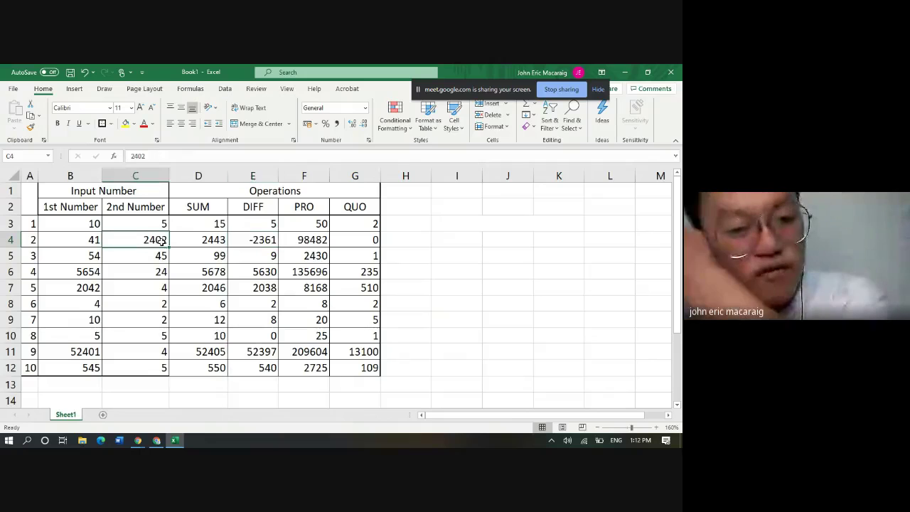
type("2")
key("Return")
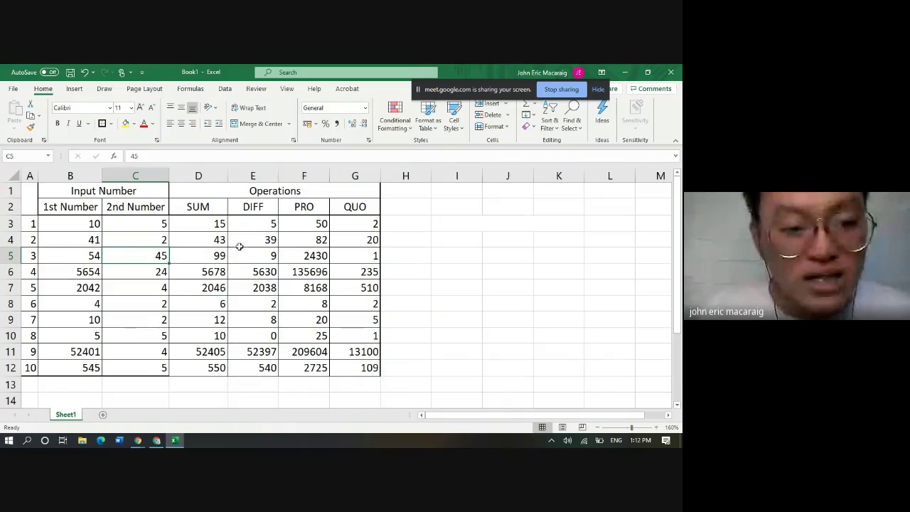
Review the row 4 DIFF formula and leave it unchanged
left_click(240, 246)
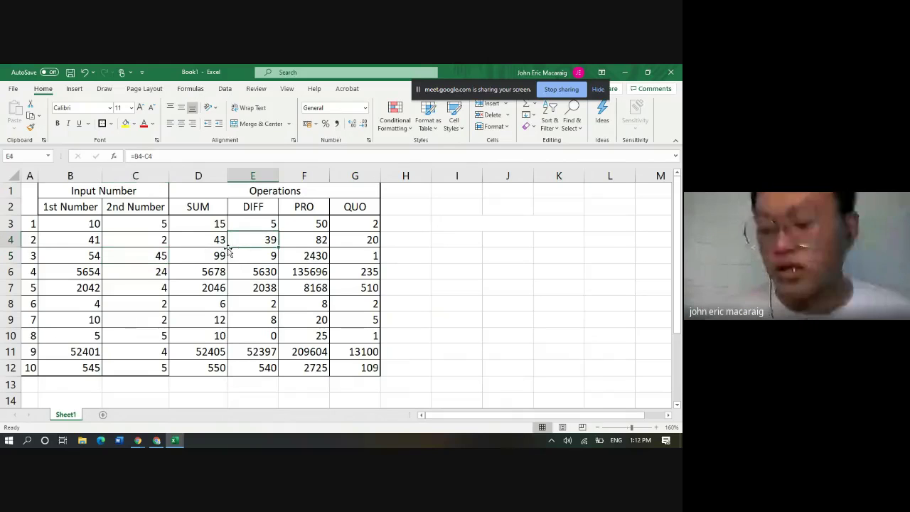
left_click(133, 155)
left_click_drag(168, 157, 135, 157)
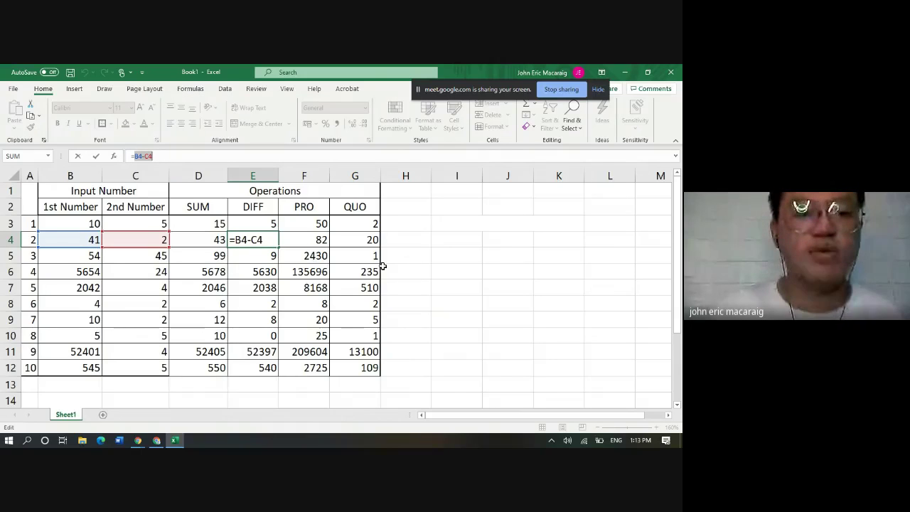
key("Return")
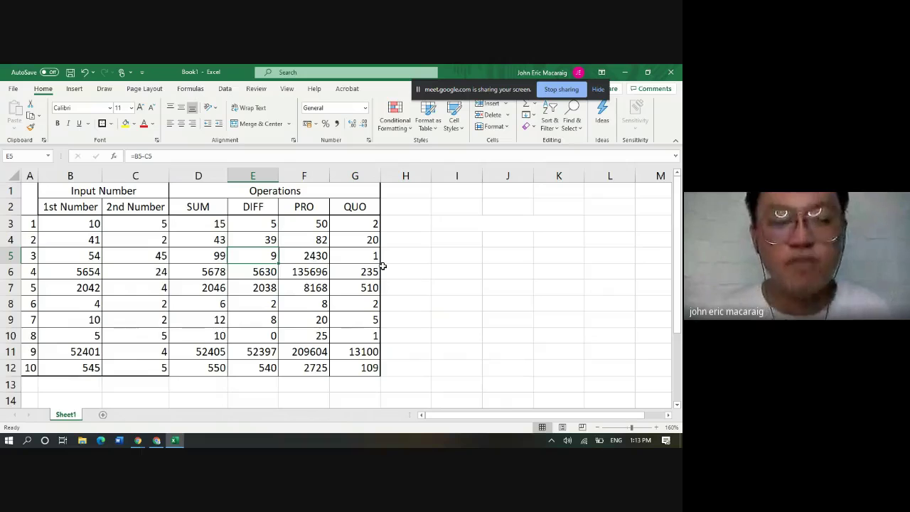
Insert a column before 2nd Number, enter 5, then undo the entry
left_click(135, 175)
right_click(146, 176)
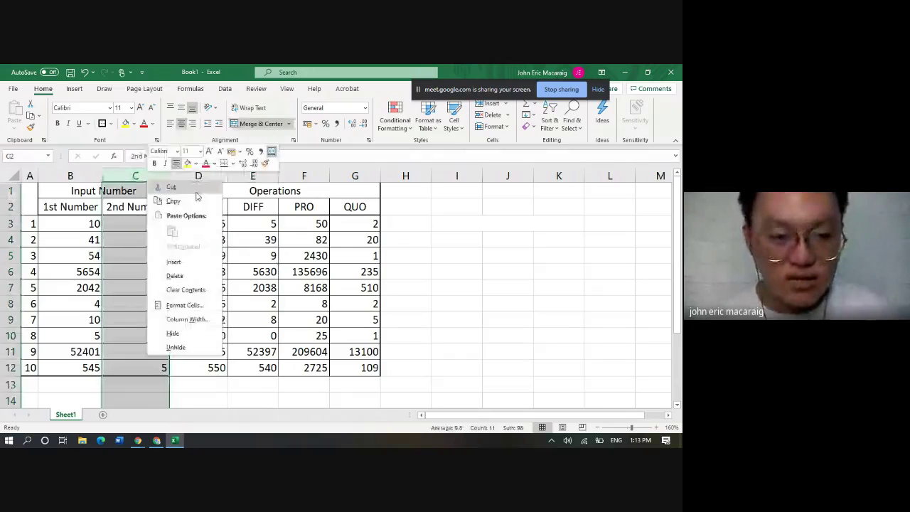
left_click(174, 261)
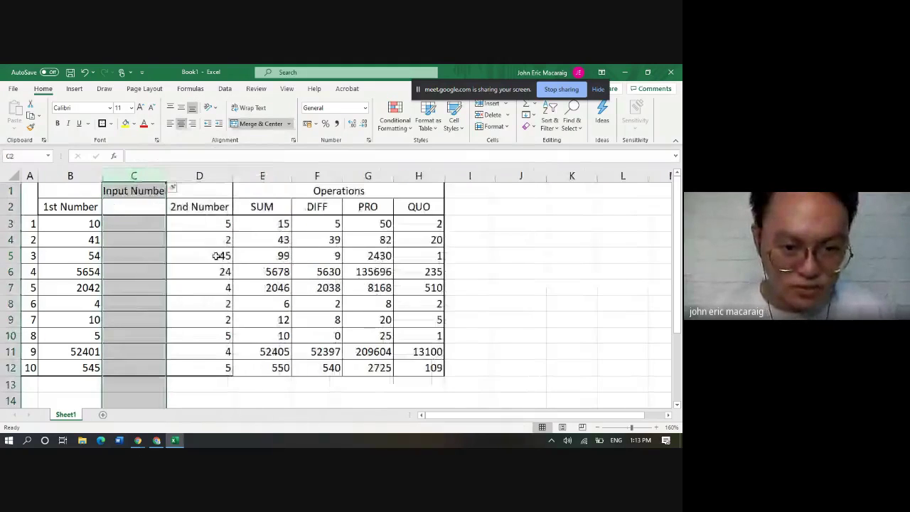
left_click(262, 223)
left_click(131, 224)
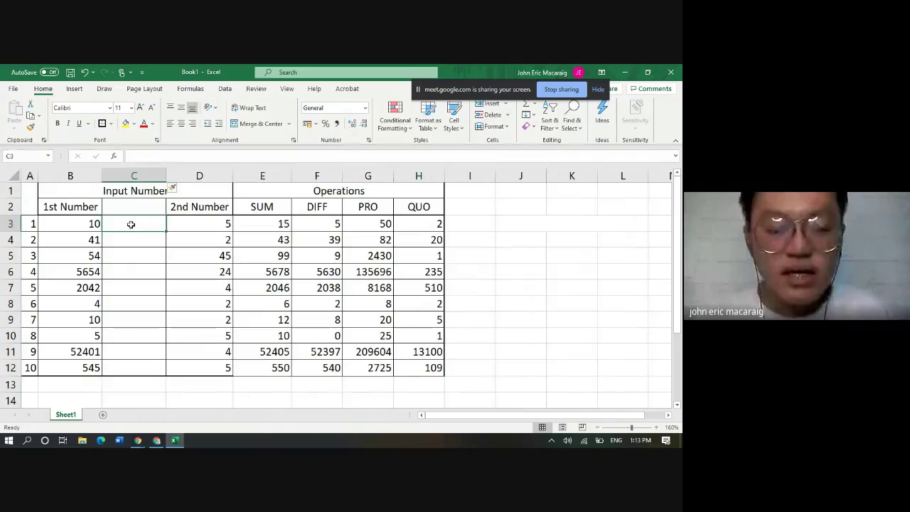
type("5")
key("Return")
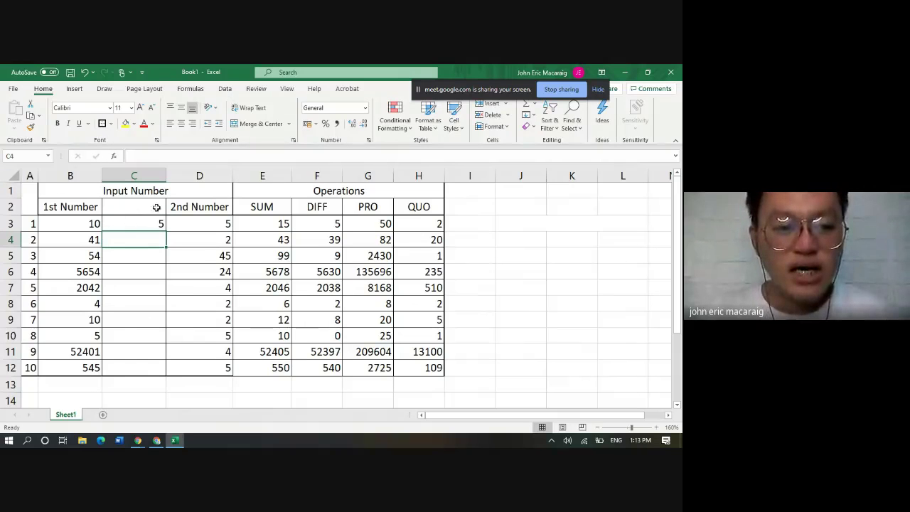
left_click(178, 207)
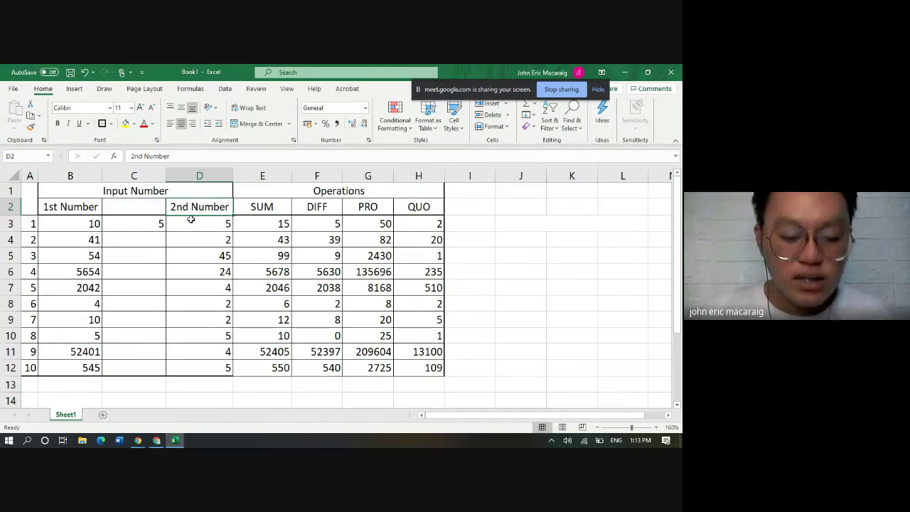
key("ctrl+z")
key("ctrl+z")
Insert a new column before SUM and head it '3rd Number'
right_click(188, 171)
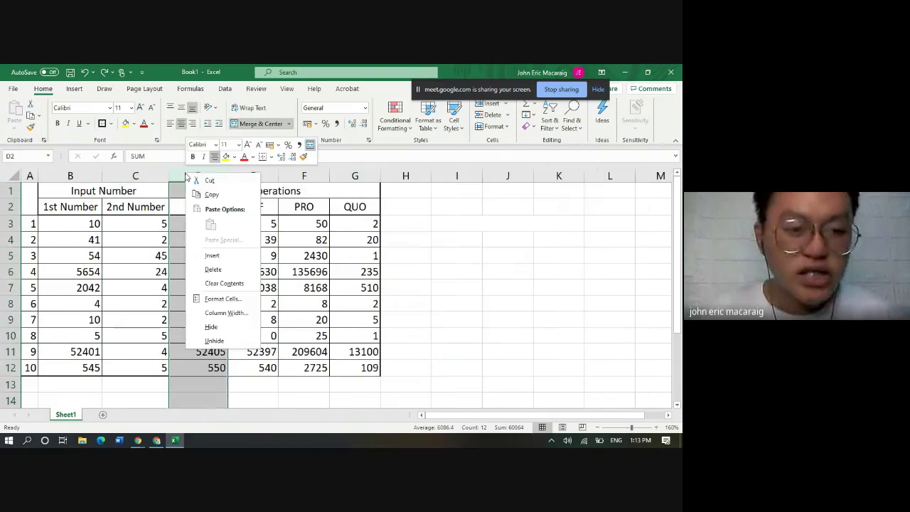
key("Escape")
key("ctrl+shift+plus")
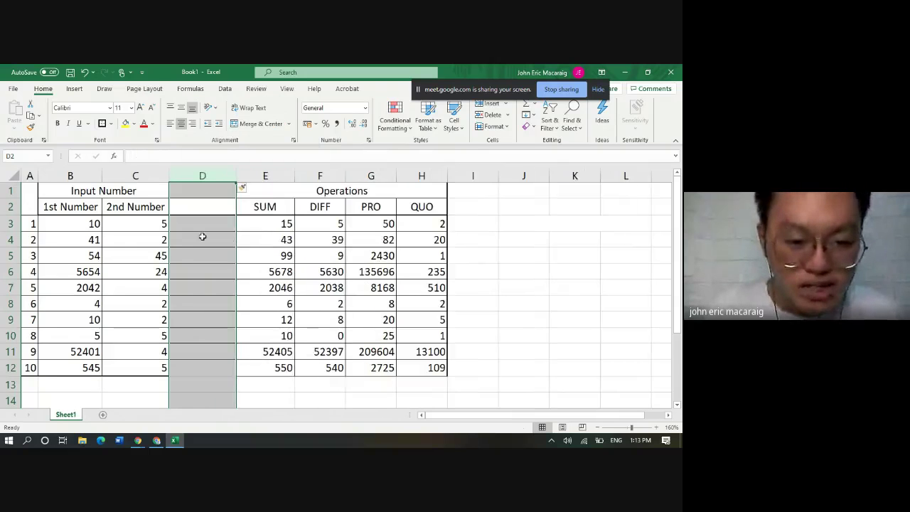
left_click(203, 206)
type("3rdc")
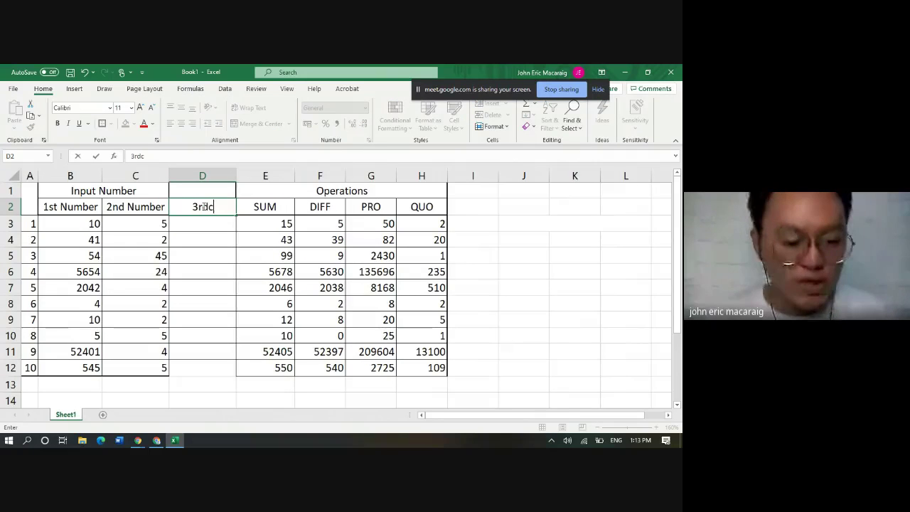
key("BackSpace")
type(" N")
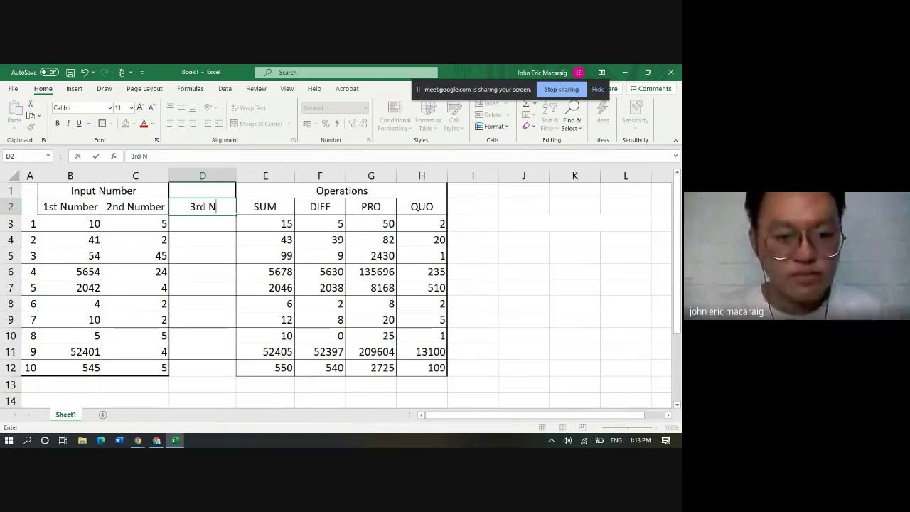
type("umber")
key("Return")
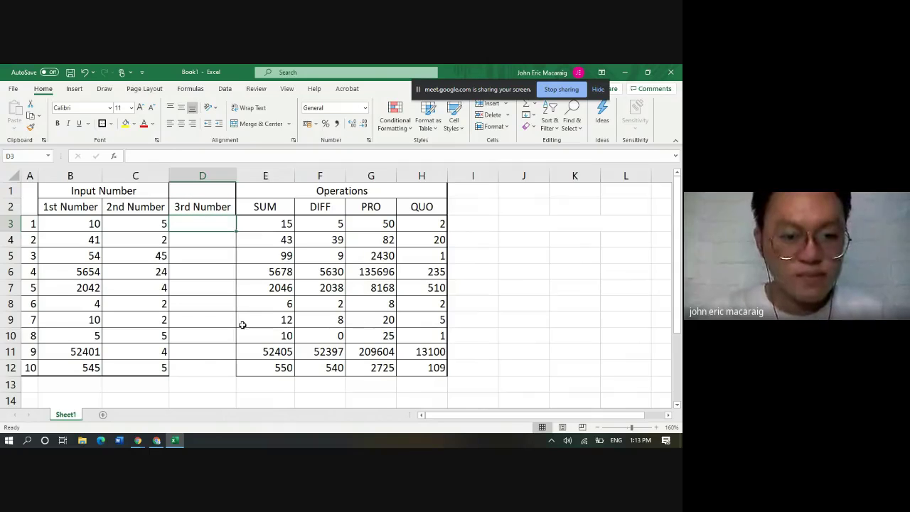
key("Right")
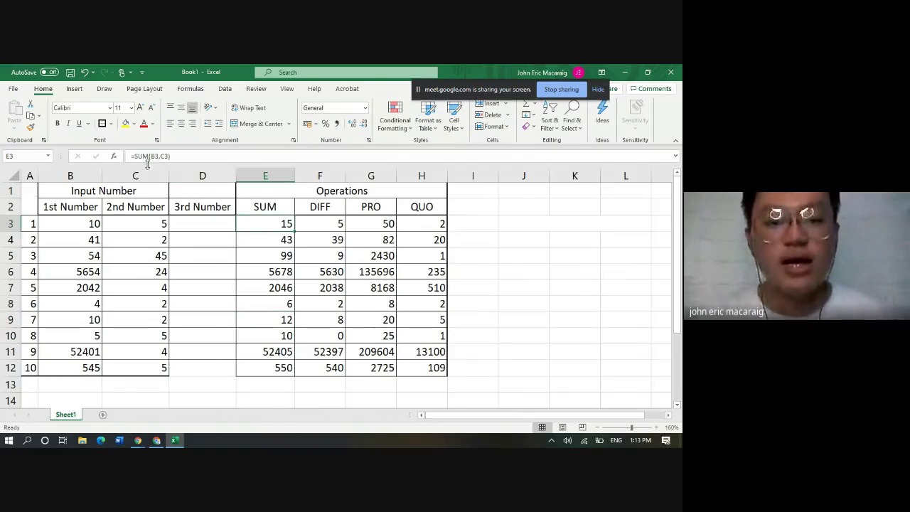
Change E3 to =SUM(B3,C3,D3) and fill it down to E12
left_click(175, 158)
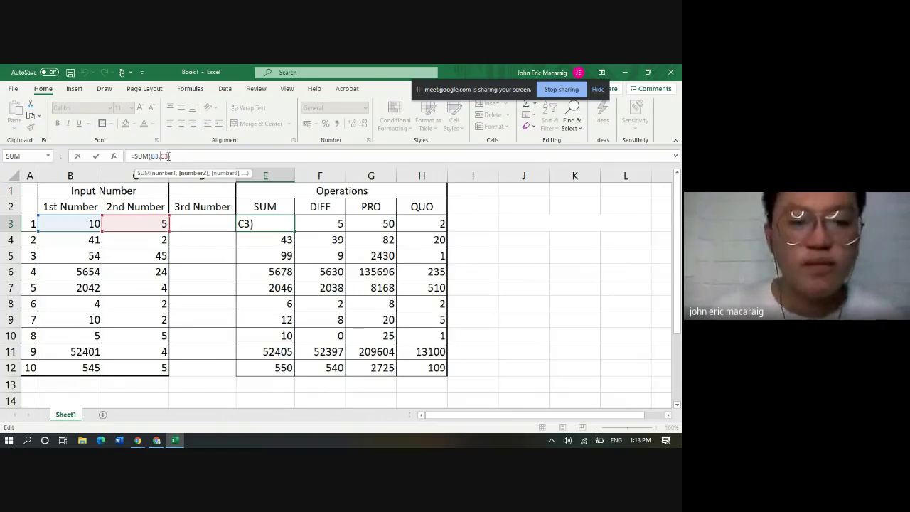
type(",D")
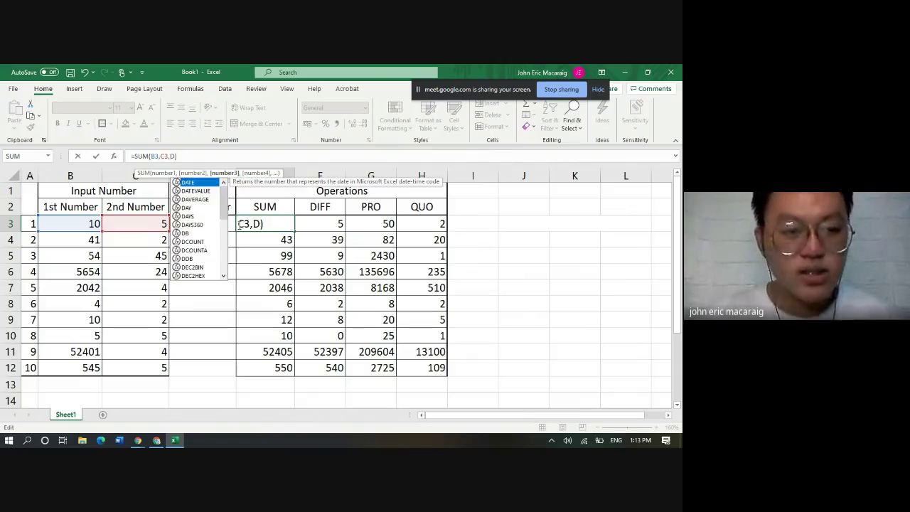
key("Escape")
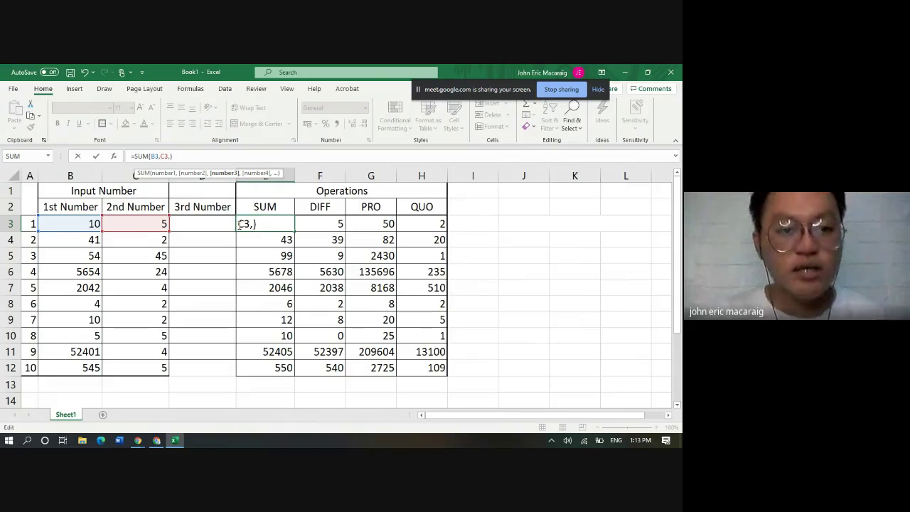
left_click(212, 227)
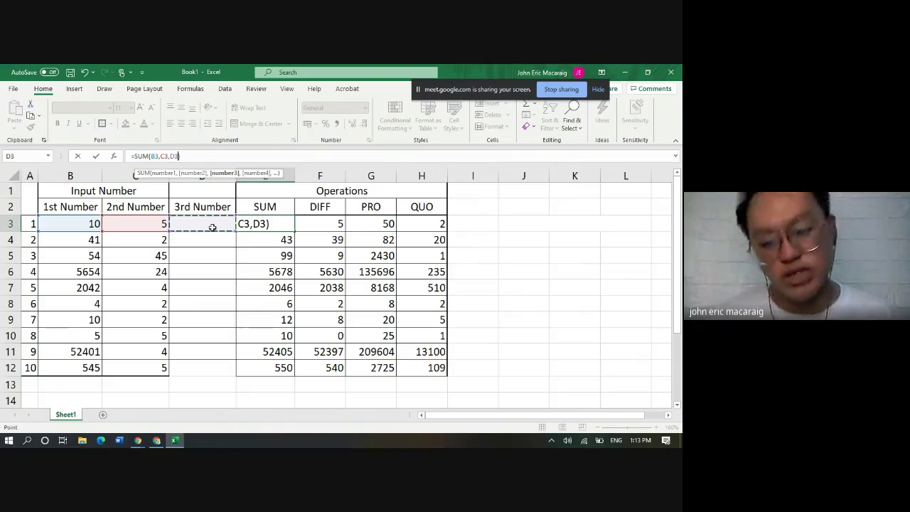
key("Return")
left_click(288, 226)
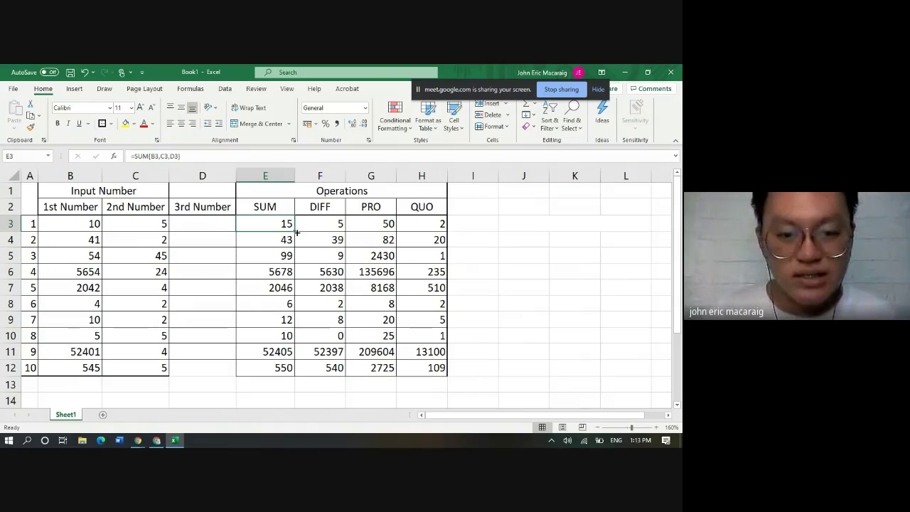
left_click_drag(292, 231, 277, 380)
Rename the D2 header to '3rd Num for sum'
left_click(213, 207)
double_click(229, 206)
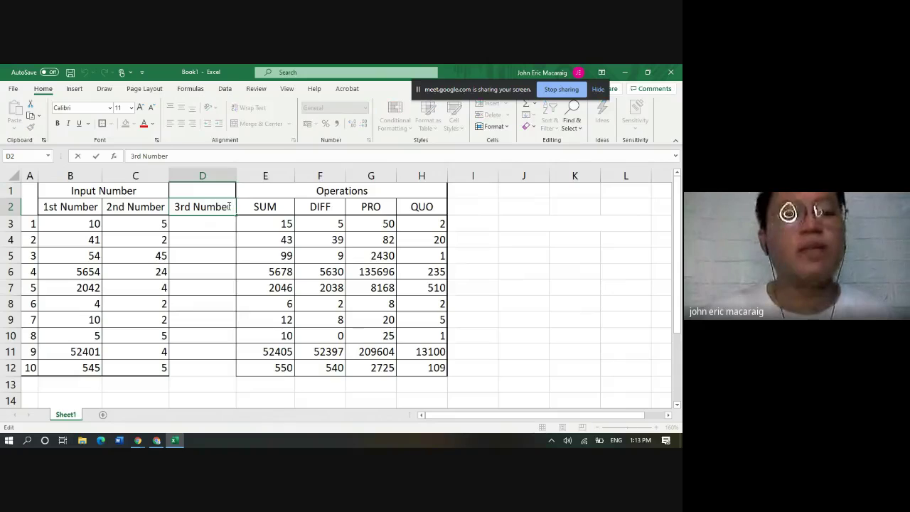
key("BackSpace")
key("BackSpace")
key("BackSpace")
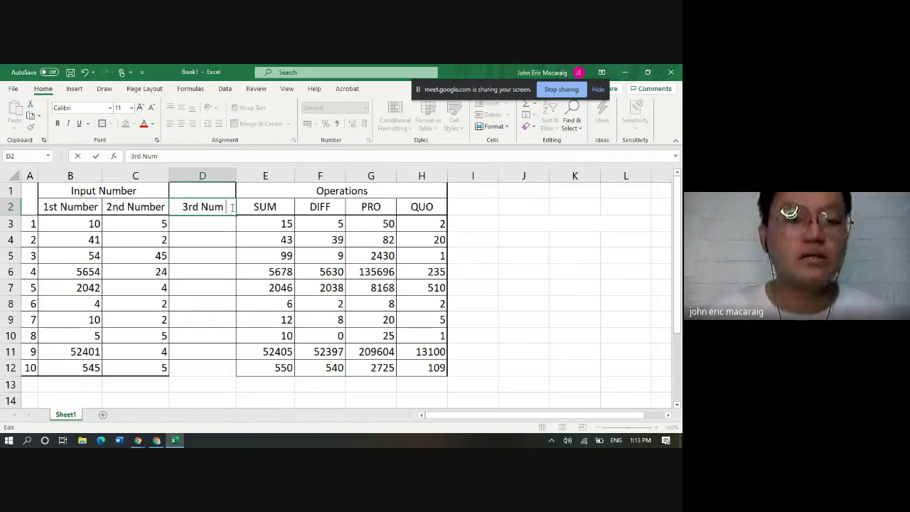
type("for")
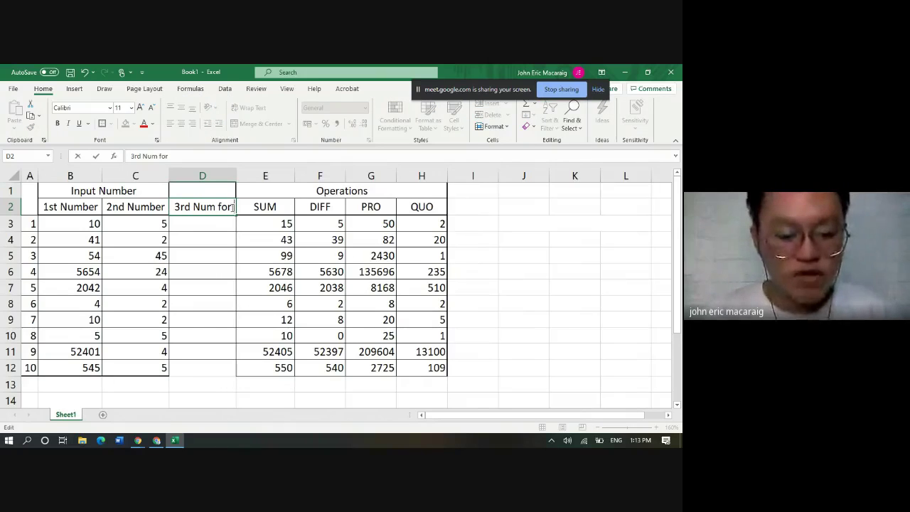
key("Home")
type("sum")
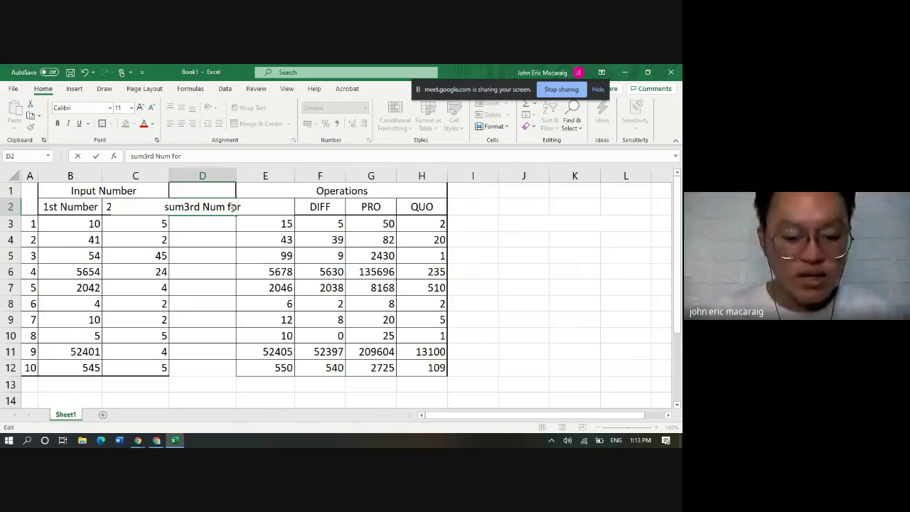
key("BackSpace")
key("BackSpace")
key("BackSpace")
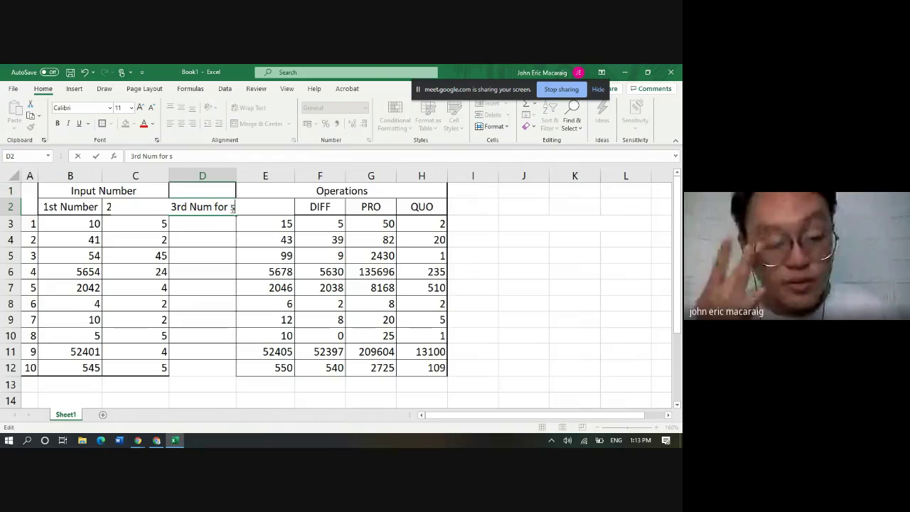
type("su")
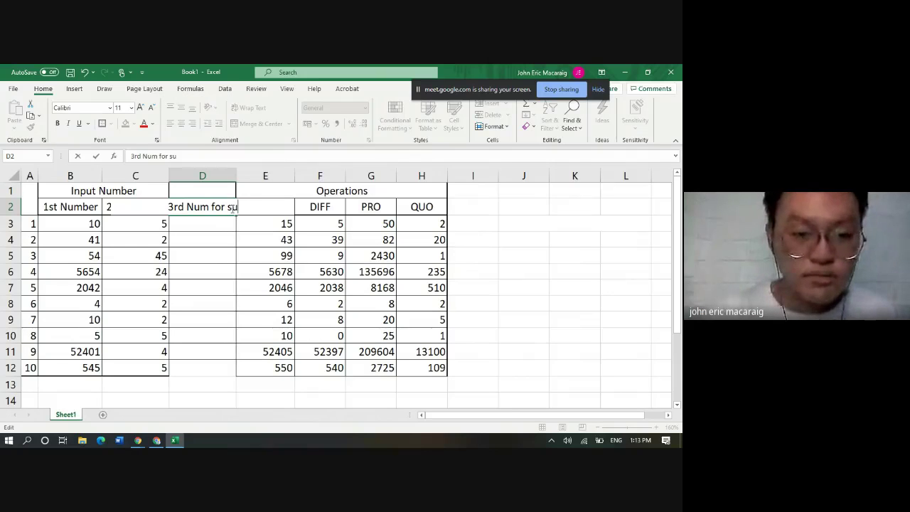
type("m")
key("Return")
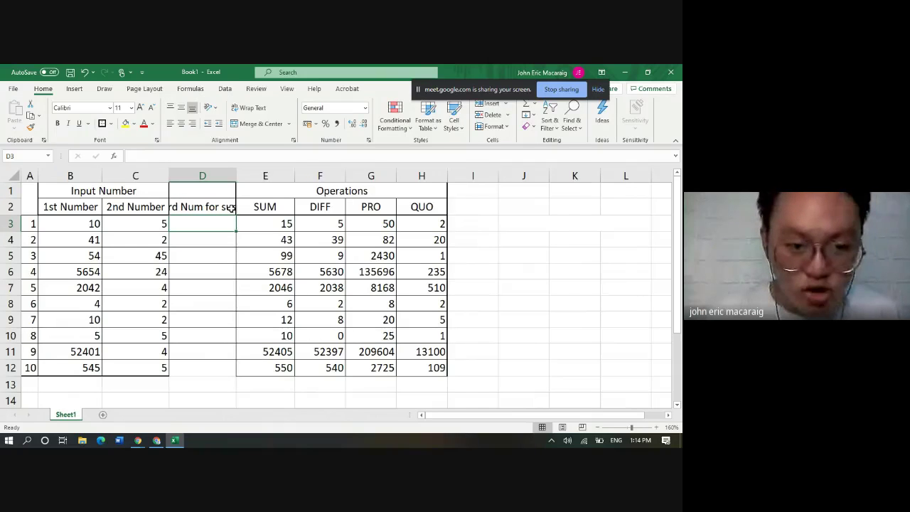
AutoFit column D's width using the Alt+H, O, I shortcut
key("alt+h")
key("o")
key("i")
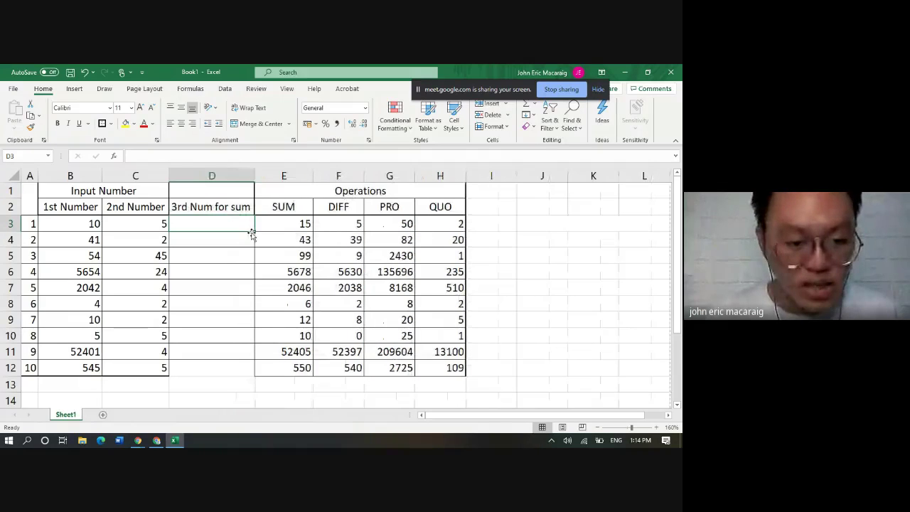
Merge and centre the 'Input Number' title across B1:D1
left_click_drag(440, 368, 61, 143)
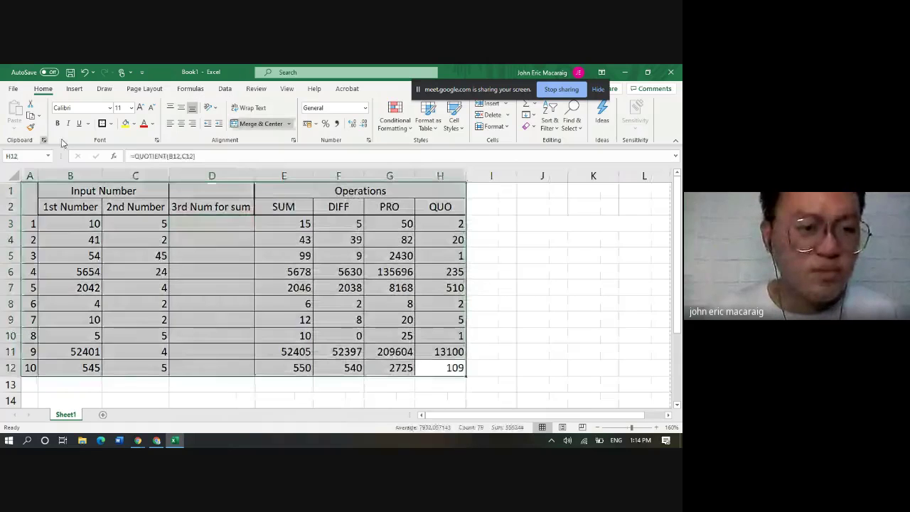
left_click(232, 265)
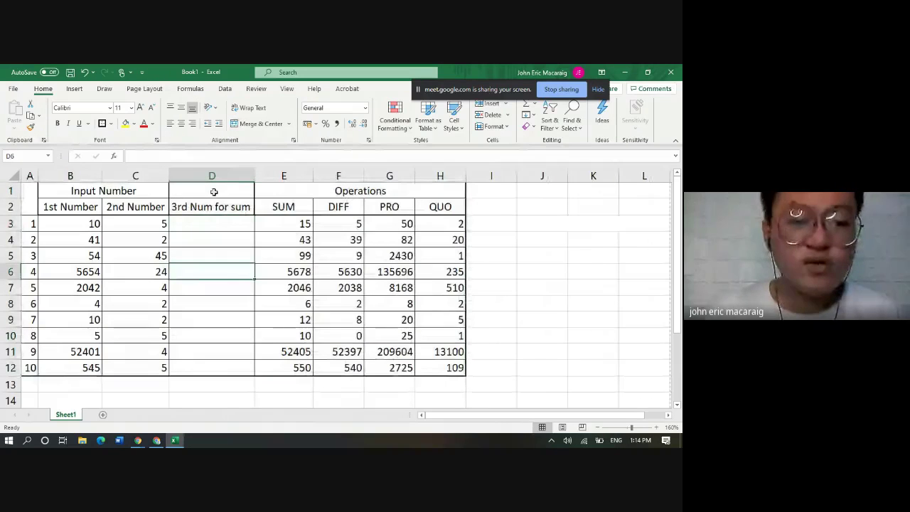
left_click_drag(212, 190, 151, 190)
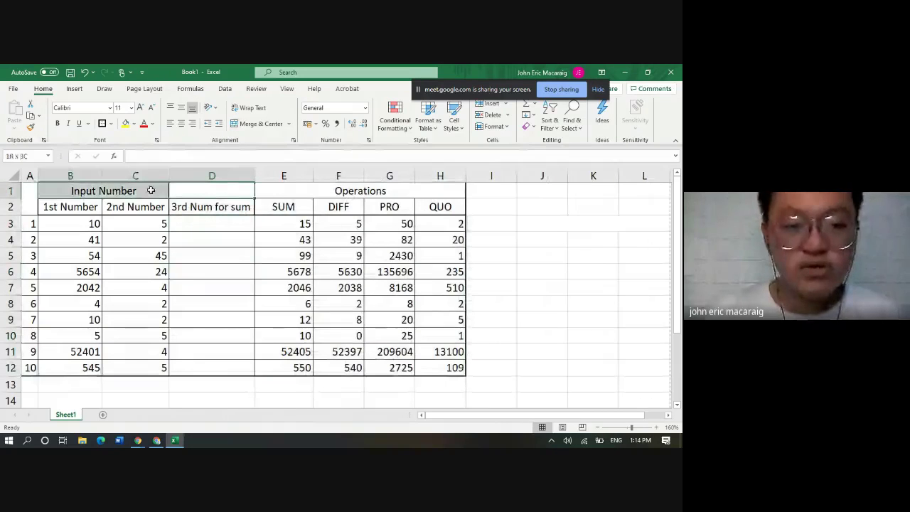
left_click(249, 126)
left_click_drag(212, 206, 72, 200)
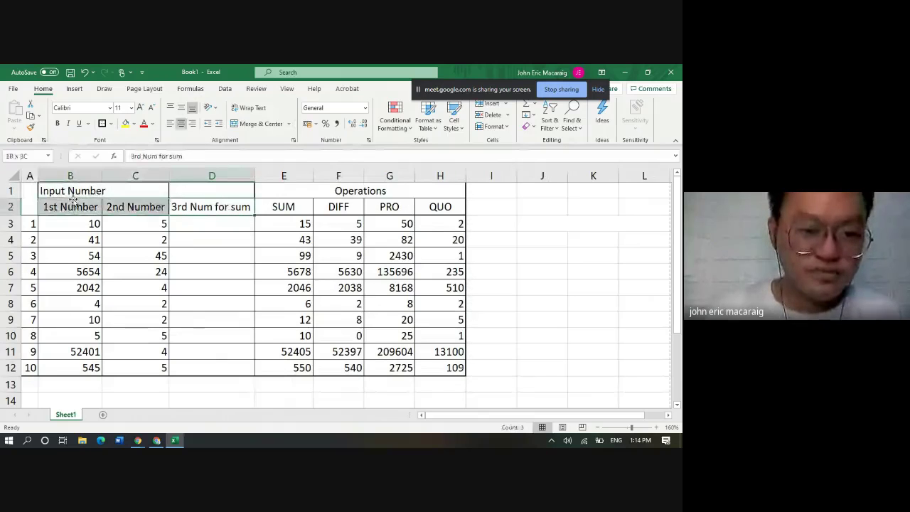
left_click(256, 124)
left_click_drag(179, 191, 87, 191)
left_click(257, 124)
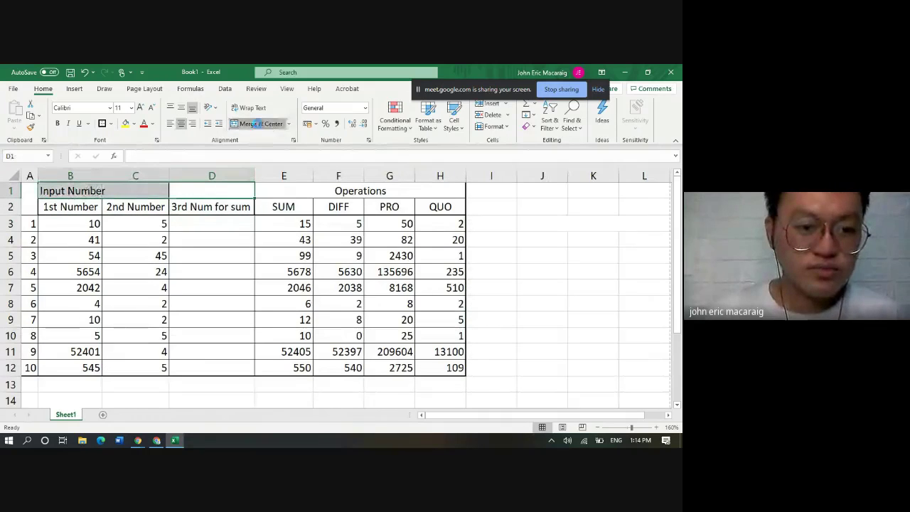
left_click(257, 124)
left_click(220, 226)
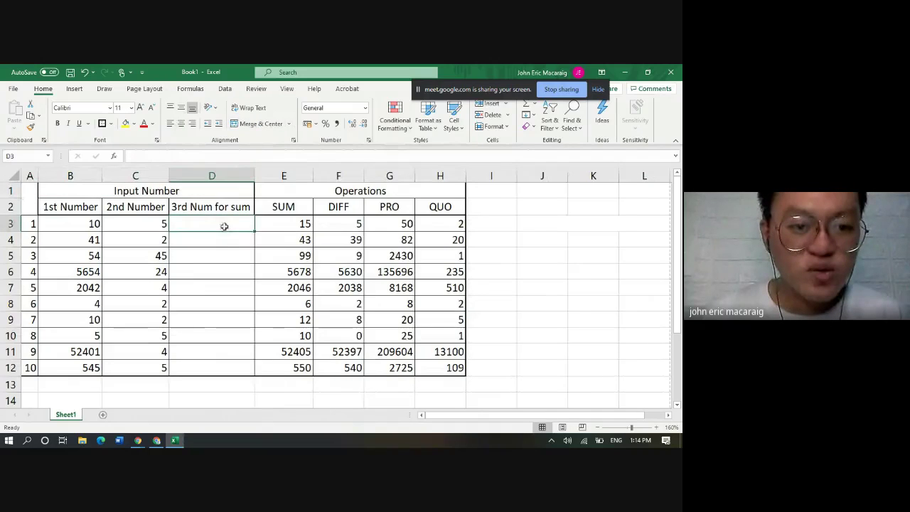
Enter third numbers 42, 22, 4, 4, 5, 24, 3, 8, 4, 8 into D3:D12
type("42")
key("Return")
type("22")
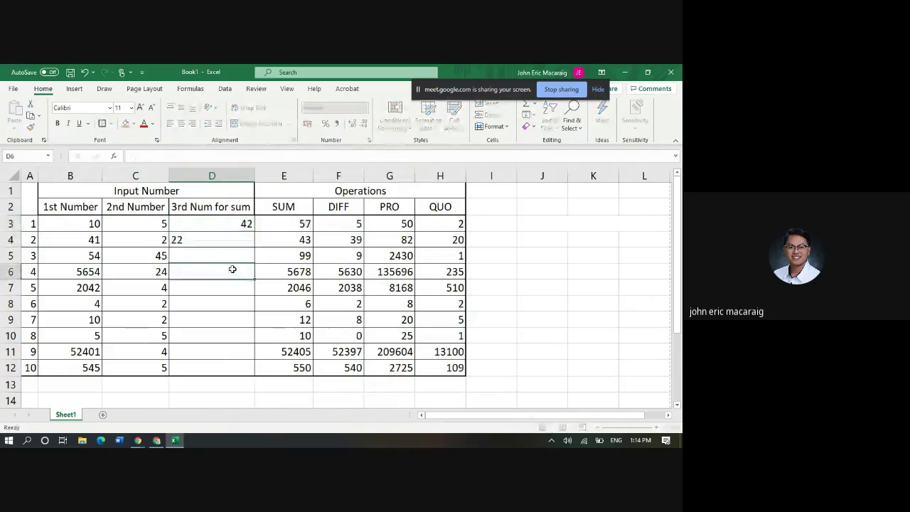
left_click(222, 267)
type("4")
left_click(222, 256)
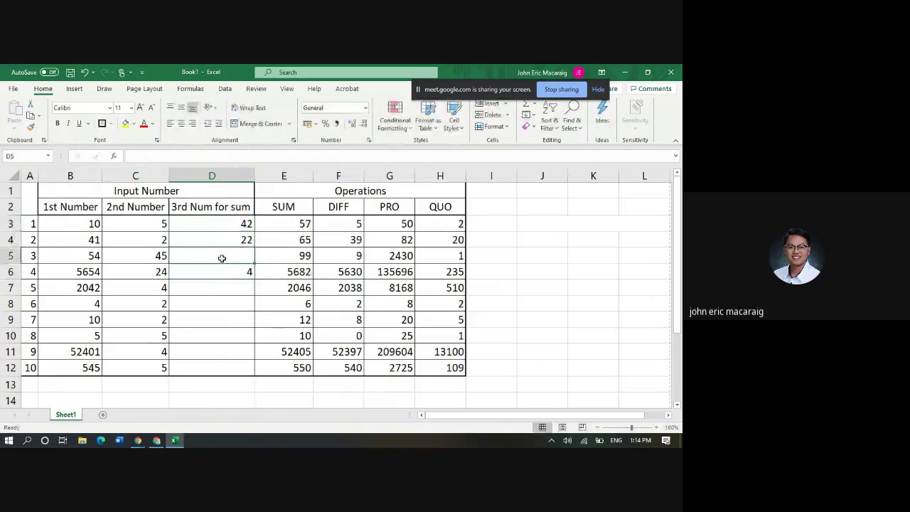
type("4 4 5 24 3 ")
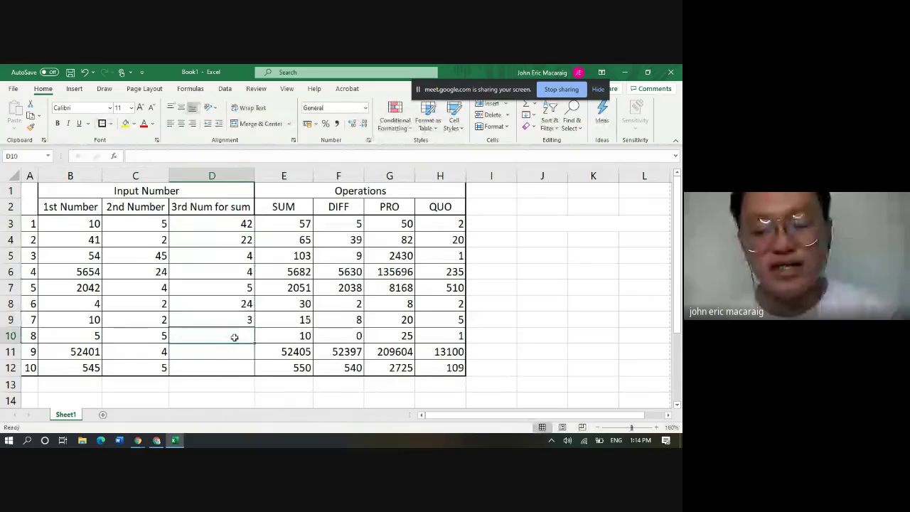
type("8 4")
key("Return")
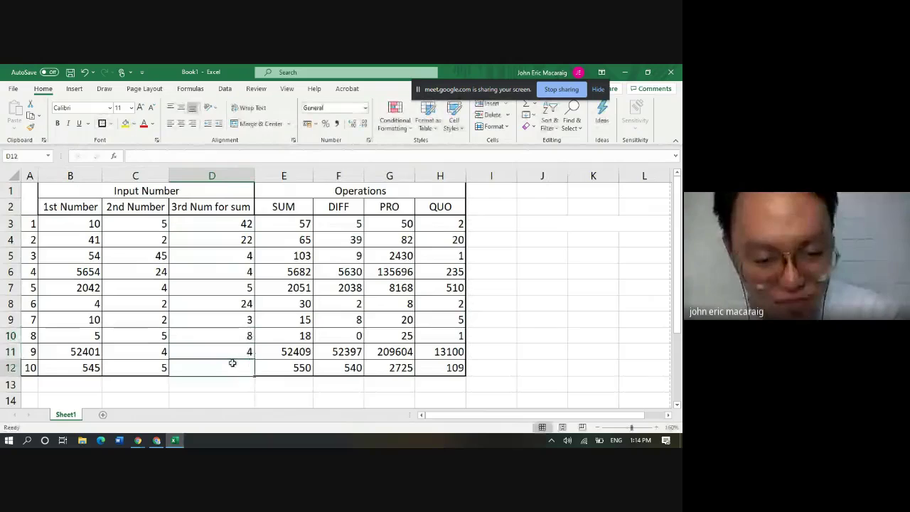
type("8")
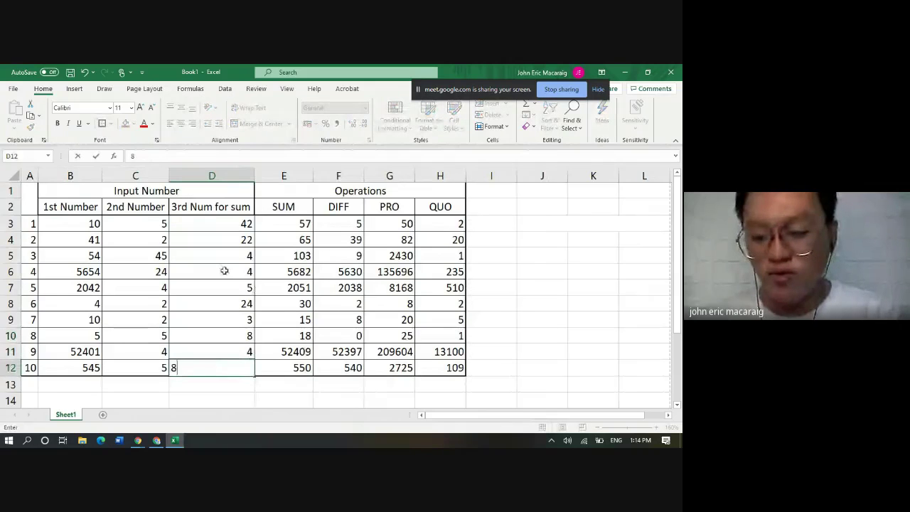
left_click(224, 271)
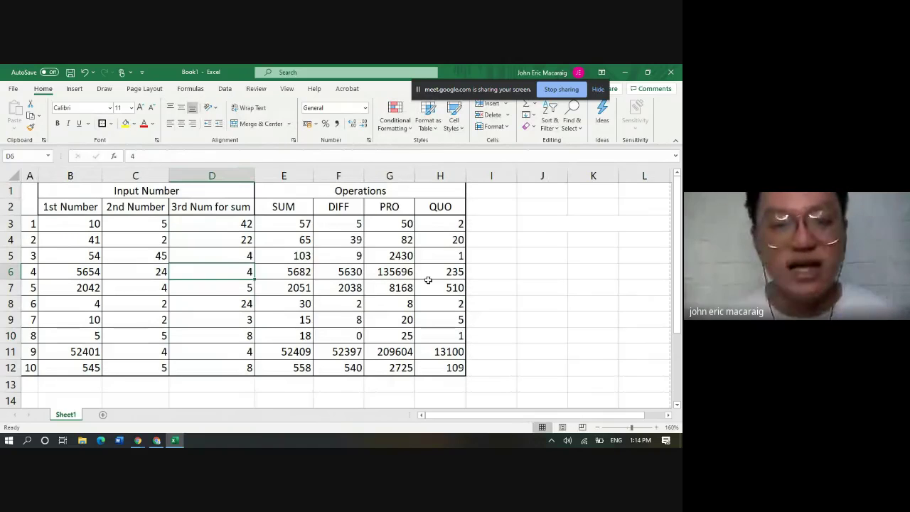
key("alt+Tab")
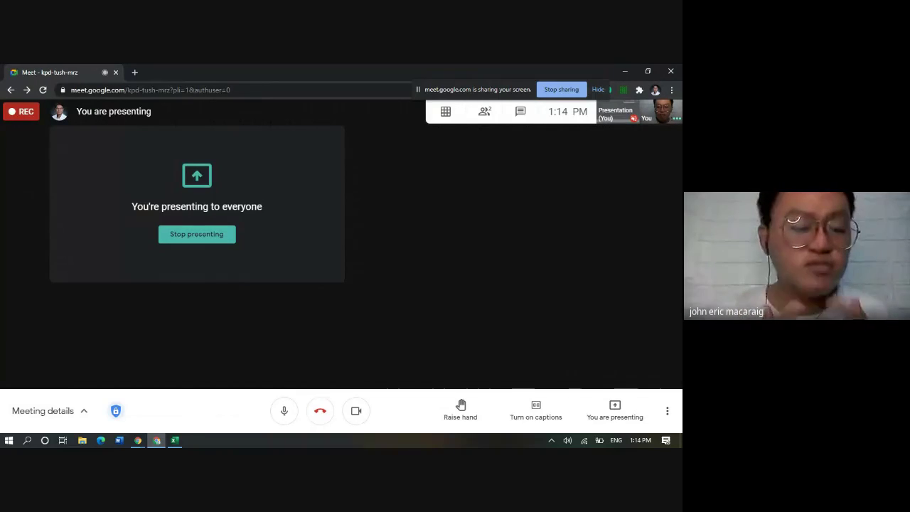
key("alt+Tab")
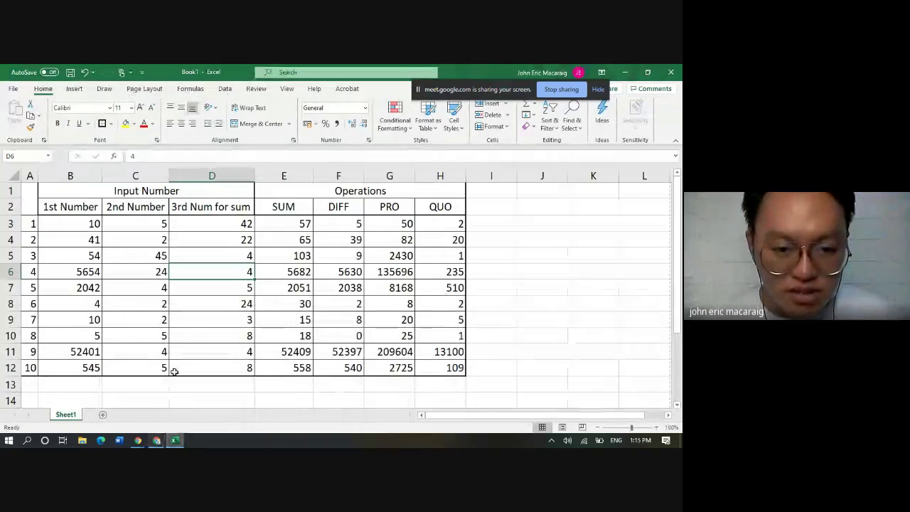
Review the SUM formulas and change the row 6 third number to 5
left_click(232, 240)
left_click(279, 244)
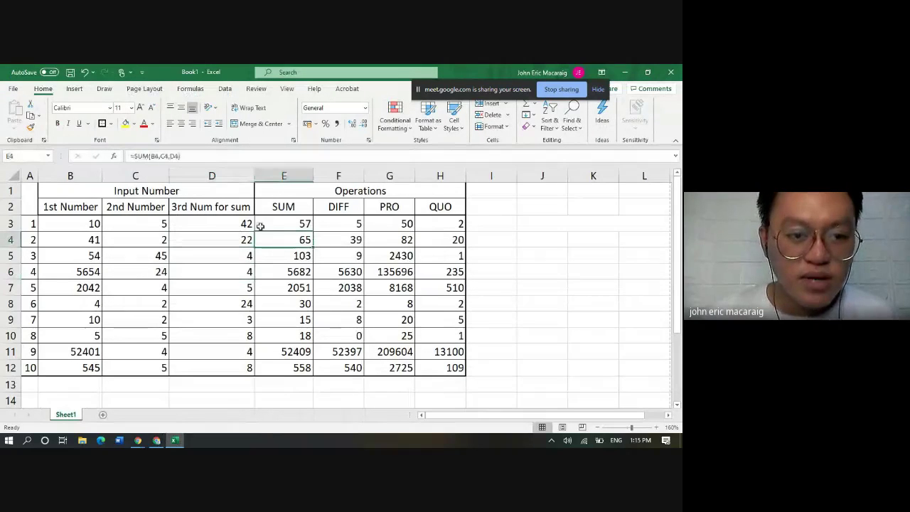
key("Down")
key("Down")
key("Down")
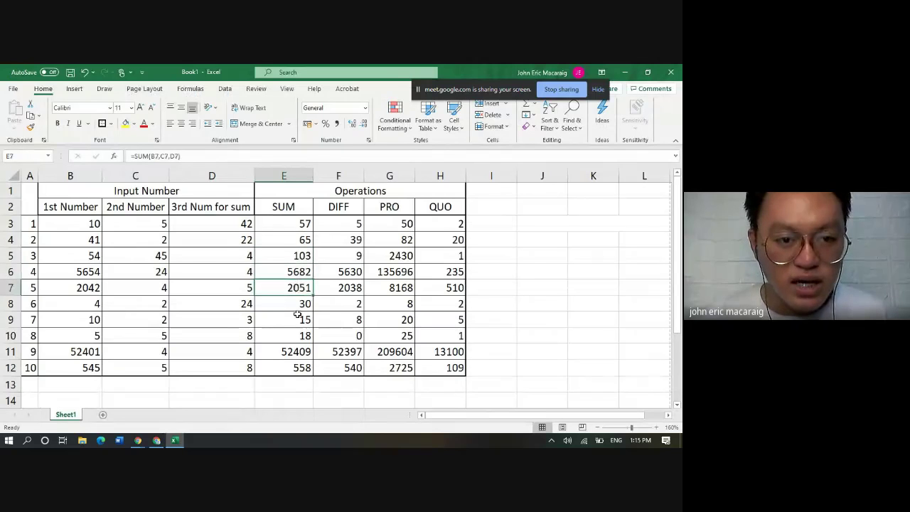
key("Down")
key("Down")
key("Down")
left_click(246, 272)
type("5")
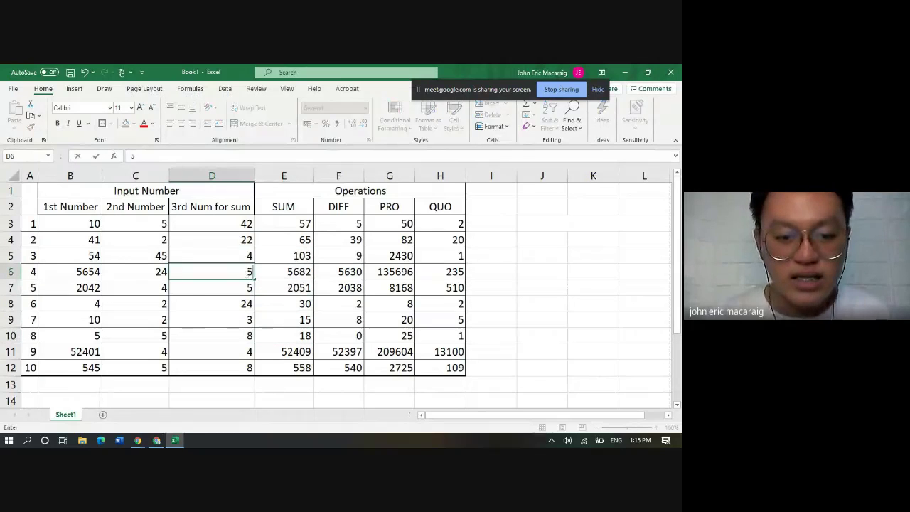
key("Return")
Change the row 12 third number to 10
left_click(241, 368)
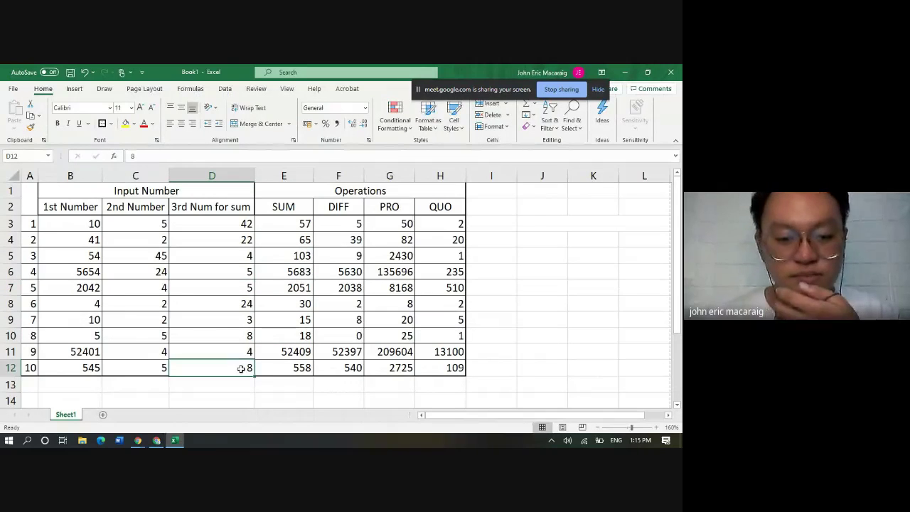
type("10")
key("Return")
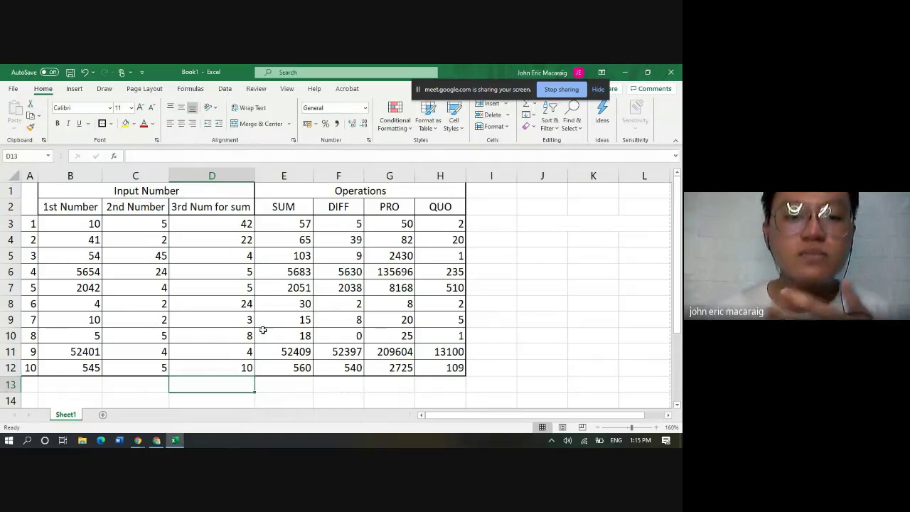
left_click(273, 186)
left_click(274, 176)
Insert a blank column before SUM and head it 'Num for Diff'
right_click(276, 177)
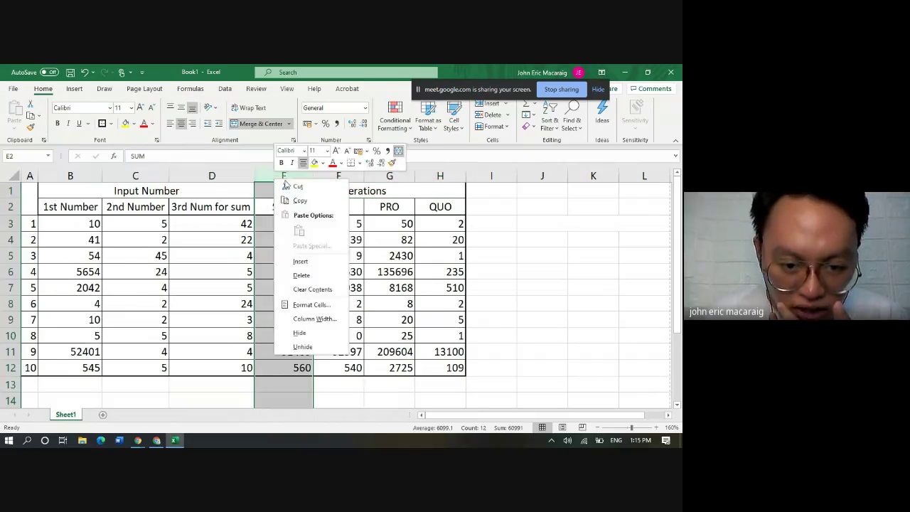
left_click(300, 261)
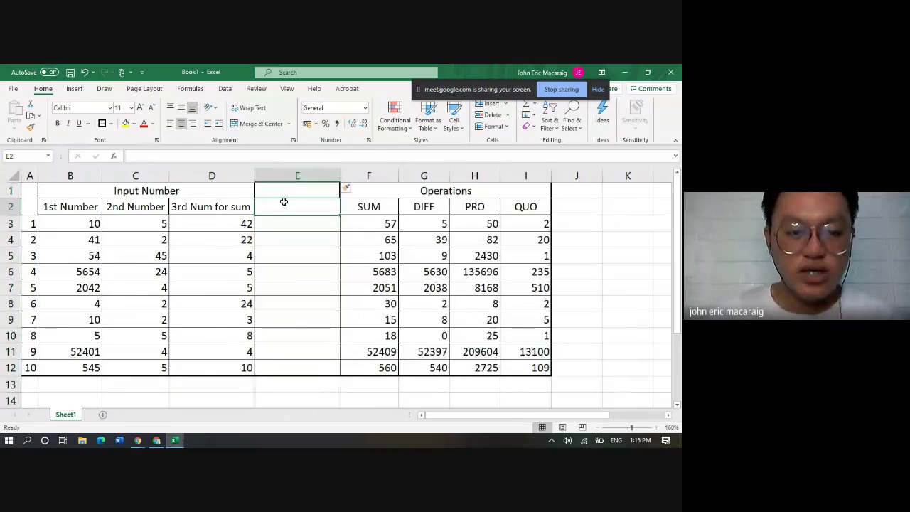
type("4")
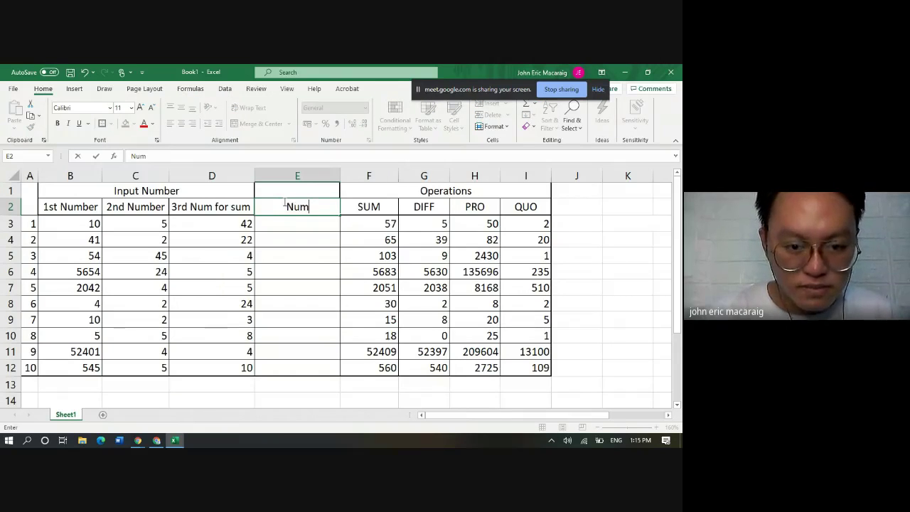
type(" for Di")
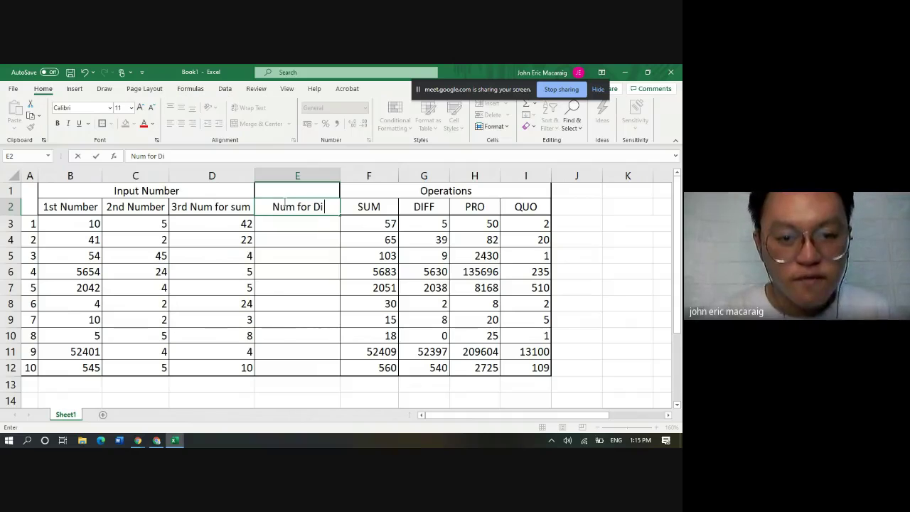
type("ff")
key("Return")
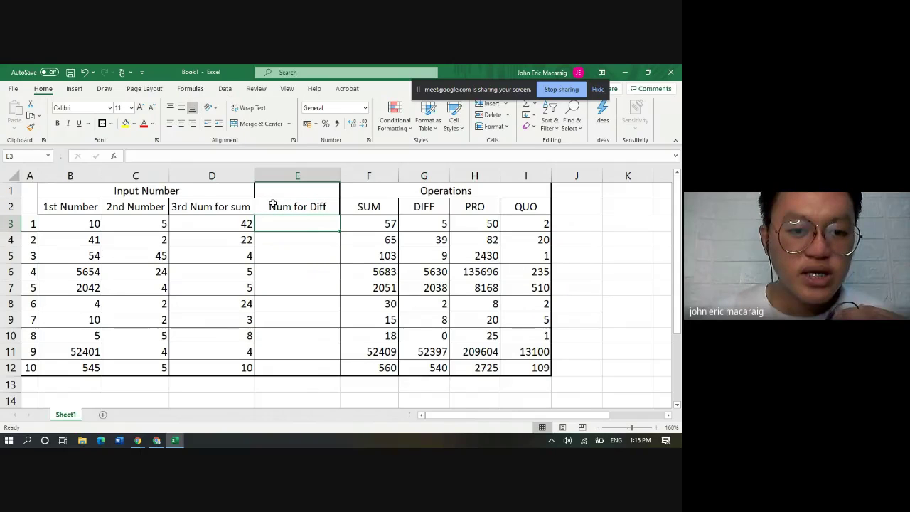
left_click_drag(272, 205, 57, 207)
Border the row 2 input headers and unmerge the Input Number title
left_click(111, 123)
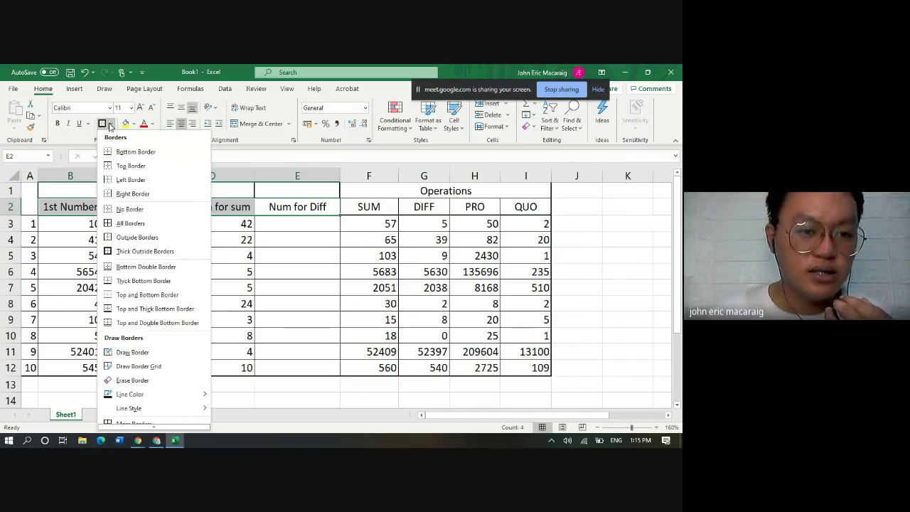
left_click(127, 218)
left_click(228, 197)
left_click_drag(229, 198, 259, 187)
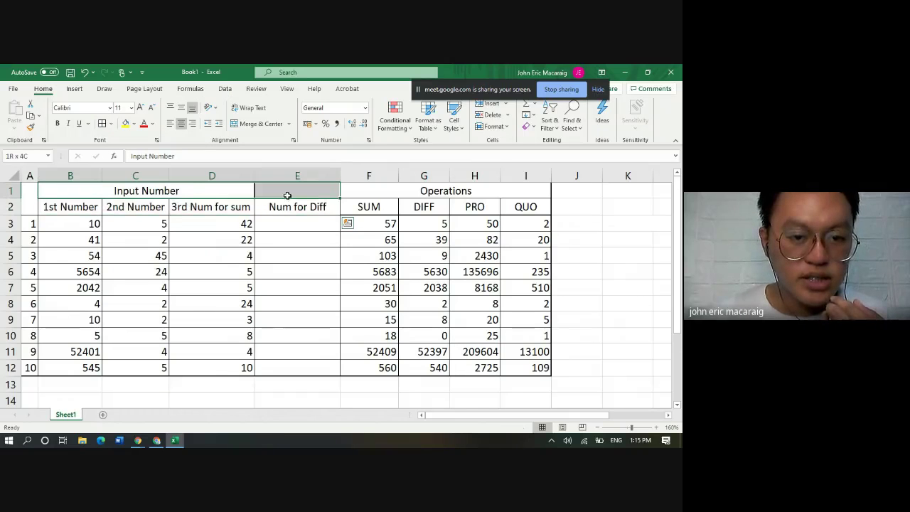
left_click(261, 124)
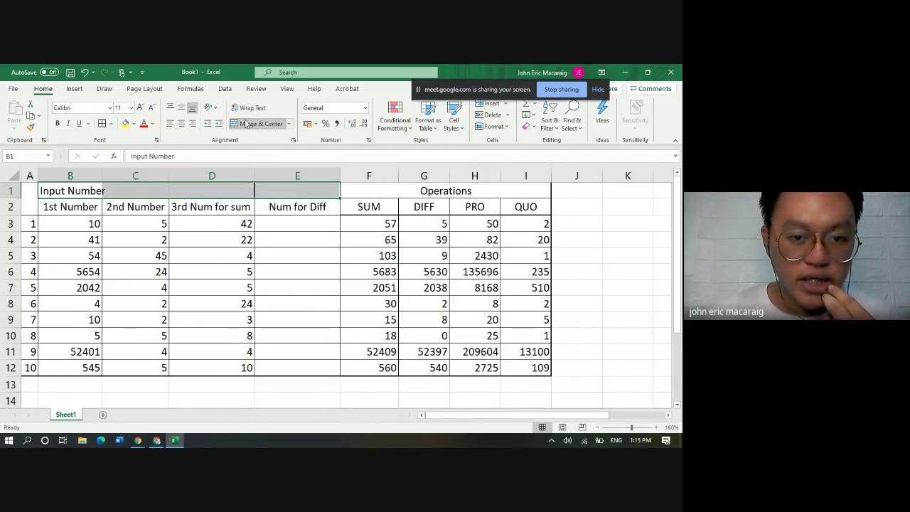
Try merging title cells C1:E1 and B1:E1, then toggle the merge off
left_click_drag(290, 206, 90, 191)
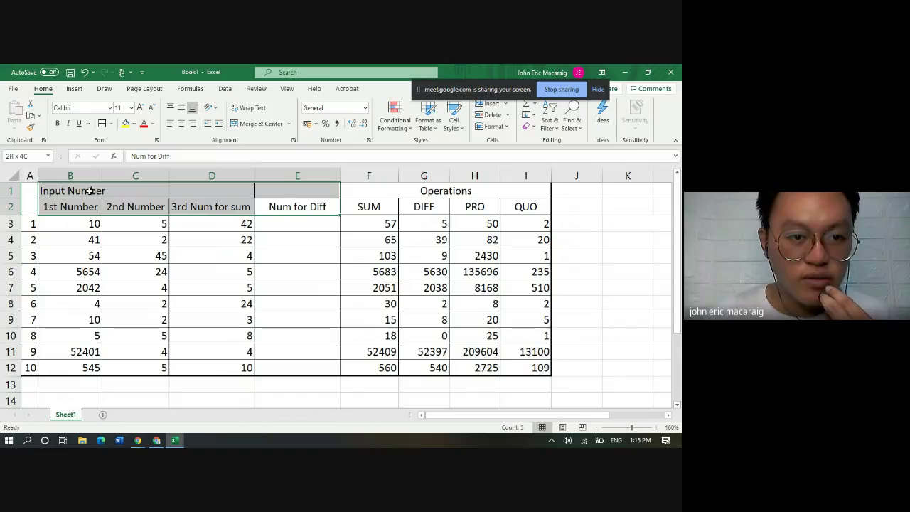
left_click(260, 194)
left_click(186, 192)
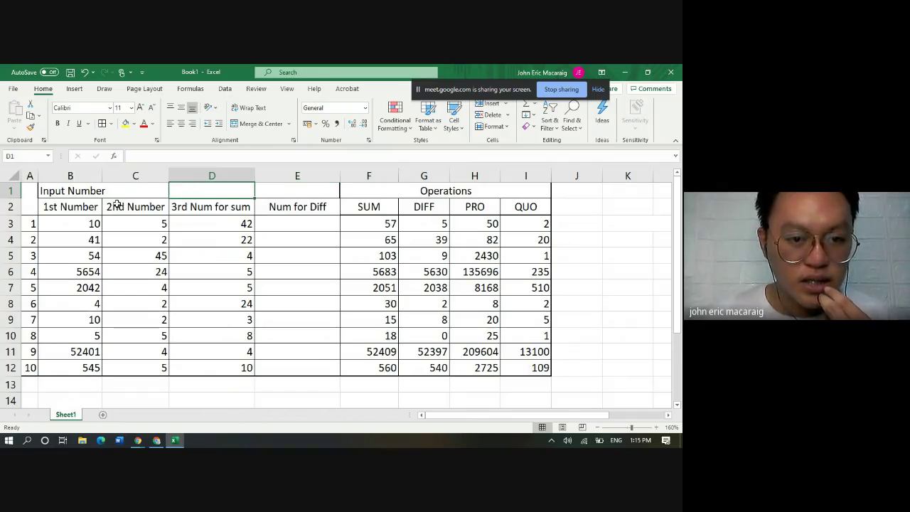
left_click_drag(117, 192, 308, 194)
left_click(244, 125)
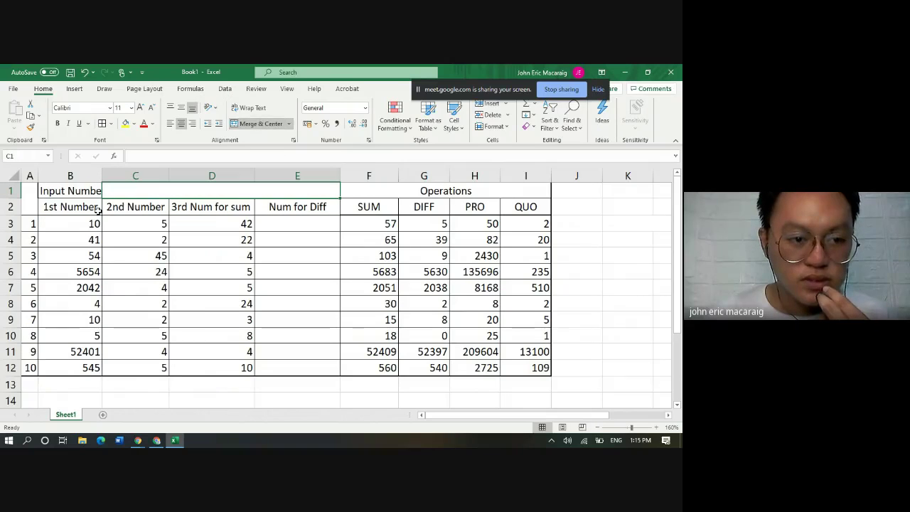
left_click_drag(71, 176, 135, 175)
left_click_drag(72, 189, 251, 187)
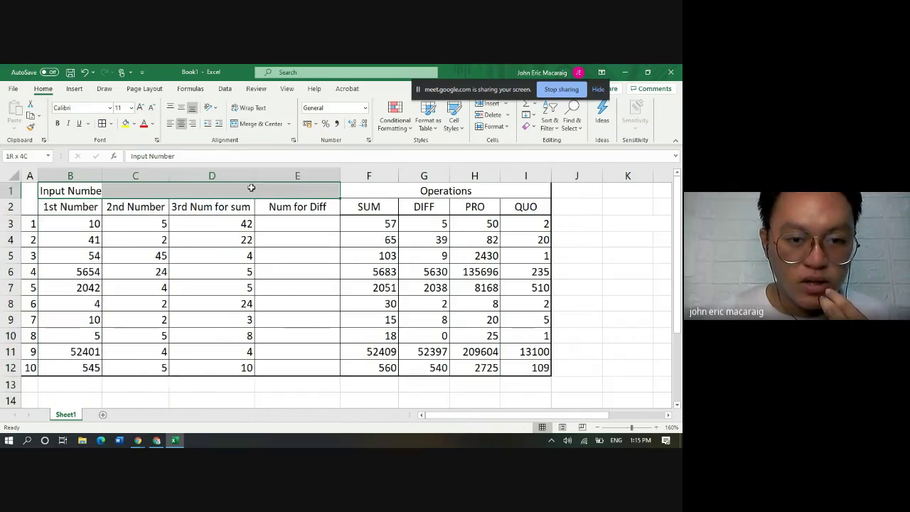
left_click(259, 125)
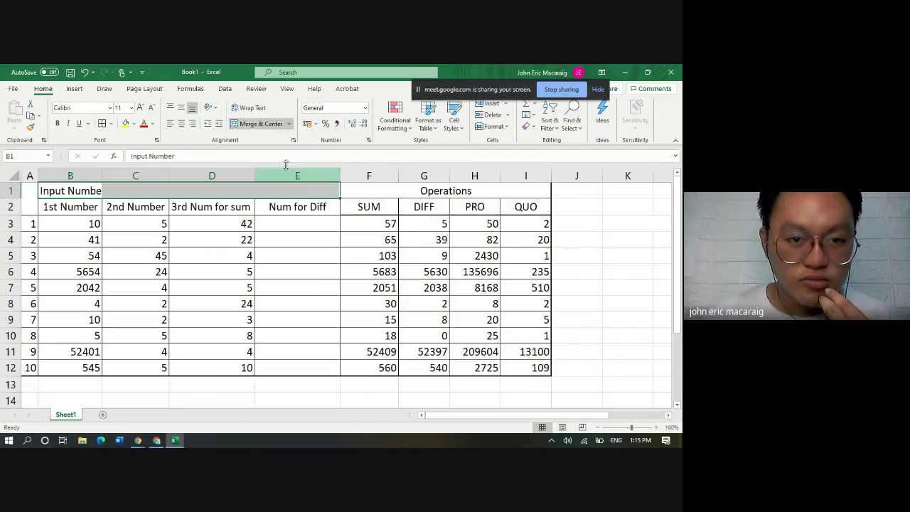
left_click(260, 125)
left_click(260, 125)
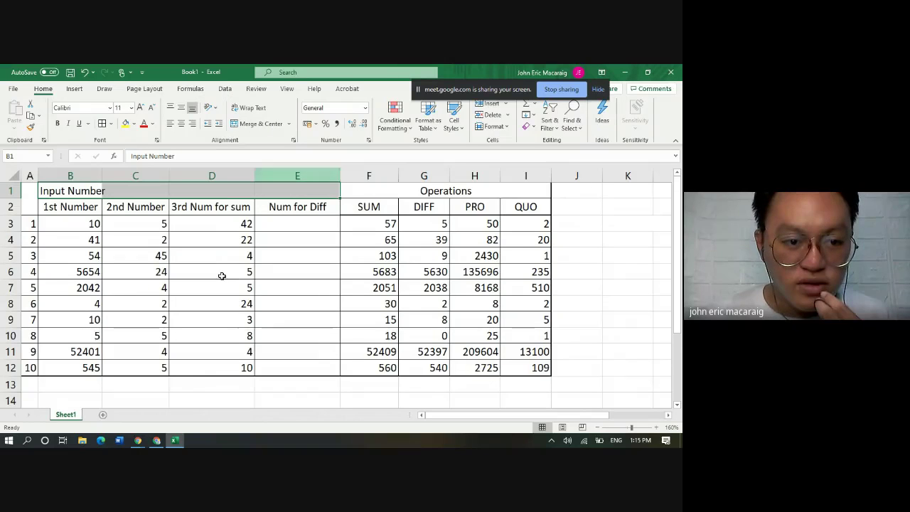
Merge and centre 'Input Number' across B1:E1
left_click(192, 186)
left_click(299, 186)
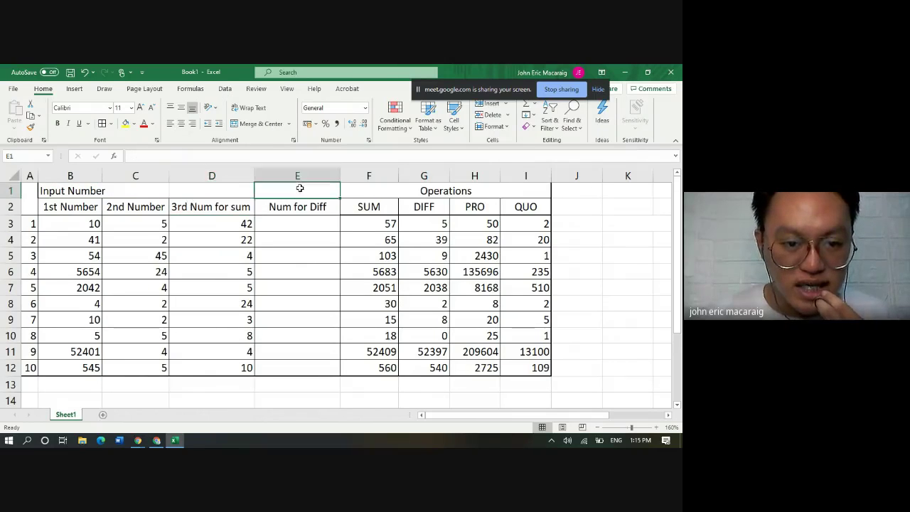
left_click(207, 186)
left_click(84, 187)
left_click_drag(85, 186, 266, 180)
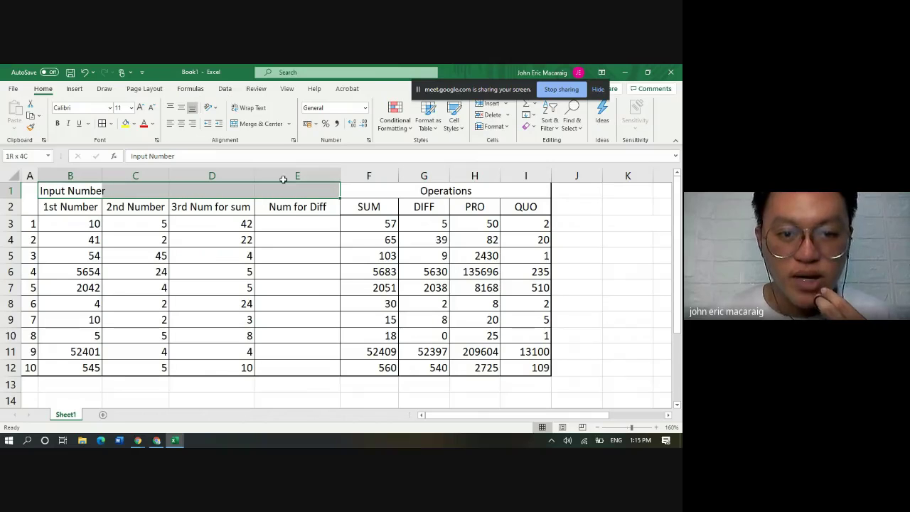
left_click(258, 123)
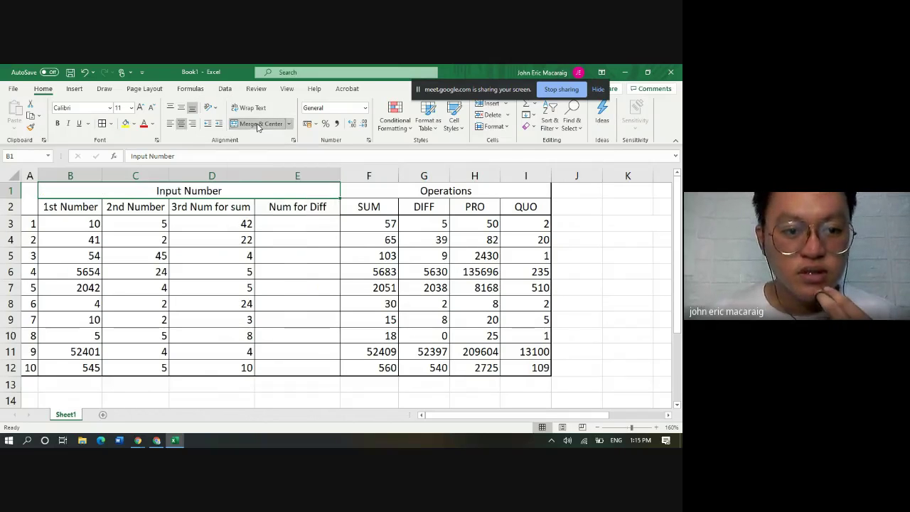
left_click(263, 224)
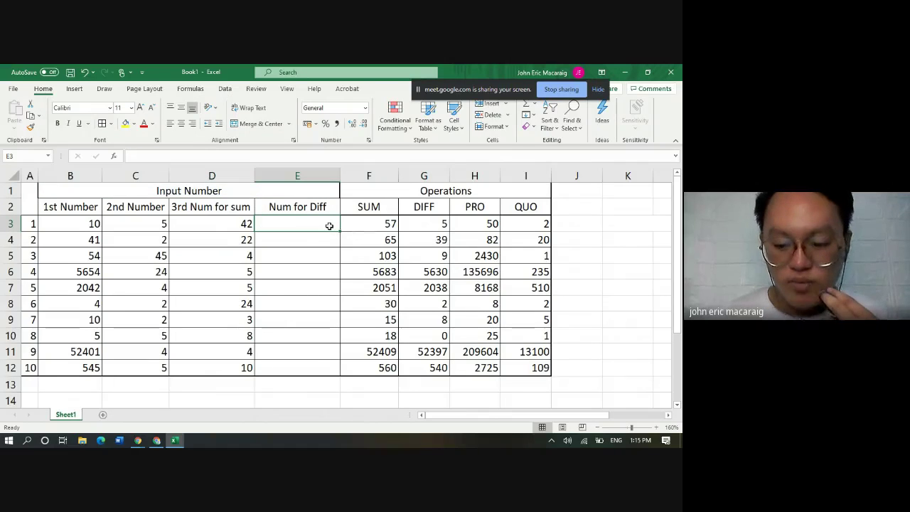
Enter the Num for Diff values down column E, including 5, 51, 1 and 1
type("1 1 1 1 1 1 ")
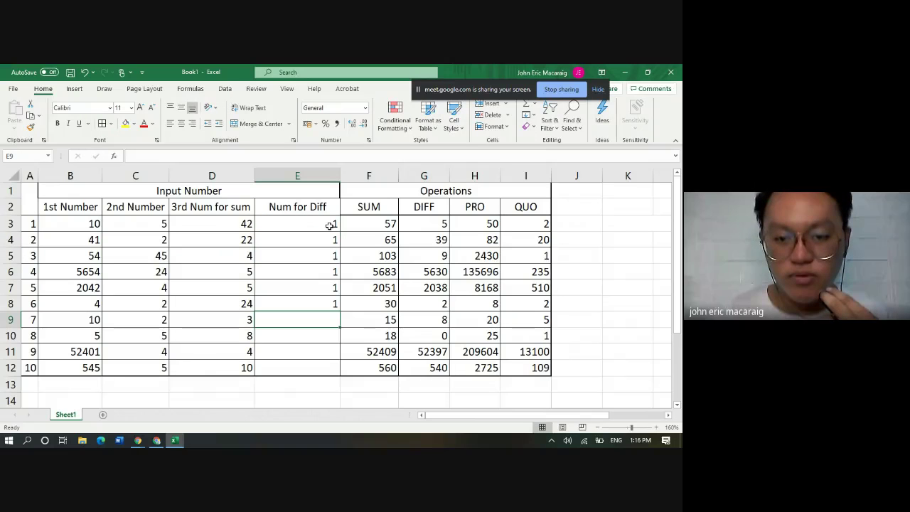
type("5")
key("Return")
type("51")
key("Return")
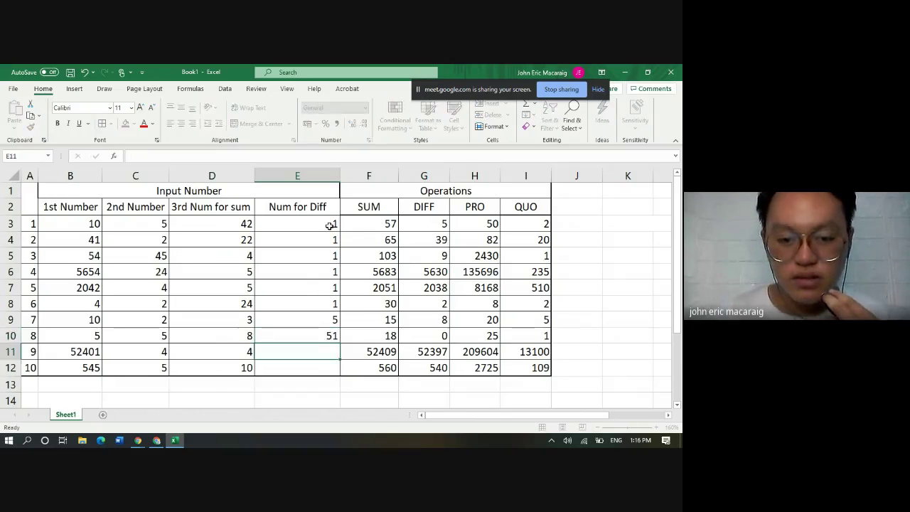
key("Return")
type("1")
left_click(311, 349)
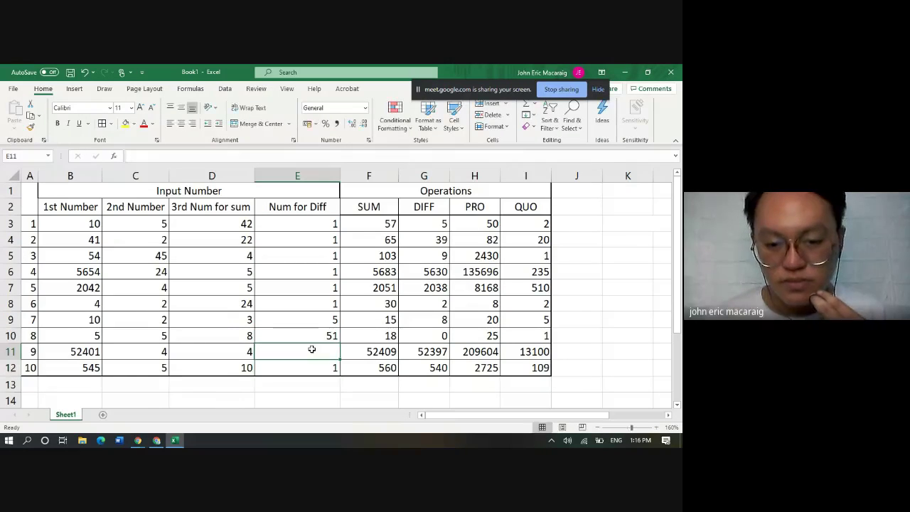
type("1")
key("Return")
Change G3's DIFF formula to =B3-C3-E3 and fill it down to G12
left_click(426, 219)
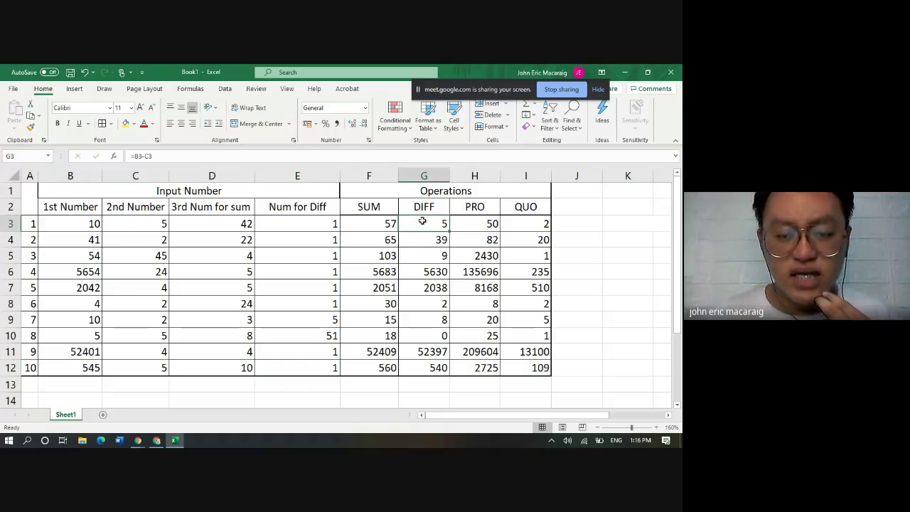
type("=B3-C3")
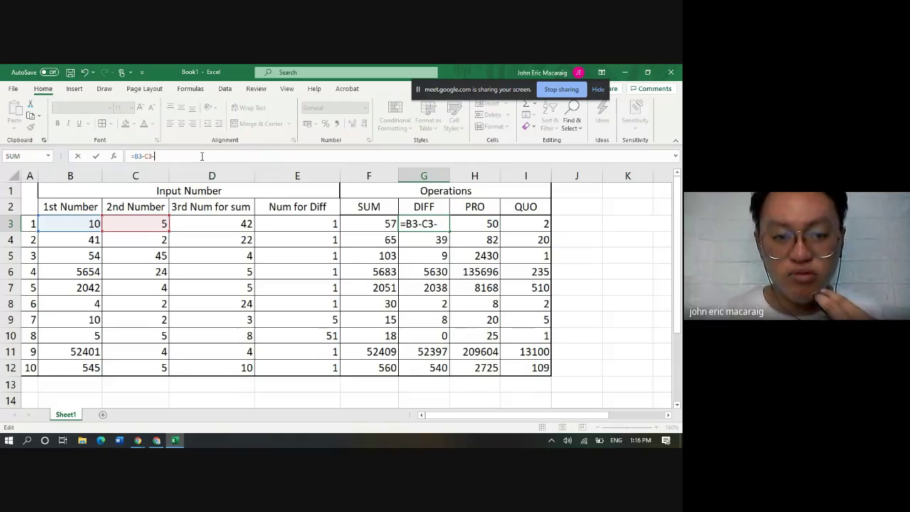
left_click(285, 225)
key("Return")
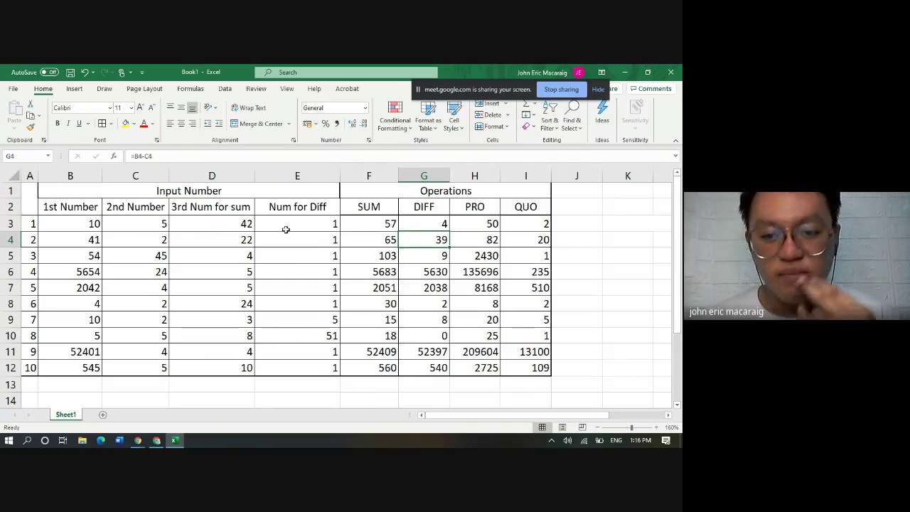
left_click(446, 228)
left_click_drag(448, 229, 453, 371)
left_click(482, 330)
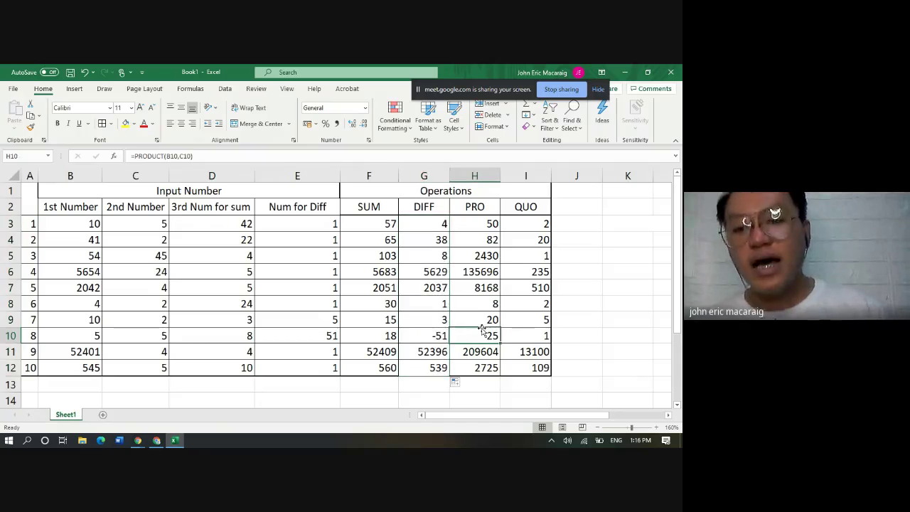
left_click(576, 192)
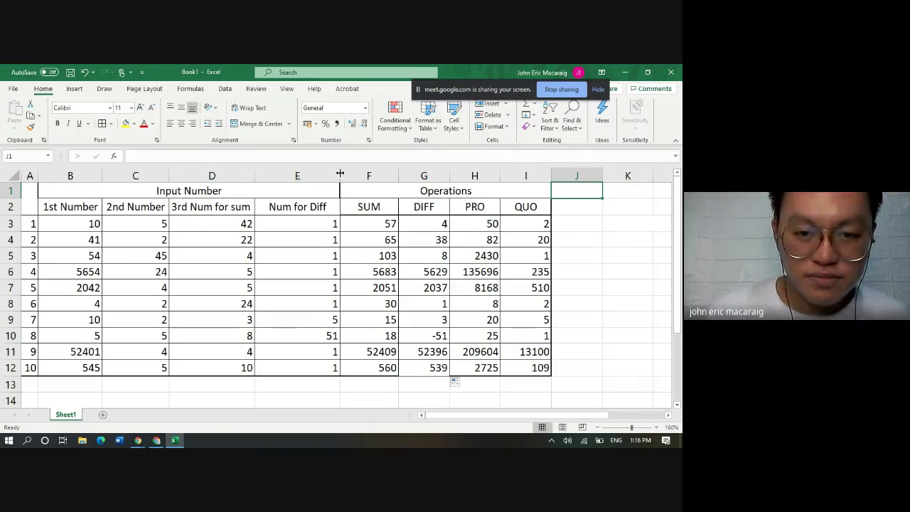
Narrow columns E, C and B and give the Input Number block a thick outside border
left_click_drag(340, 175, 314, 174)
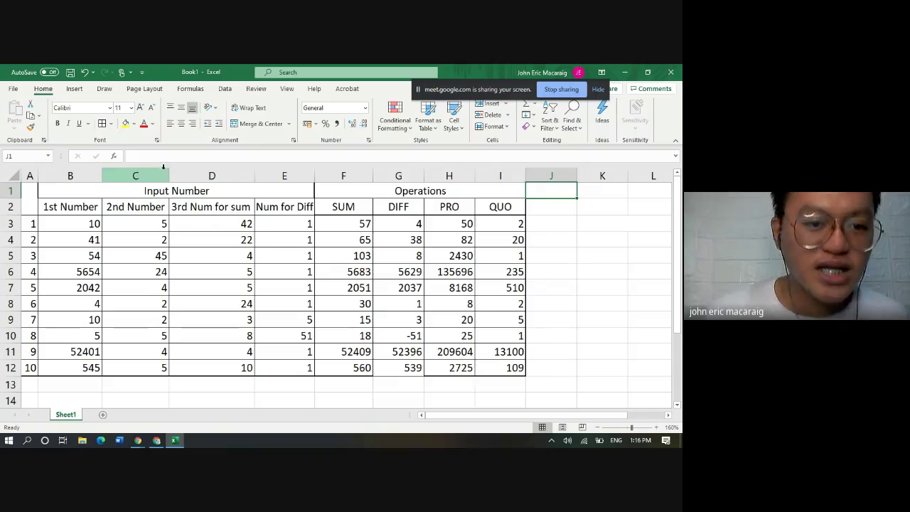
left_click_drag(168, 173, 165, 171)
left_click_drag(102, 174, 285, 207)
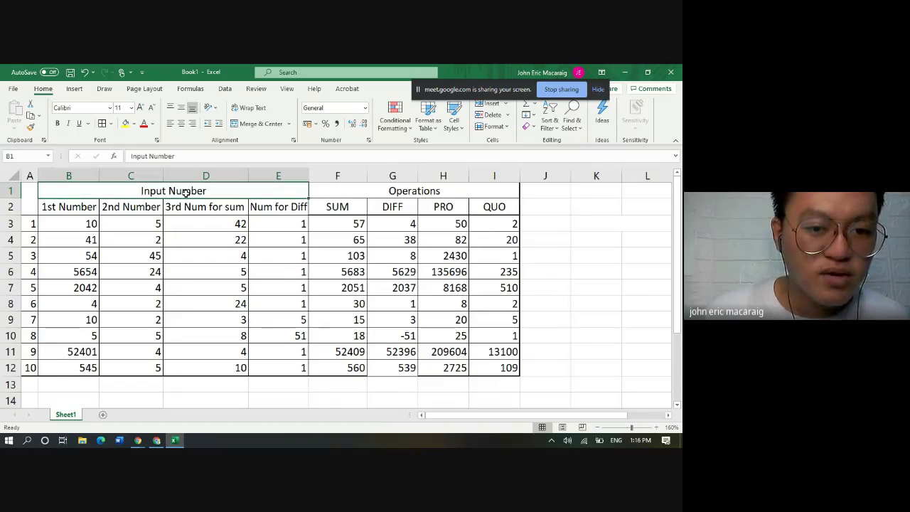
left_click(111, 124)
left_click(159, 250)
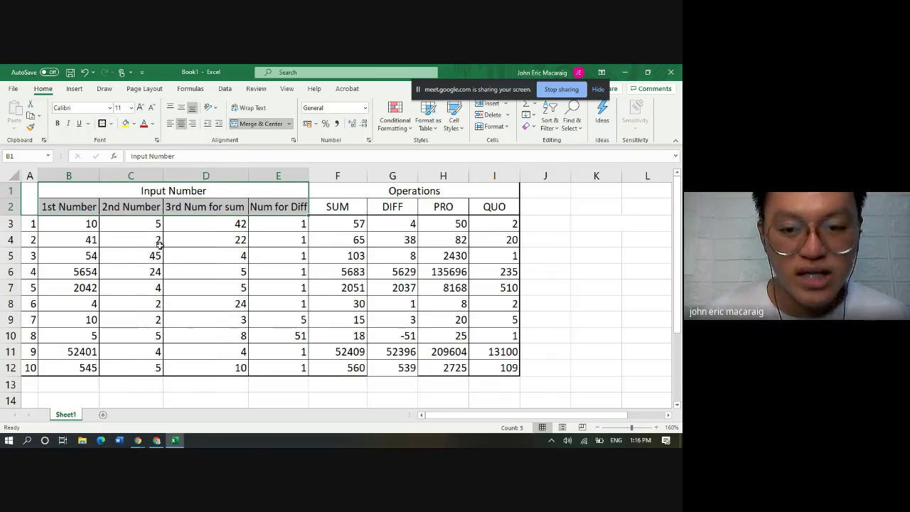
left_click(570, 248)
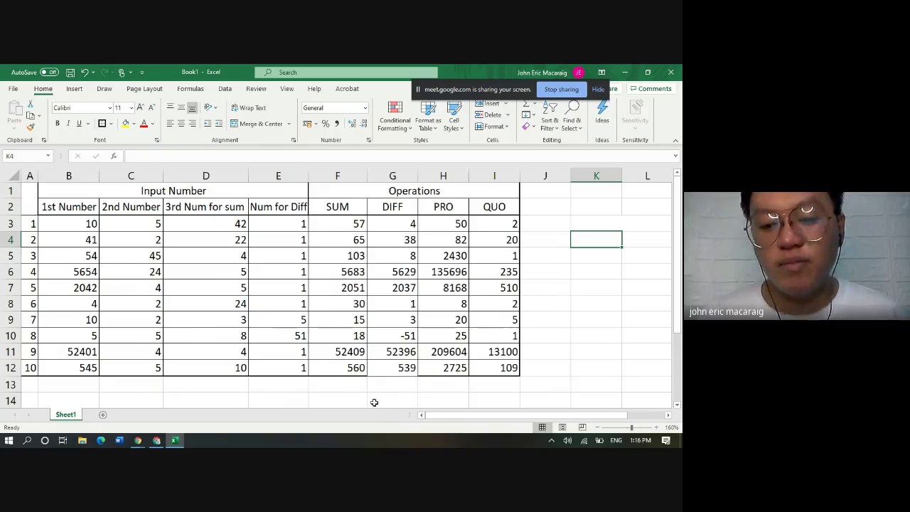
Border the whole table A1:I12, then bring up the Chrome window thumbnails
left_click_drag(509, 368, 4, 207)
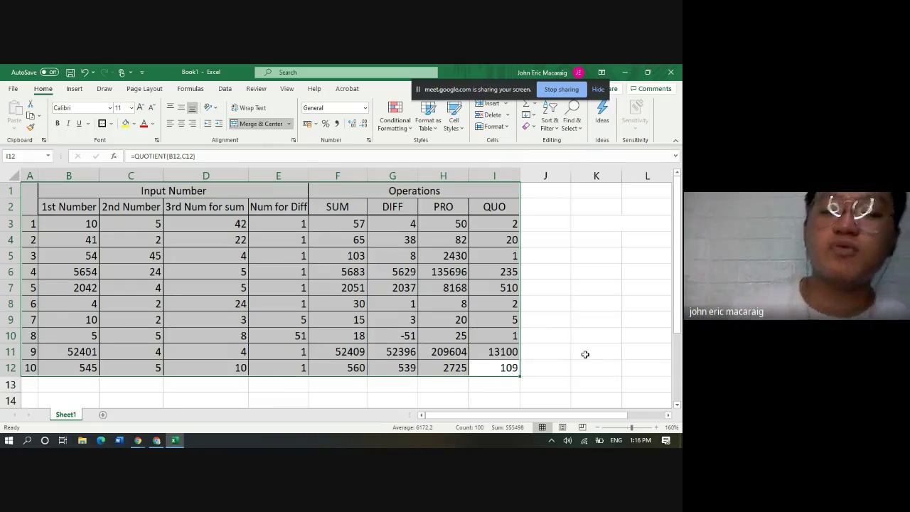
left_click(587, 256)
left_click(562, 207)
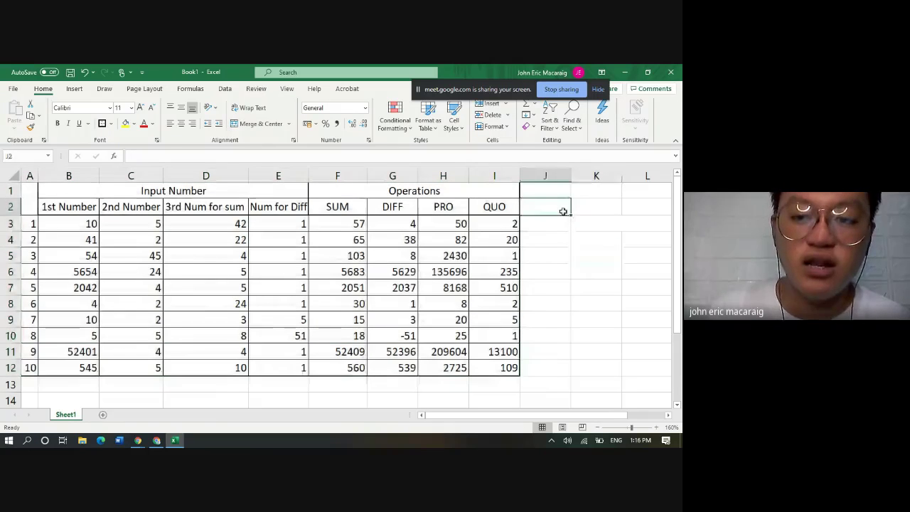
left_click(561, 254)
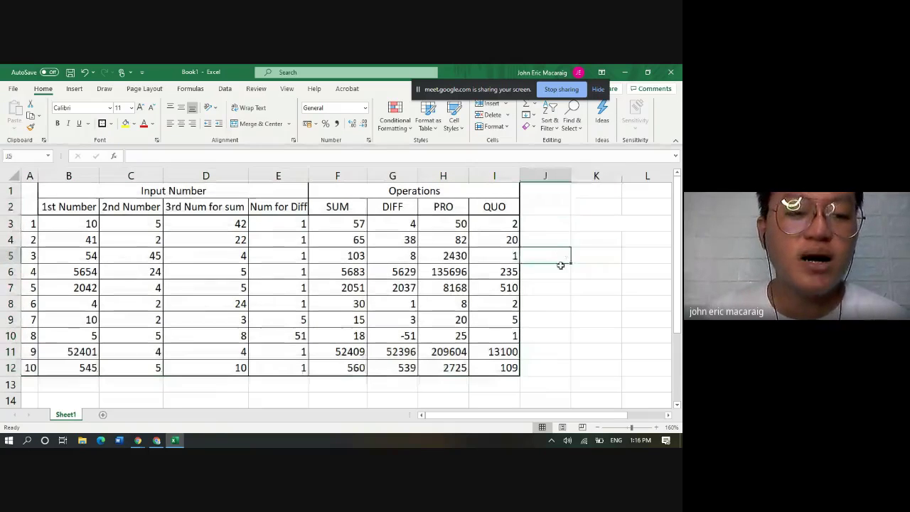
left_click(139, 441)
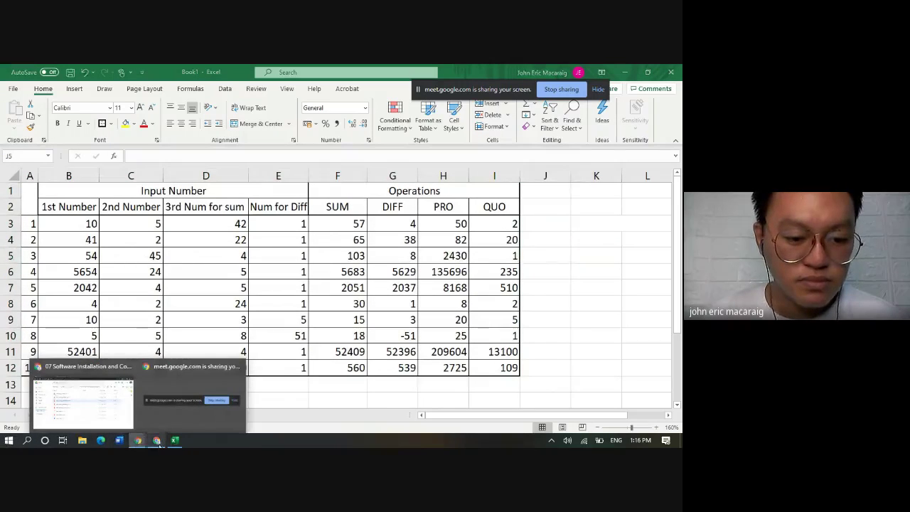
Search Google for 'celcius to farenheit' in a new browser tab
left_click(158, 400)
left_click(140, 73)
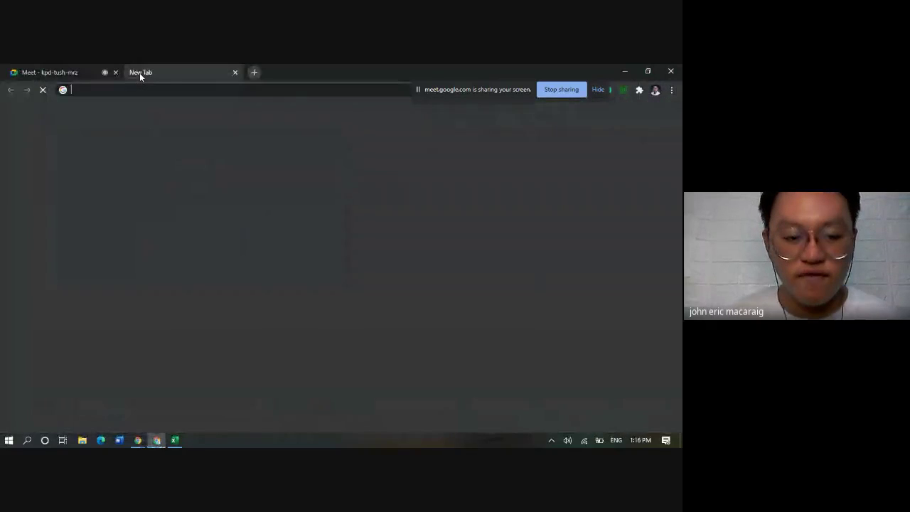
type("google scholar")
key("Return")
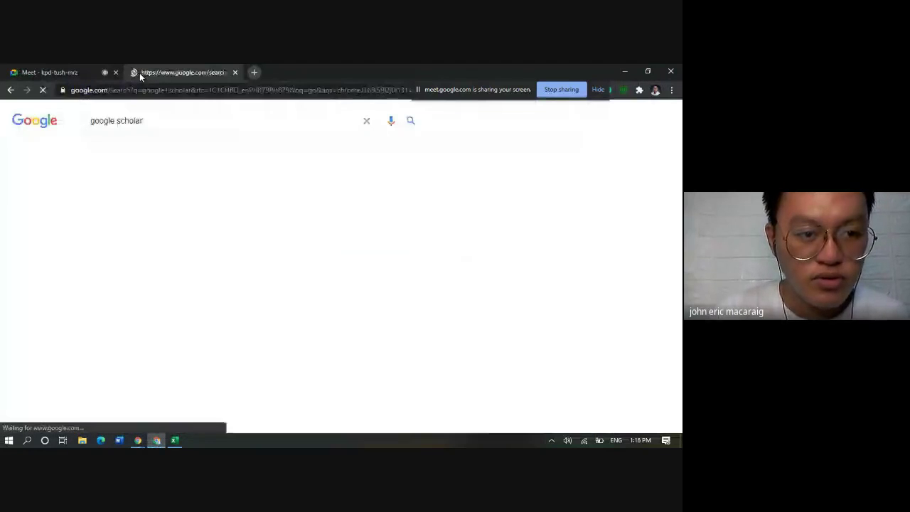
left_click_drag(173, 120, 28, 125)
type("formula ")
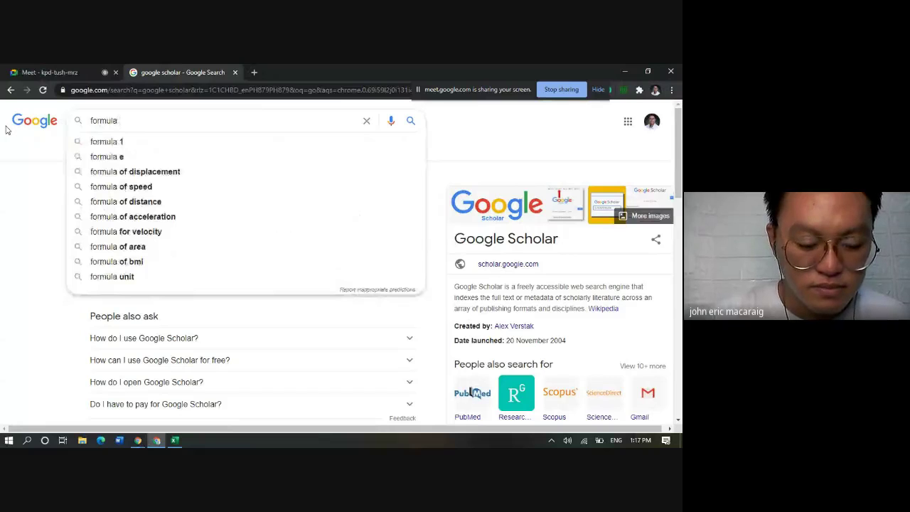
type("f")
key("BackSpace")
key("ctrl+a")
type("f")
key("BackSpace")
type("c")
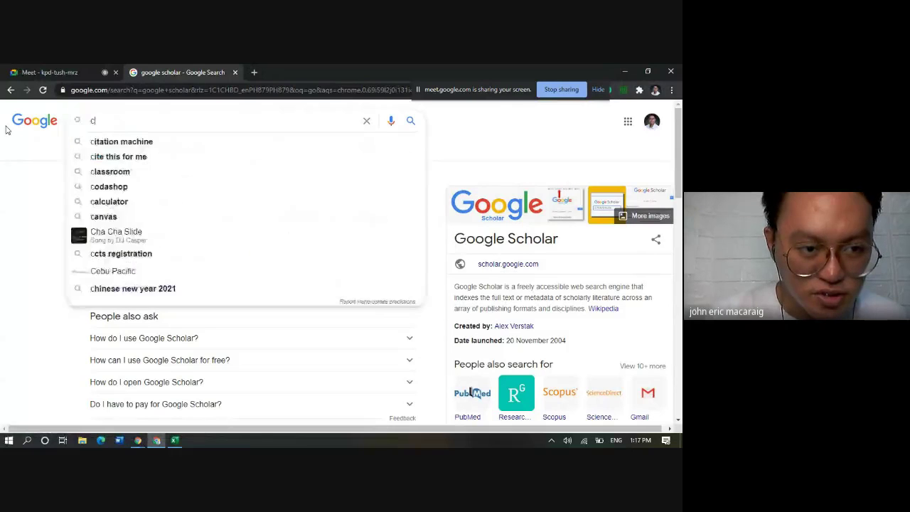
type("al")
key("BackSpace")
key("BackSpace")
type("elc")
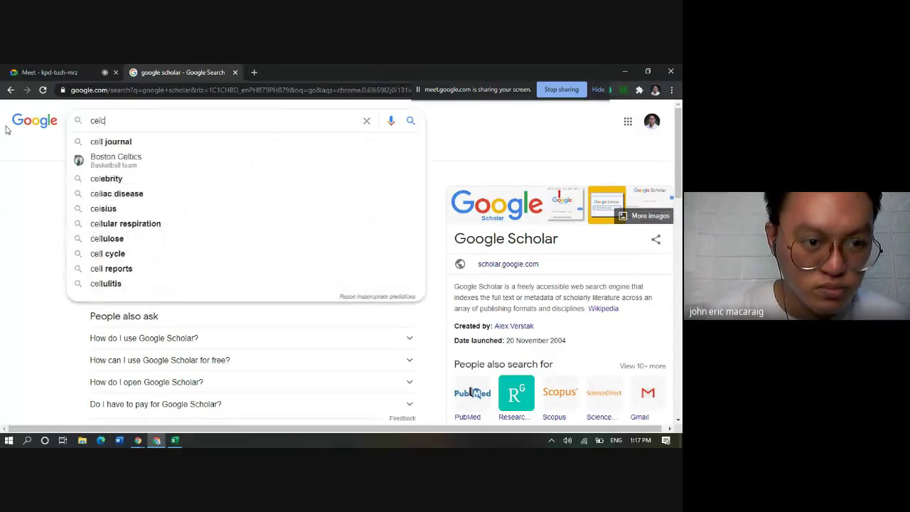
key("Down")
key("Return")
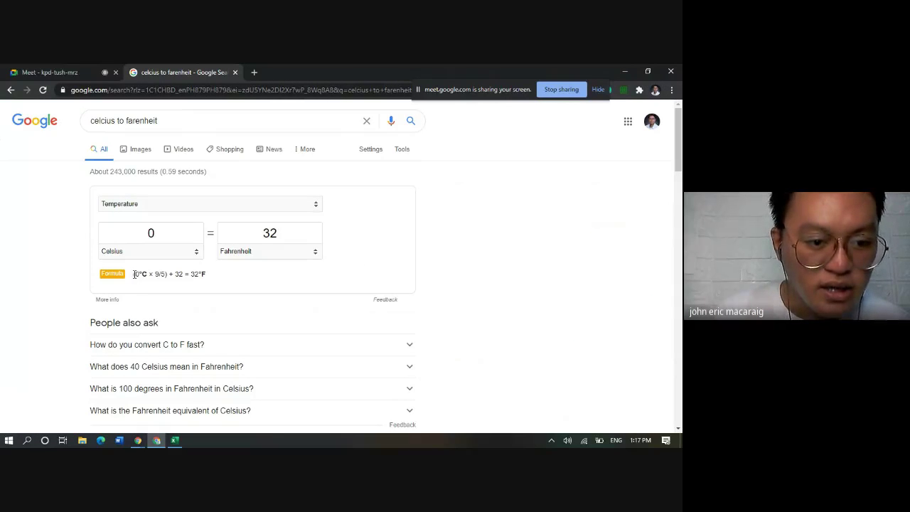
Copy the formula (0°C × 9/5) + 32 = 32°F and return to the Excel sheet
left_click_drag(180, 276, 229, 285)
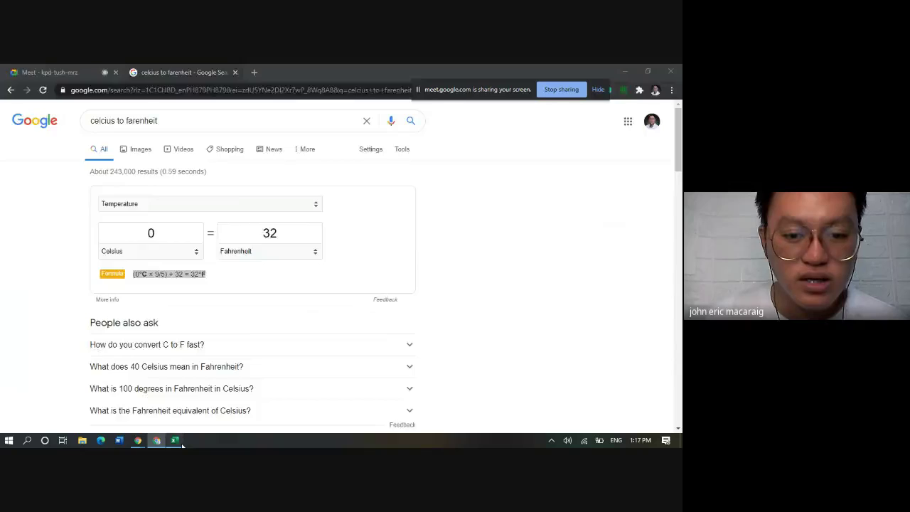
left_click(174, 440)
left_click(281, 386)
scroll(297, 358, "down", 3)
scroll(268, 322, "up", 2)
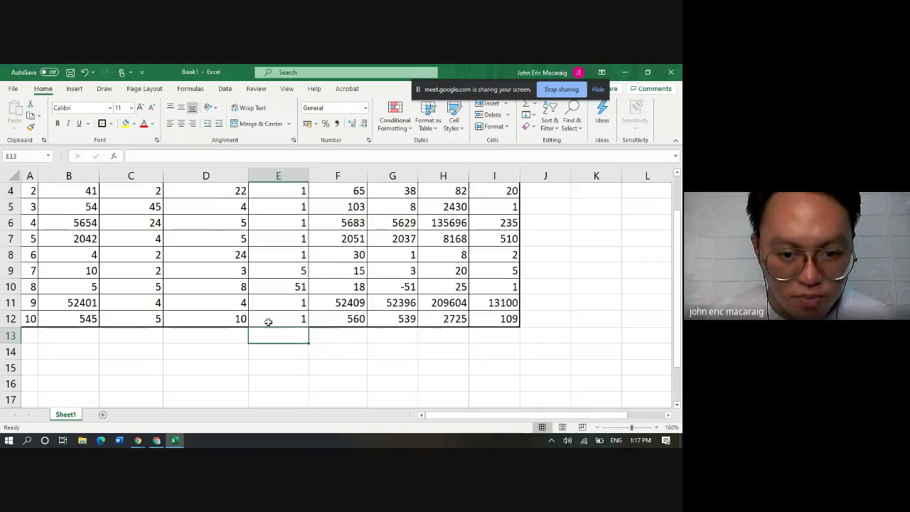
Paste the copied text (0°C × 9/5) + 32 = 32°F into cell J1 via the right-click menu
left_click(78, 349)
scroll(468, 347, "up", 1)
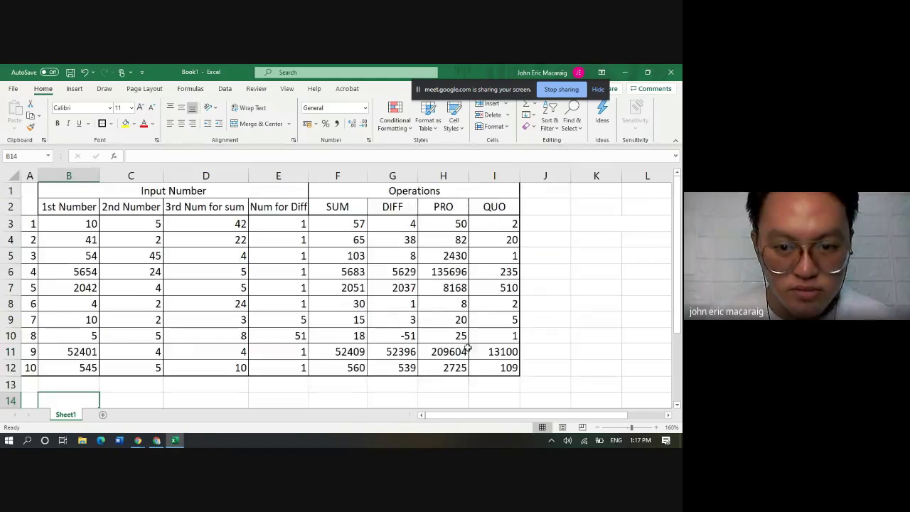
left_click(544, 195)
right_click(546, 195)
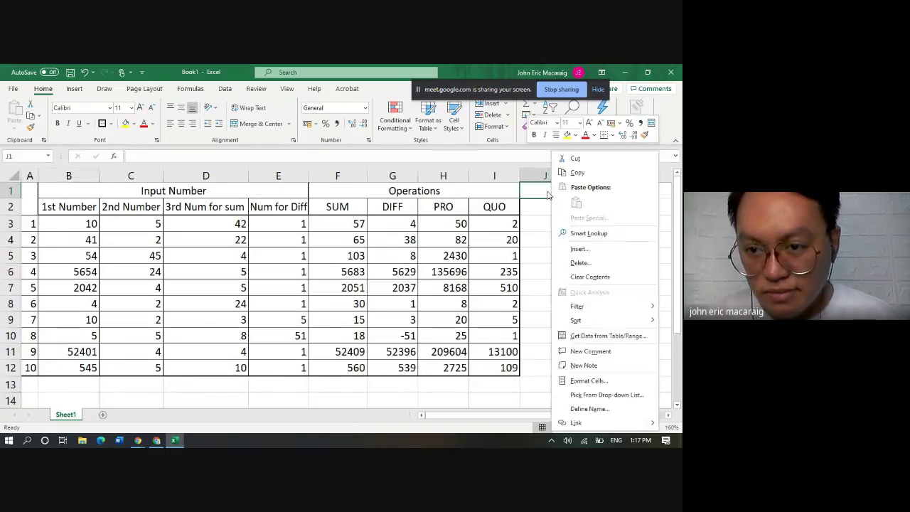
left_click(156, 440)
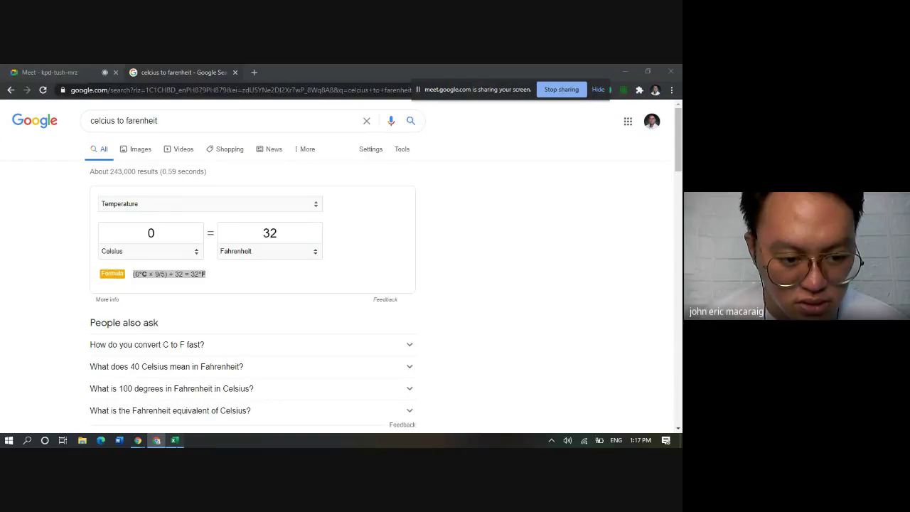
left_click(174, 440)
right_click(83, 387)
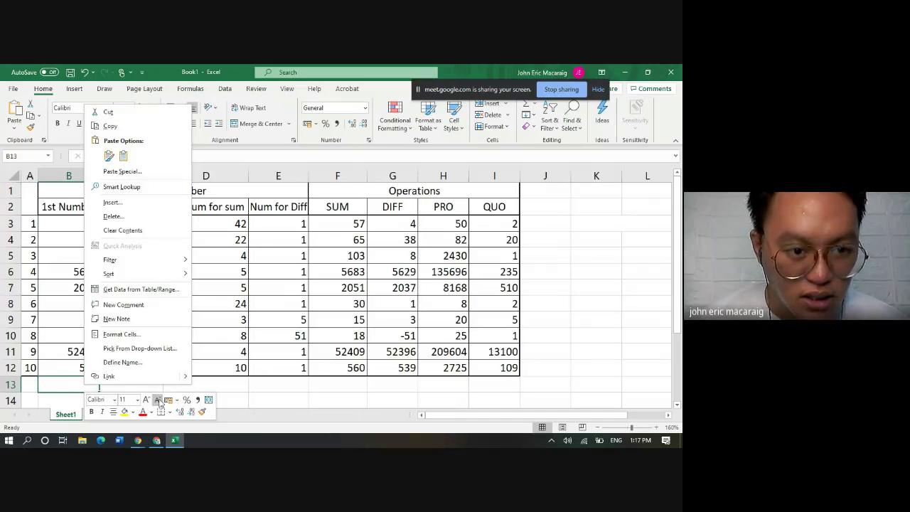
left_click(531, 186)
right_click(541, 197)
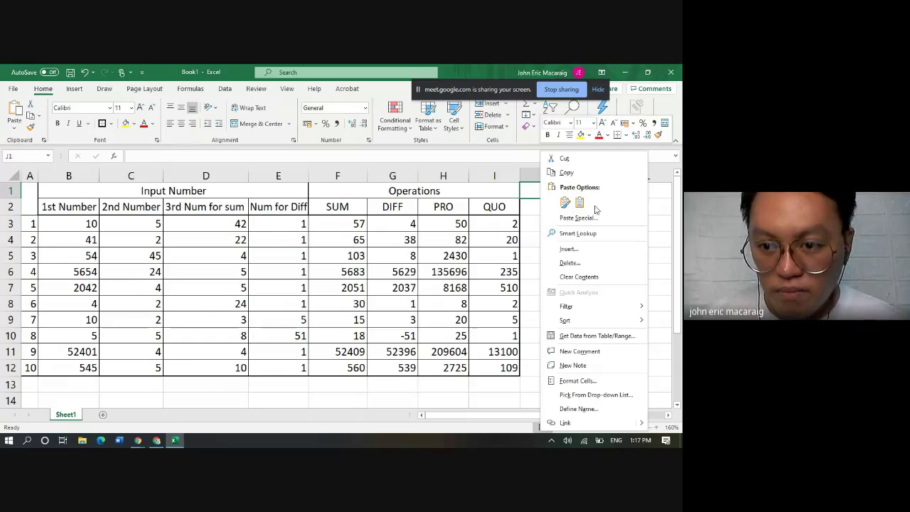
left_click(579, 203)
left_click(591, 253)
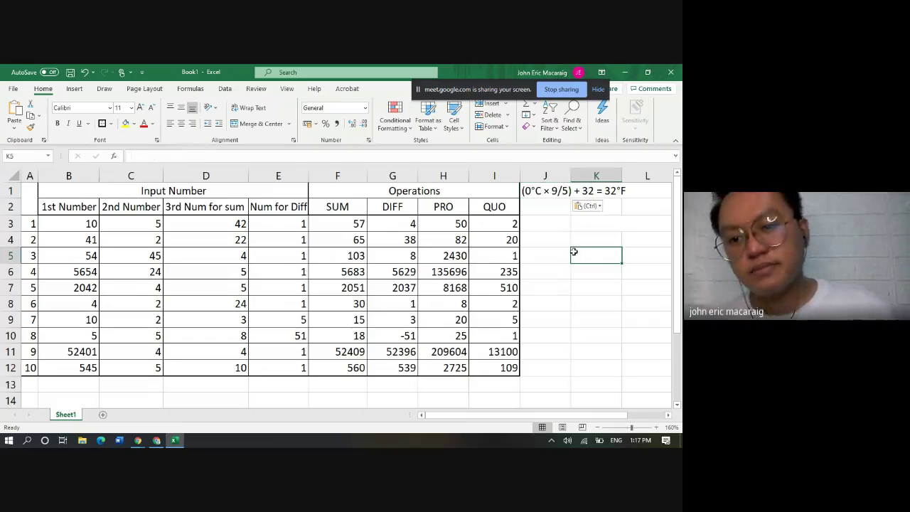
left_click(548, 213)
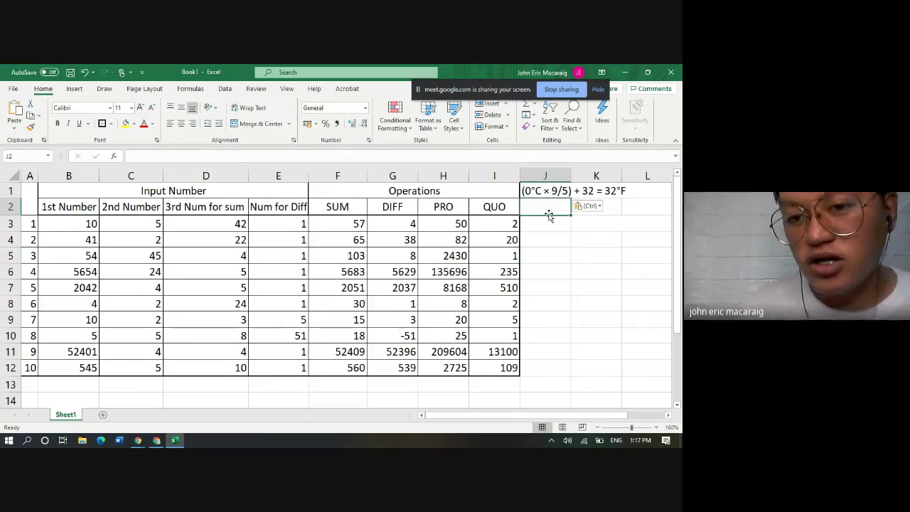
key("Down")
key("Down")
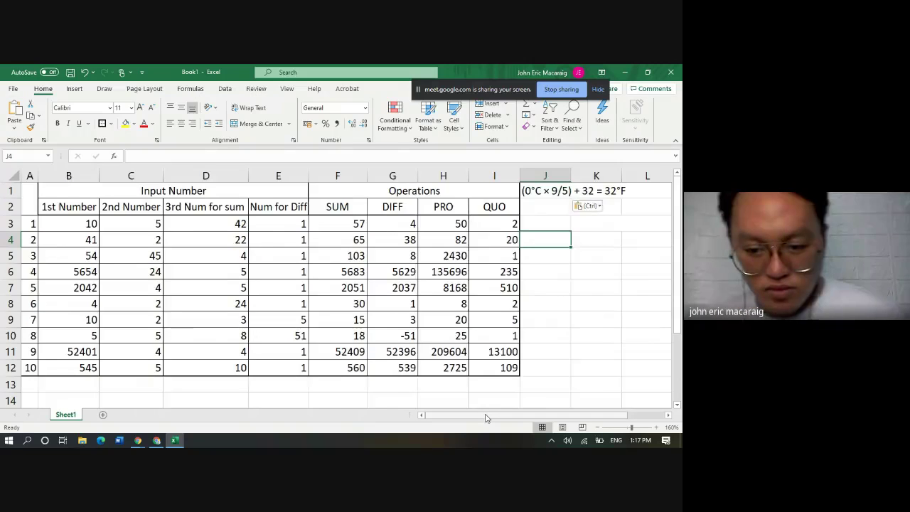
scroll(487, 417, "right", 2)
Type the headings Celsius in K2 and Far in L2
left_click(525, 212)
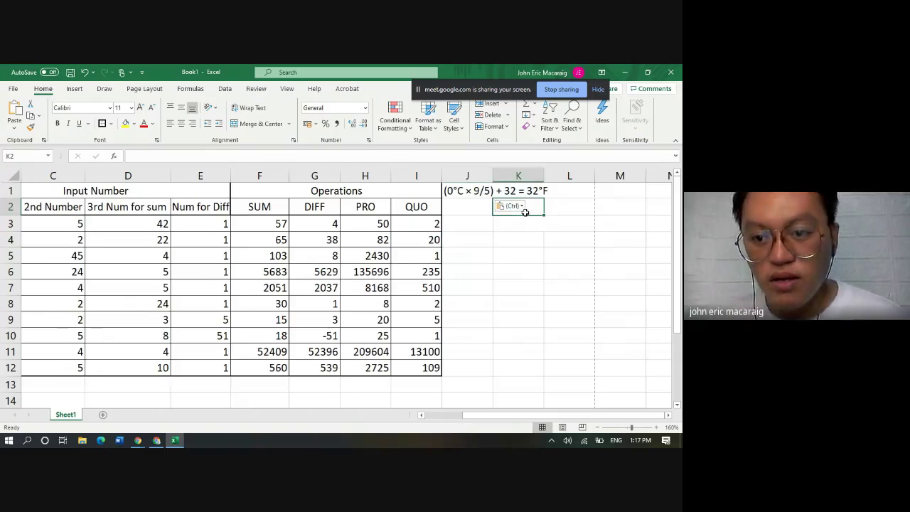
type("Celc")
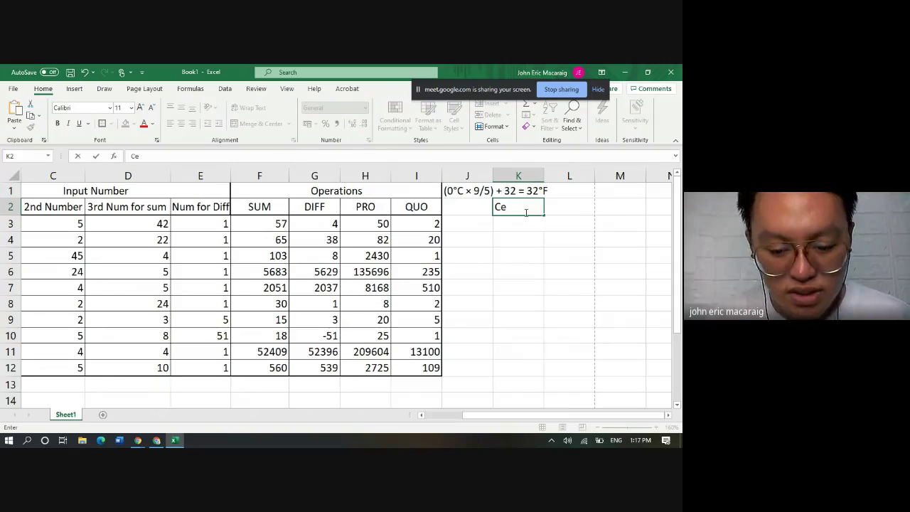
type("s")
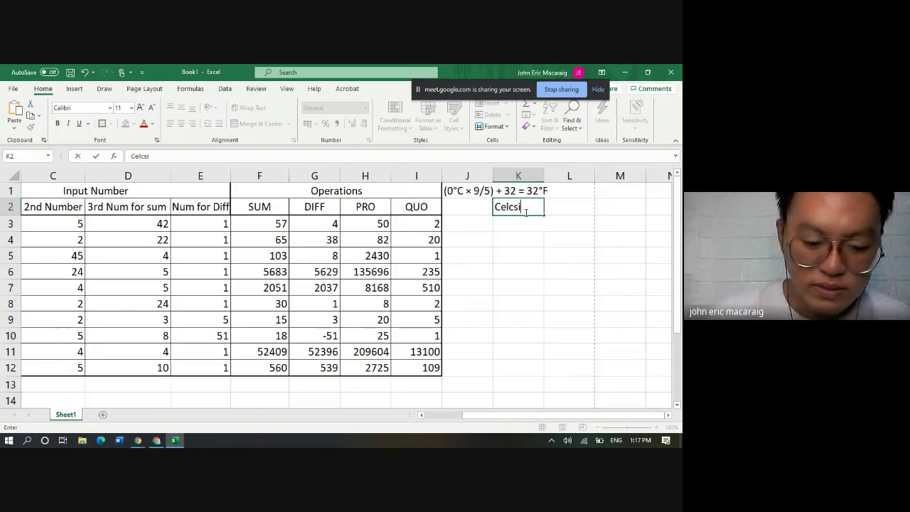
type("ius")
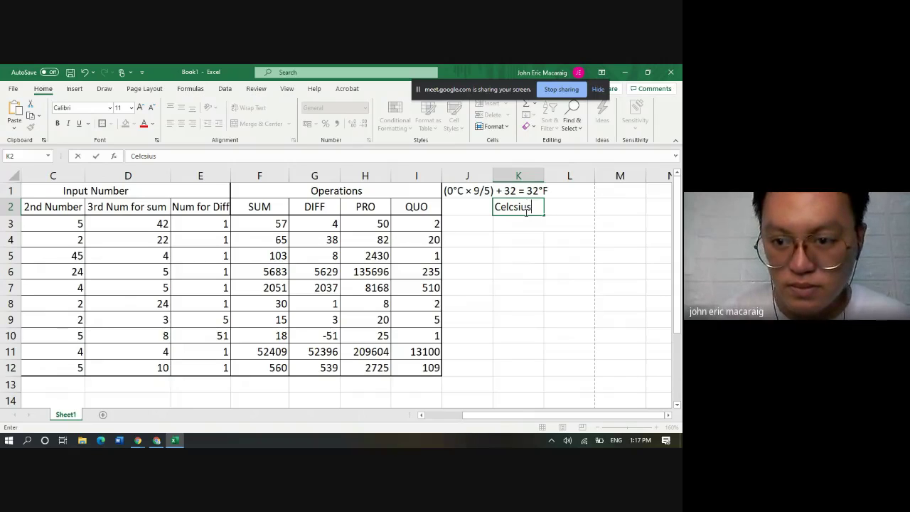
left_click_drag(534, 208, 515, 207)
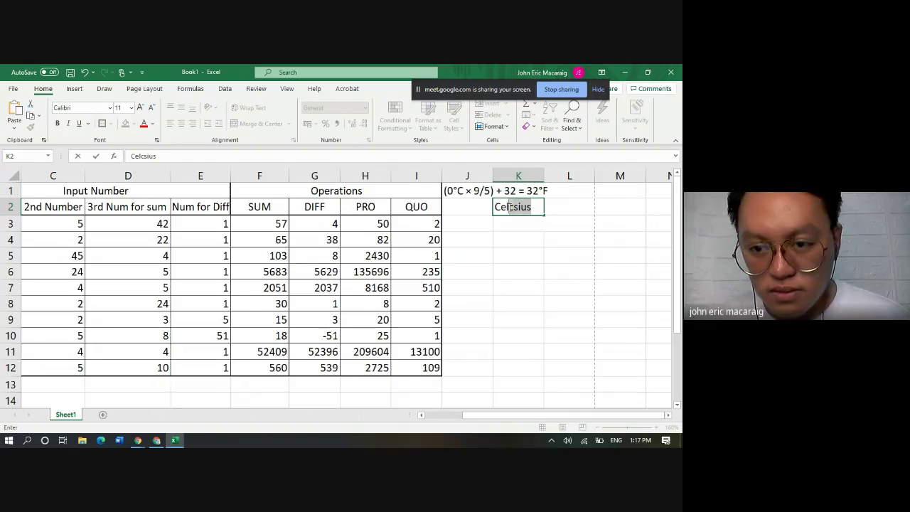
key("BackSpace")
key("BackSpace")
key("BackSpace")
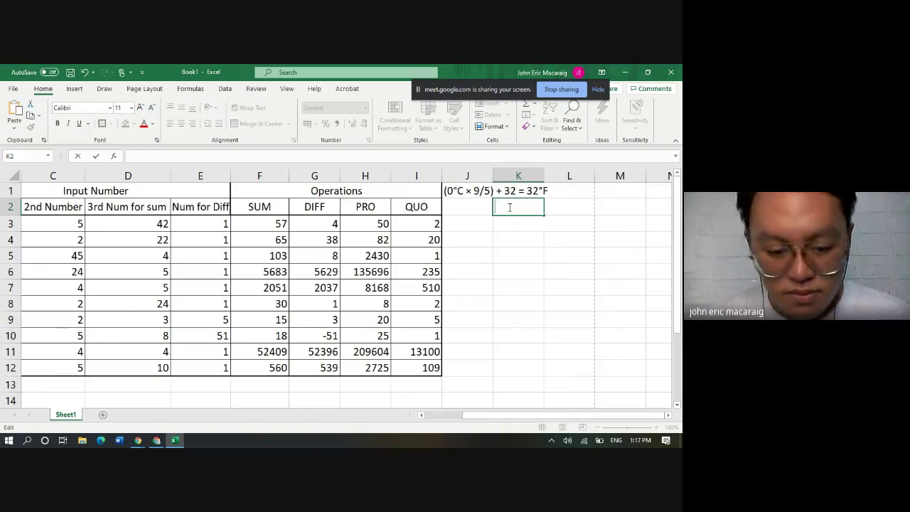
type("Celsius")
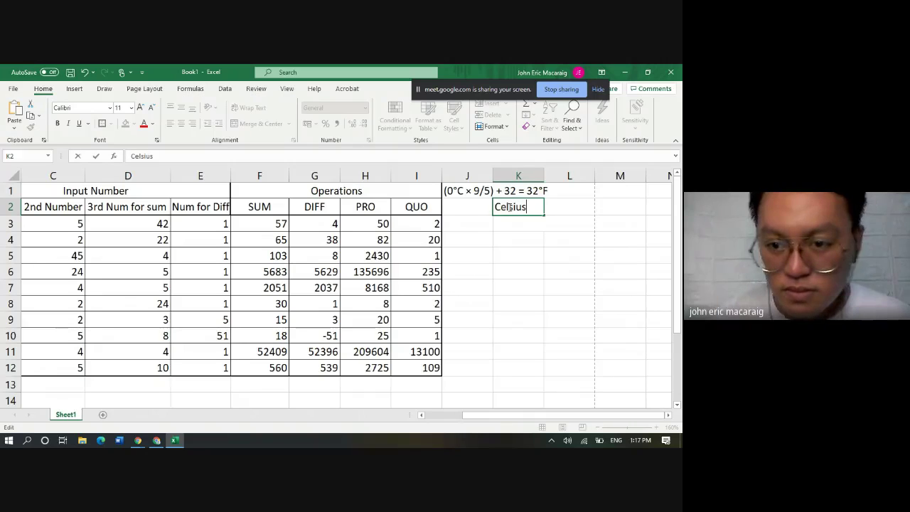
left_click(563, 206)
type("Far")
key("Return")
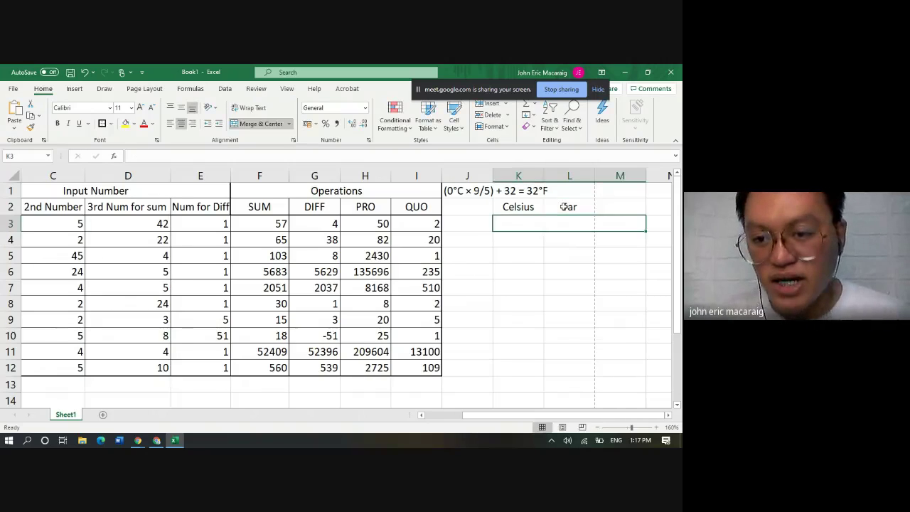
Apply All Borders to the range K2:L12
mouse_move(509, 206)
left_mouse_down()
mouse_move(580, 213)
mouse_move(557, 341)
left_mouse_up()
left_click(565, 204)
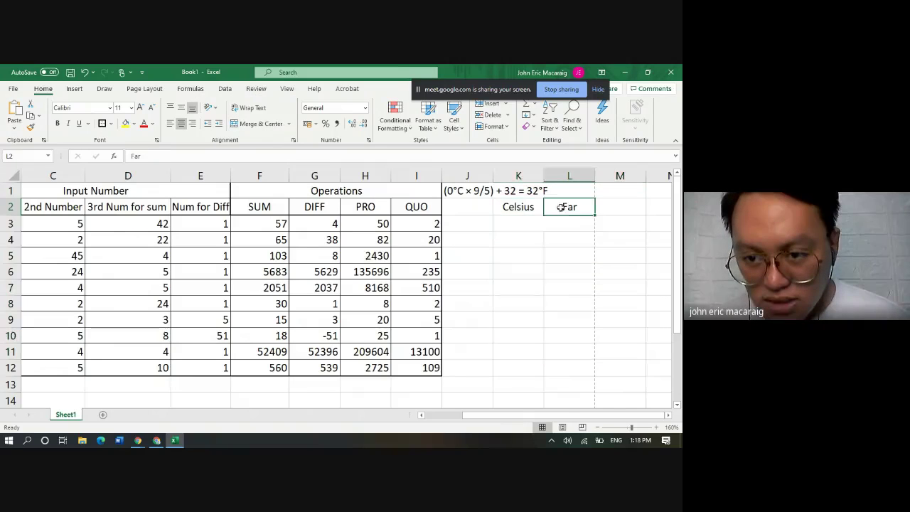
left_click(543, 208)
left_click_drag(543, 208, 563, 298)
left_click(569, 207)
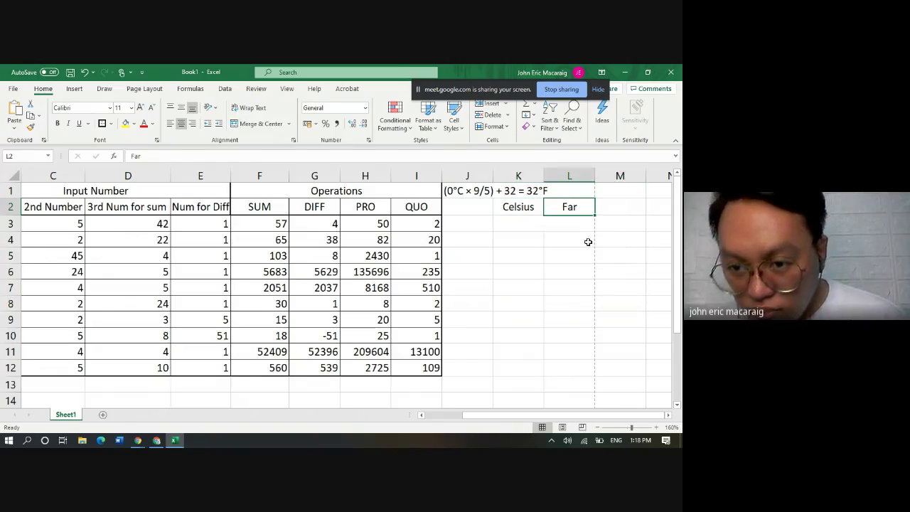
left_click_drag(518, 223, 603, 226)
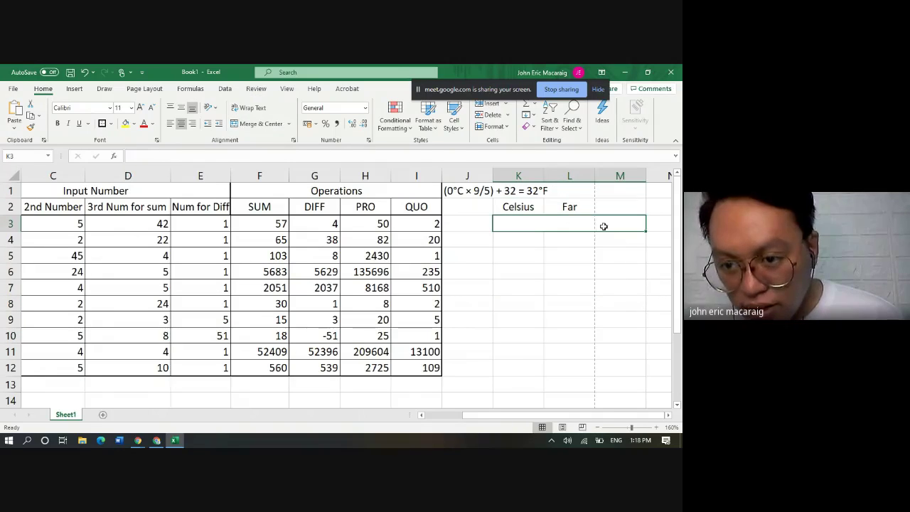
left_click(536, 281)
left_click_drag(520, 206, 579, 364)
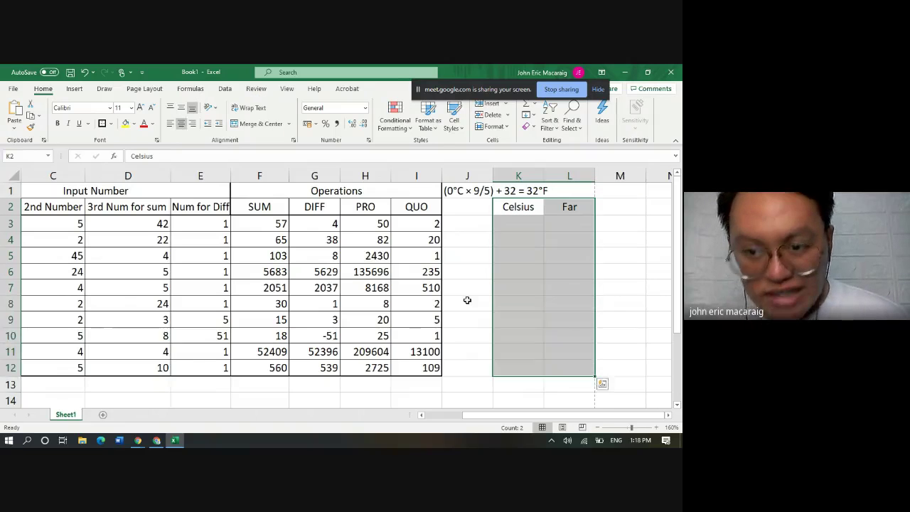
left_click(112, 124)
left_click(149, 219)
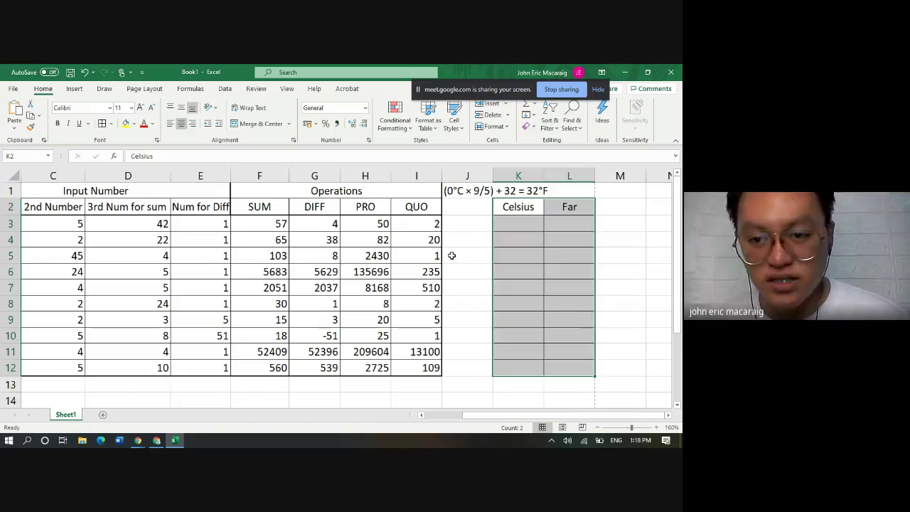
left_click(553, 248)
left_click(579, 210)
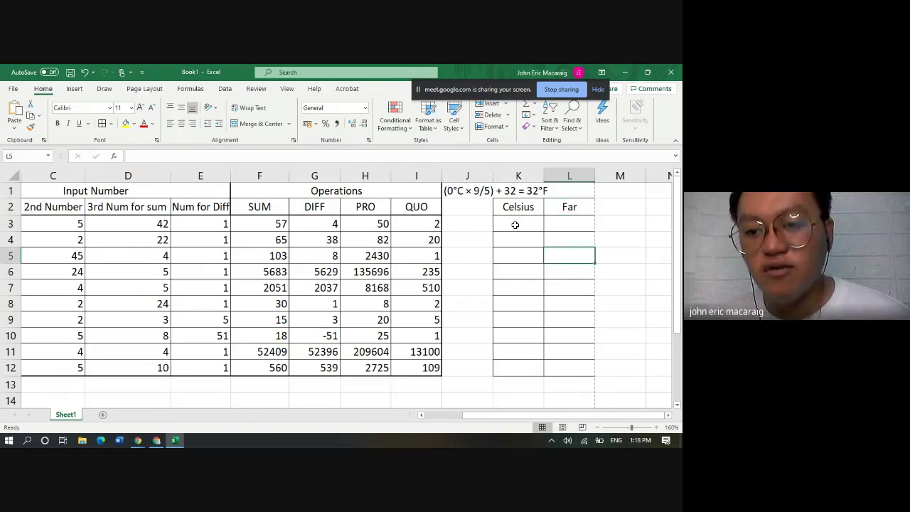
left_click(514, 224)
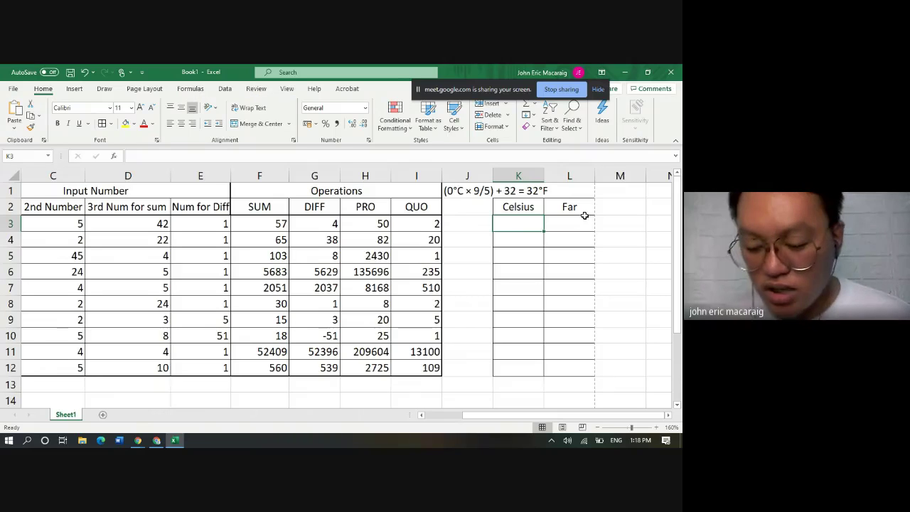
Enter 35 in K3 and the formula =(K3*9/5) + 32 in L3, giving 95
type("35")
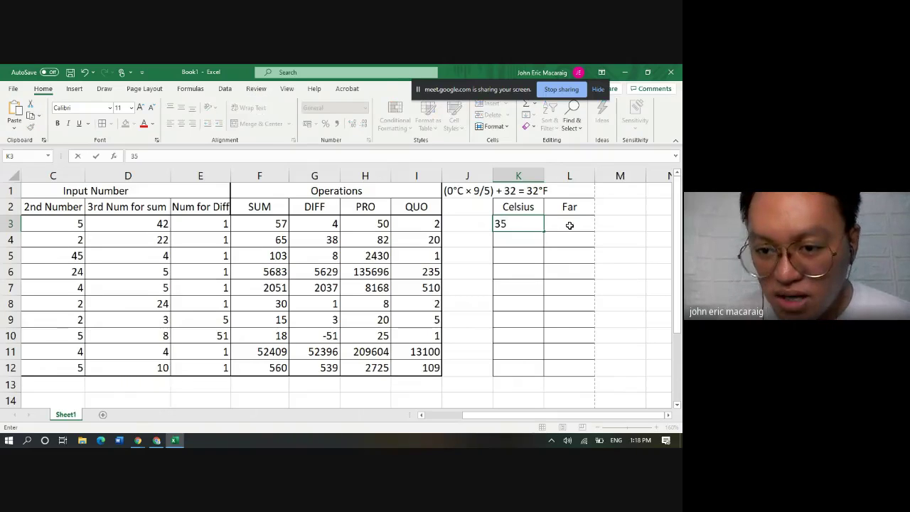
left_click(569, 270)
left_click(570, 224)
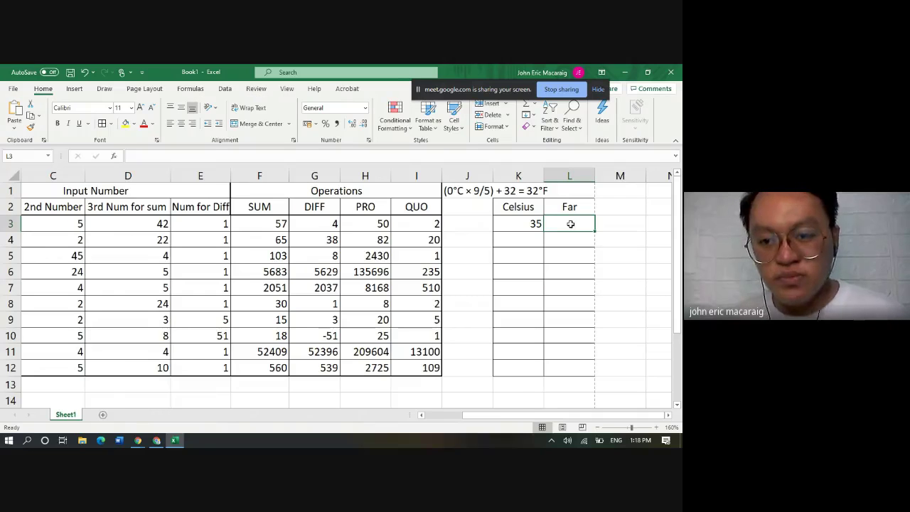
type("=")
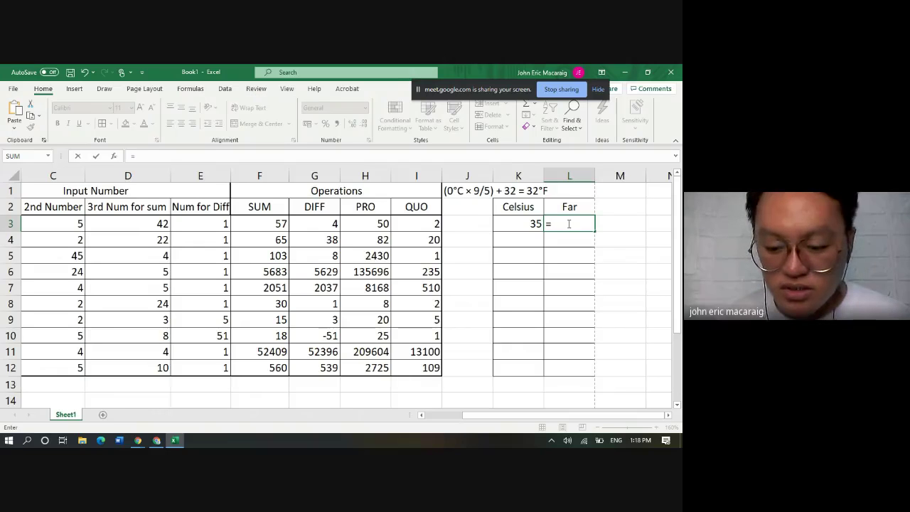
type("(")
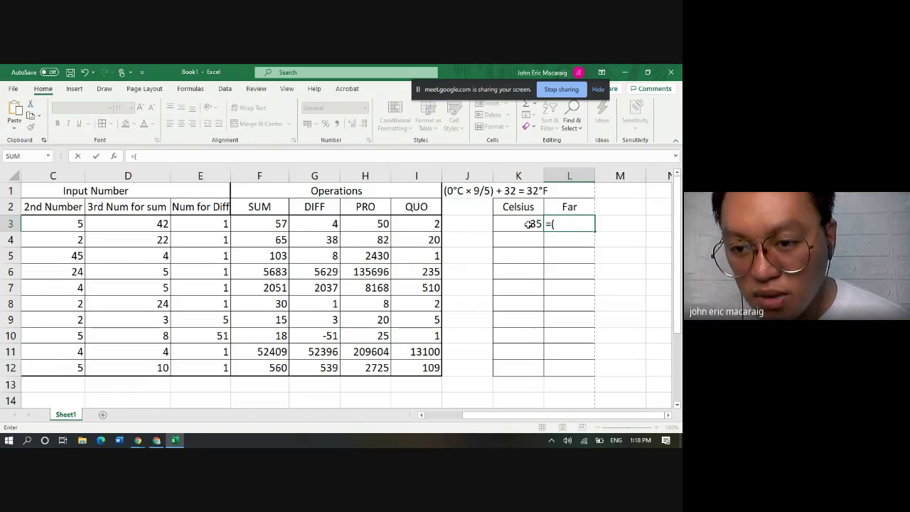
left_click(528, 224)
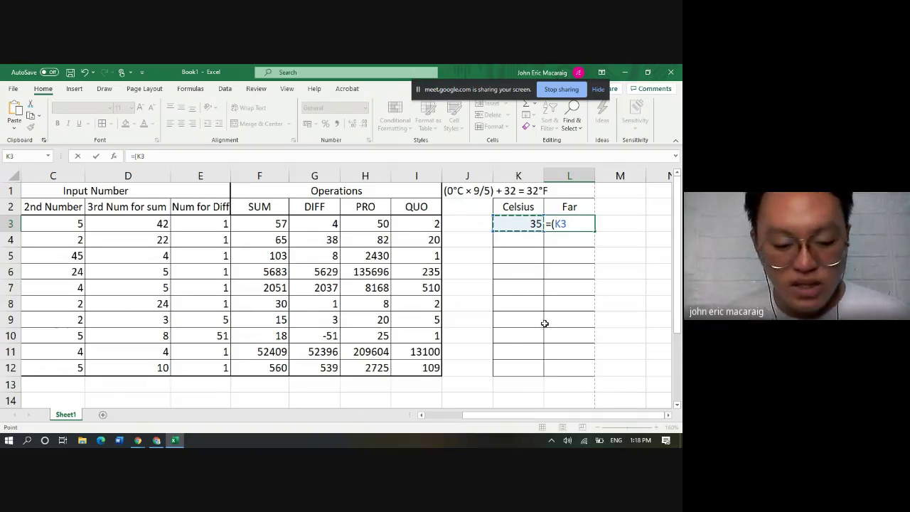
type("X")
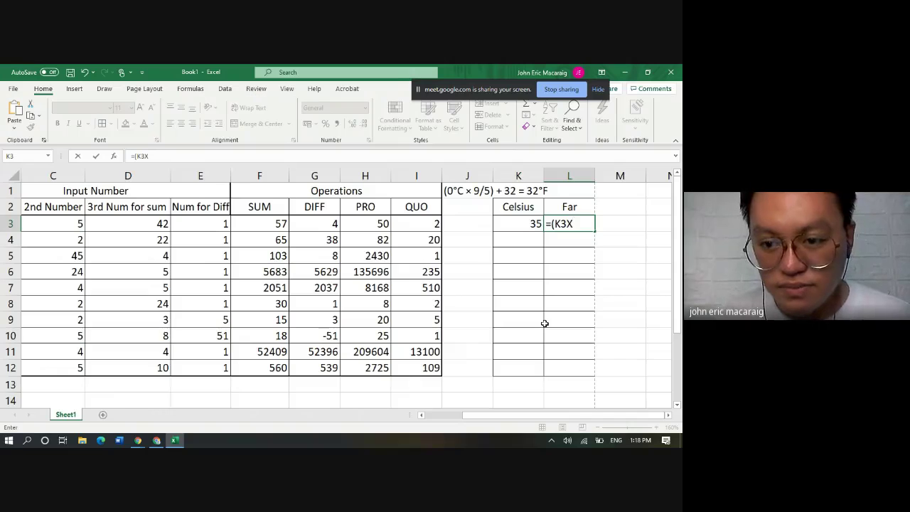
key("BackSpace")
type("*")
key("BackSpace")
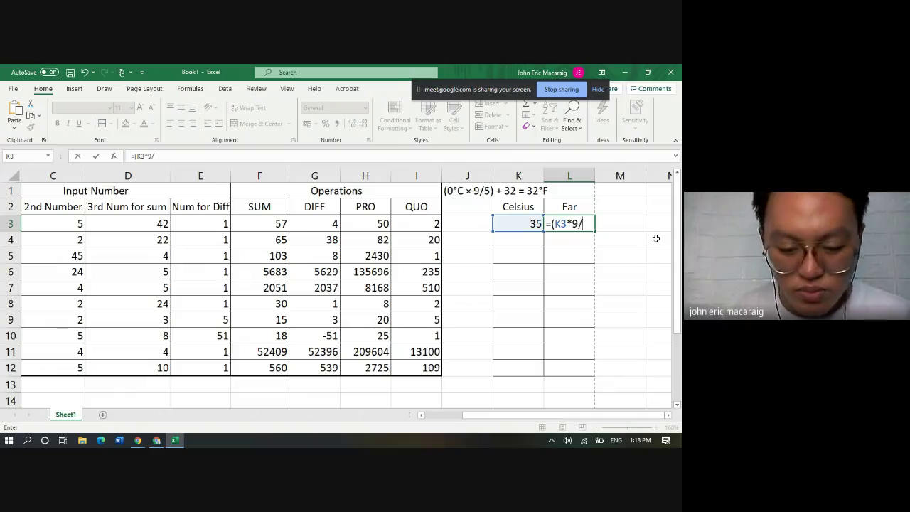
type("5")
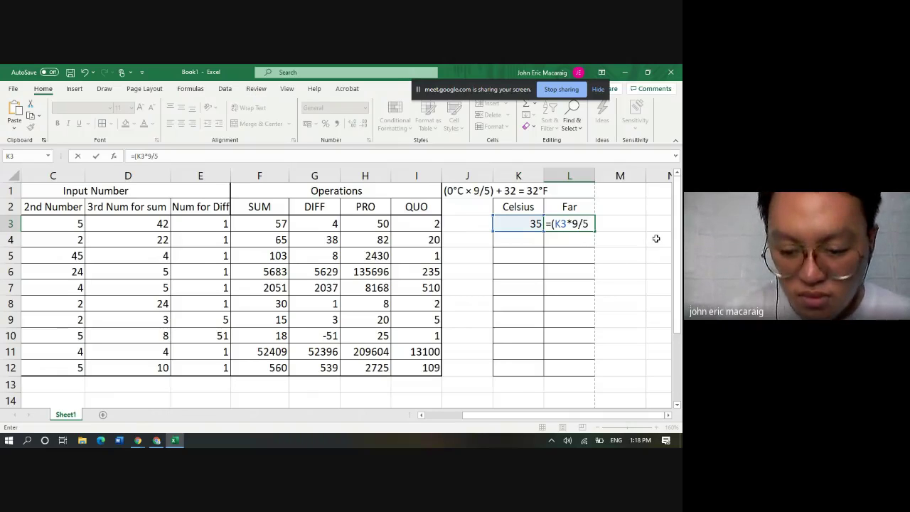
type(") + 32")
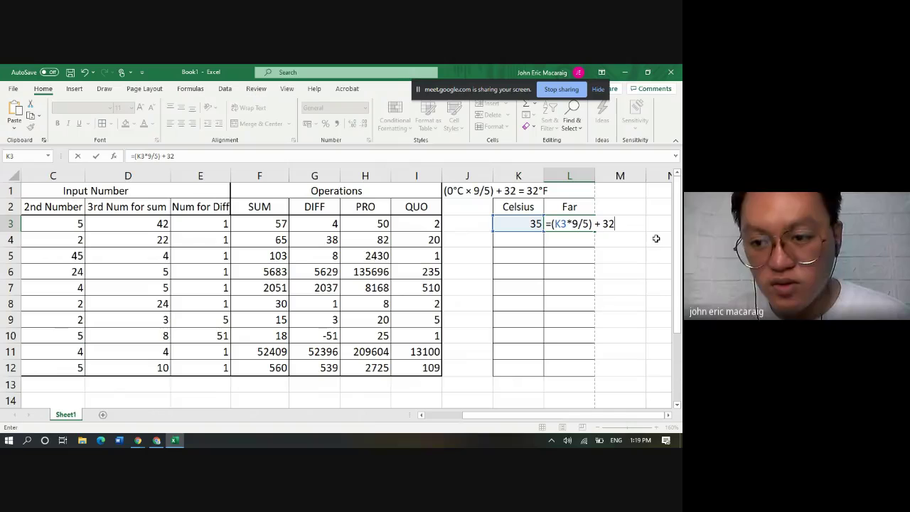
key("Return")
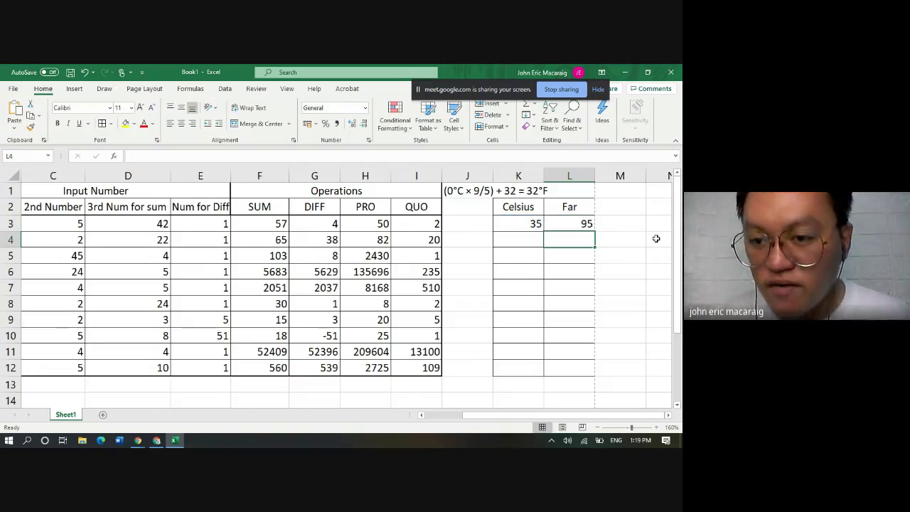
Copy L3's Fahrenheit formula down to L12
left_click(585, 224)
left_click(587, 257)
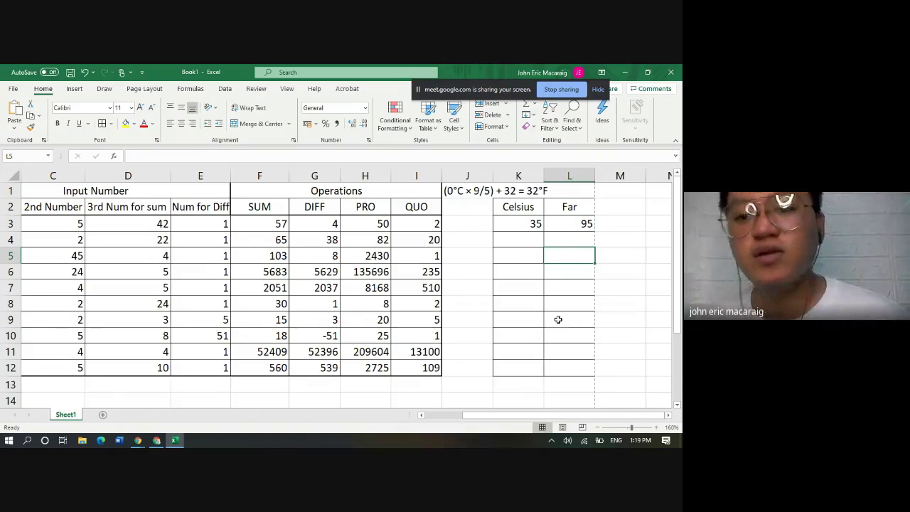
left_click(156, 440)
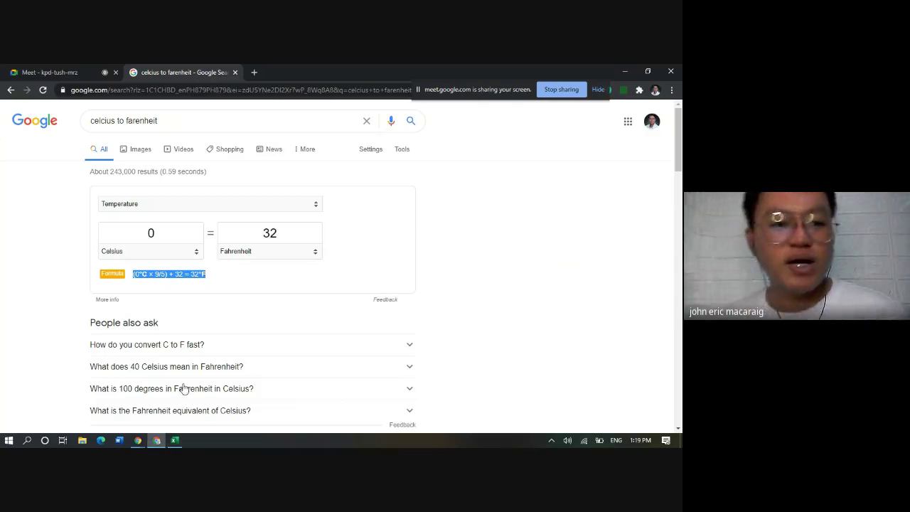
left_click(159, 442)
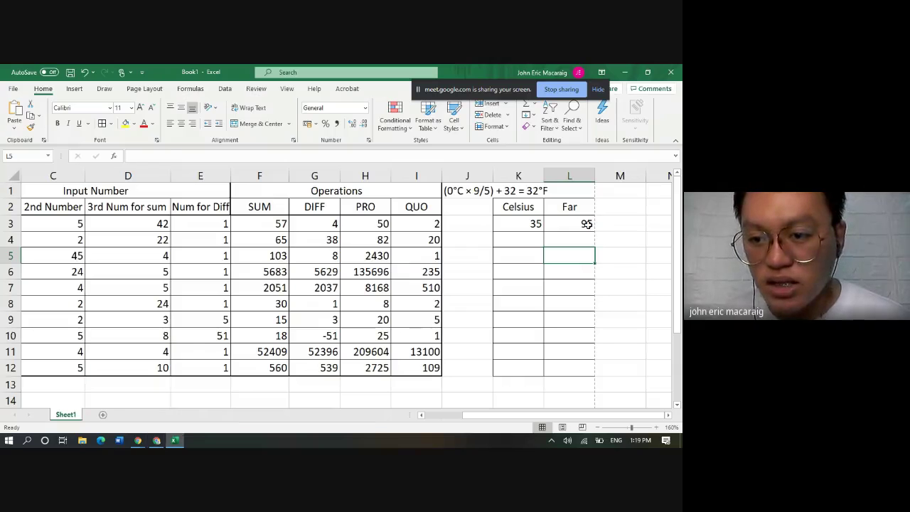
left_click(582, 224)
left_click_drag(594, 232, 590, 384)
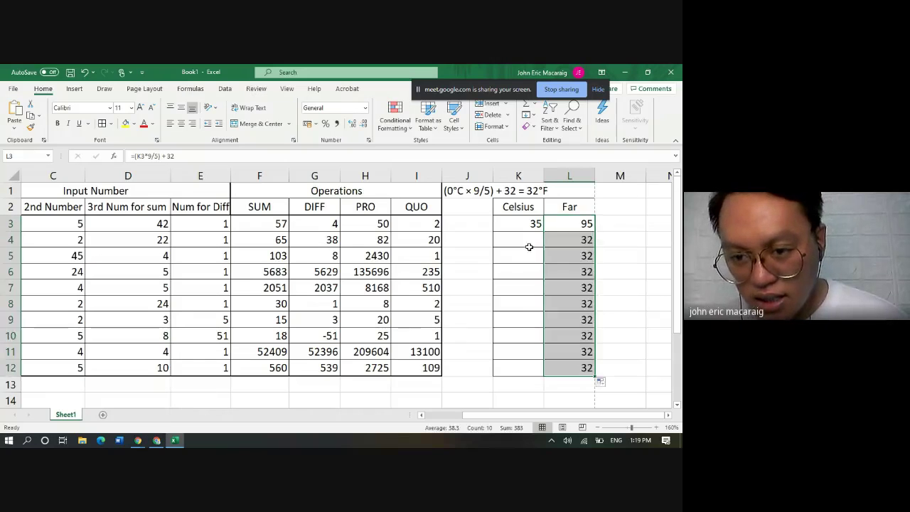
Fill K3:K12 as a series counting 35 to 44 using Fill Series
left_click(533, 224)
left_click_drag(544, 231, 545, 374)
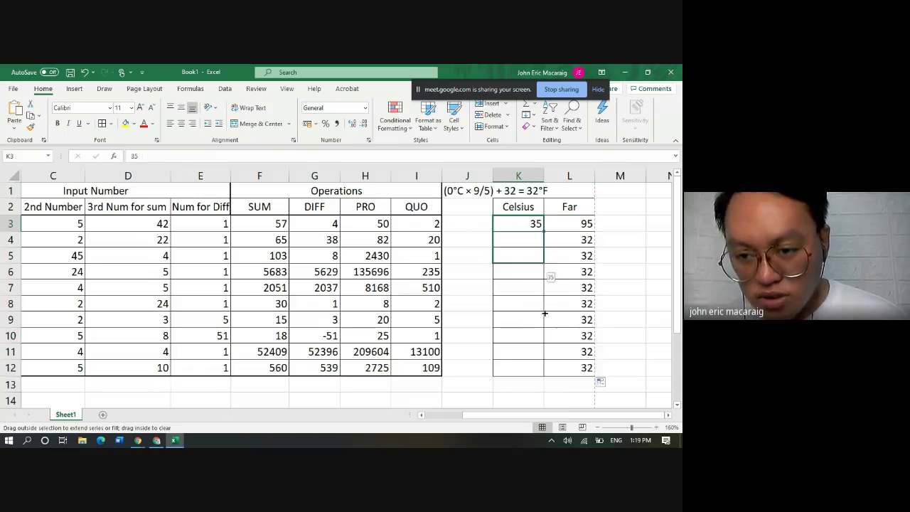
left_click(550, 382)
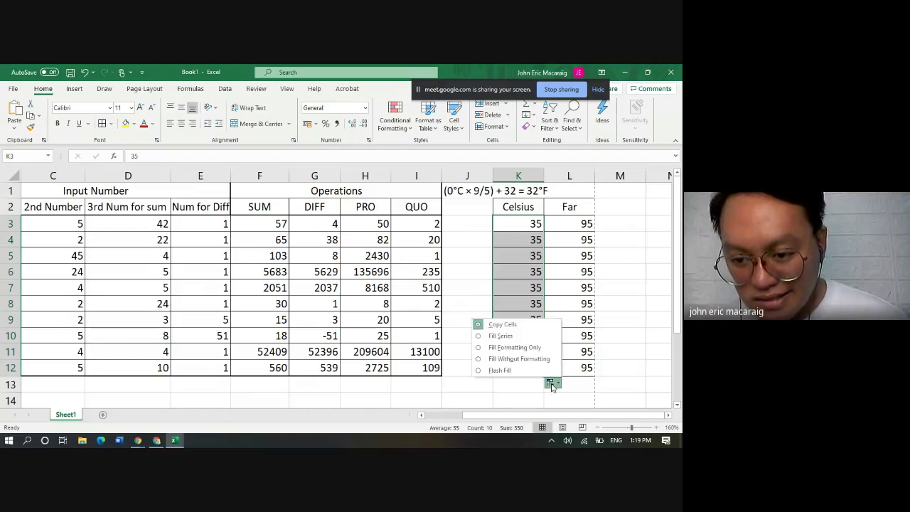
left_click(500, 336)
left_click(628, 261)
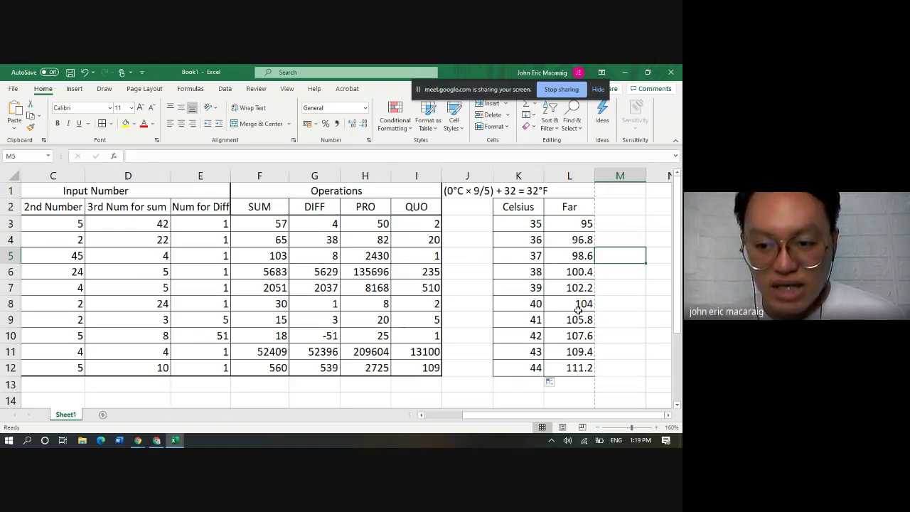
left_click(631, 206)
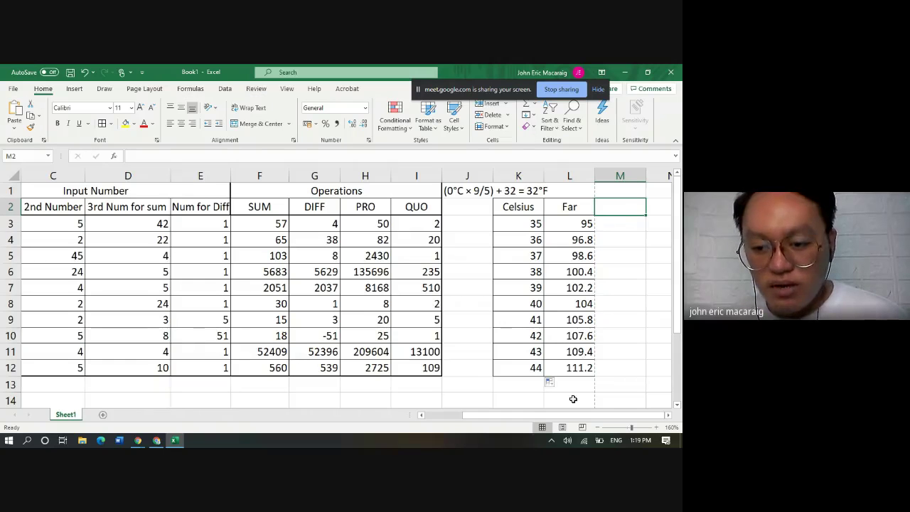
left_click(666, 415)
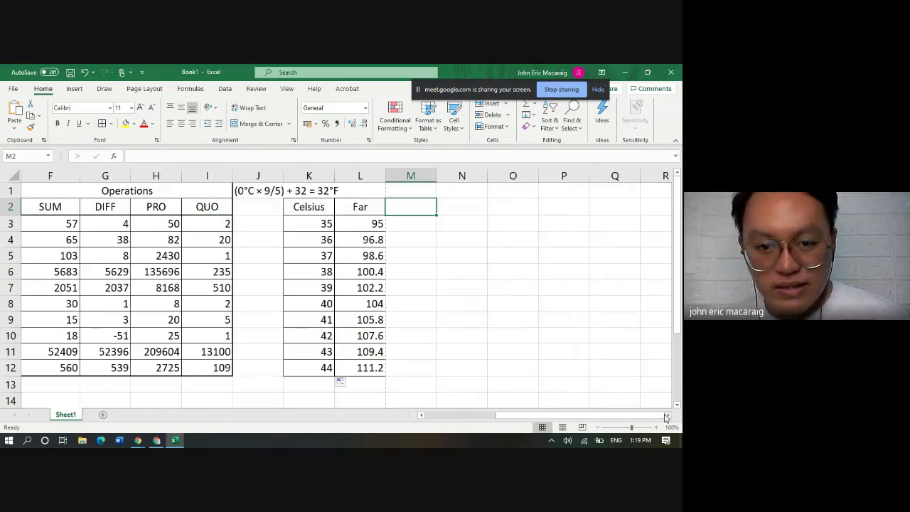
Type the headings Far in N2 and Cel in O2
left_click(449, 203)
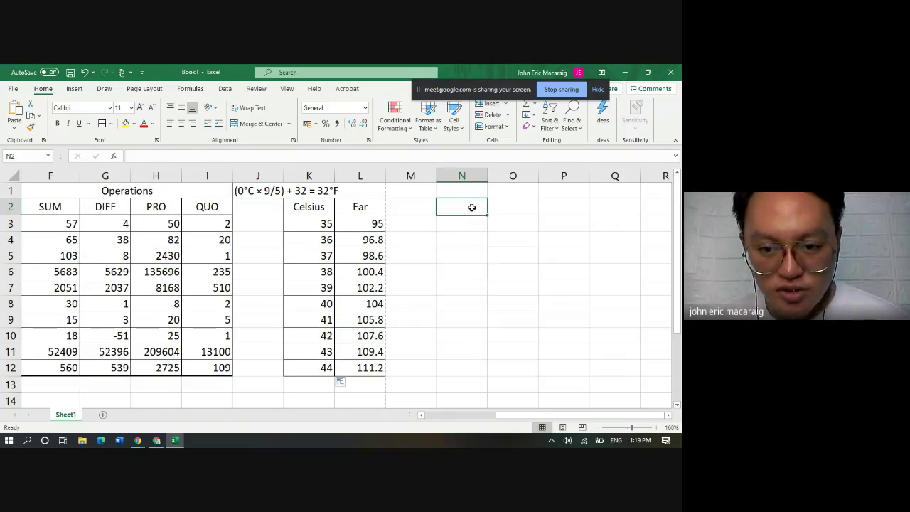
type("FA")
key("BackSpace")
type("ar")
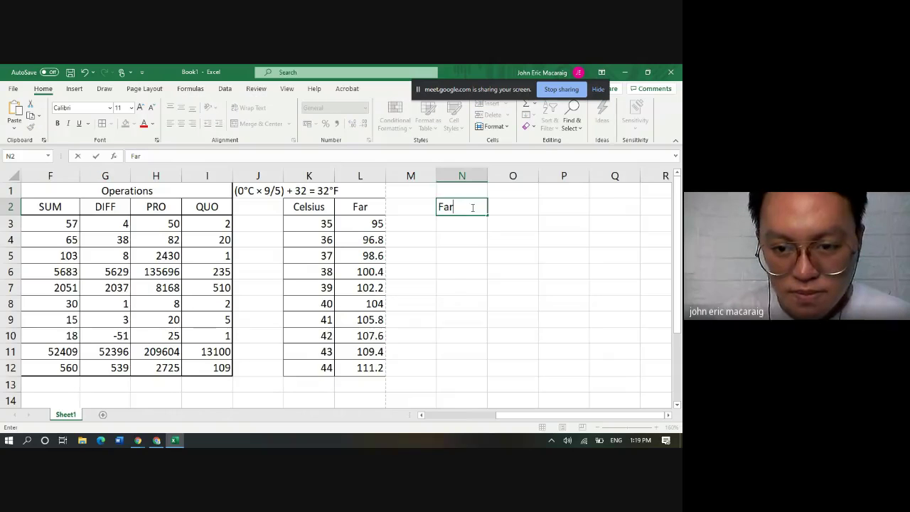
key("Return")
left_click(504, 205)
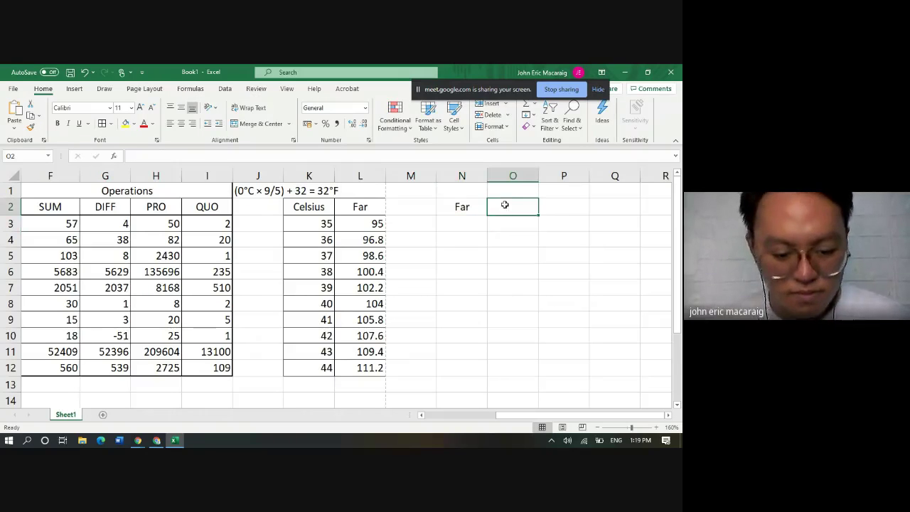
type("Cel")
key("Return")
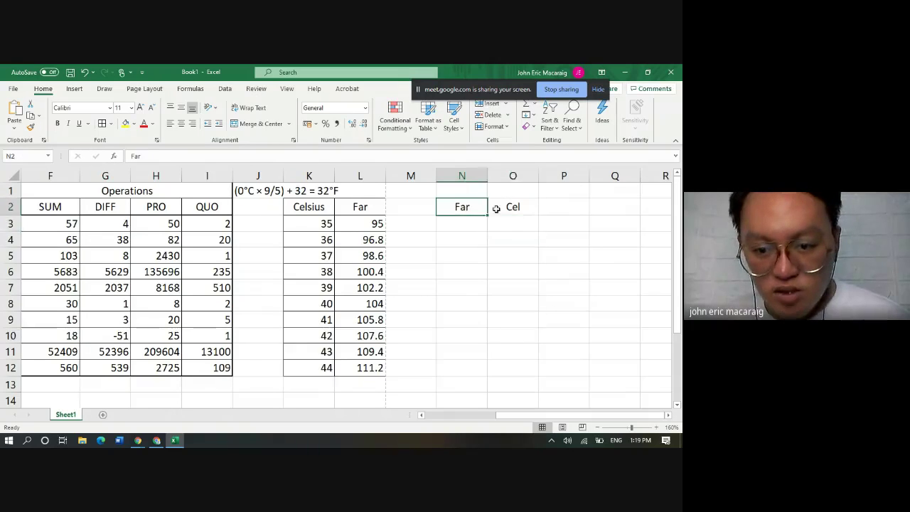
Apply All Borders to N2:O12 and switch back to the Google results
left_click_drag(476, 206, 514, 361)
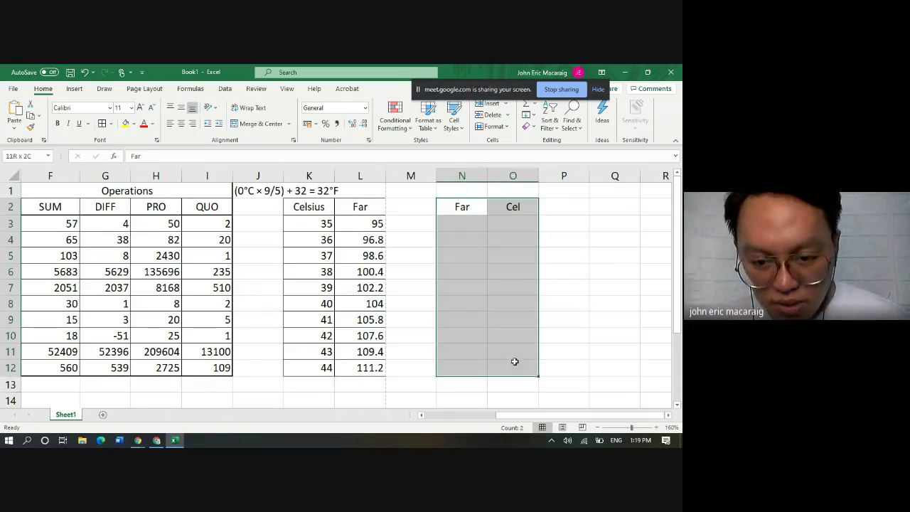
left_click(103, 124)
left_click(462, 319)
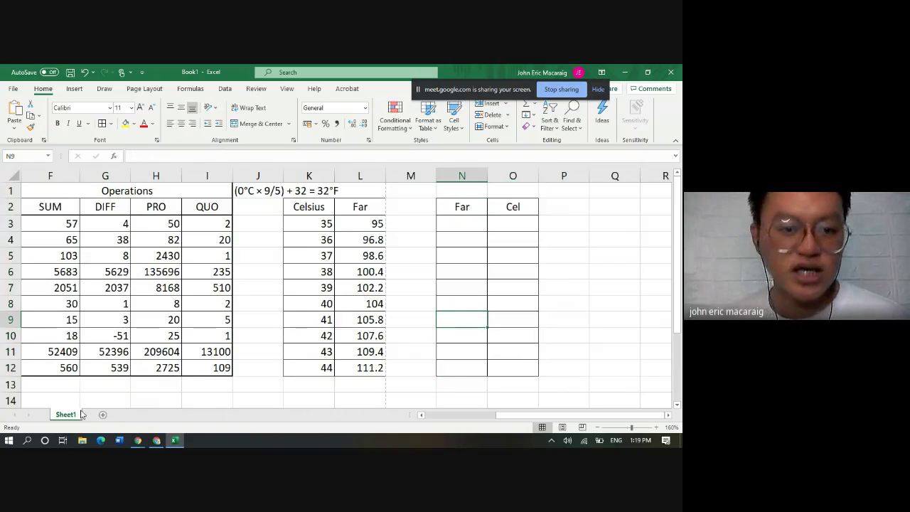
left_click(137, 440)
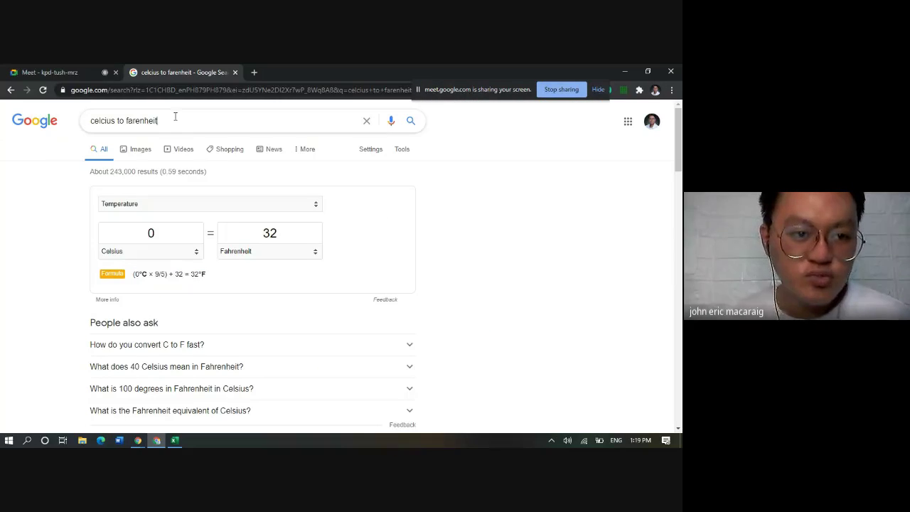
Search 'fahrenheit to celsius', copy (32°F − 32) × 5/9 = 0°C, and return to Excel
left_click_drag(174, 119, 77, 111)
type("far")
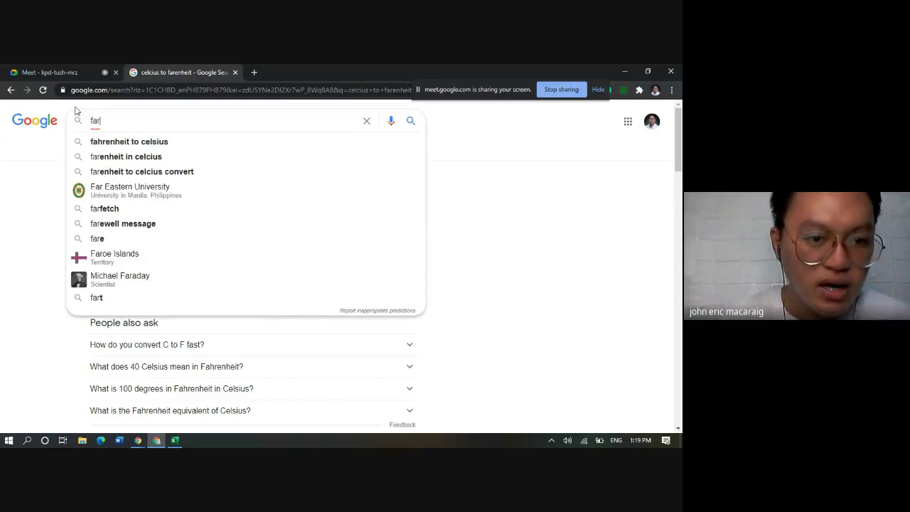
left_click(139, 145)
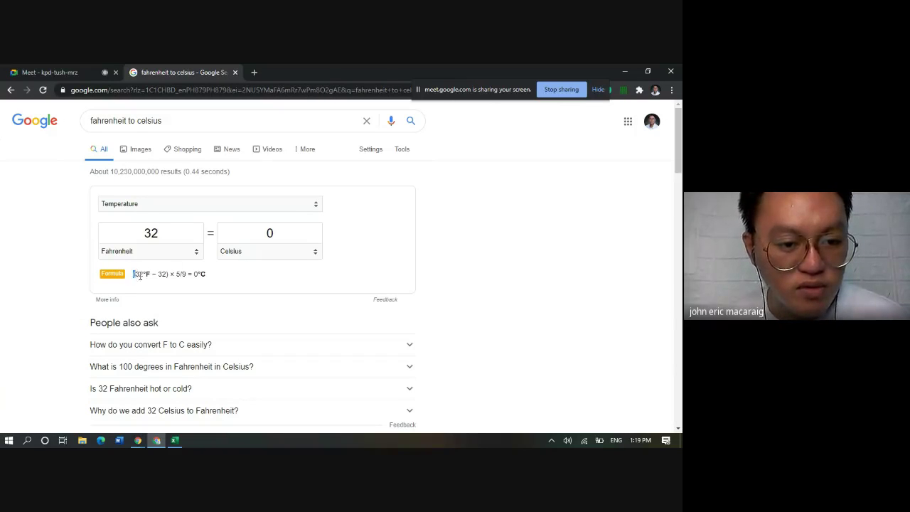
left_click_drag(132, 274, 207, 276)
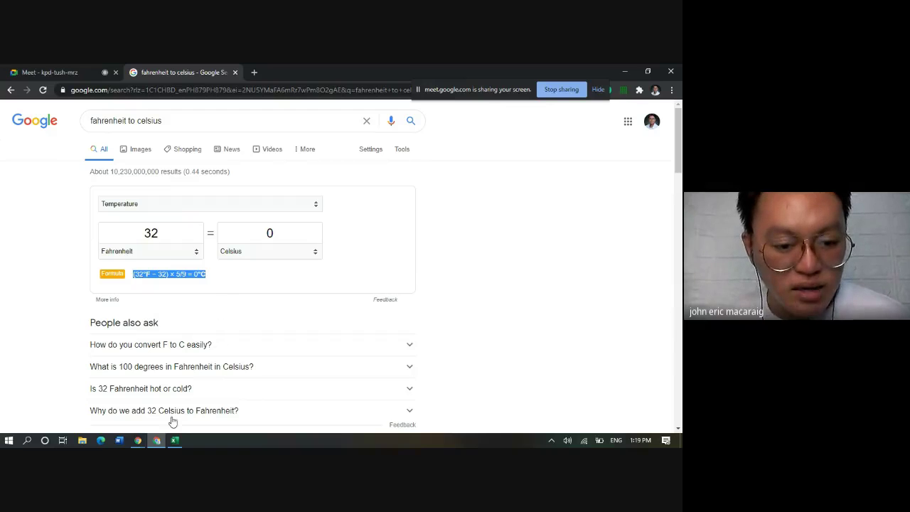
key("alt+Tab")
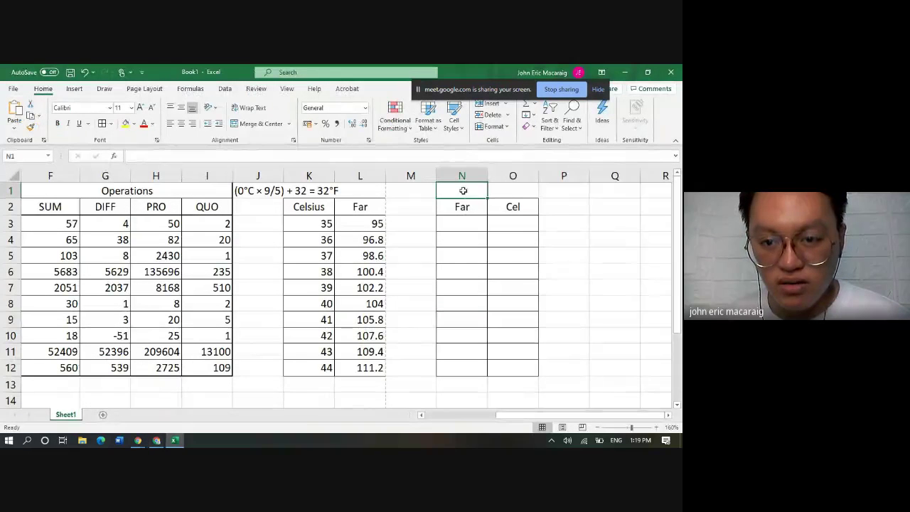
Paste the Fahrenheit-to-Celsius formula text into N1 and enter 95 in N3
right_click(462, 190)
left_click(502, 203)
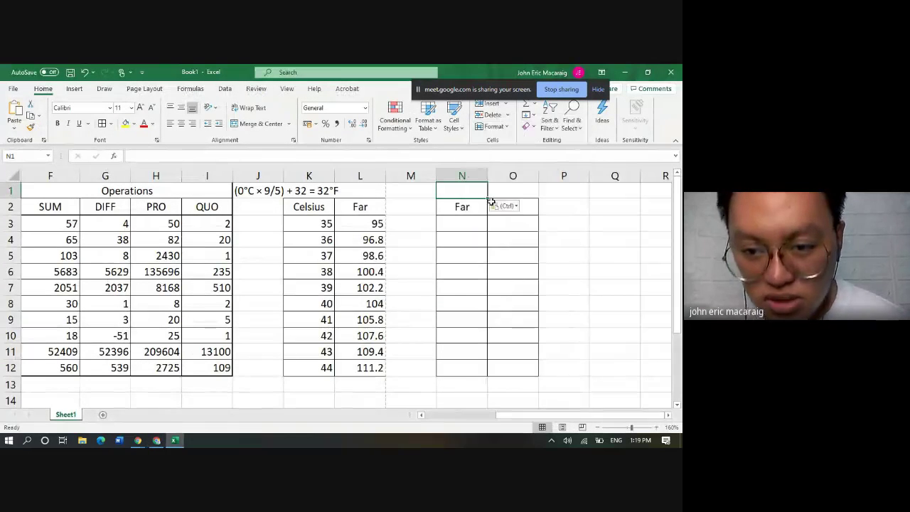
left_click(462, 224)
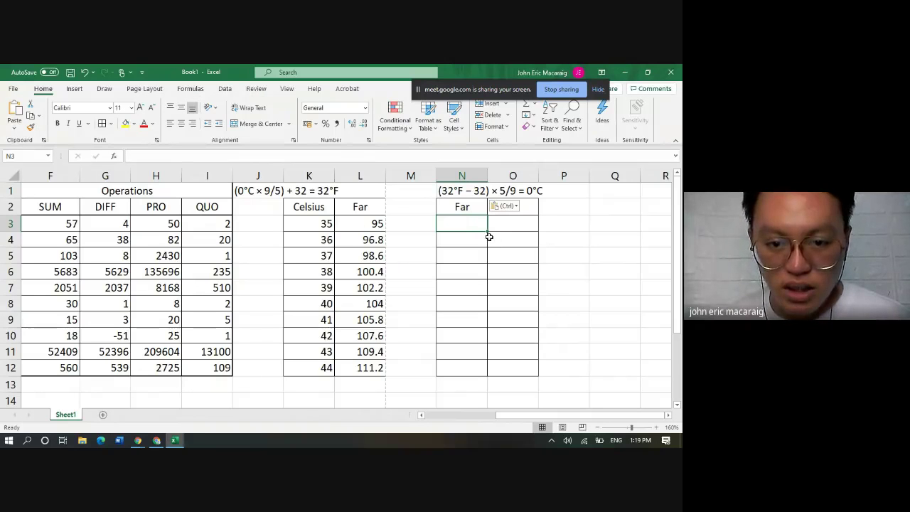
type("95")
key("Return")
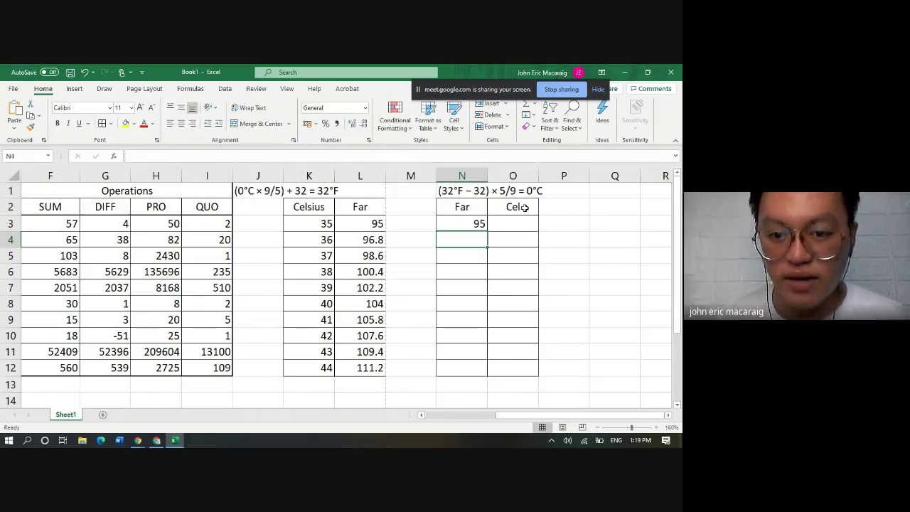
Enter =(N3-32)*5/9 in O3, converting 95 to 35
left_click(482, 225)
left_click(519, 223)
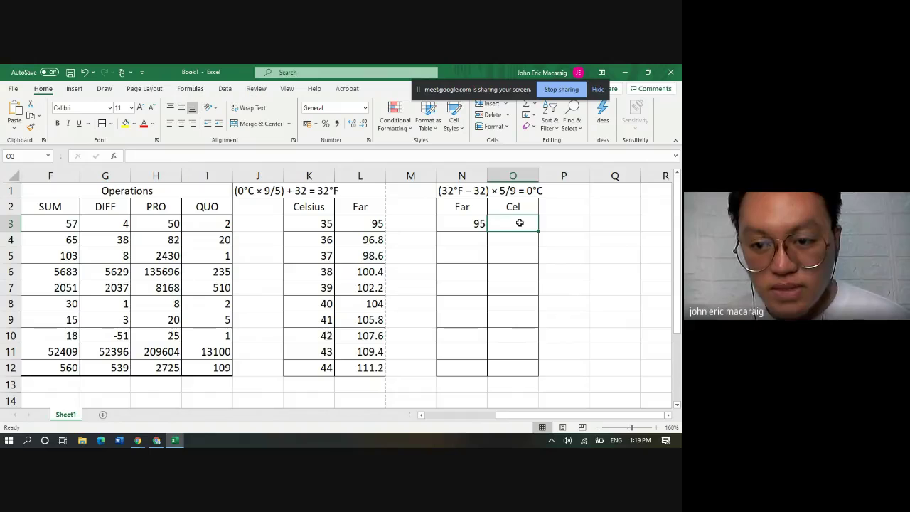
type("=")
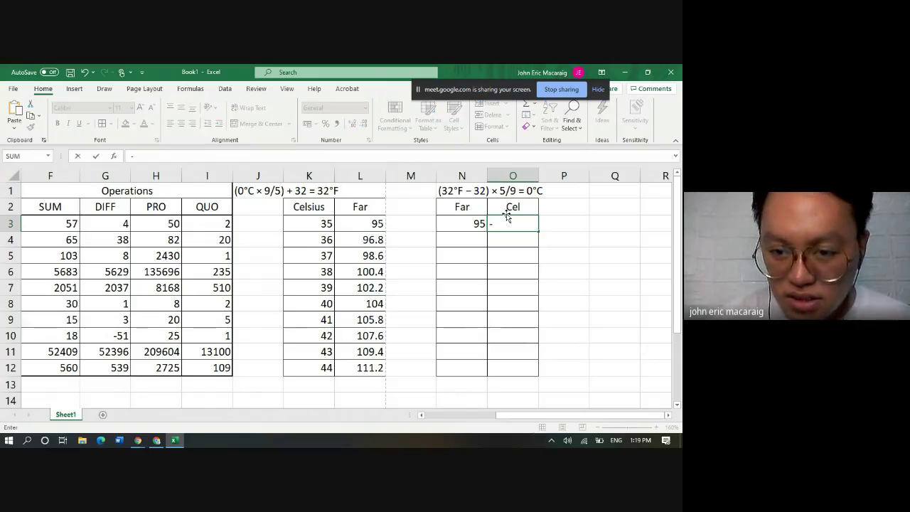
key("BackSpace")
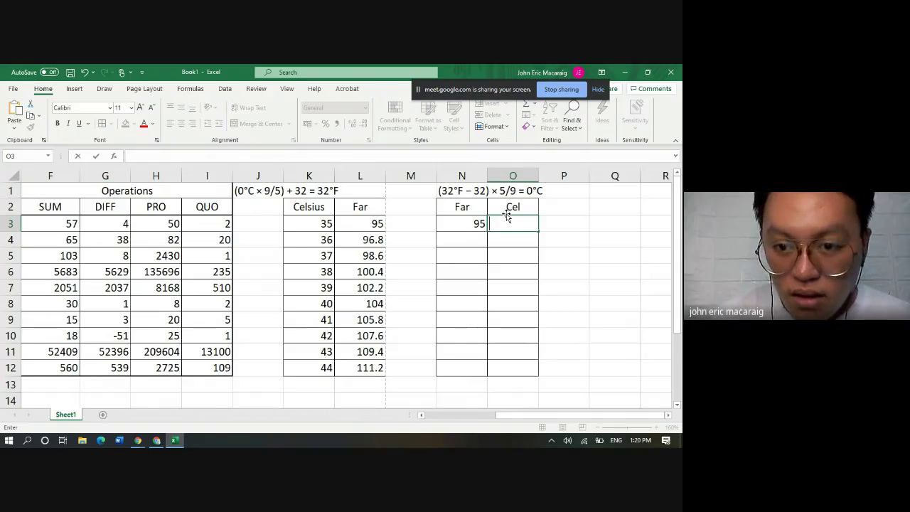
type("=")
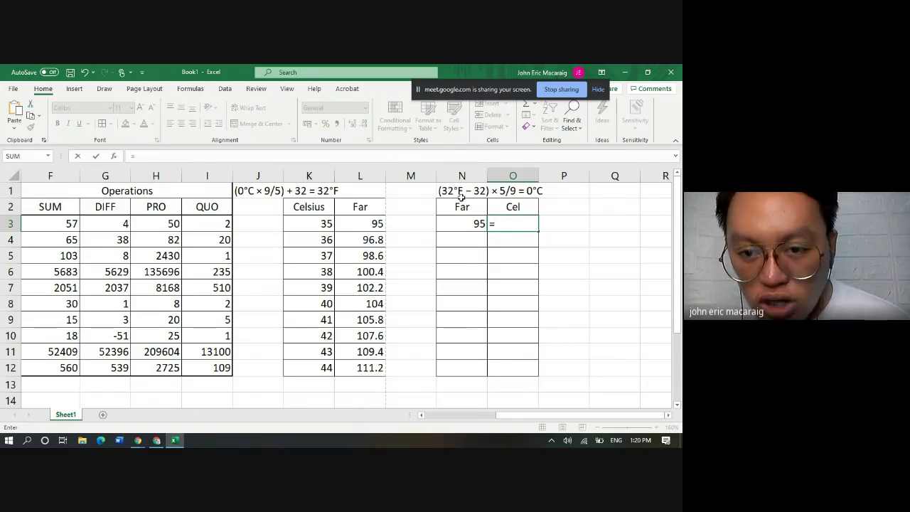
left_click(476, 225)
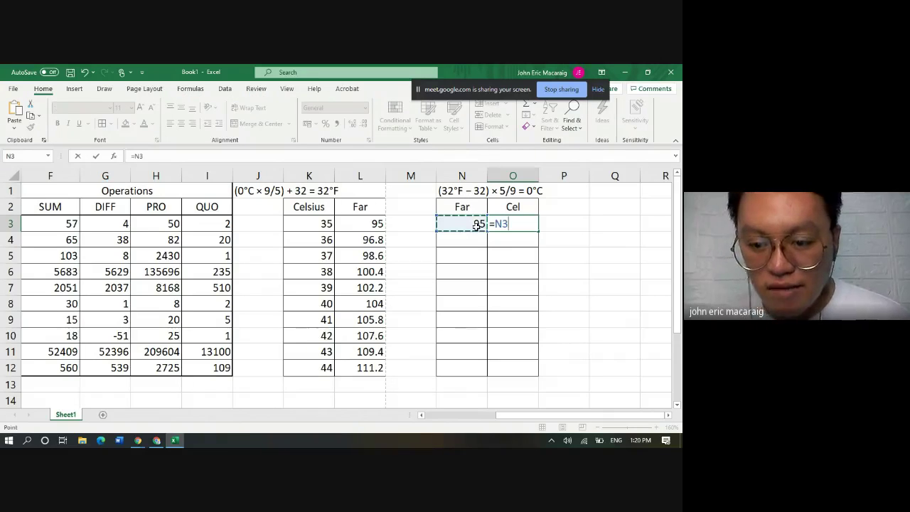
key("BackSpace")
key("BackSpace")
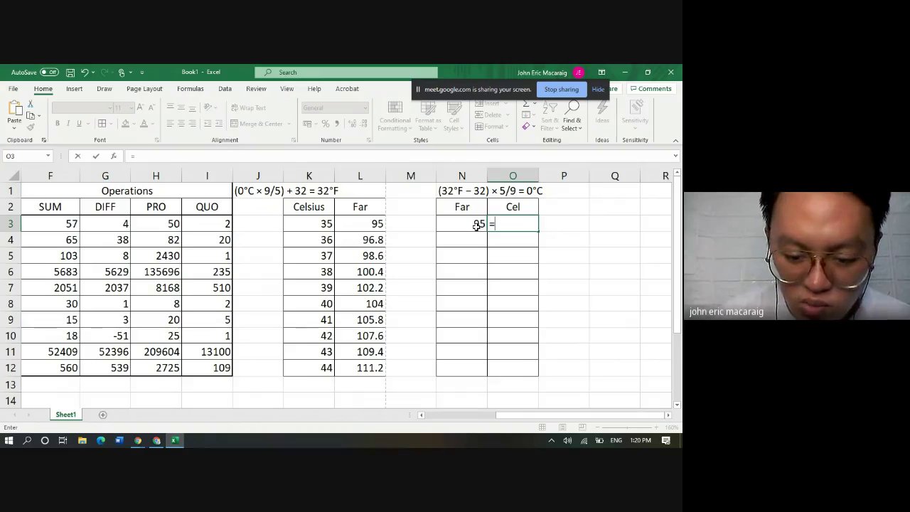
type("(")
left_click(468, 223)
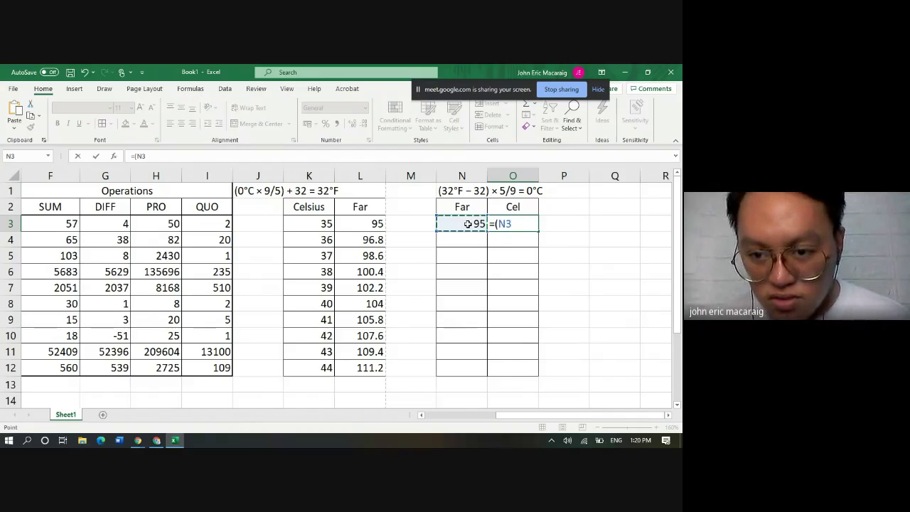
type("-32")
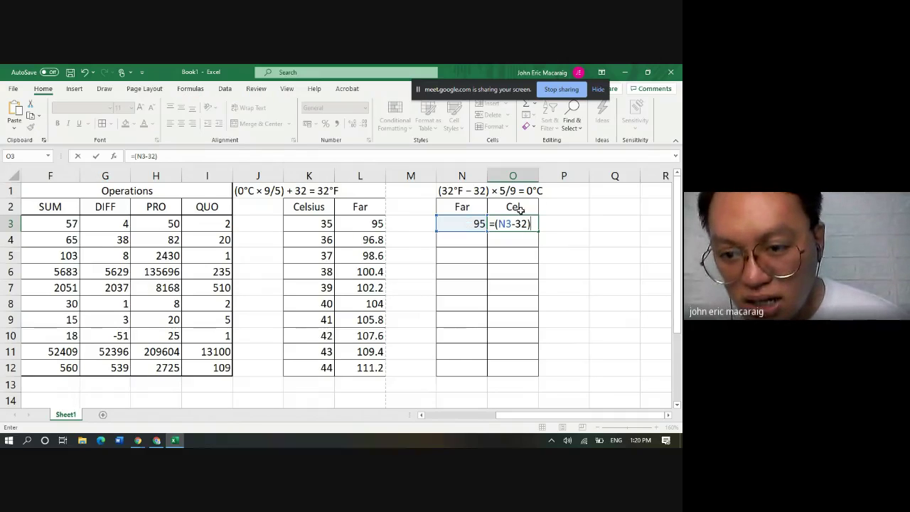
type("*")
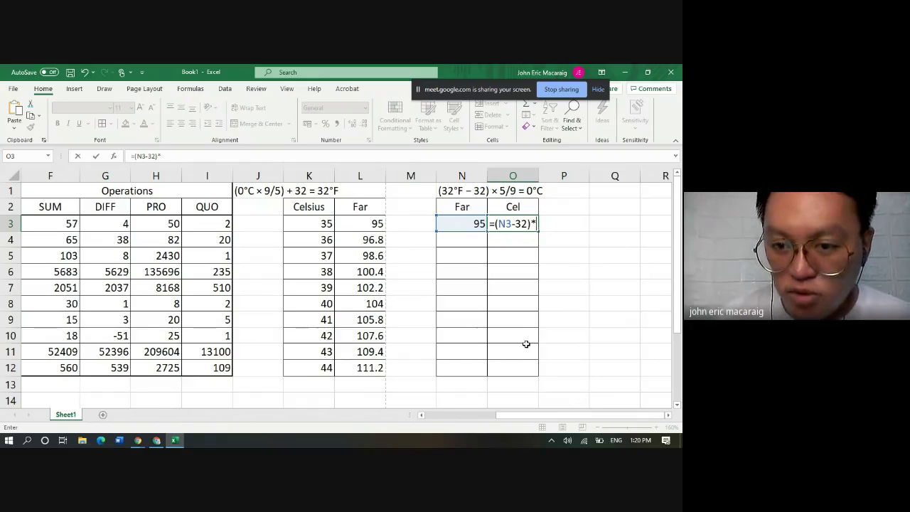
type("5/")
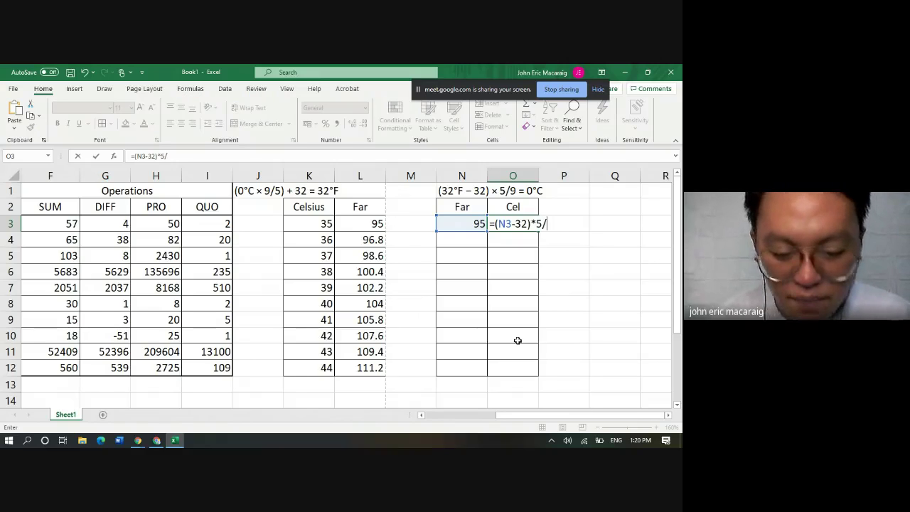
type("9")
key("Return")
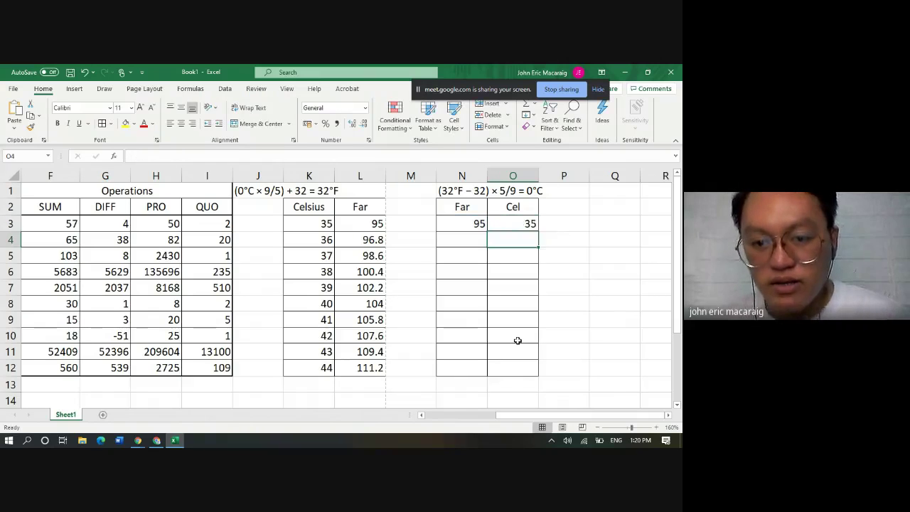
Copy the Fahrenheit results L3:L12 into N3:N12, then undo that paste
mouse_move(494, 222)
left_mouse_down()
mouse_move(351, 226)
mouse_move(380, 365)
left_mouse_up()
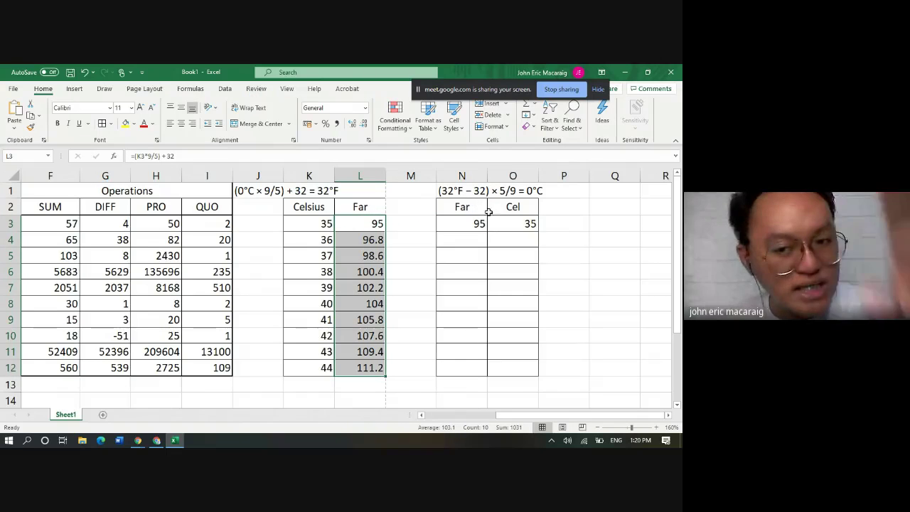
key("ctrl+c")
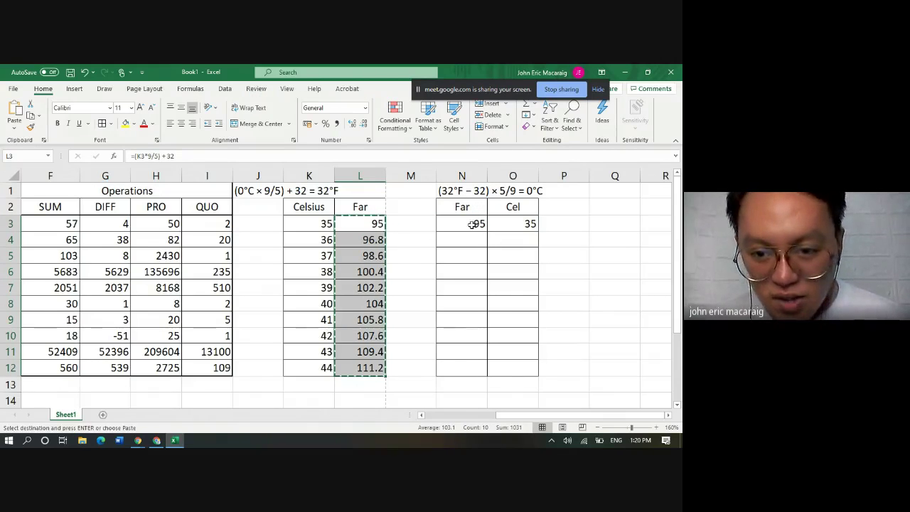
left_click(473, 224)
key("ctrl+v")
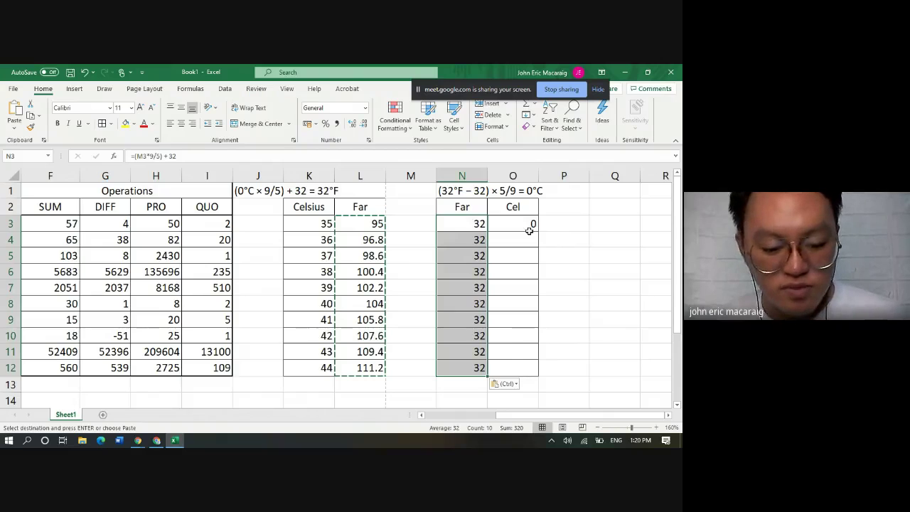
key("ctrl+z")
left_click(595, 246)
Paste L3:L12 into N3 again, edit the pasted N3 formula, then undo both changes
left_click(374, 242)
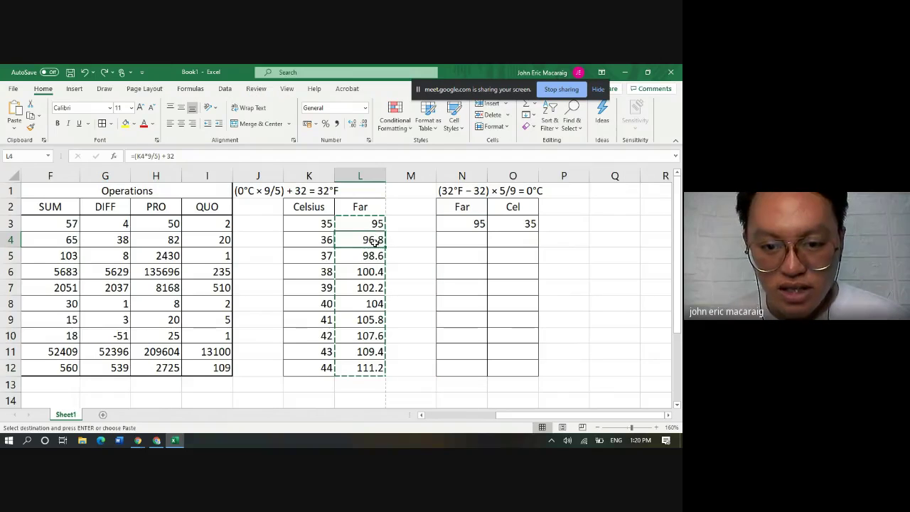
left_click_drag(374, 241, 374, 288)
left_click_drag(376, 223, 374, 368)
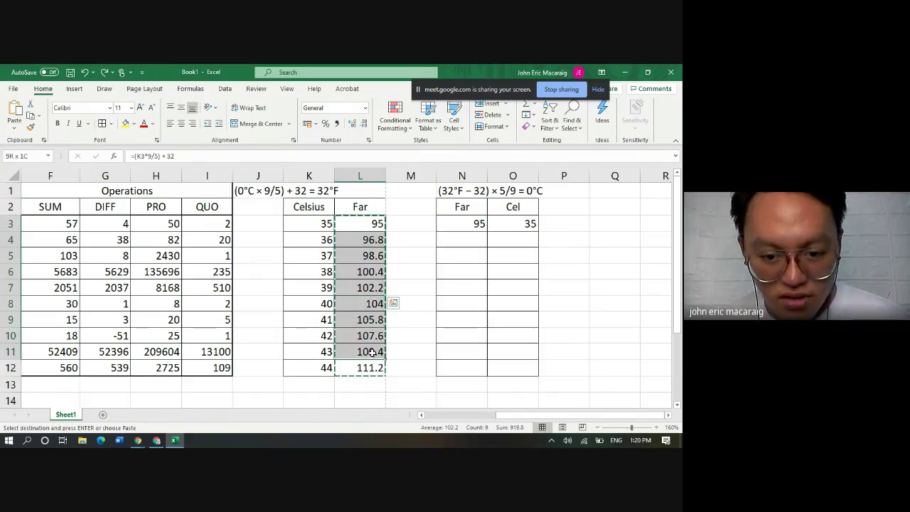
left_click(467, 223)
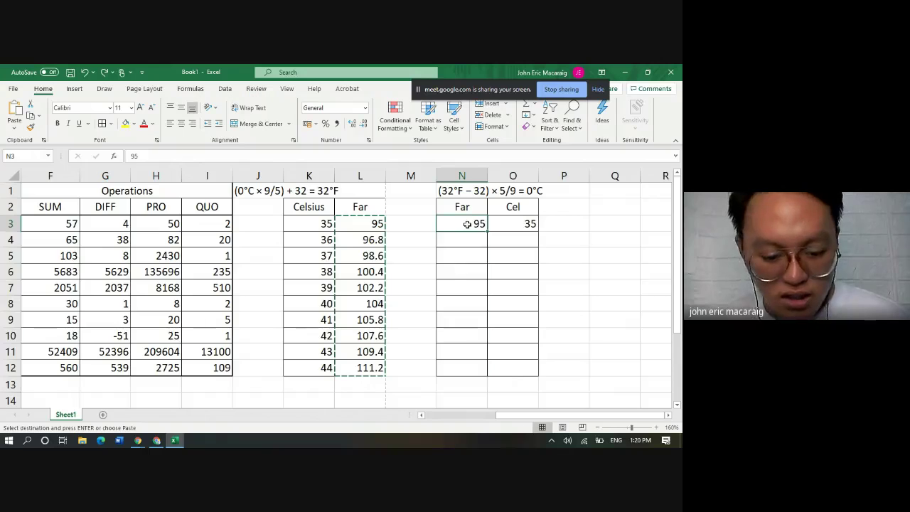
key("ctrl+v")
left_click(596, 248)
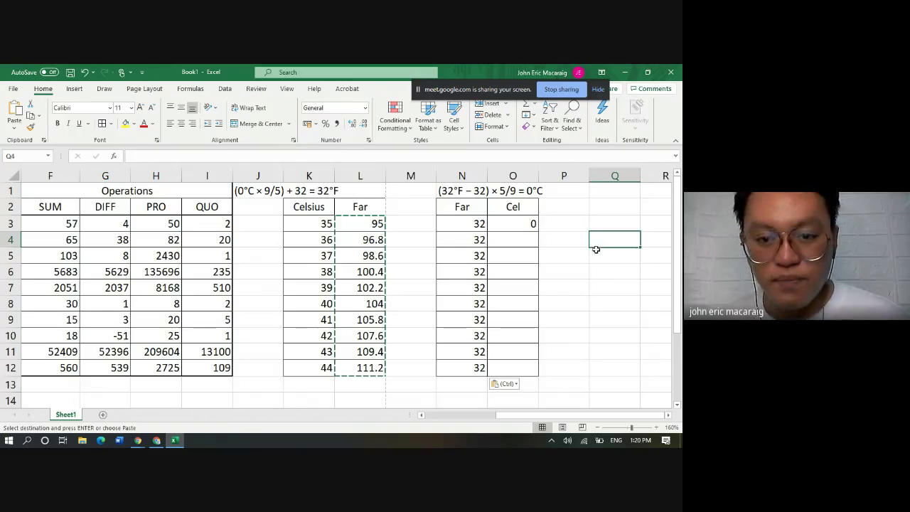
left_click(476, 224)
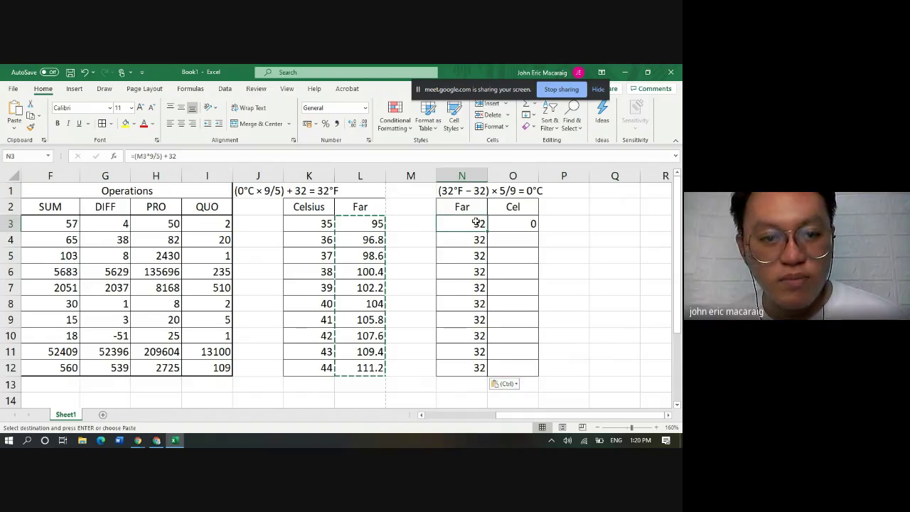
left_click(157, 157)
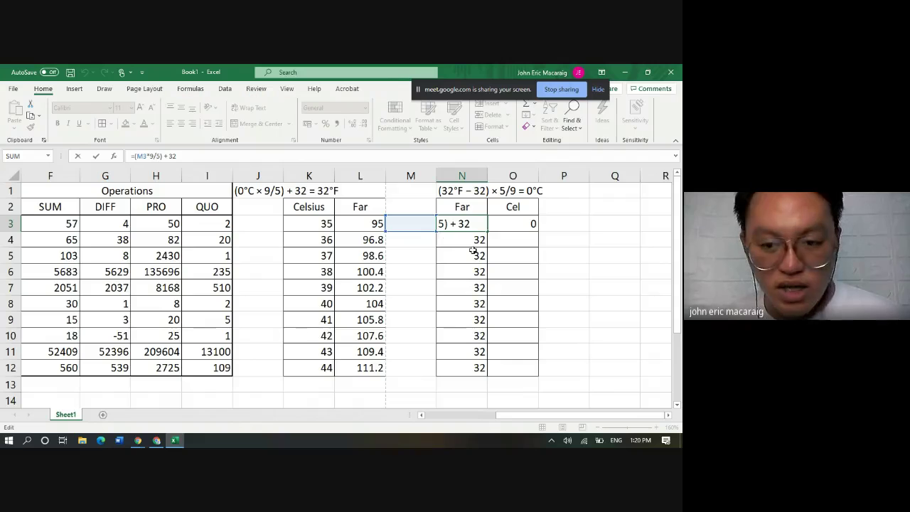
left_click(572, 258)
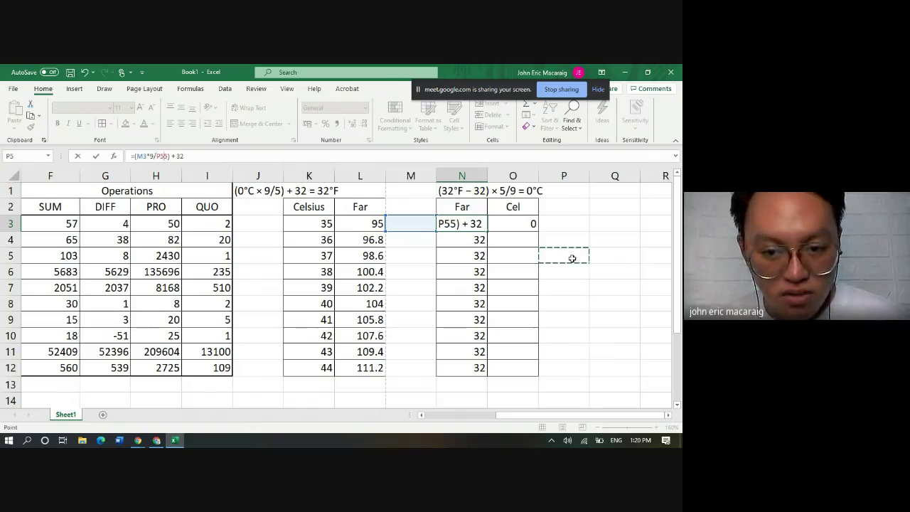
key("Return")
key("ctrl+z")
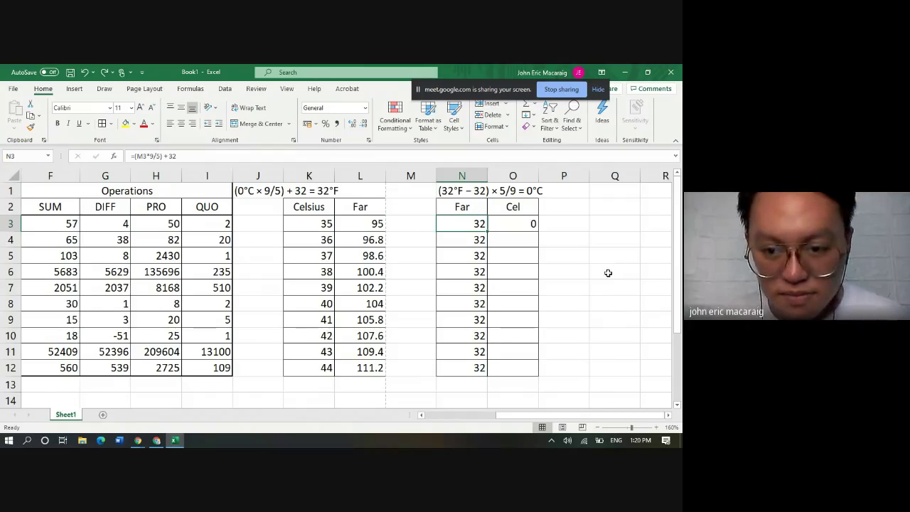
key("ctrl+z")
Paste only the values of L3:L12 into N3:N12, then undo those changes
left_click(377, 222)
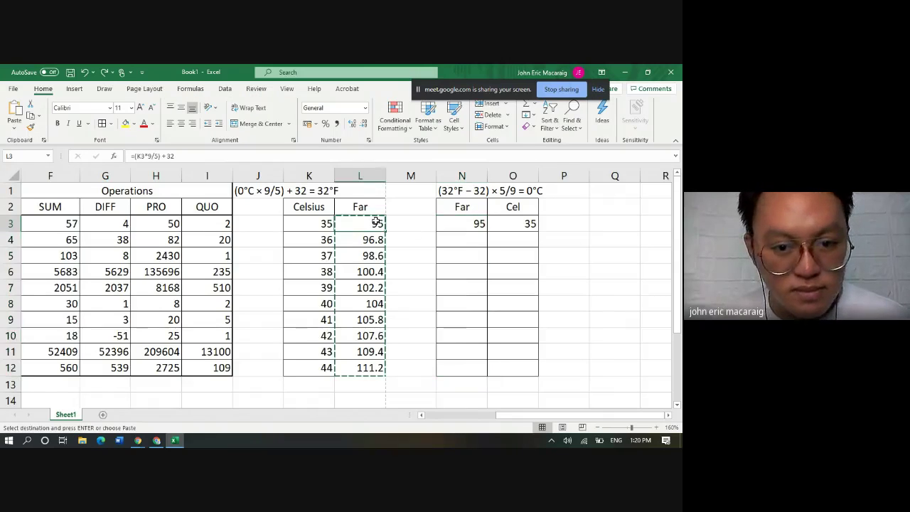
left_click_drag(377, 224, 373, 367)
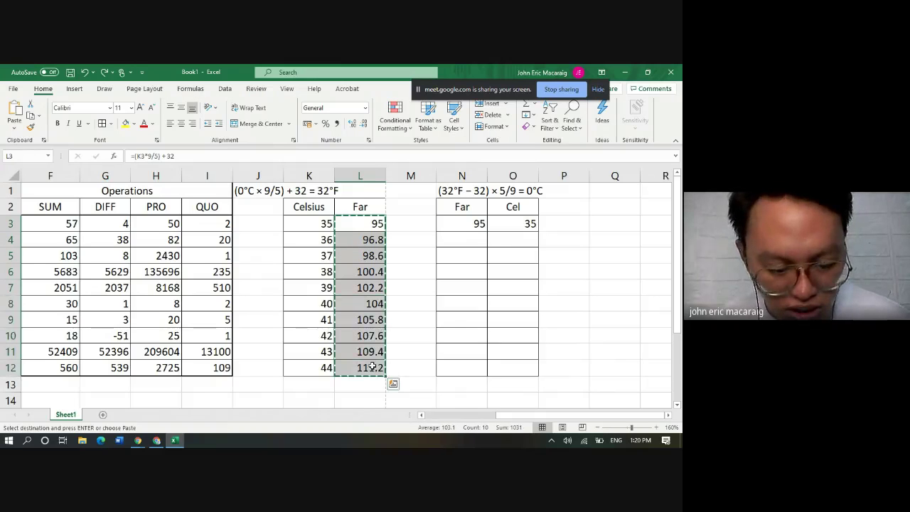
left_click(459, 224)
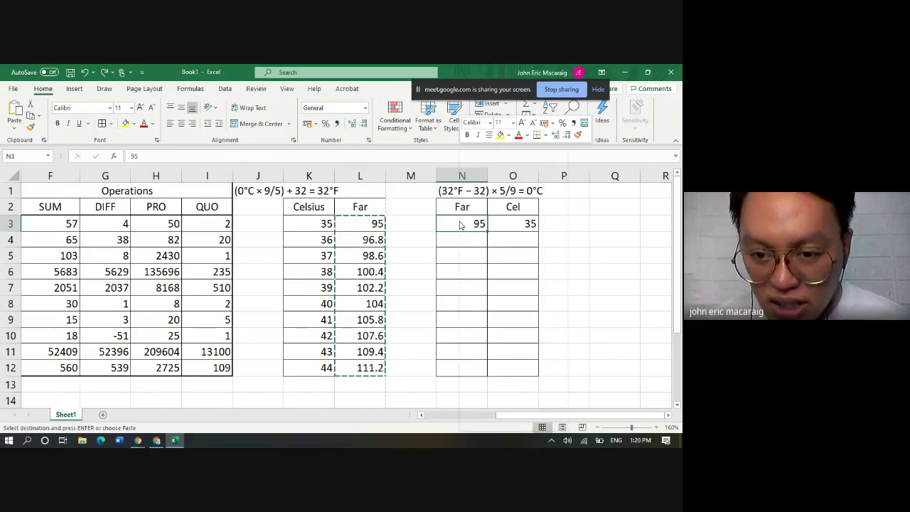
right_click(460, 222)
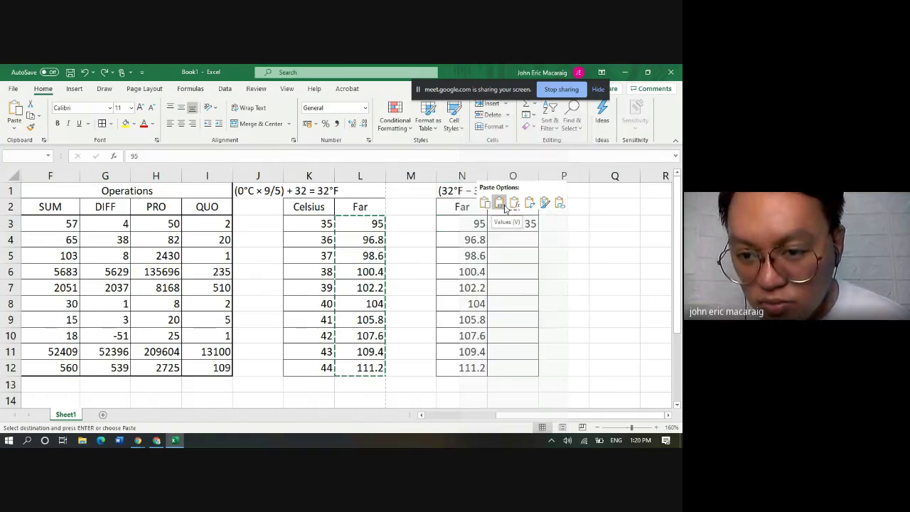
left_click(500, 204)
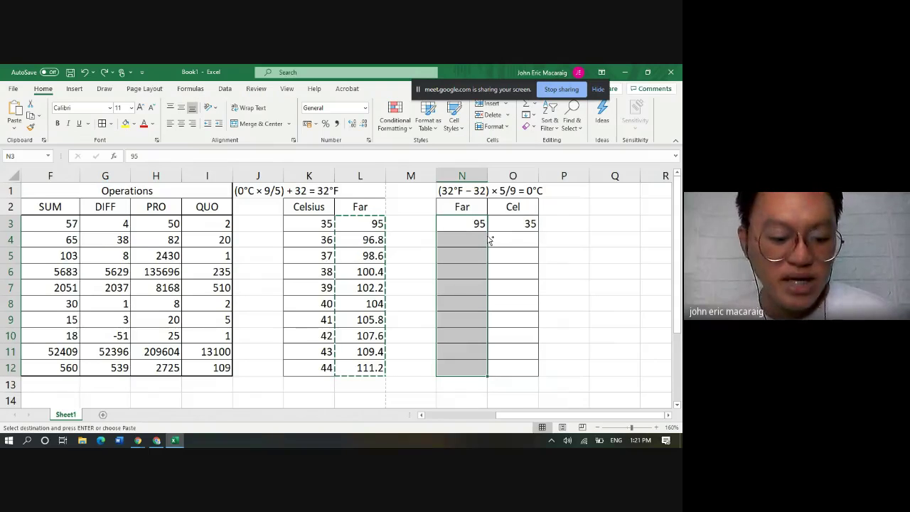
key("ctrl+v")
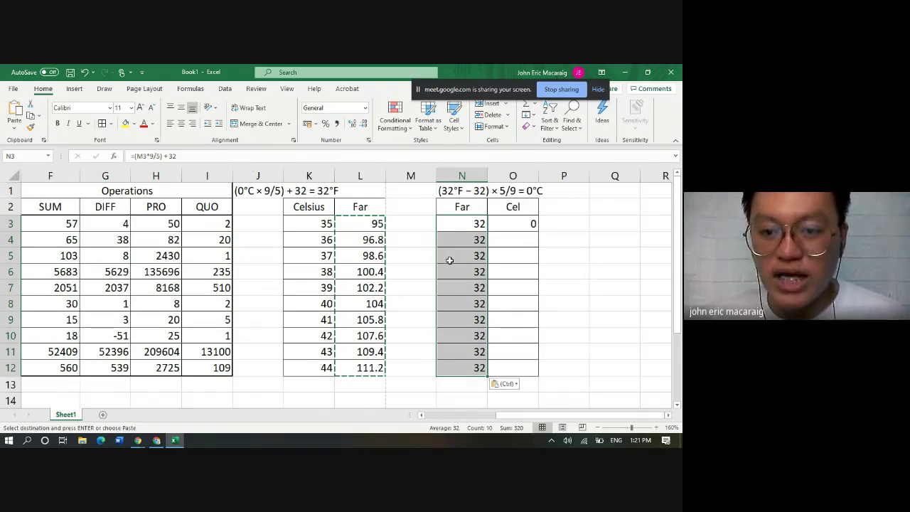
key("ctrl+z")
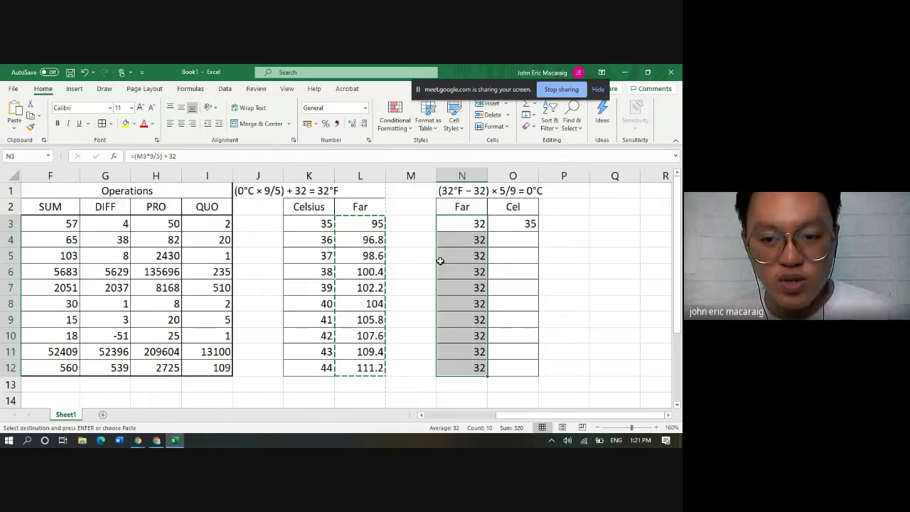
key("ctrl+z")
left_click(458, 225)
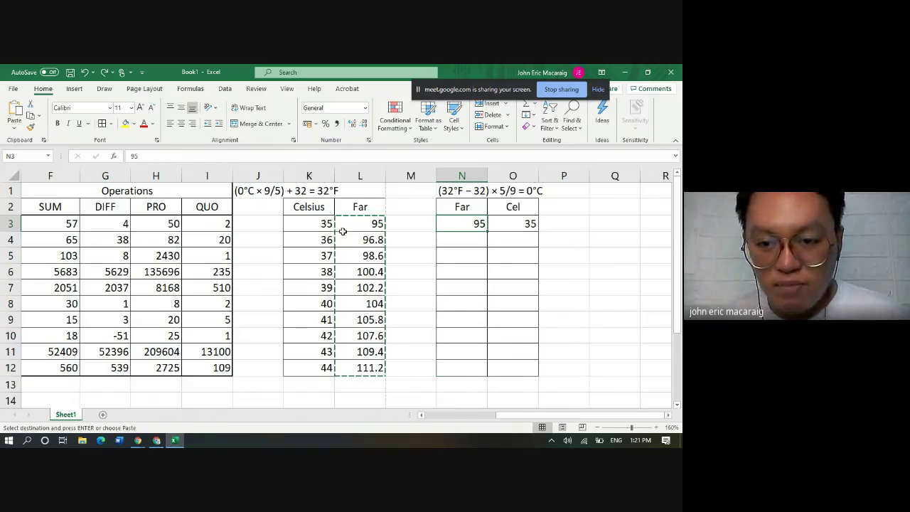
Paste the Fahrenheit values into N3:N12 once more, undo it, and reselect N3
right_click(458, 225)
left_click(484, 203)
right_click(445, 227)
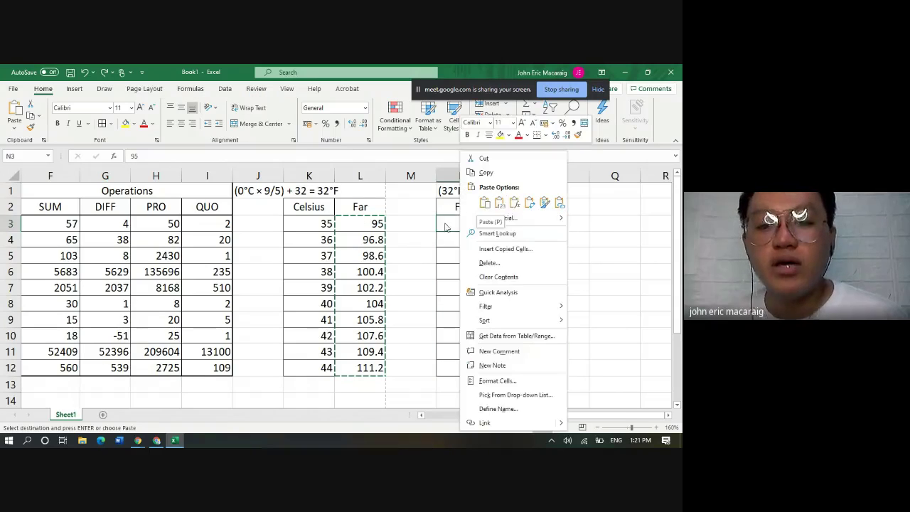
left_click(484, 202)
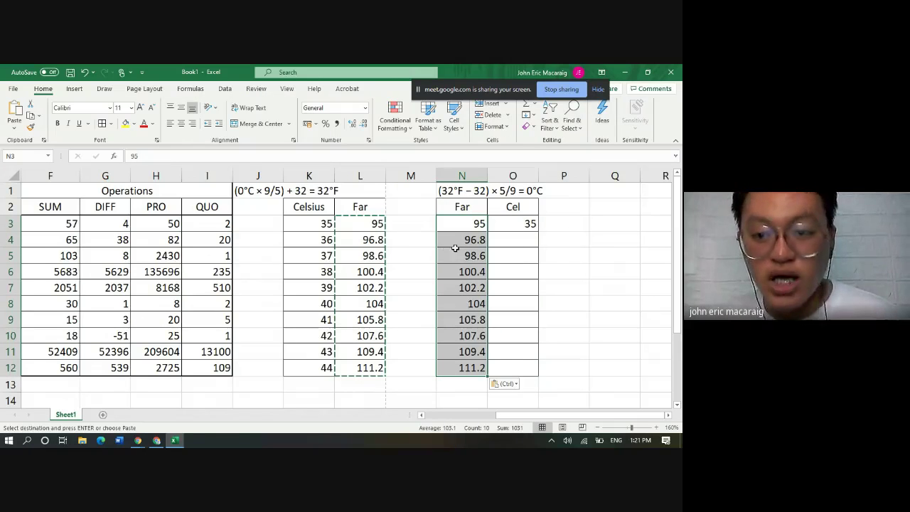
key("ctrl+z")
left_click(561, 255)
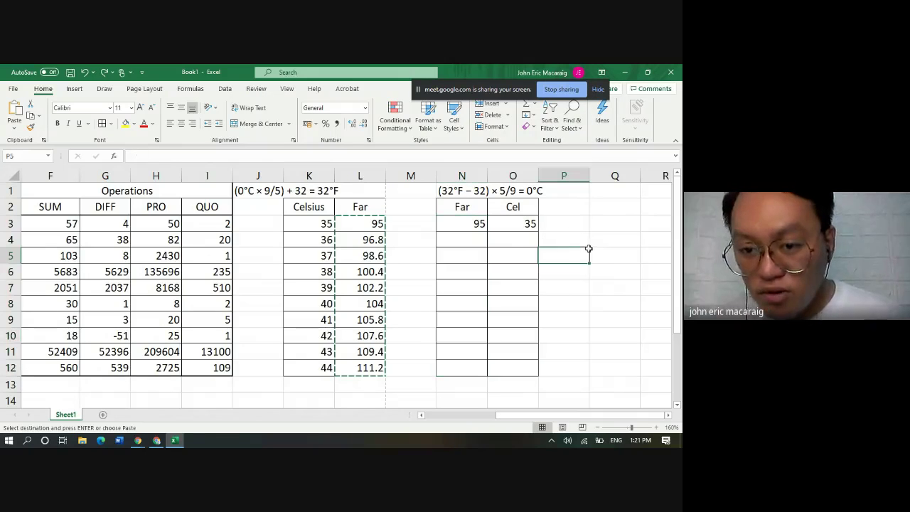
left_click(468, 226)
Enter =L3 in N3, fill it down to N12, and extend O3's Cel formula to O12
key("Delete")
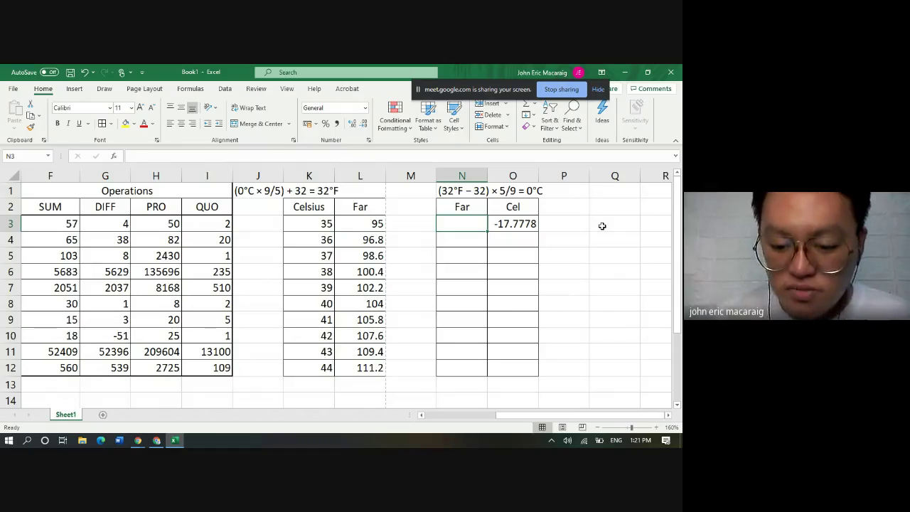
type("=")
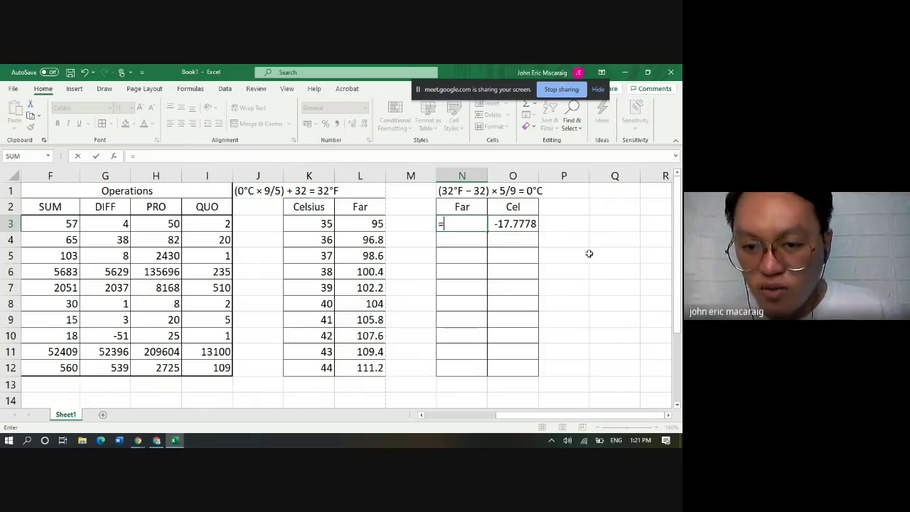
left_click(377, 226)
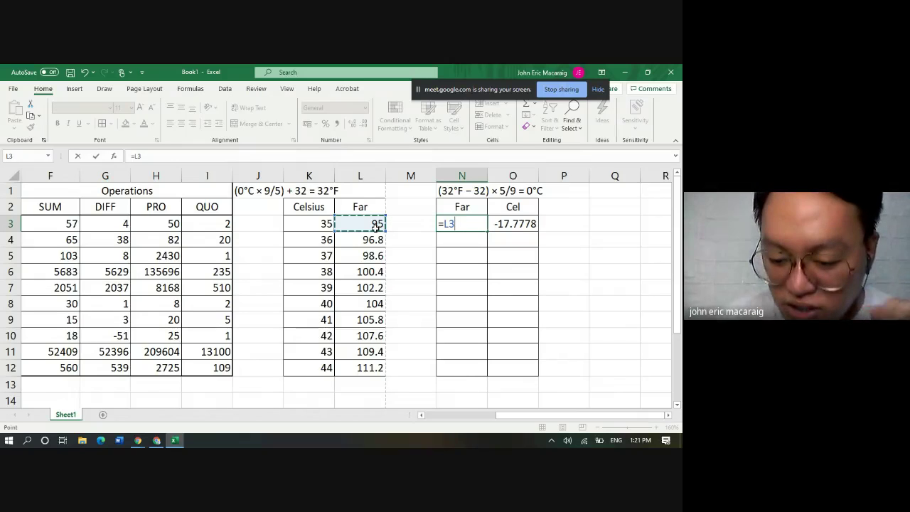
key("Return")
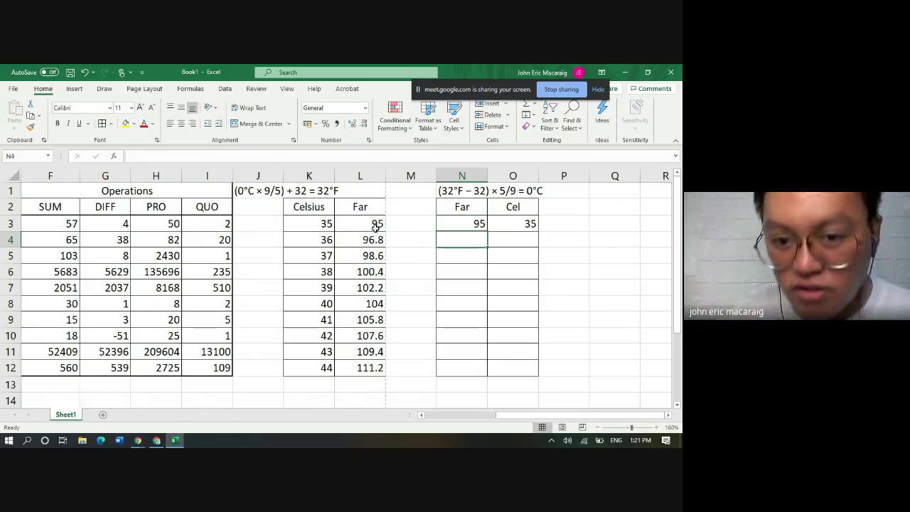
left_click(482, 226)
left_click_drag(487, 232, 493, 378)
left_click(465, 226)
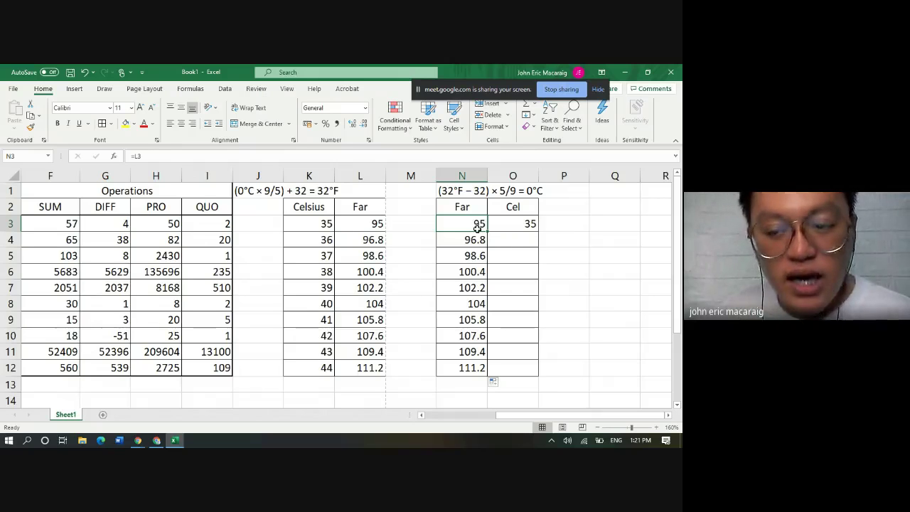
left_click(525, 230)
left_click_drag(537, 232, 551, 376)
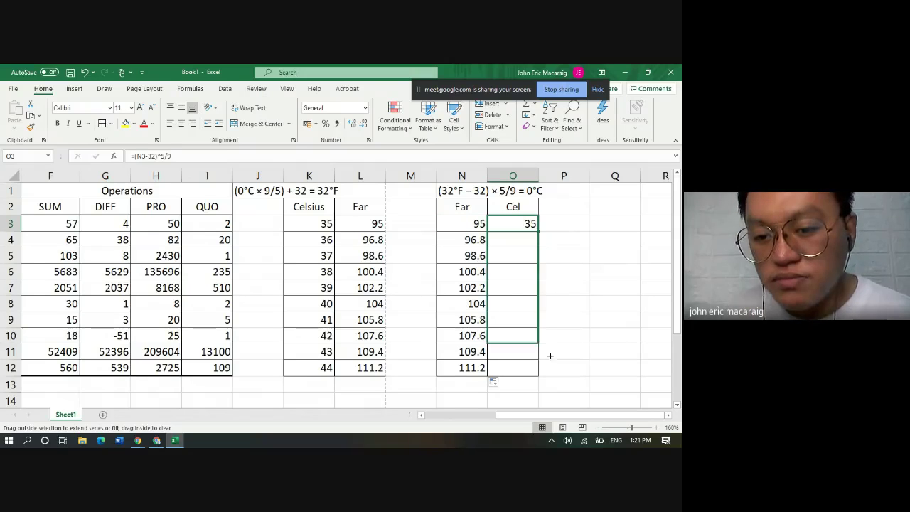
Enter the Celsius values 45, 4521, 584, 2, 5, 6, 1, 4, 8, 9 into K3:K12
left_click(572, 286)
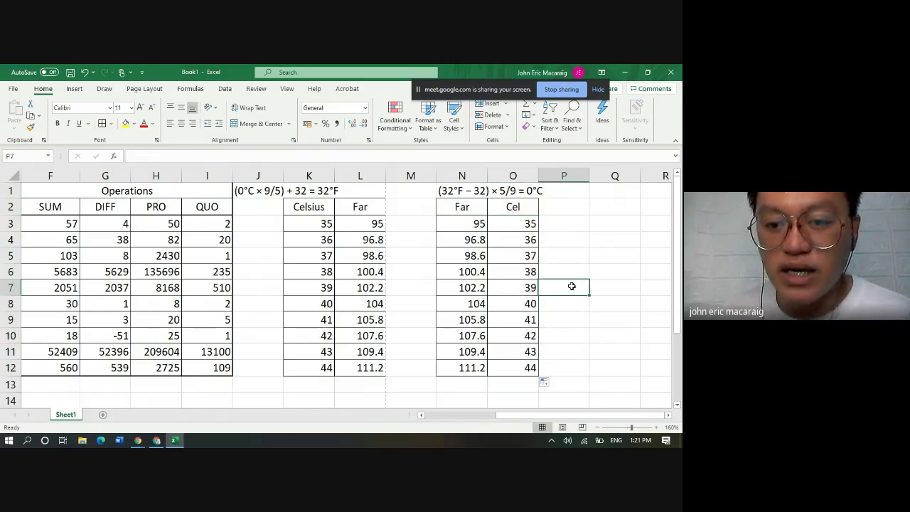
left_click(326, 224)
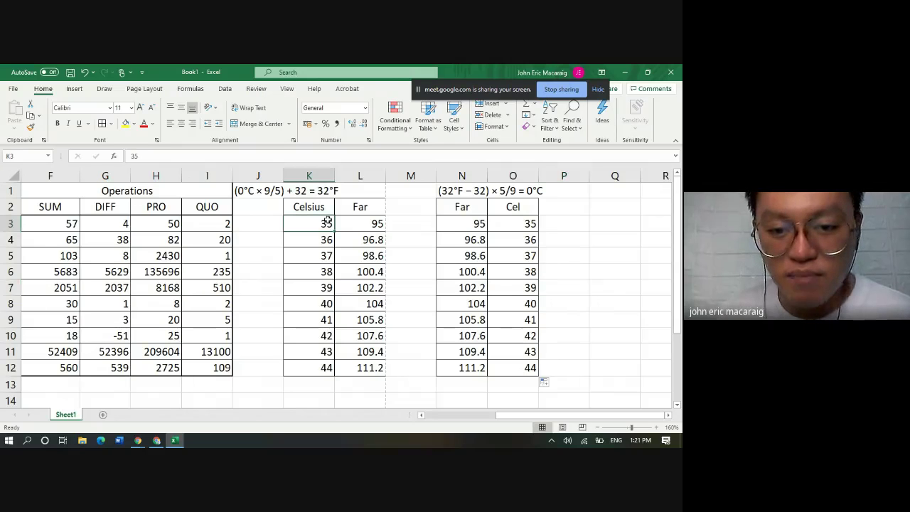
key("Left")
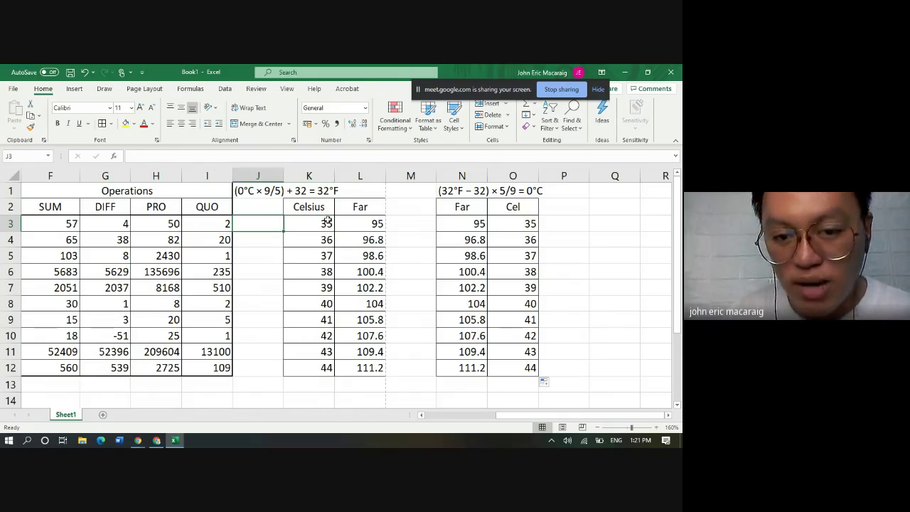
left_click(327, 222)
type("45")
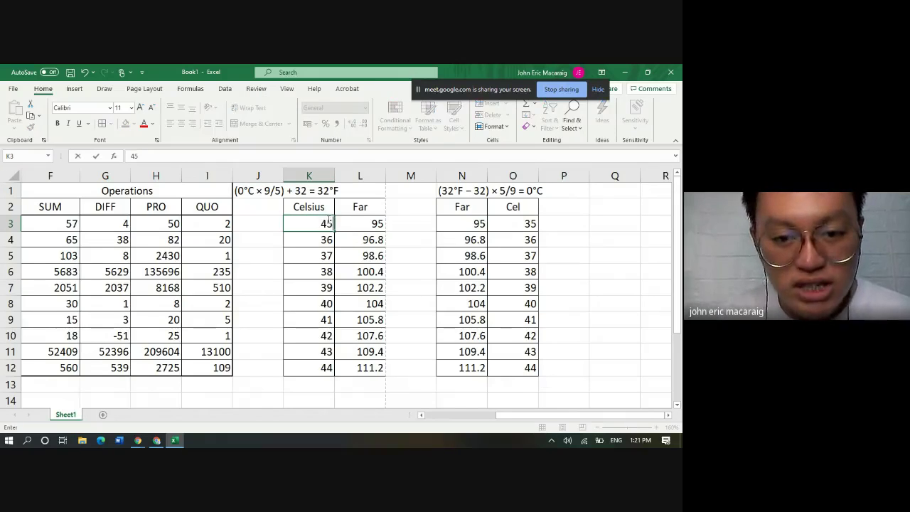
key("Return")
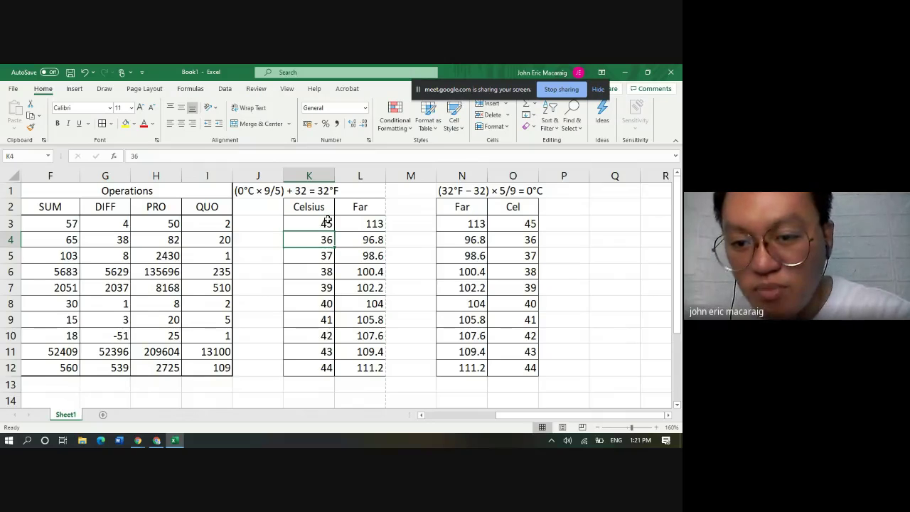
type("4521")
key("Return")
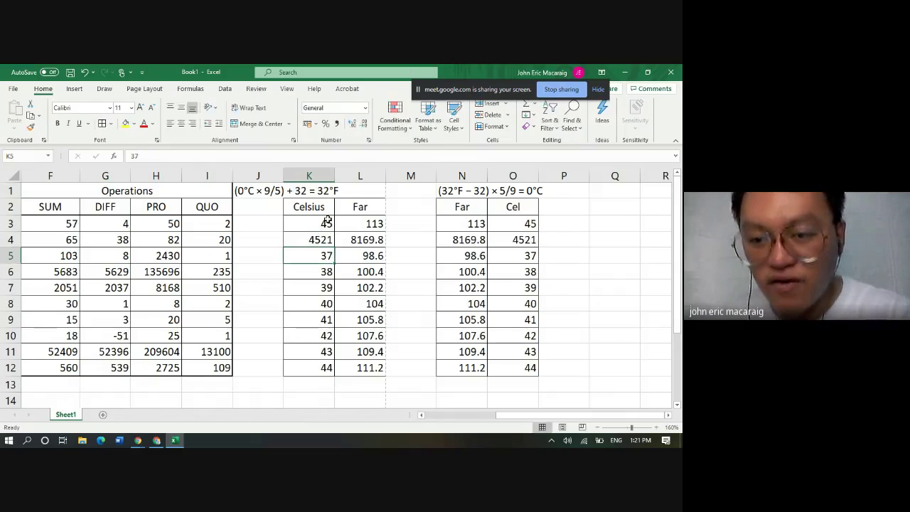
type("584")
key("Return")
type("2")
key("Return")
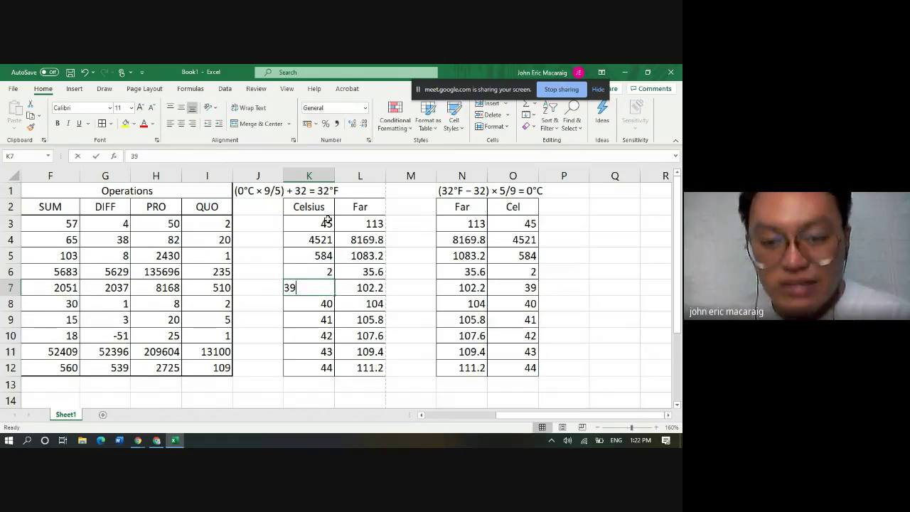
type("5")
key("Return")
type("6")
key("Return")
type("1")
key("Return")
type("4")
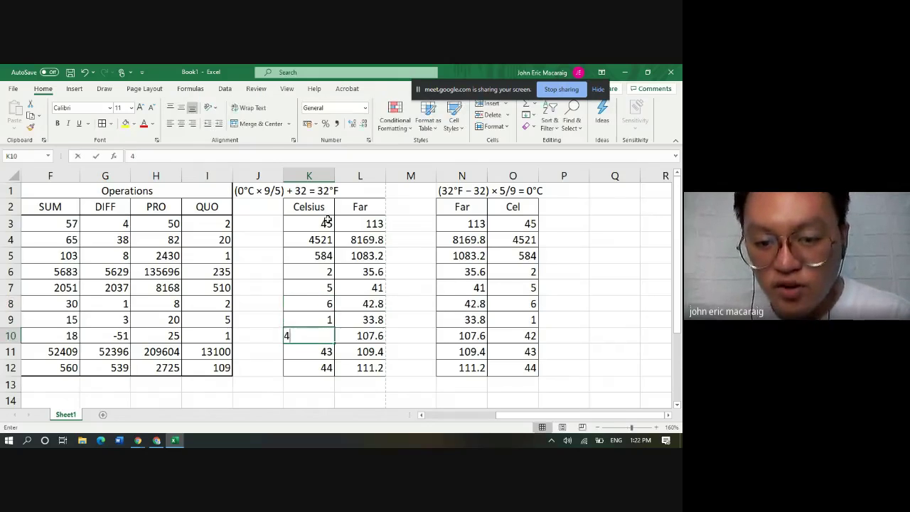
key("Return")
type("8")
key("Return")
type("9")
key("Return")
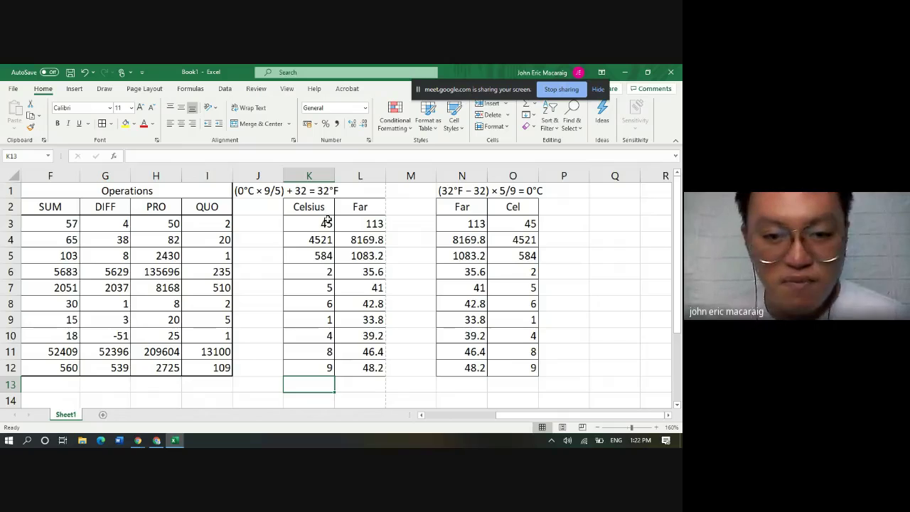
left_click(603, 208)
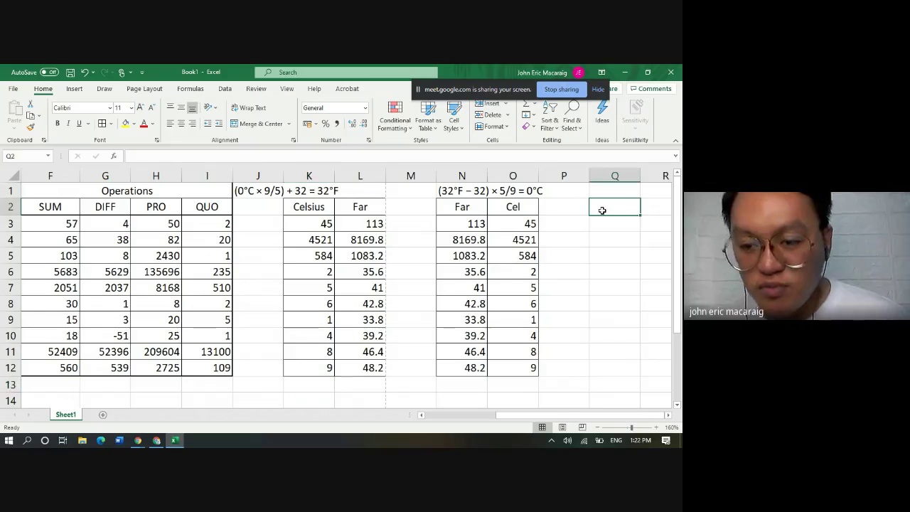
type("=s")
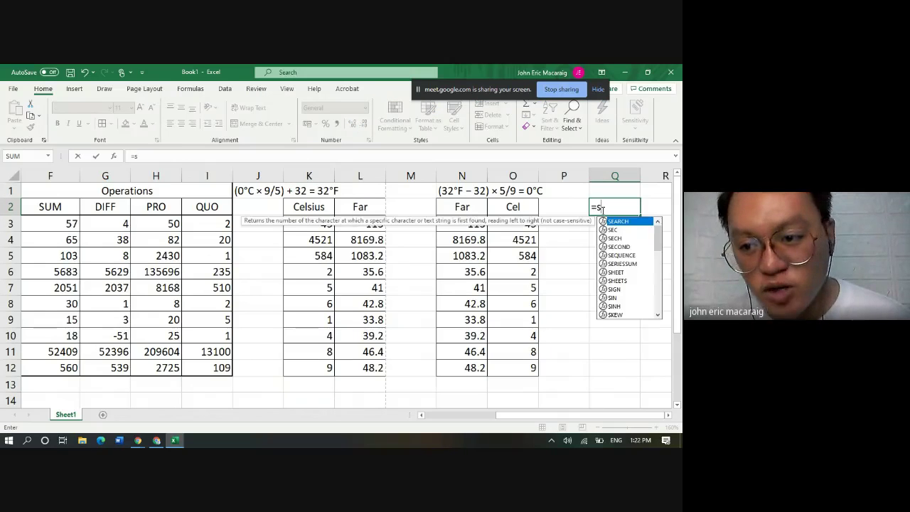
key("BackSpace")
type("s")
key("BackSpace")
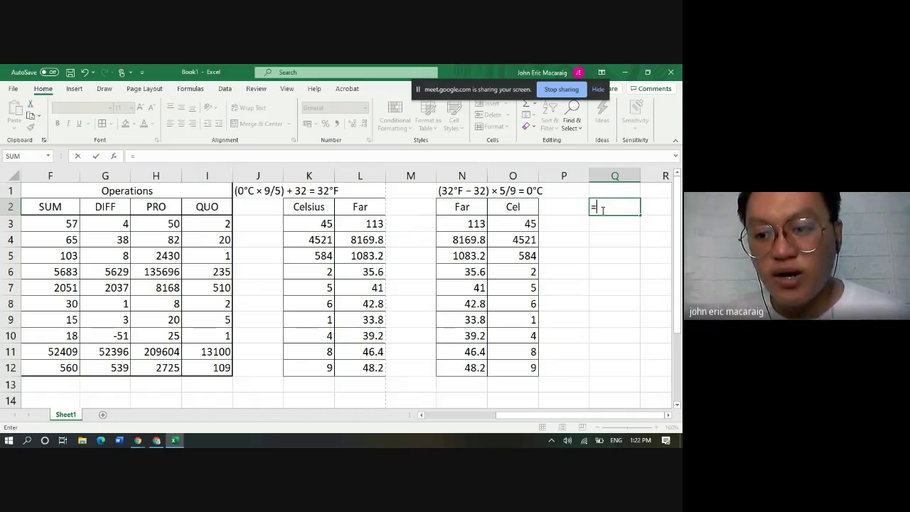
type("cou")
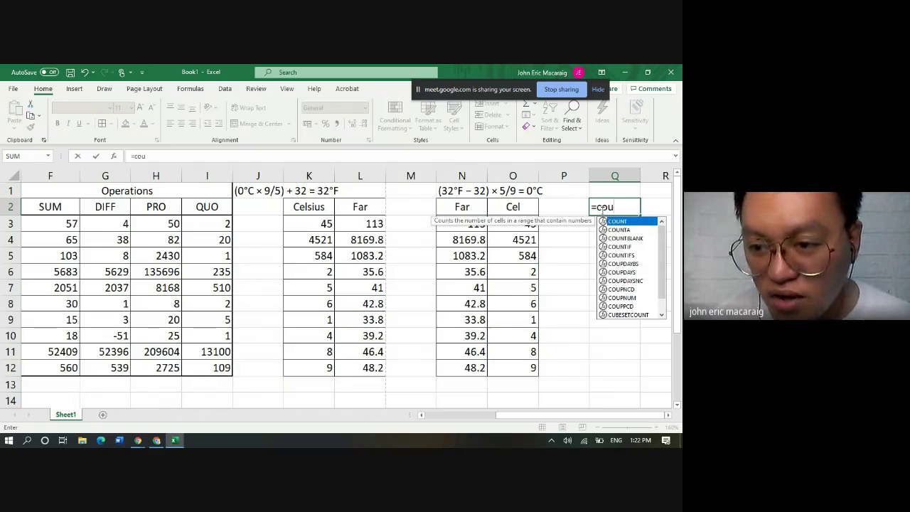
key("BackSpace")
key("BackSpace")
key("BackSpace")
key("BackSpace")
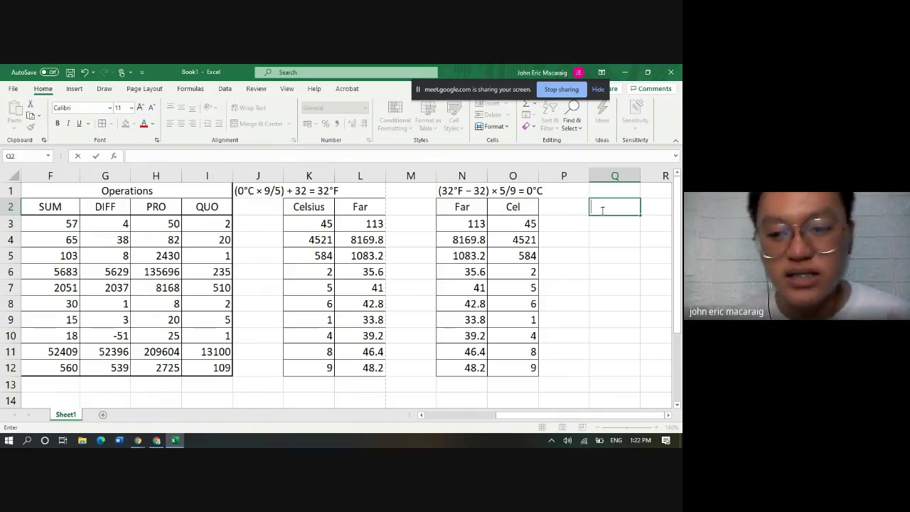
Check the QUOTIENT formula in I4, then switch to the Google Meet call window
left_click_drag(622, 415, 520, 422)
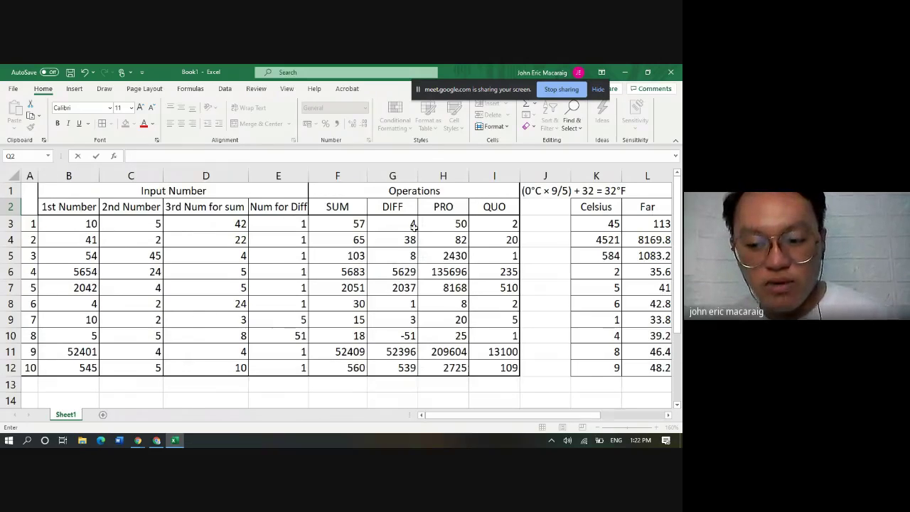
left_click(498, 235)
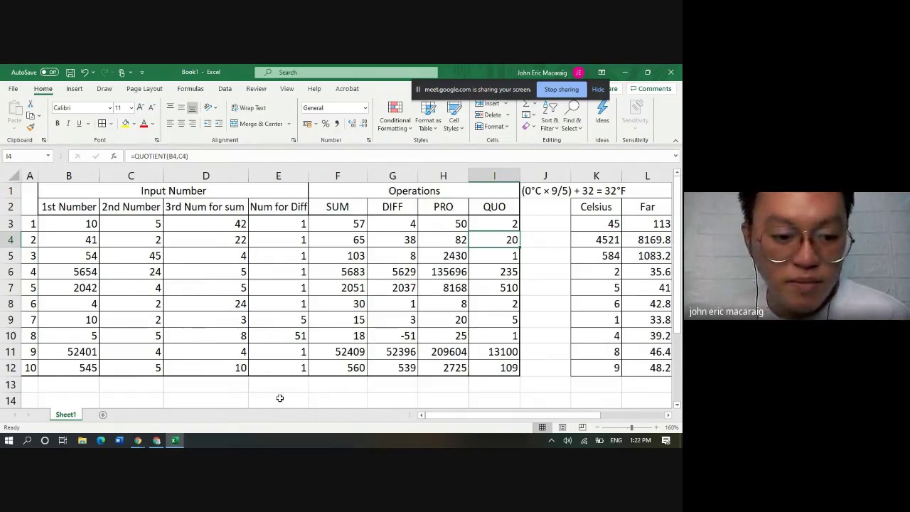
left_click(140, 441)
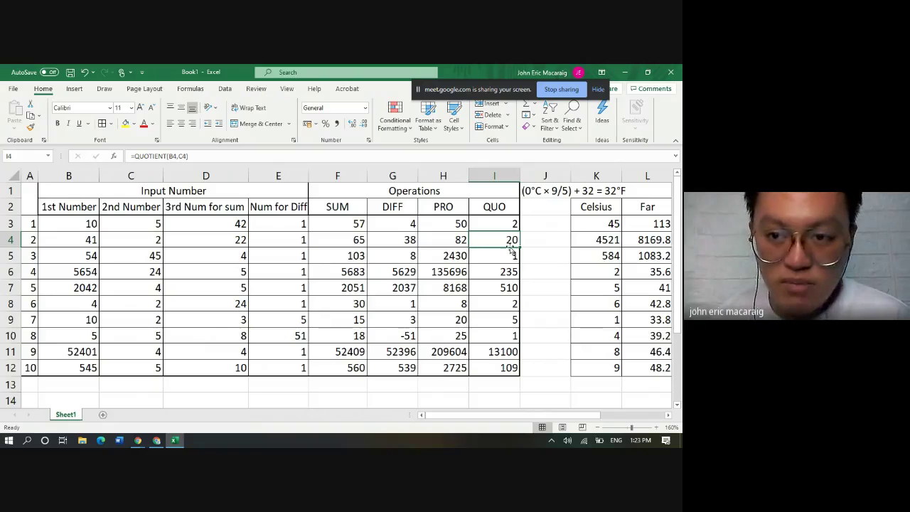
left_click(156, 440)
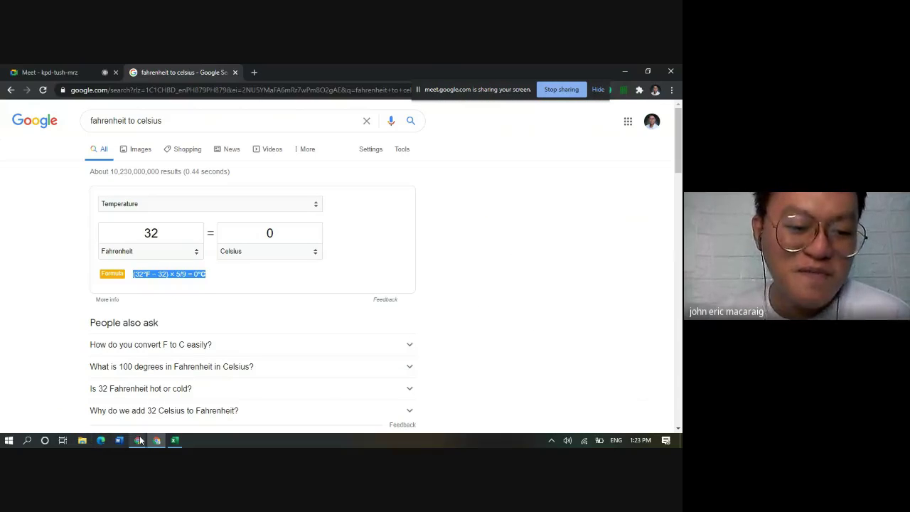
left_click(138, 440)
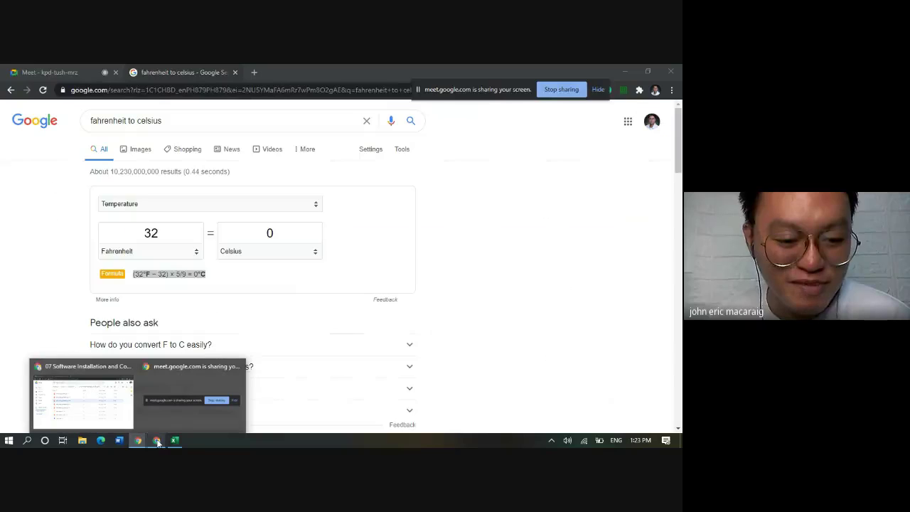
left_click(50, 72)
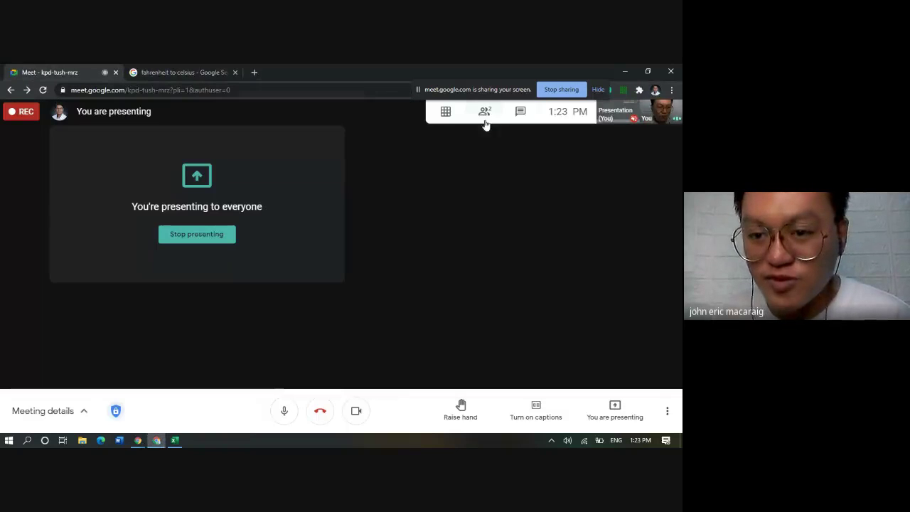